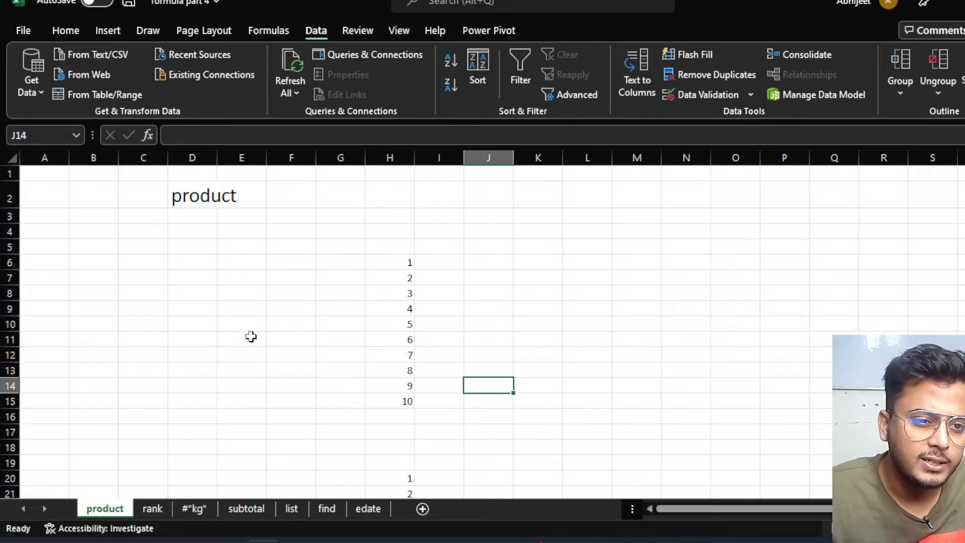
Move the numbers 1–10 from H6:H15 into B6:B15 by dragging the selection.
left_click(202, 198)
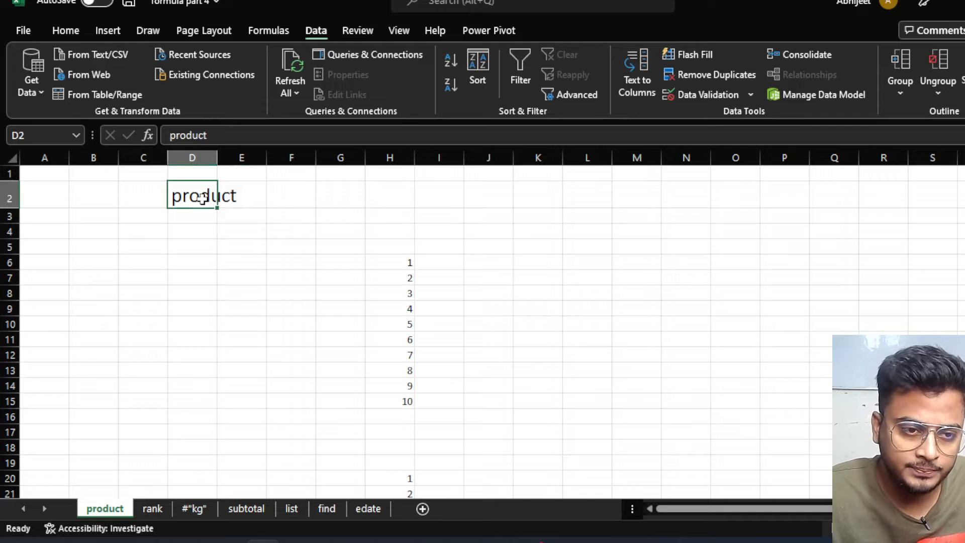
left_click(164, 343)
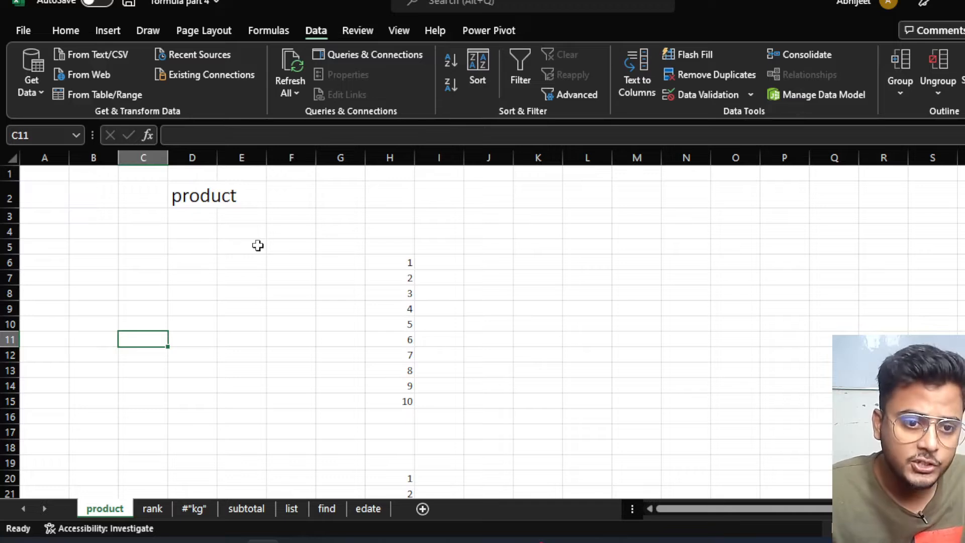
left_click(397, 280)
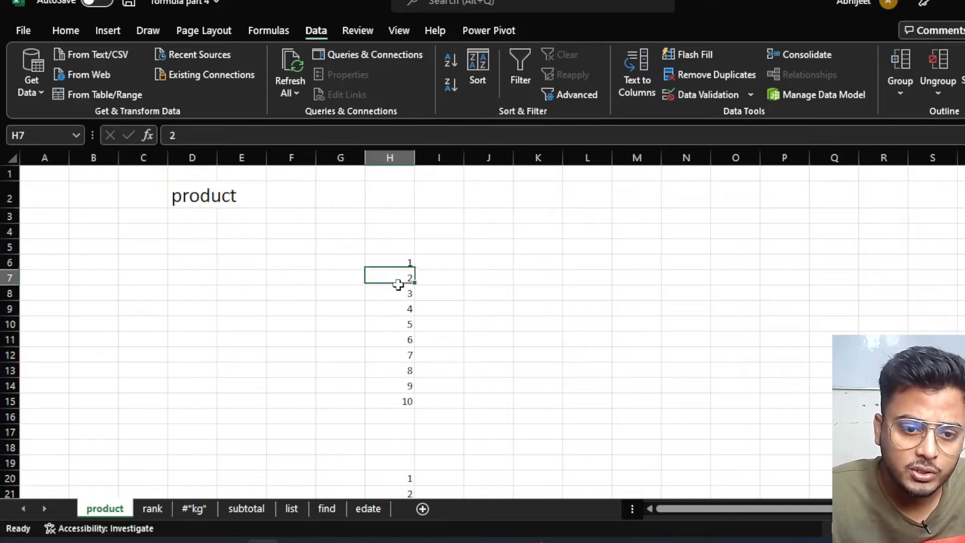
left_click(394, 324)
left_click(395, 355)
left_click_drag(403, 263, 407, 401)
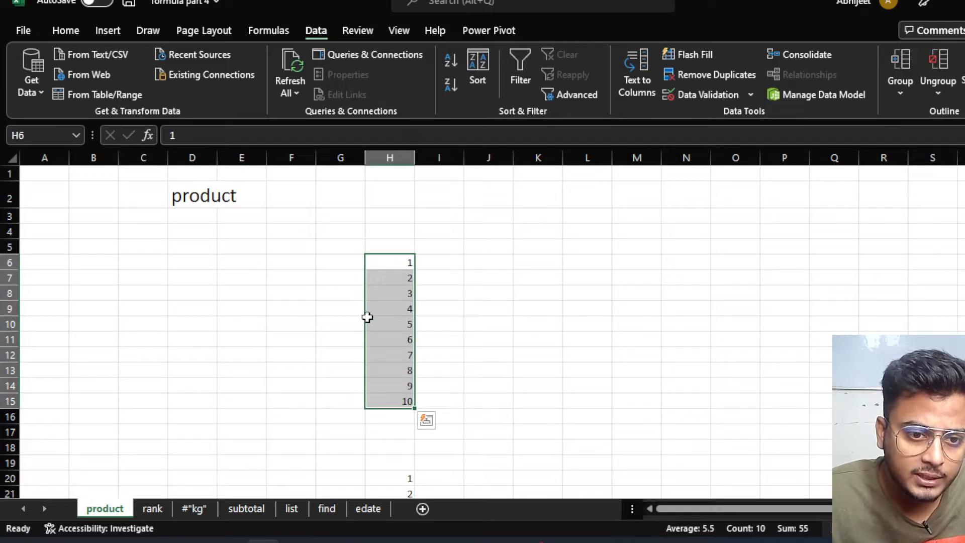
left_click_drag(369, 324, 97, 328)
left_click(196, 309)
left_click(243, 266)
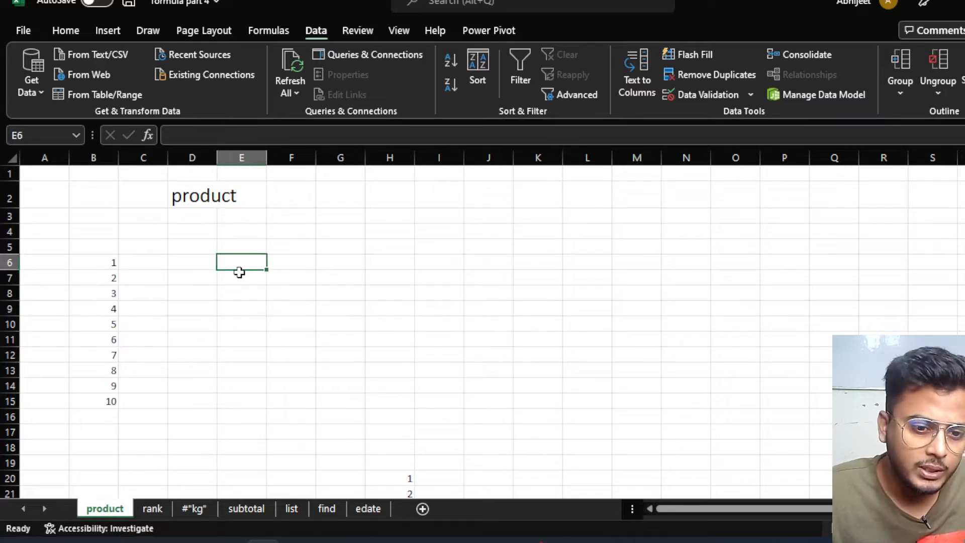
Enter =B6*B7*B8*…*B15 in E6, multiplying each cell to get 3628800.
type("=")
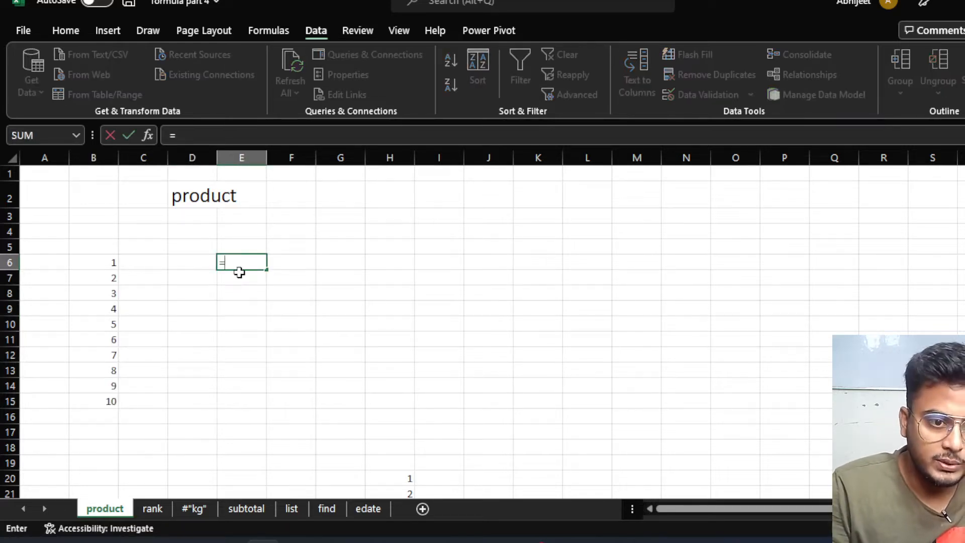
left_click(104, 259)
type("*")
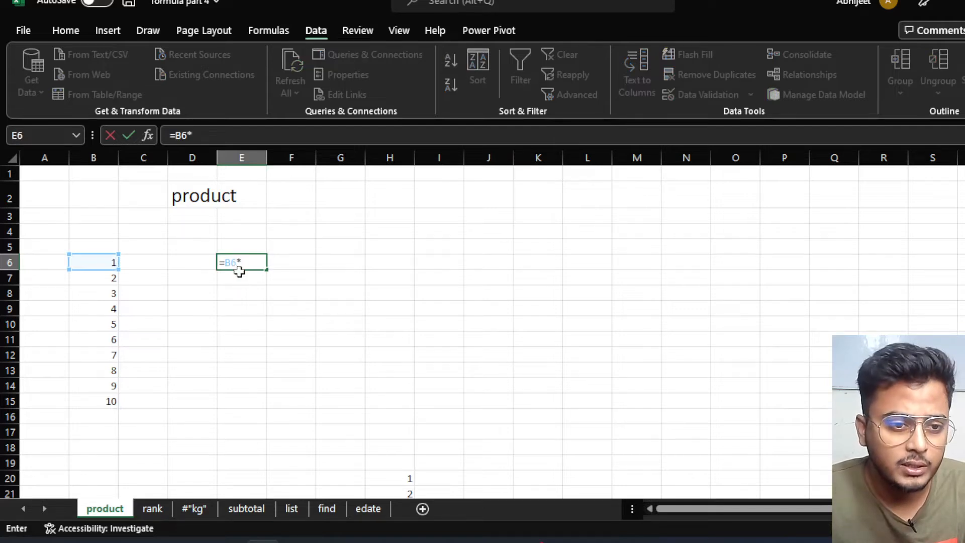
left_click(106, 280)
type("*")
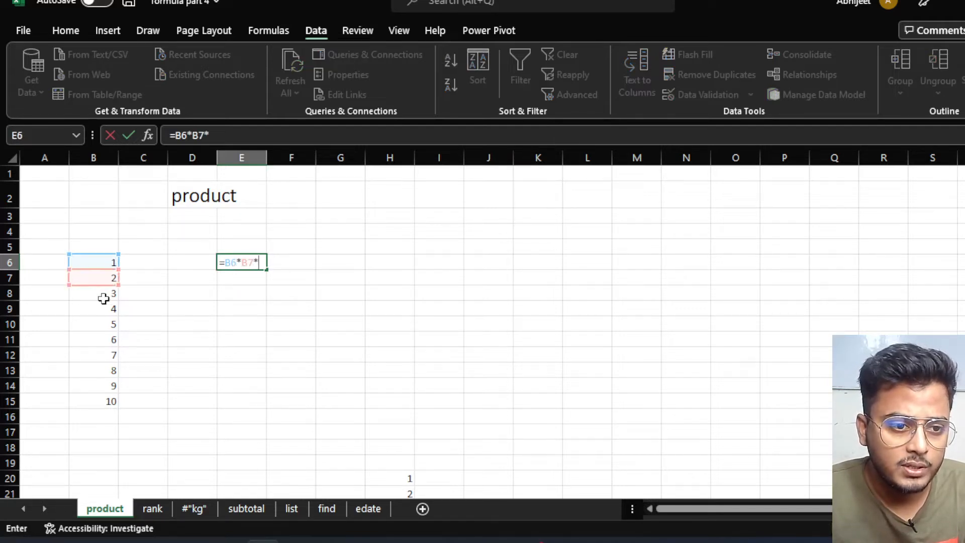
left_click(104, 295)
type("*")
left_click(104, 308)
type("*")
left_click(103, 325)
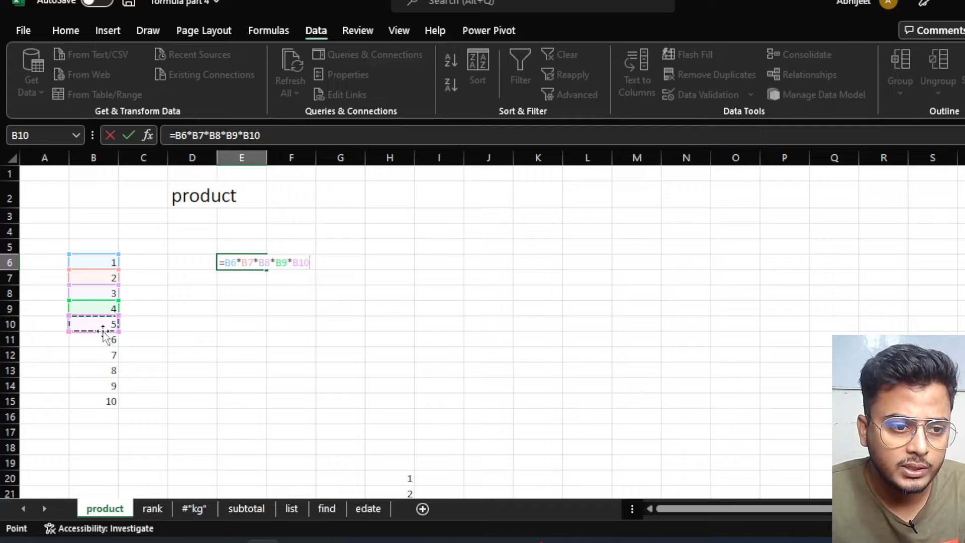
type("*")
left_click(102, 340)
type("*")
left_click(101, 356)
type("*")
left_click(101, 369)
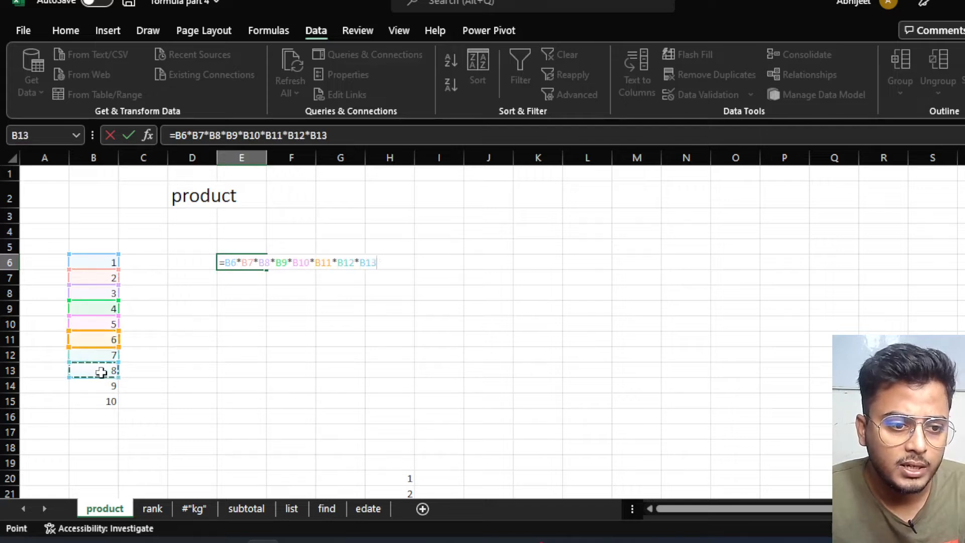
type("*")
left_click(98, 385)
type("*")
left_click(98, 401)
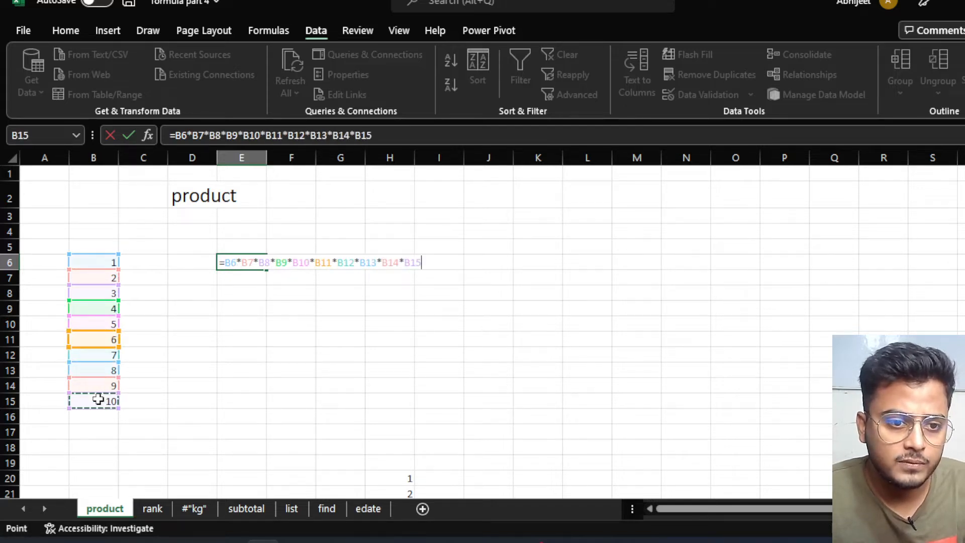
key("Return")
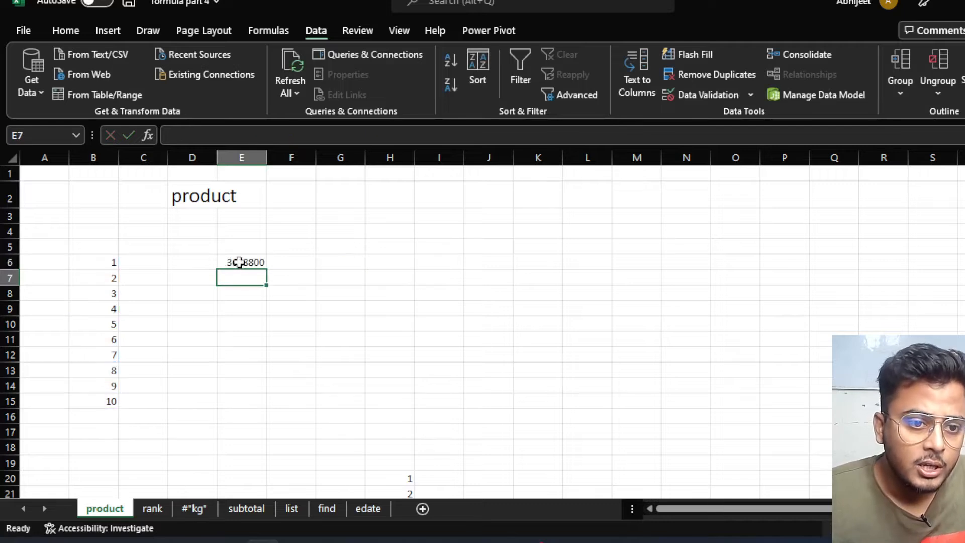
left_click(239, 261)
left_click(246, 280)
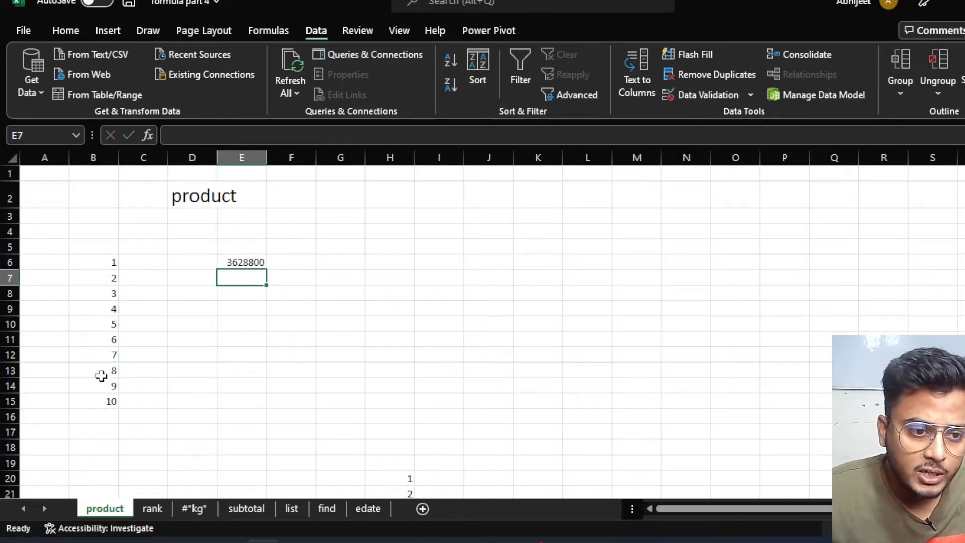
left_click_drag(104, 370, 108, 400)
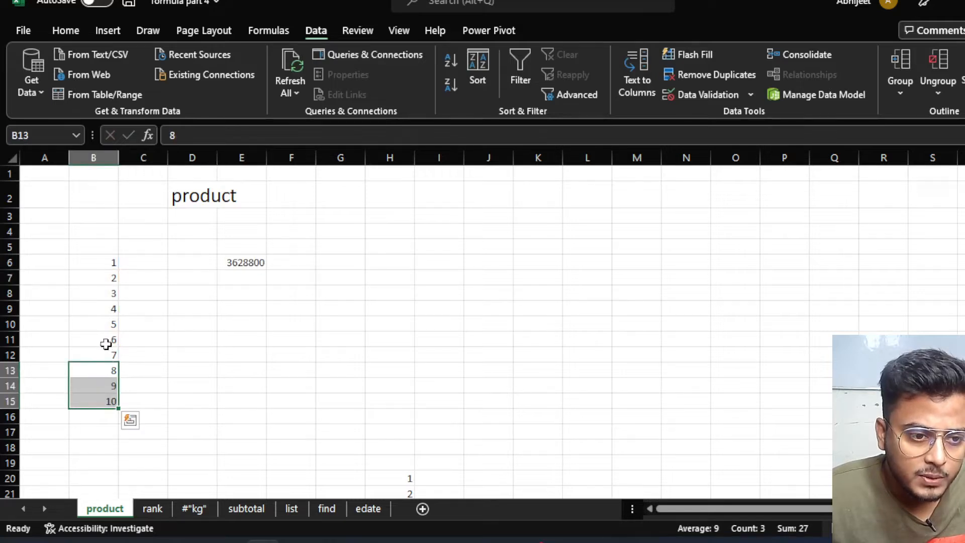
left_click_drag(108, 342, 108, 400)
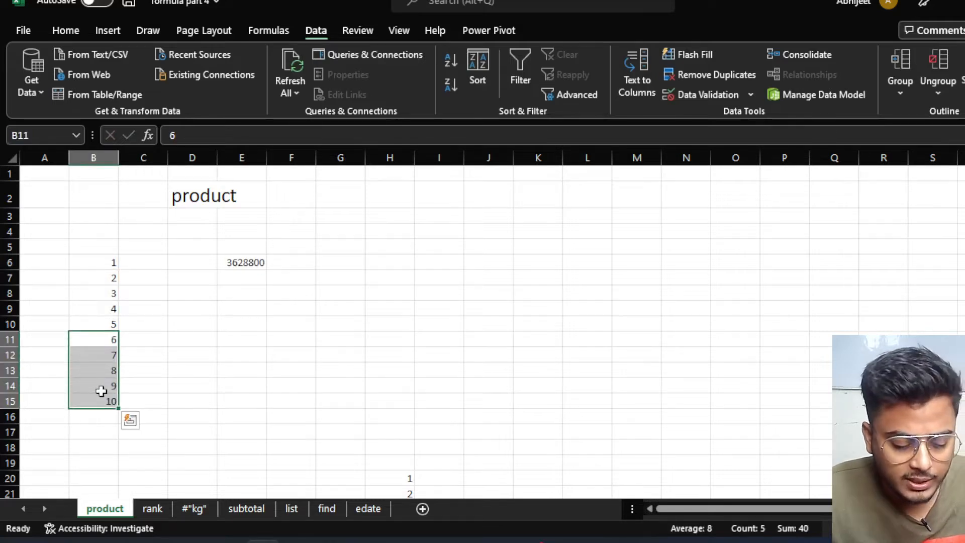
key("Delete")
left_click(254, 355)
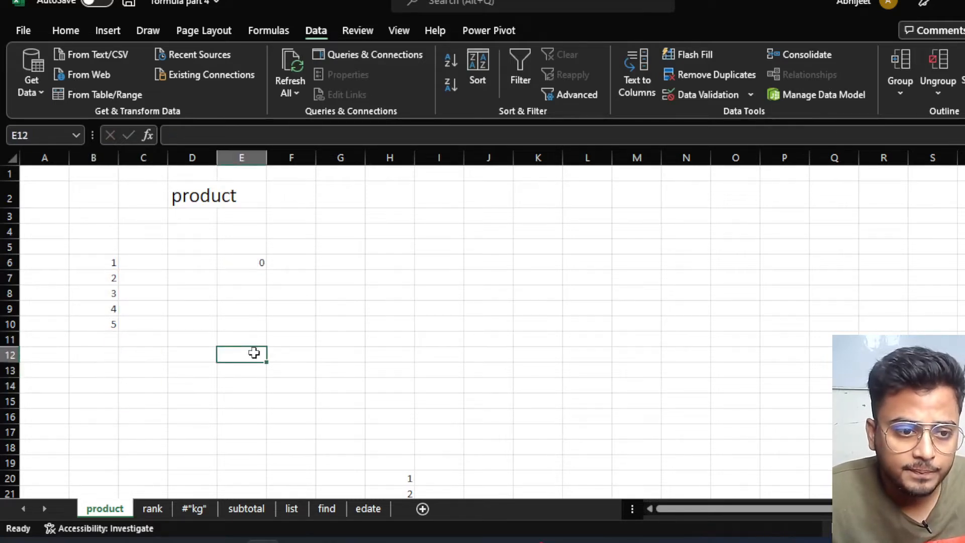
left_click(257, 262)
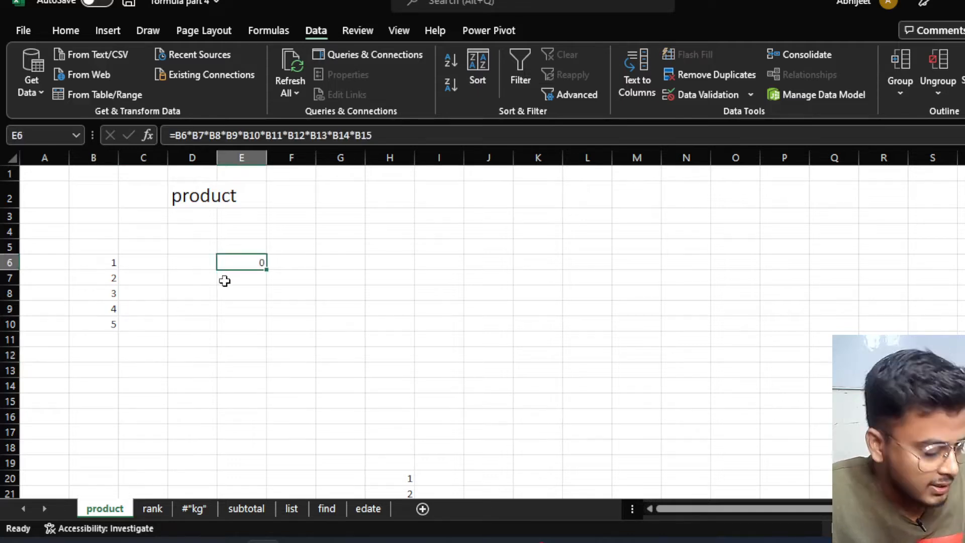
key("ctrl+y")
left_click(268, 296)
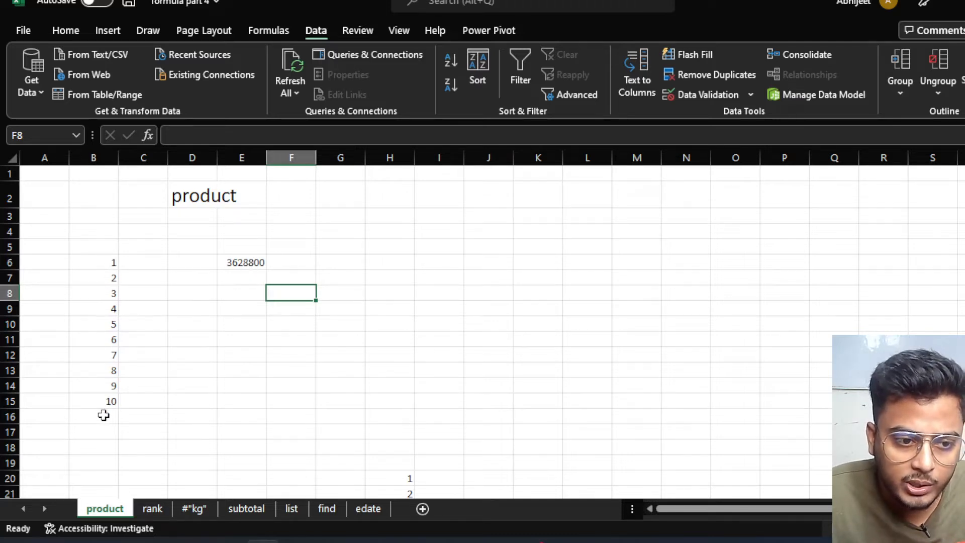
left_click(237, 259)
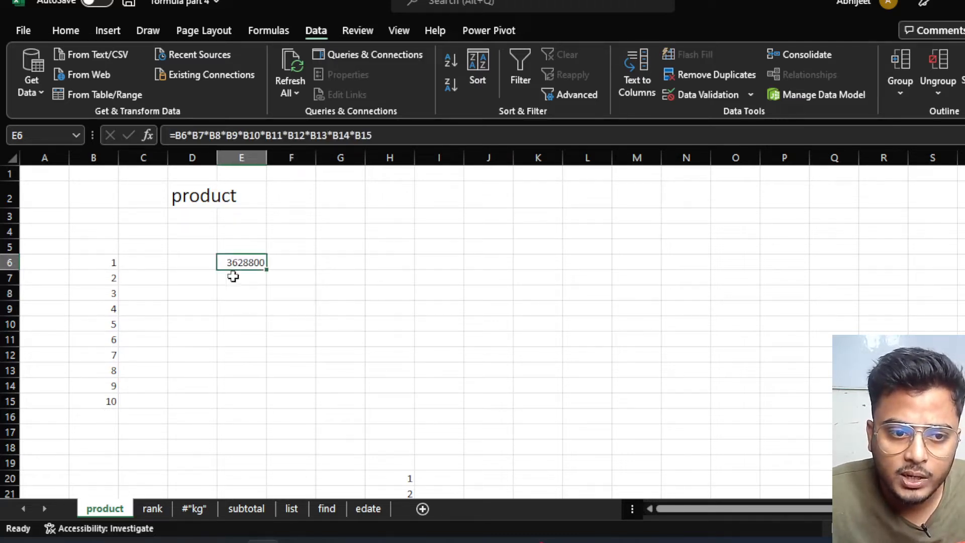
left_click(254, 338)
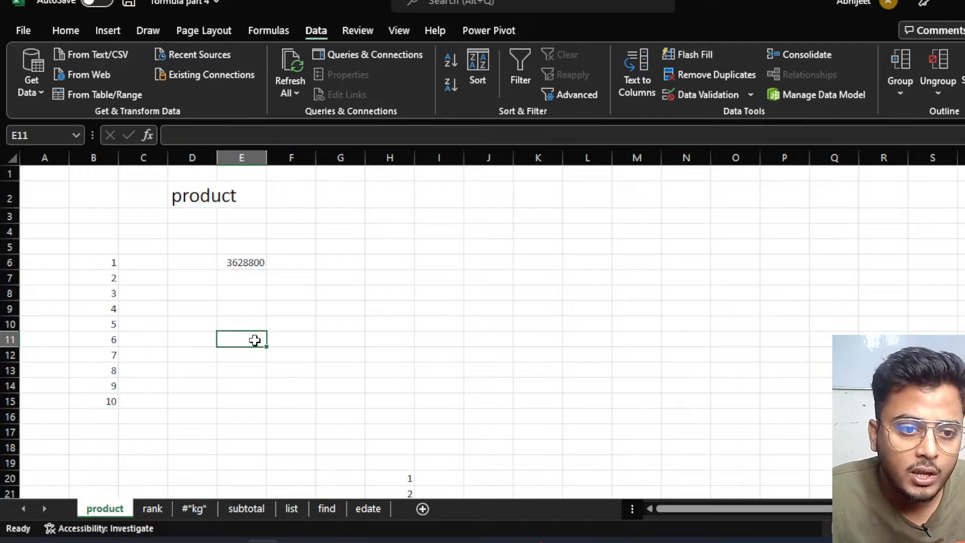
scroll(255, 338, "down", 2)
scroll(254, 338, "up", 2)
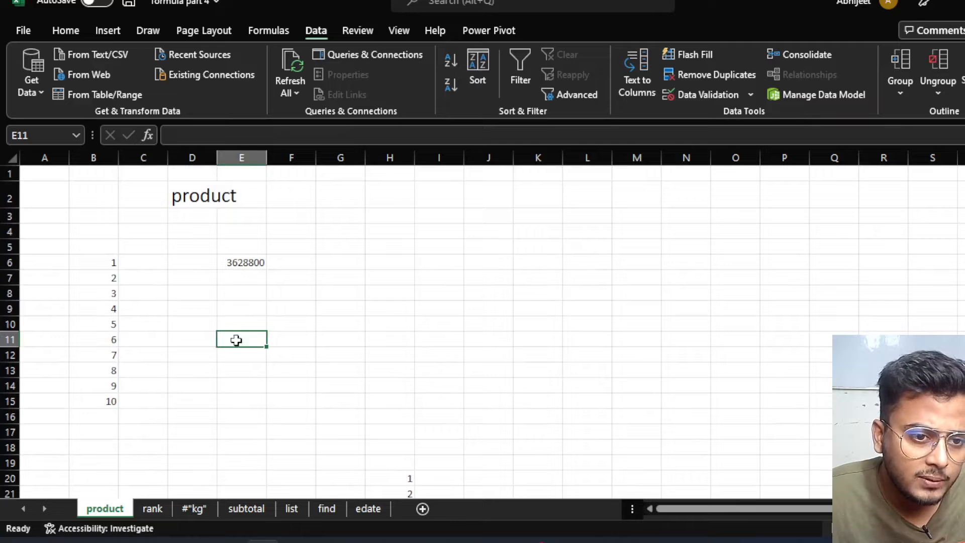
left_click(259, 303)
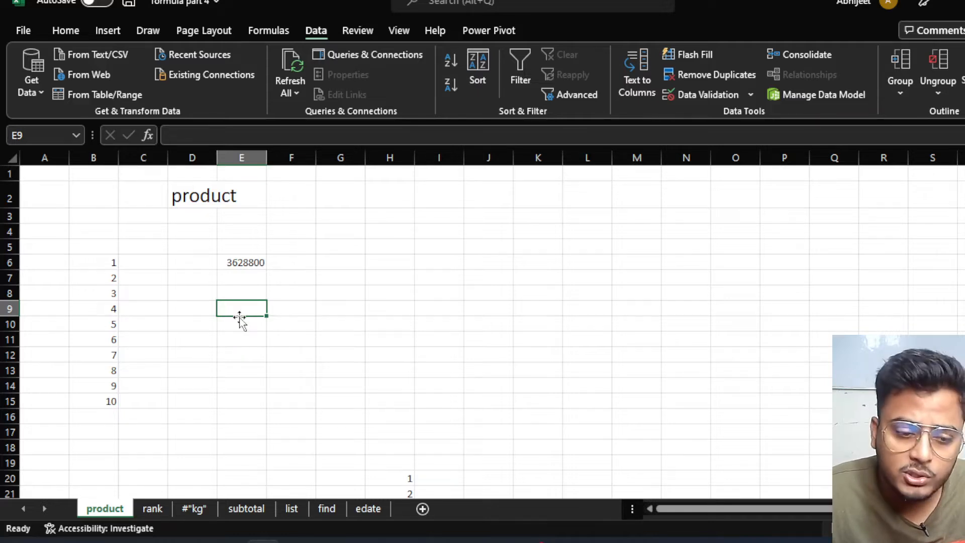
Enter =PRODUCT(B6:B15) in E9, which also returns 3628800.
type("=")
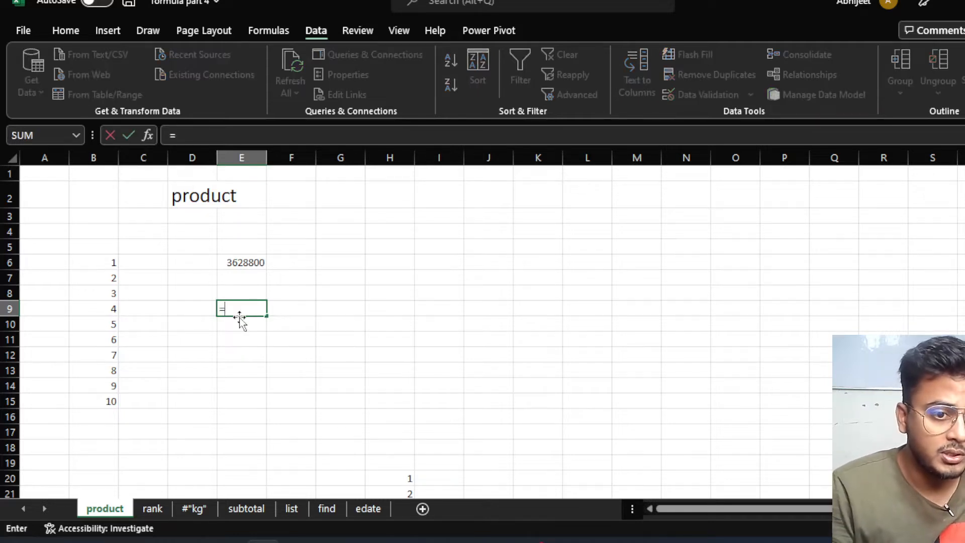
type("produ")
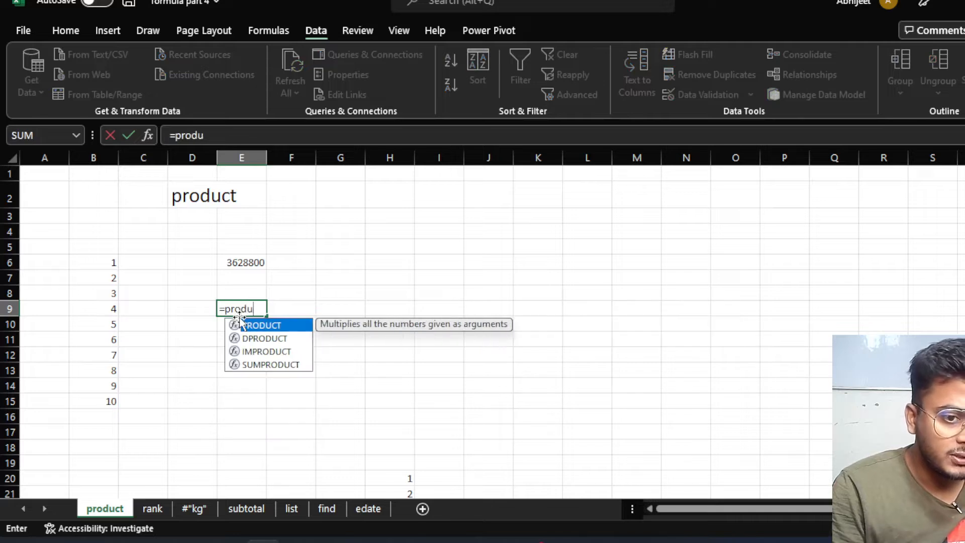
key("Tab")
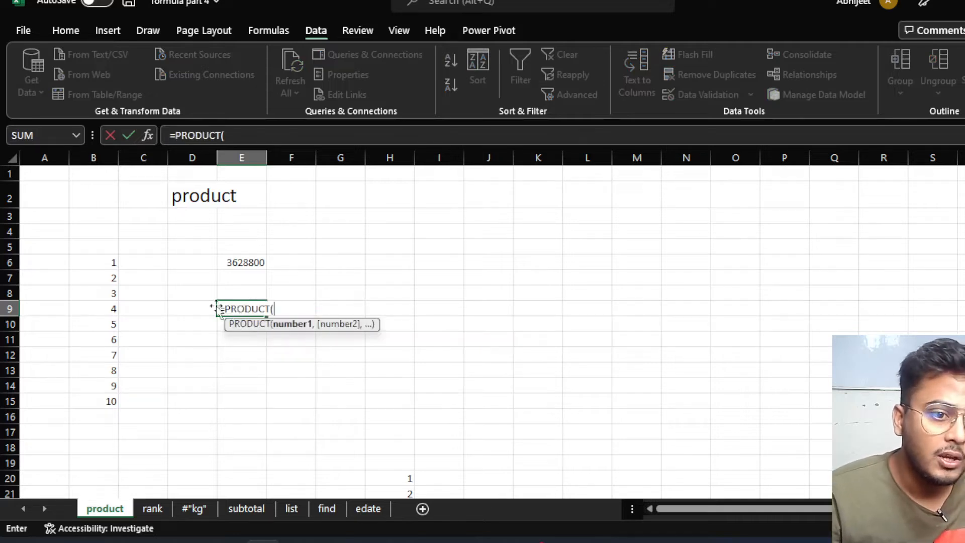
left_click_drag(107, 262, 99, 401)
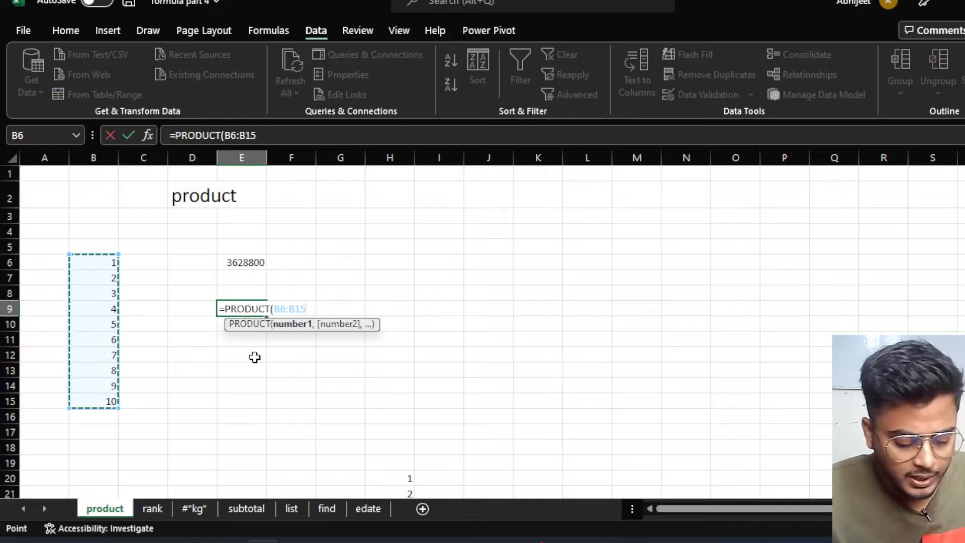
type(")")
key("Return")
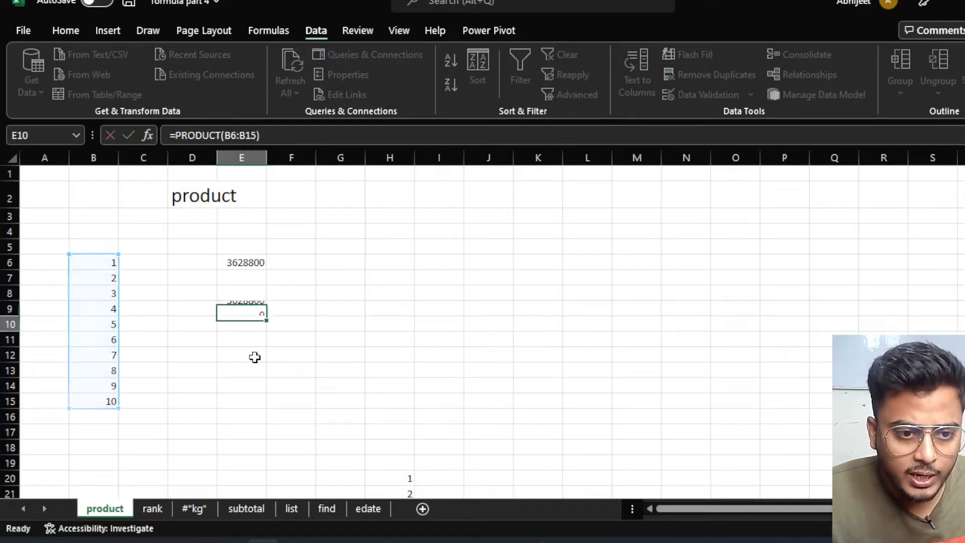
left_click(250, 305)
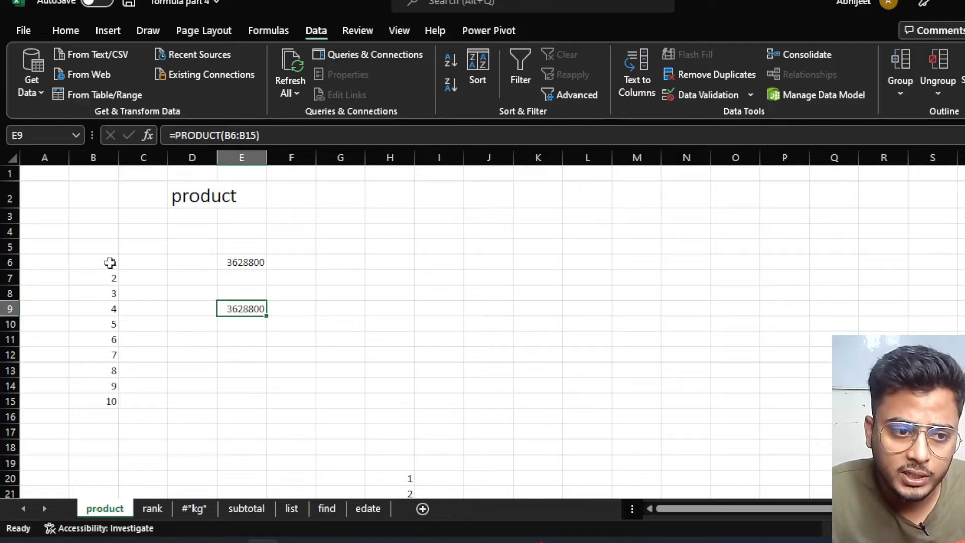
Move the second 1–10 list from H20:H29 to B19:B28 and clear leftover values.
left_click_drag(110, 261, 106, 397)
left_click(214, 328)
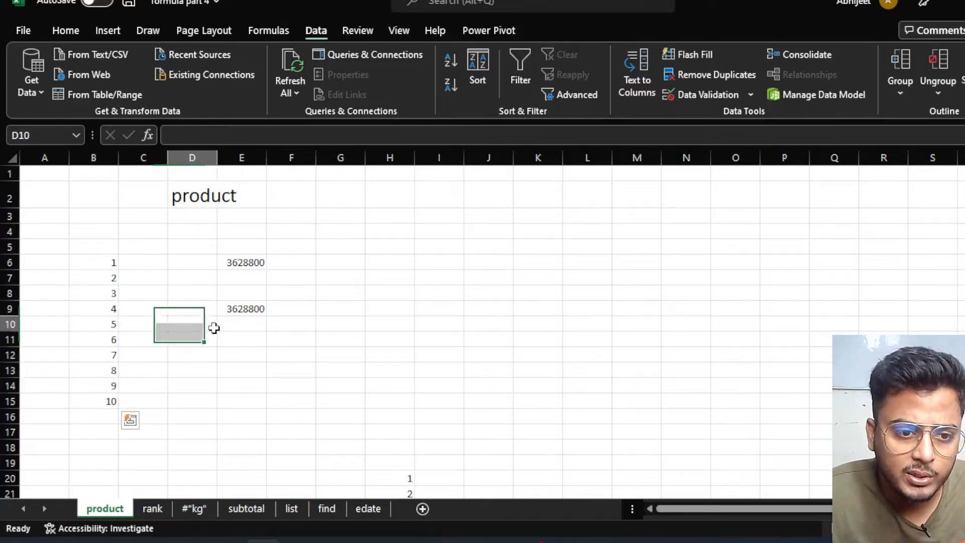
left_click(258, 309)
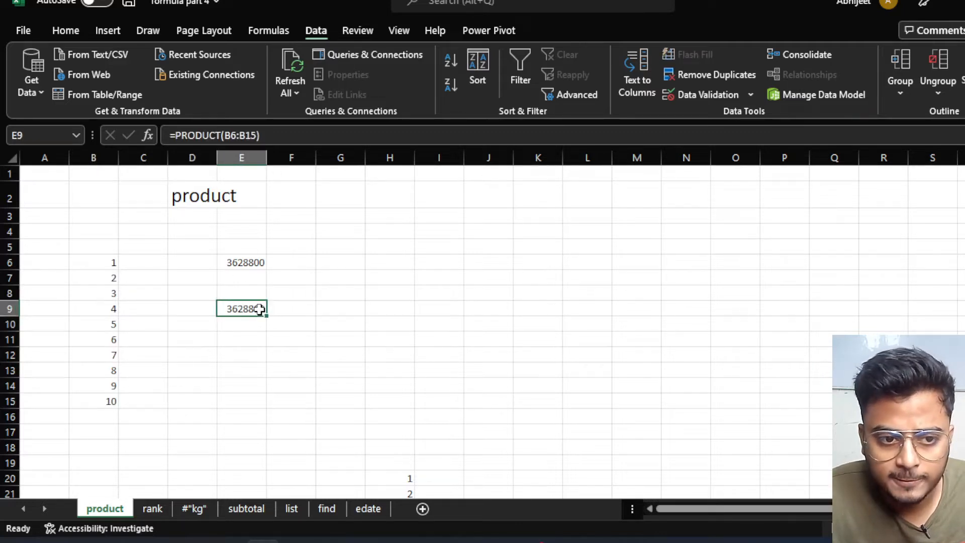
scroll(259, 360, "down", 3)
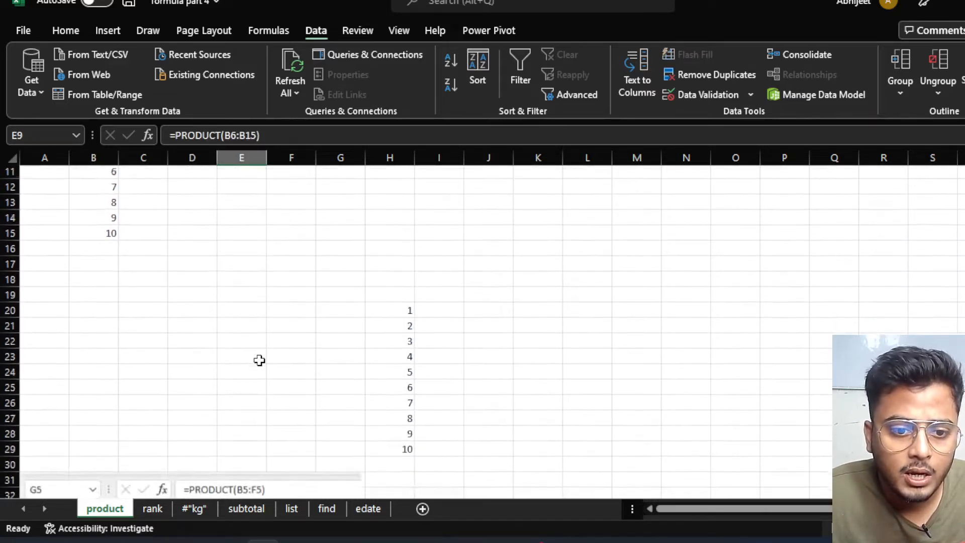
scroll(259, 360, "up", 1)
left_click_drag(404, 333, 409, 480)
left_click_drag(391, 333, 120, 328)
key("Delete")
Change the 6 in B11 to 0 so E6 and E9 recalculate to 0.
scroll(272, 318, "up", 1)
scroll(272, 319, "up", 3)
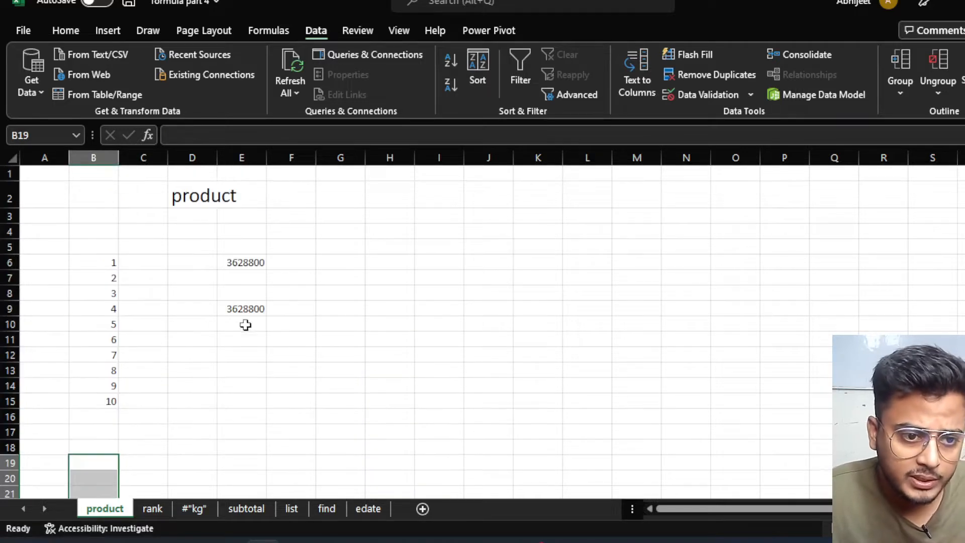
left_click(250, 309)
left_click(105, 308)
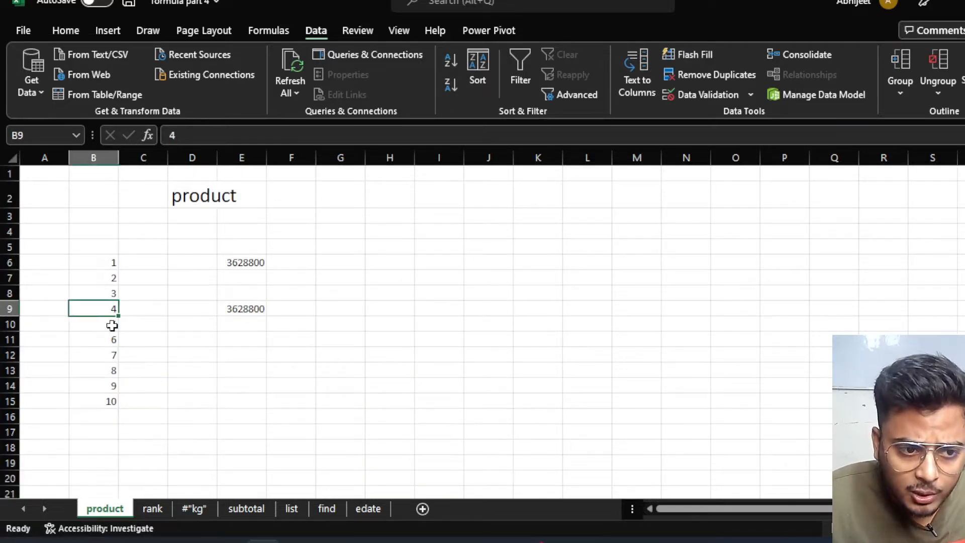
left_click(111, 325)
left_click(110, 340)
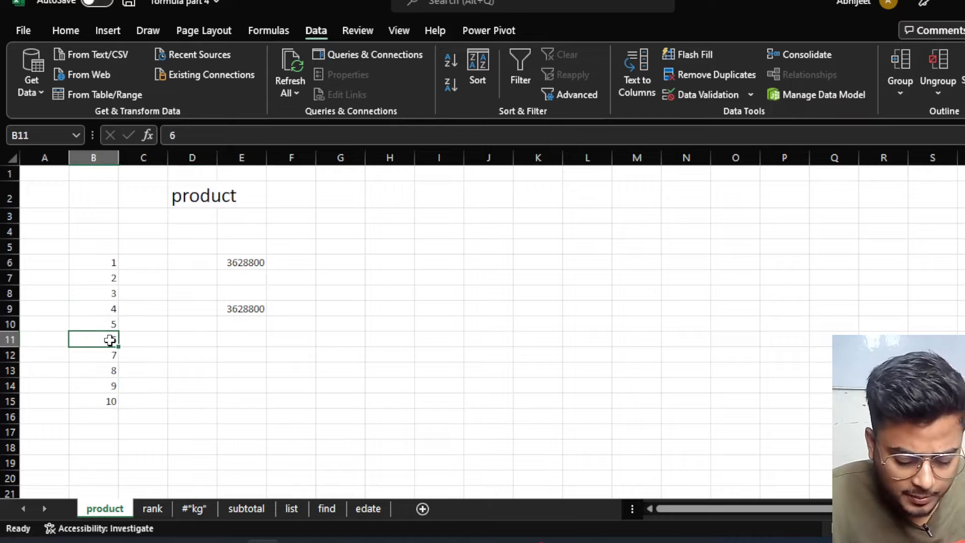
type("0")
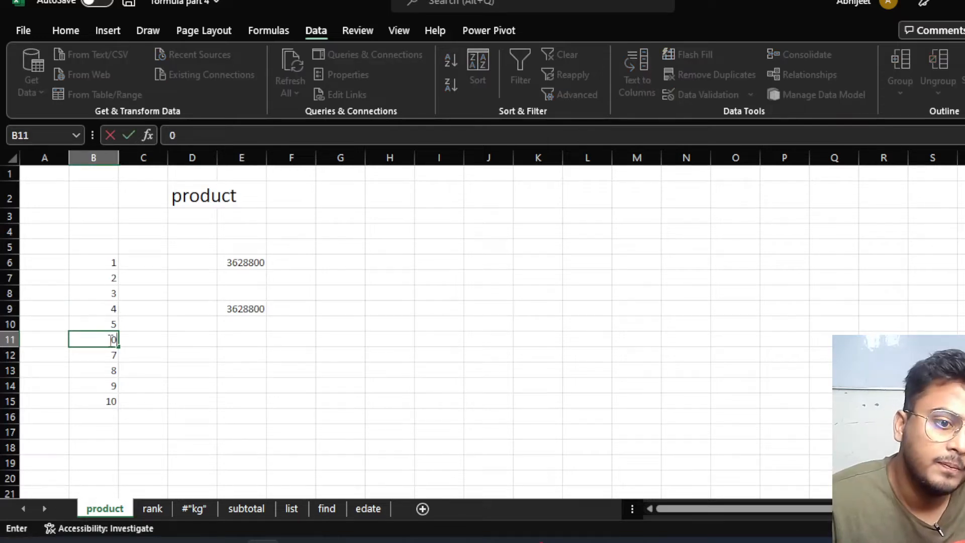
left_click(238, 371)
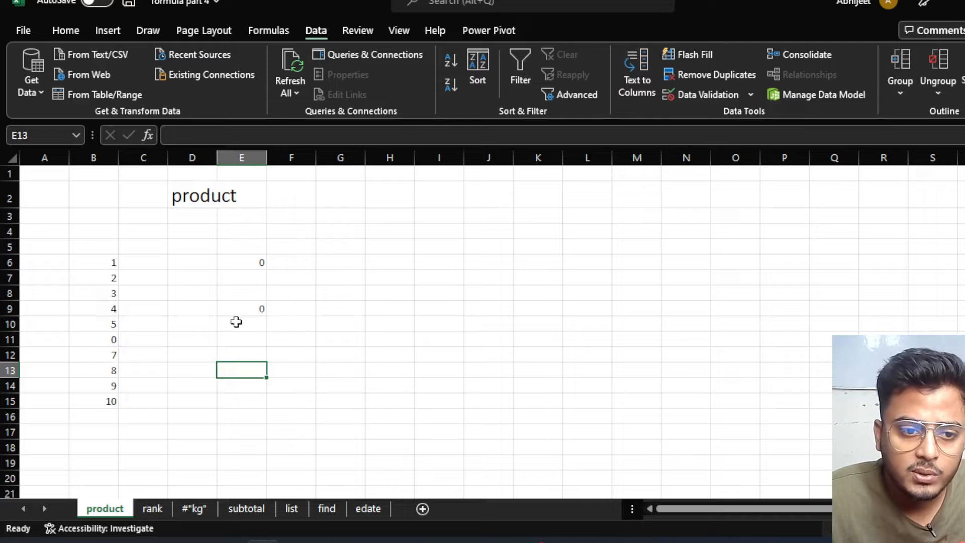
Scroll to the PRODUCT example picture and nudge it up slightly.
scroll(244, 308, "down", 8)
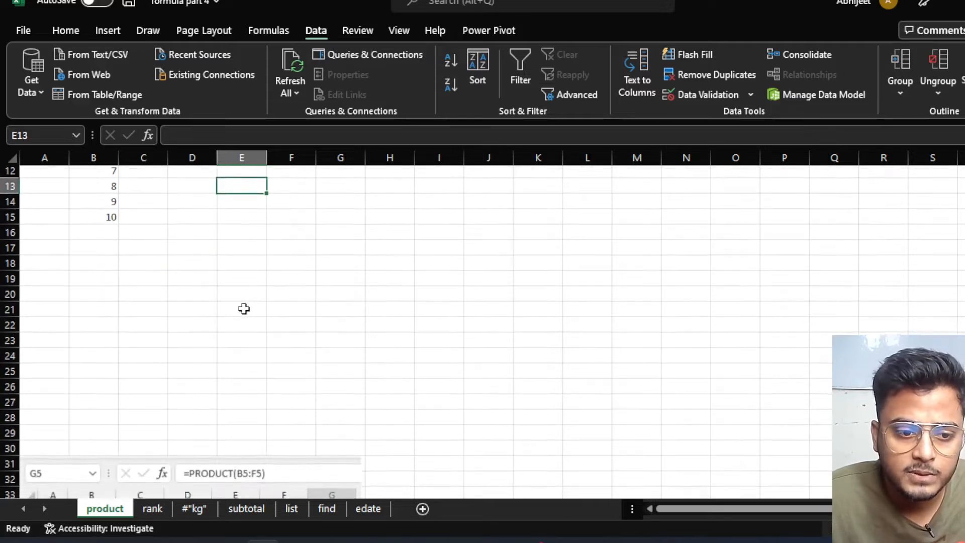
left_click(214, 345)
left_click_drag(214, 346, 214, 328)
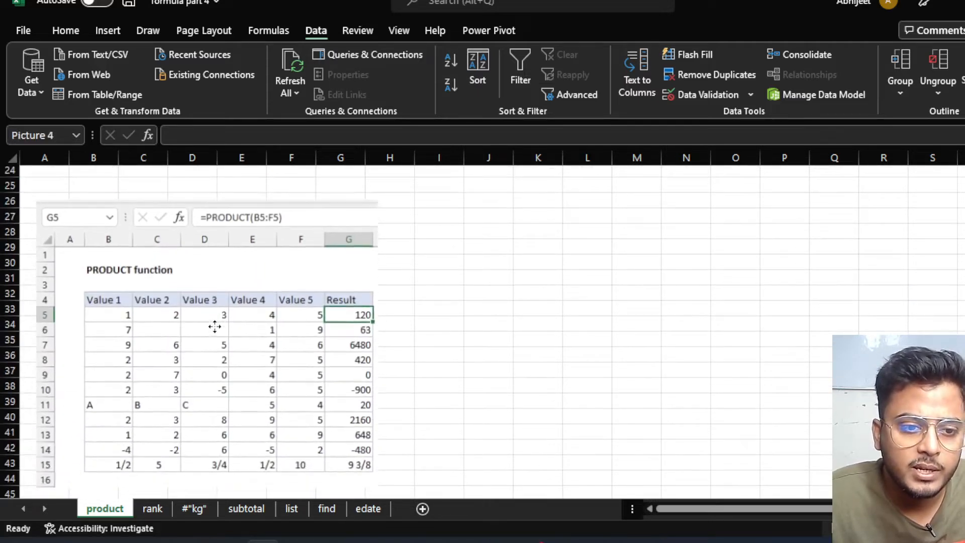
scroll(330, 345, "down", 1)
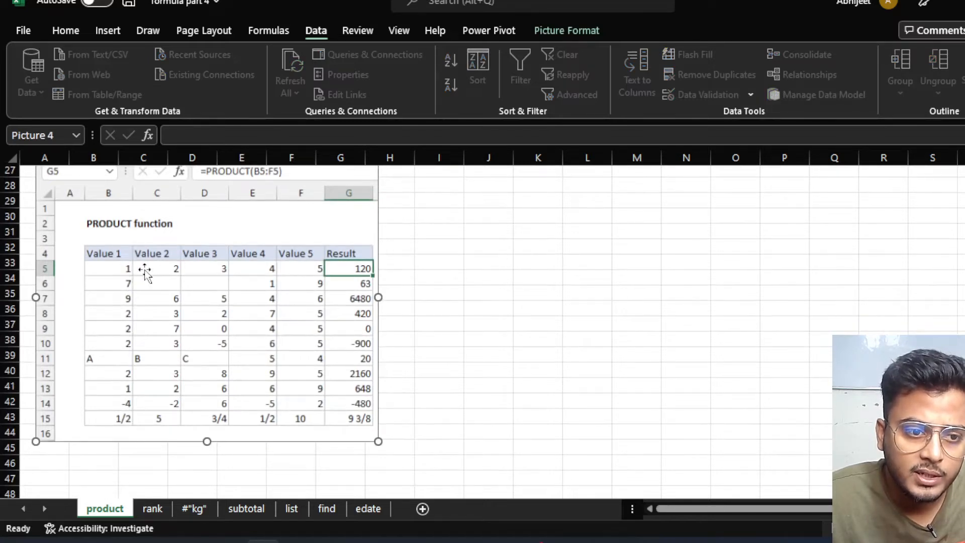
Circle row 5, -5, -900 and the A, B, C row in red; underline row 14's negatives.
left_click(149, 30)
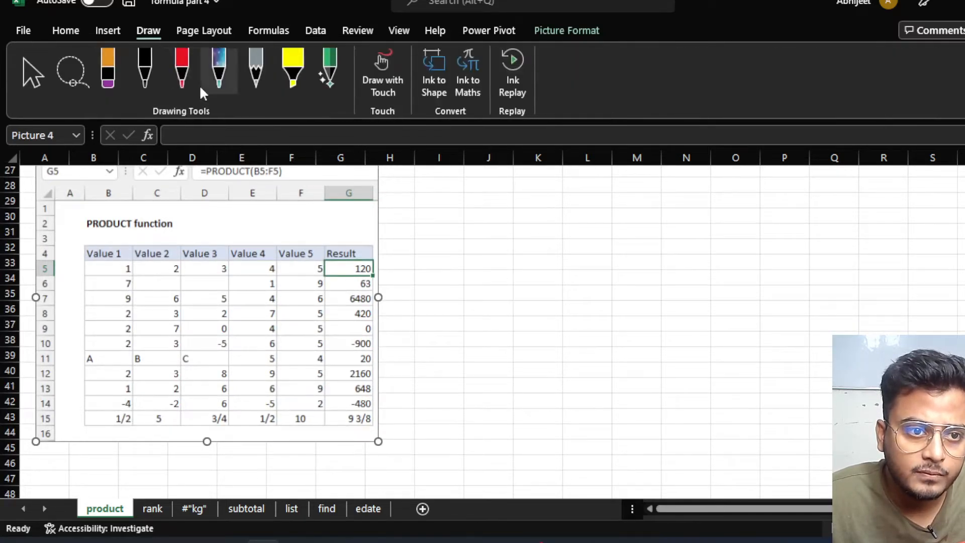
mouse_move(120, 272)
left_mouse_down()
mouse_move(251, 282)
mouse_move(319, 275)
mouse_move(264, 258)
mouse_move(132, 260)
mouse_move(118, 272)
left_mouse_up()
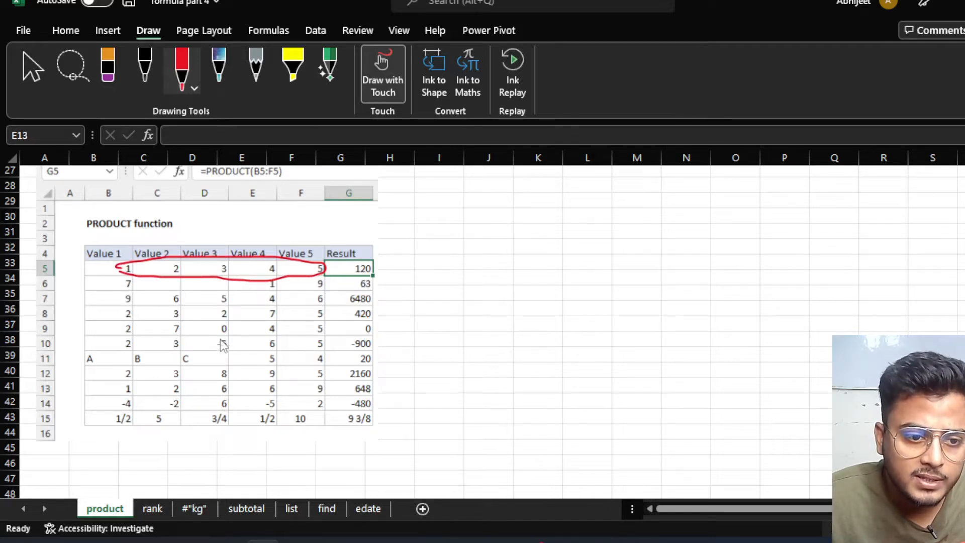
mouse_move(218, 336)
left_mouse_down()
mouse_move(209, 346)
mouse_move(225, 351)
mouse_move(233, 340)
left_mouse_up()
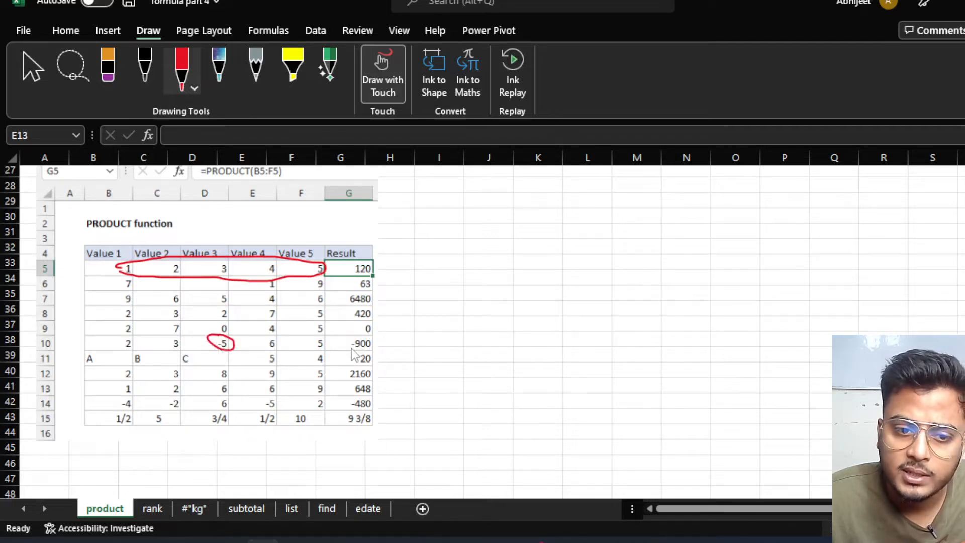
mouse_move(354, 354)
left_mouse_down()
mouse_move(384, 353)
mouse_move(375, 338)
mouse_move(345, 345)
left_mouse_up()
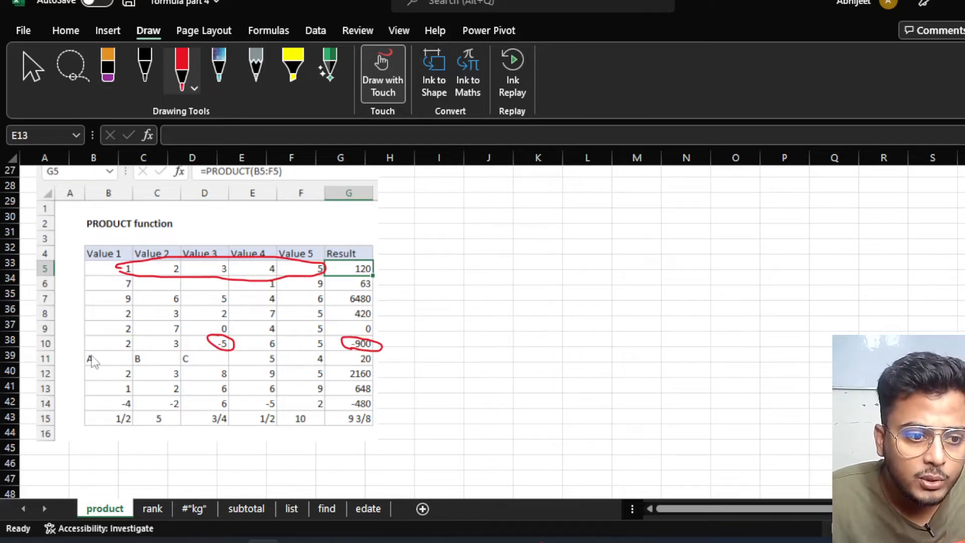
mouse_move(88, 353)
left_mouse_down()
mouse_move(90, 371)
mouse_move(125, 372)
mouse_move(326, 366)
mouse_move(336, 357)
mouse_move(151, 352)
mouse_move(93, 356)
mouse_move(91, 364)
left_mouse_up()
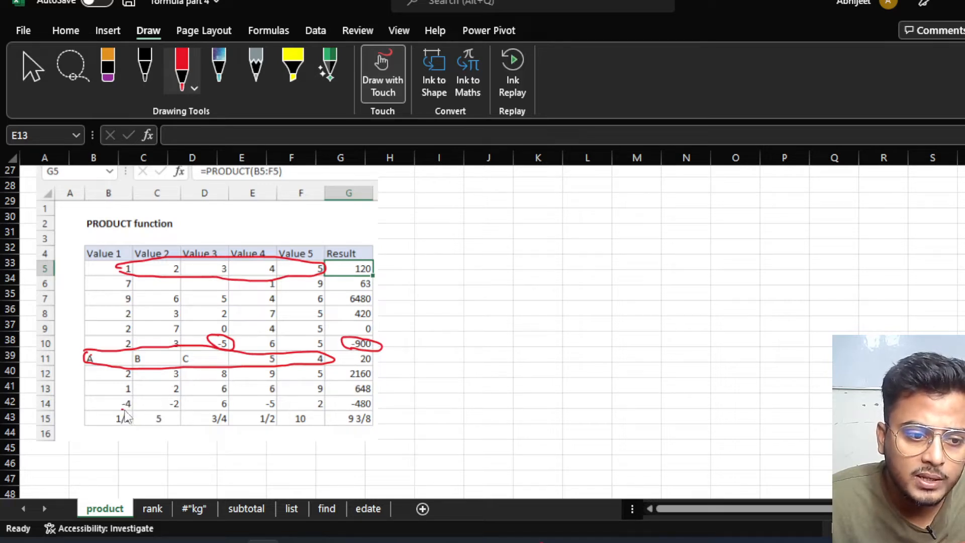
left_click_drag(124, 409, 179, 409)
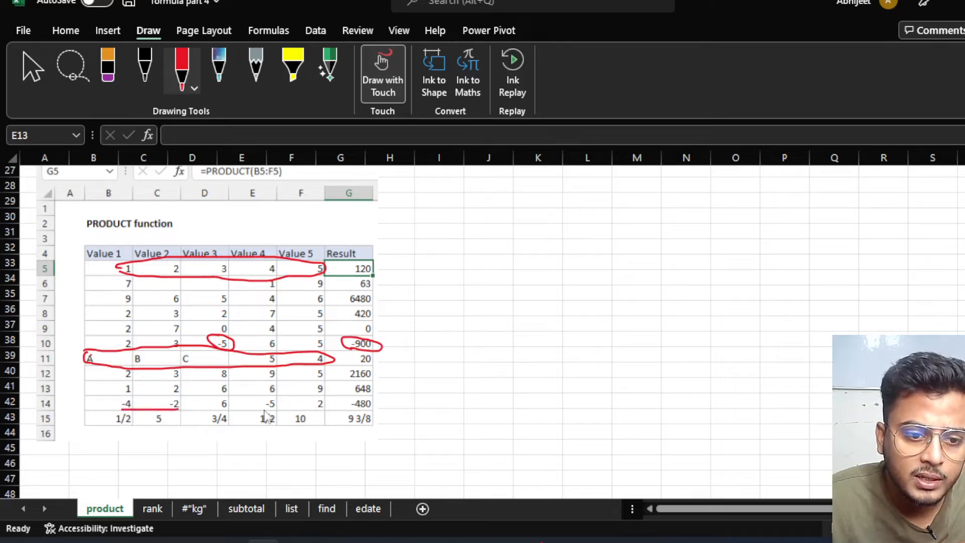
left_click_drag(264, 409, 275, 409)
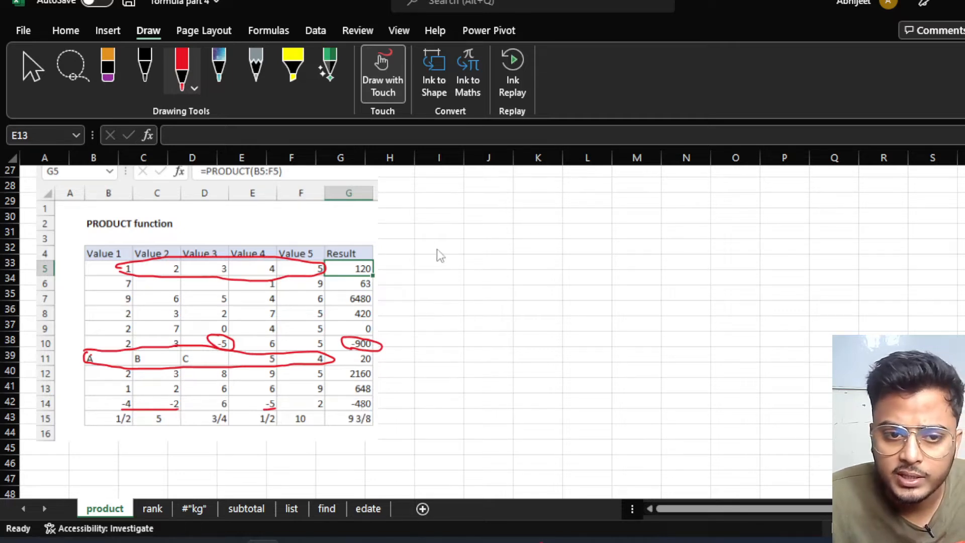
Enter sample values -8, -9, -3 and -4 down I32:I35.
left_click(32, 68)
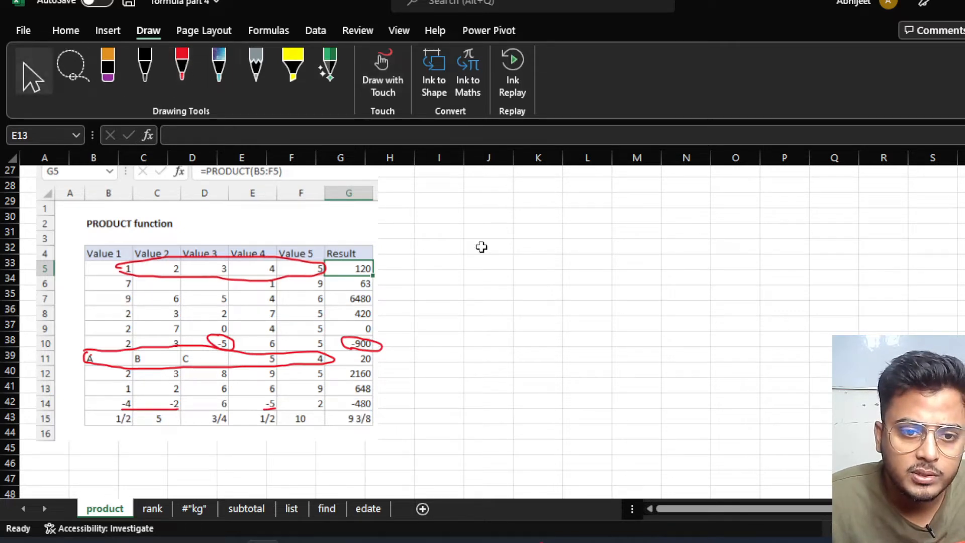
left_click(439, 252)
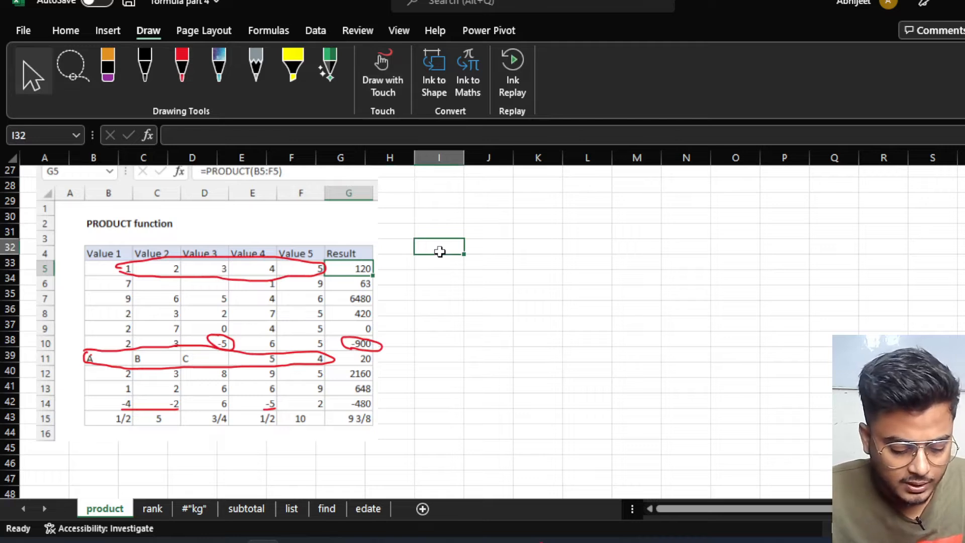
type("-8")
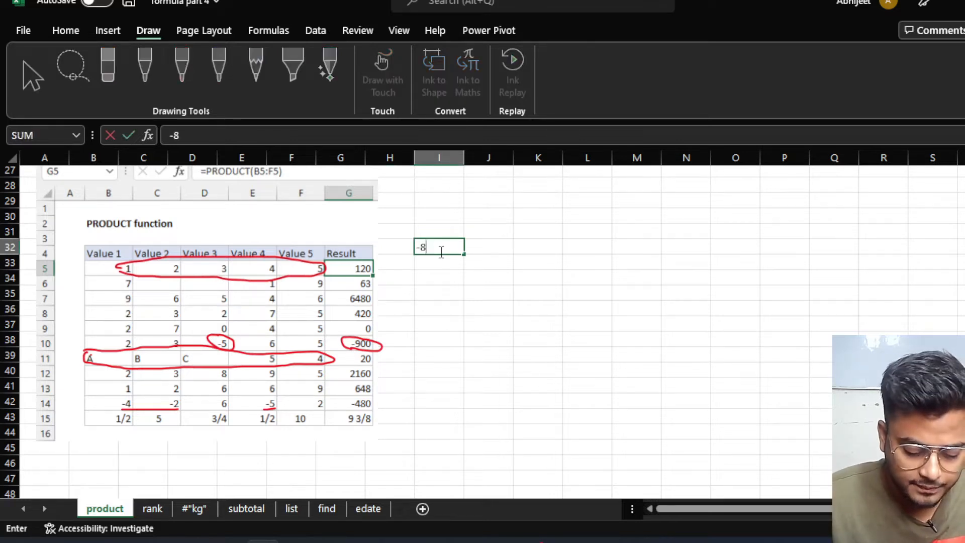
key("Return")
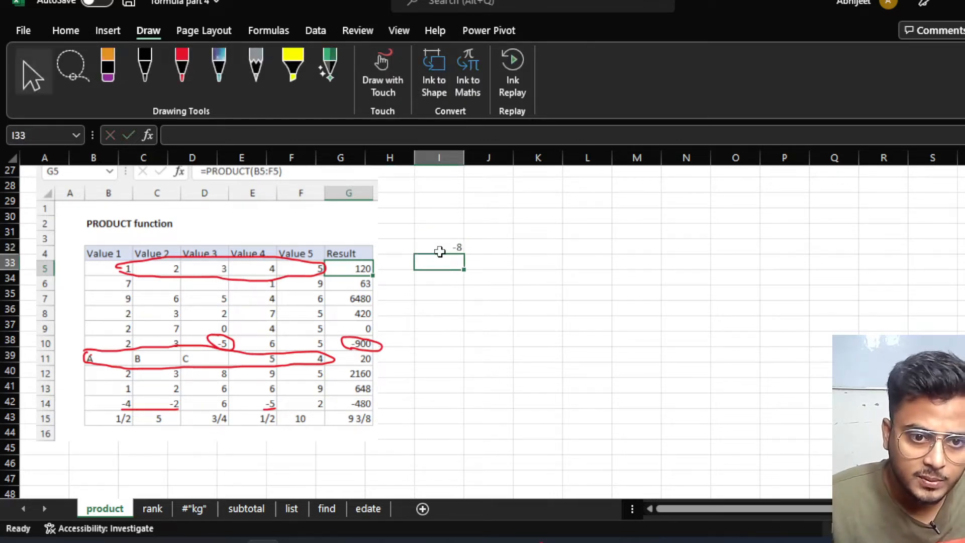
type("-9")
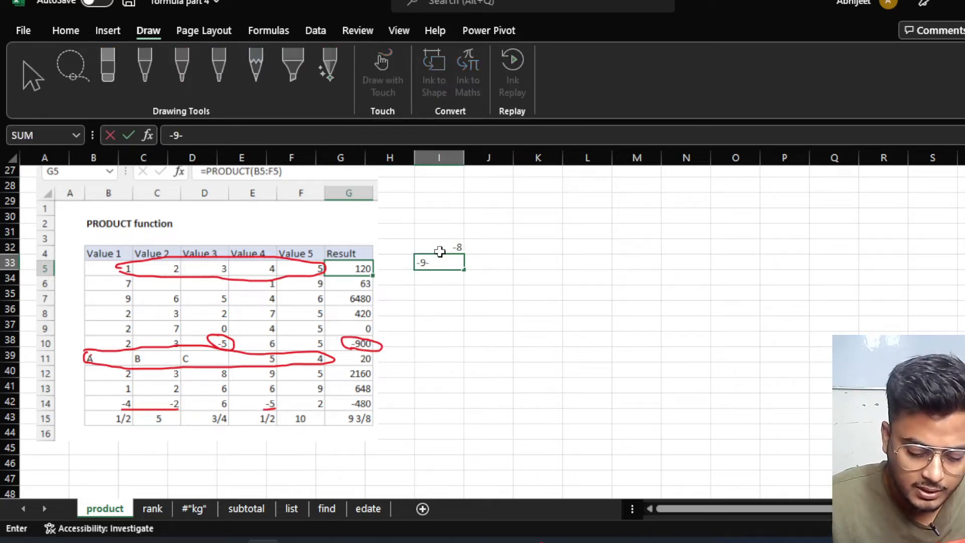
key("Return")
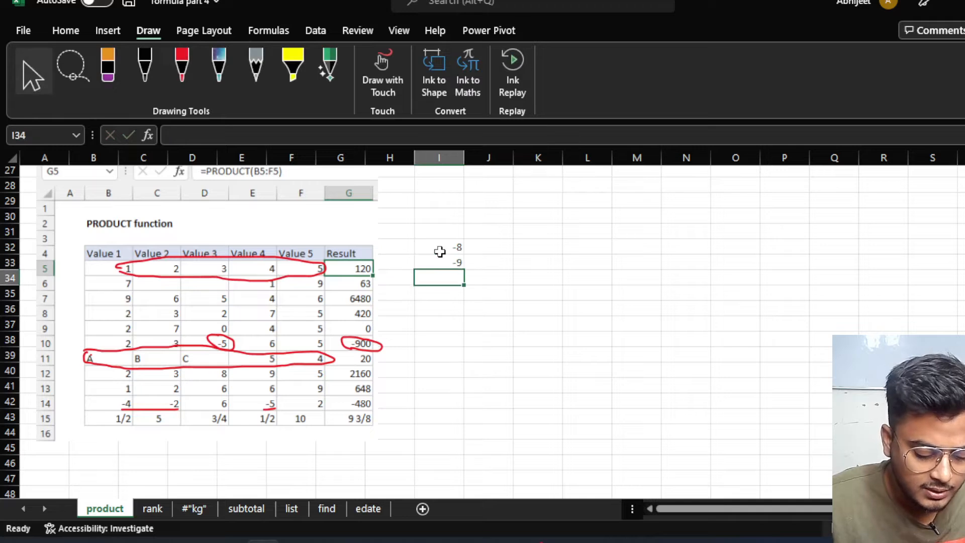
type("-3")
key("Return")
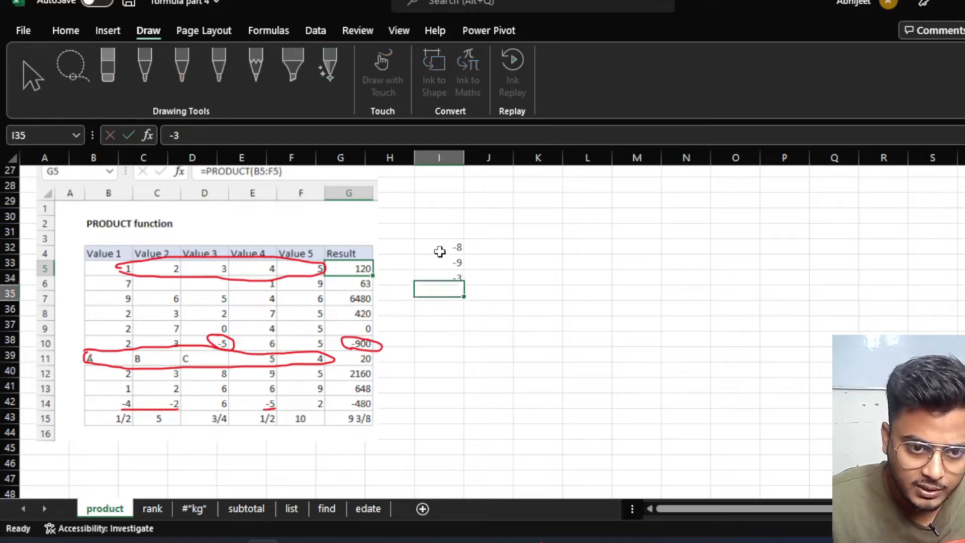
type("-")
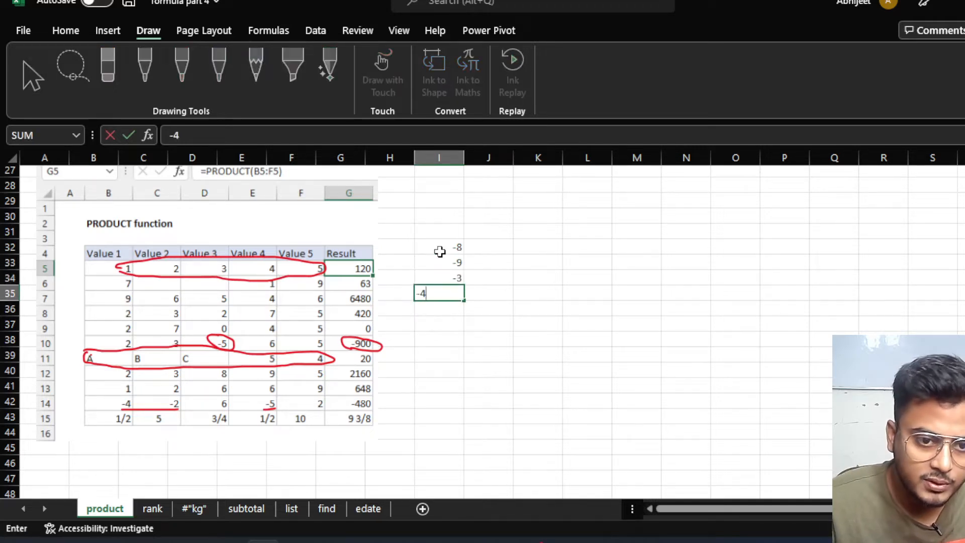
type("4")
left_click(555, 250)
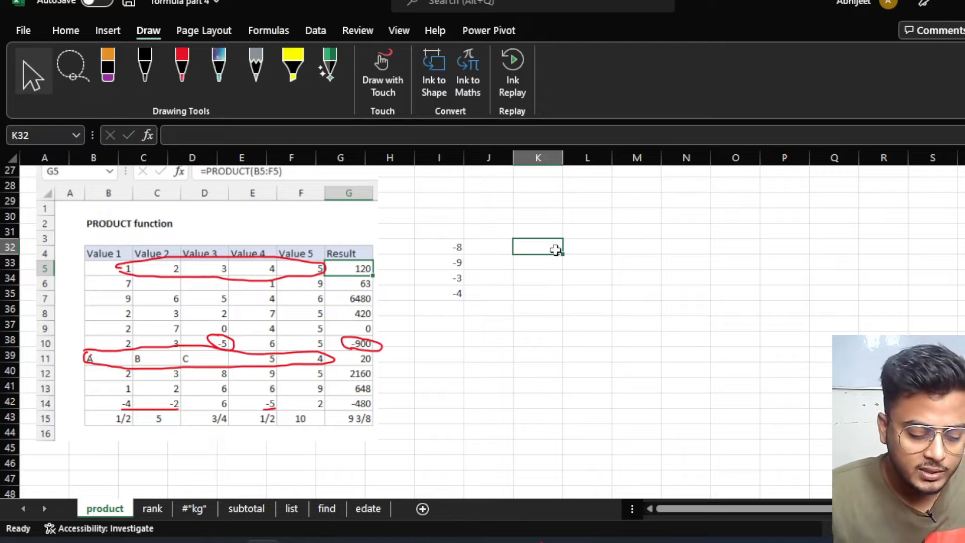
Enter =PRODUCT(I32:I35) in K32, fixing the misspelled function name, giving 864.
type("=")
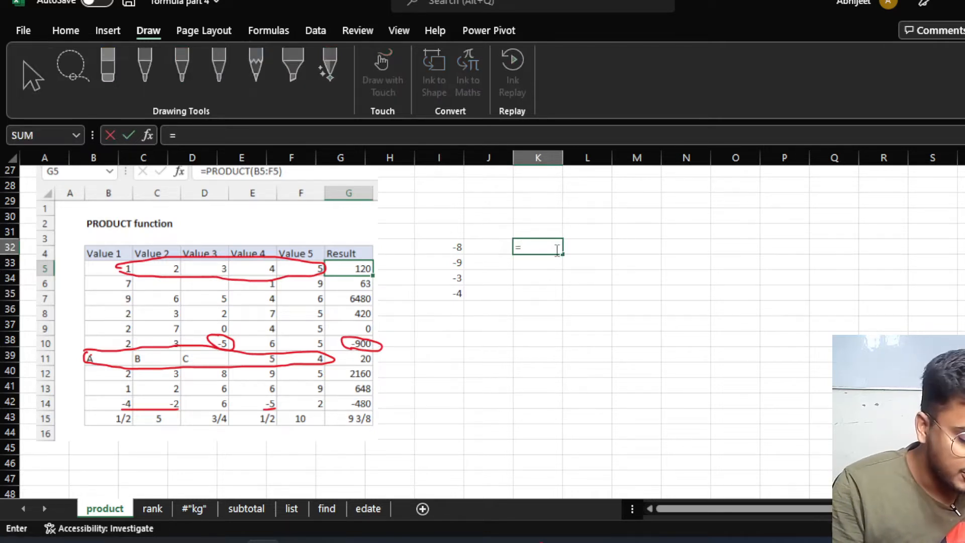
type("proc")
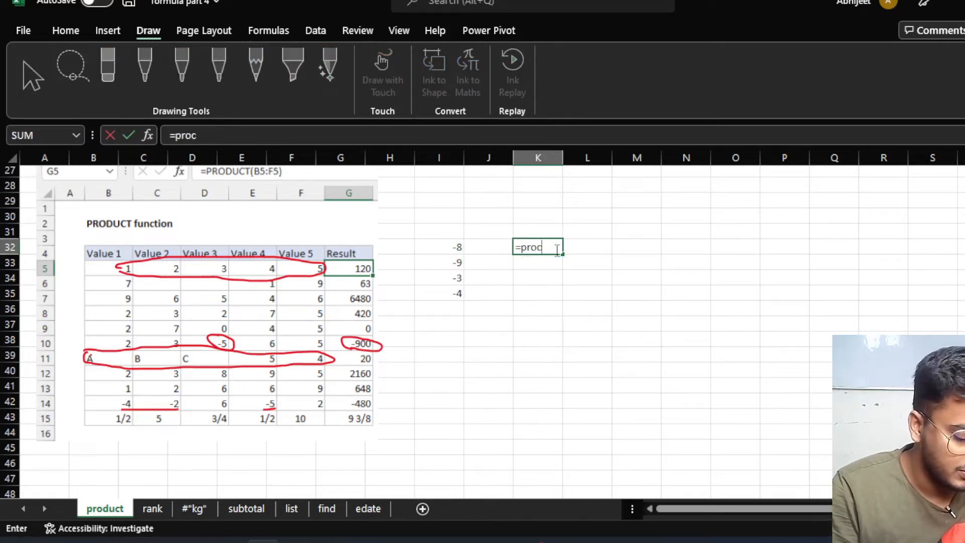
key("BackSpace")
type("su")
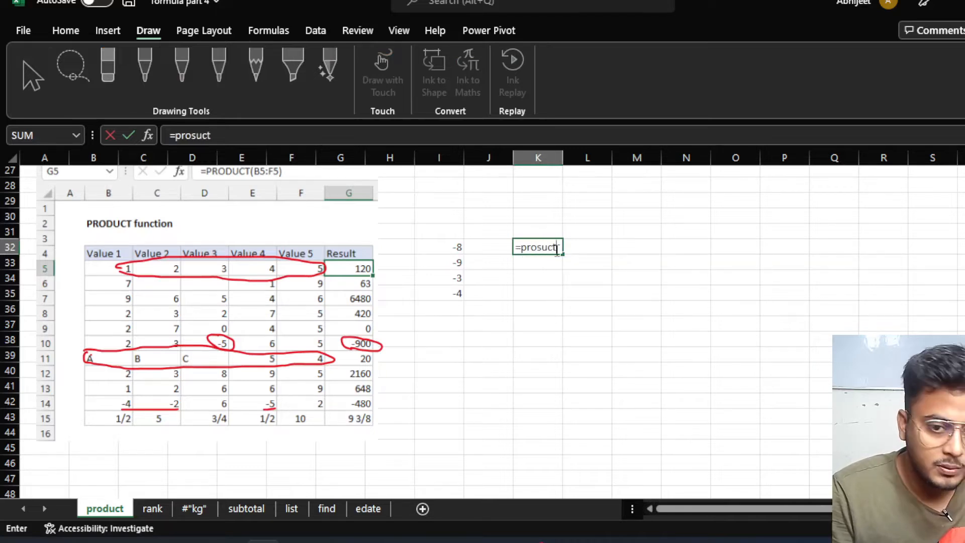
type("ct")
key("Tab")
double_click(555, 248)
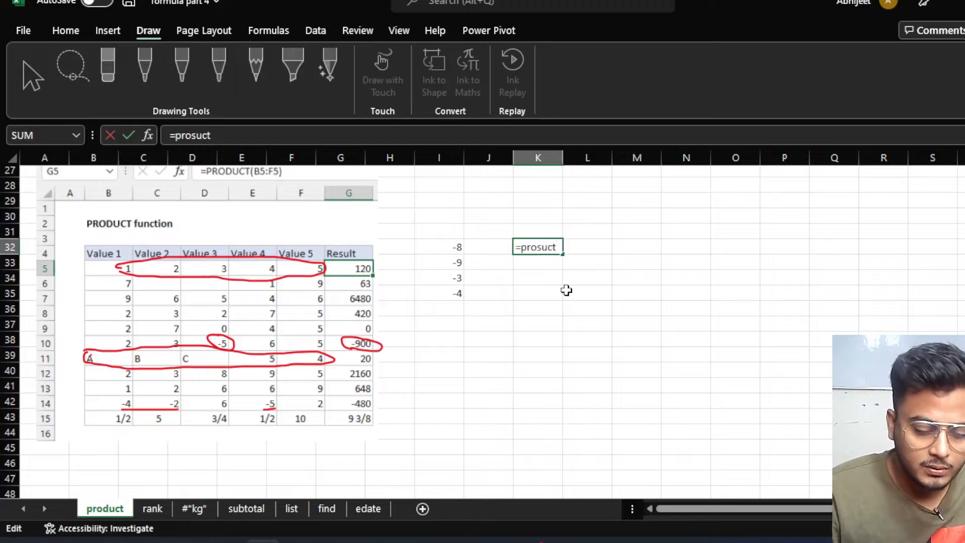
key("BackSpace")
key("BackSpace")
key("BackSpace")
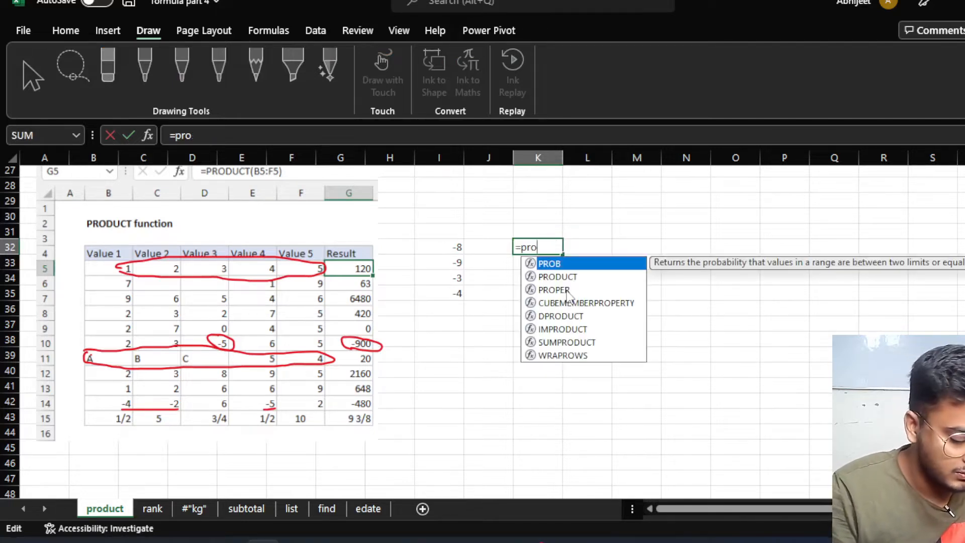
type("du")
key("Tab")
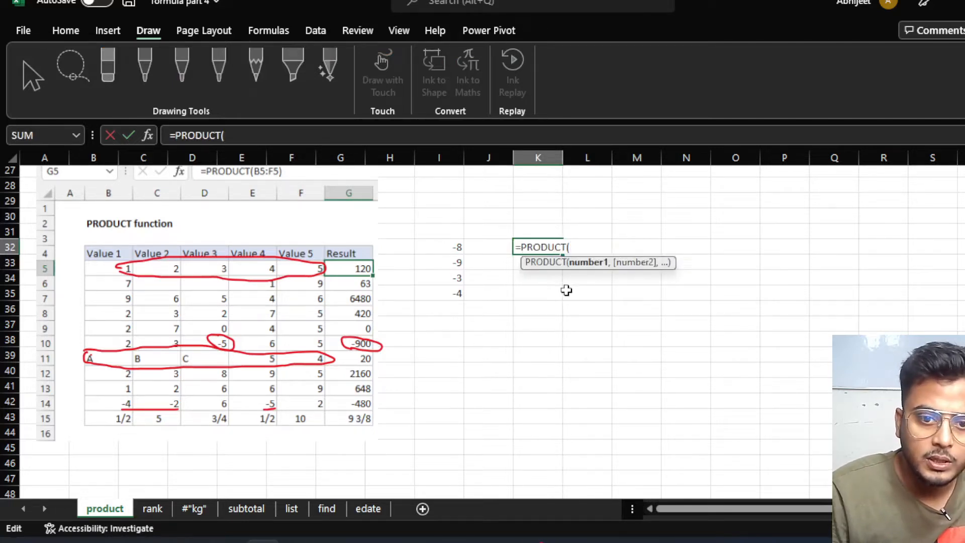
left_click_drag(446, 246, 452, 290)
type(")")
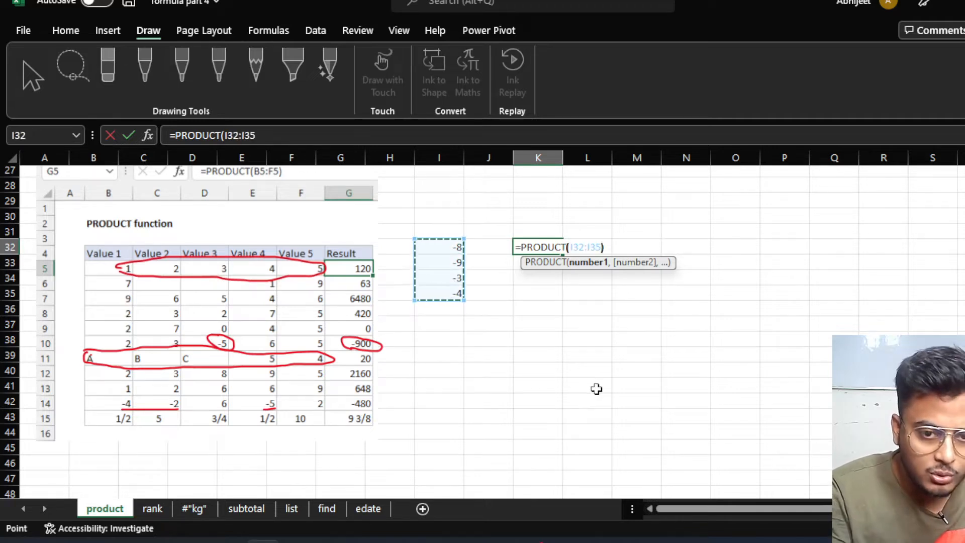
key("Return")
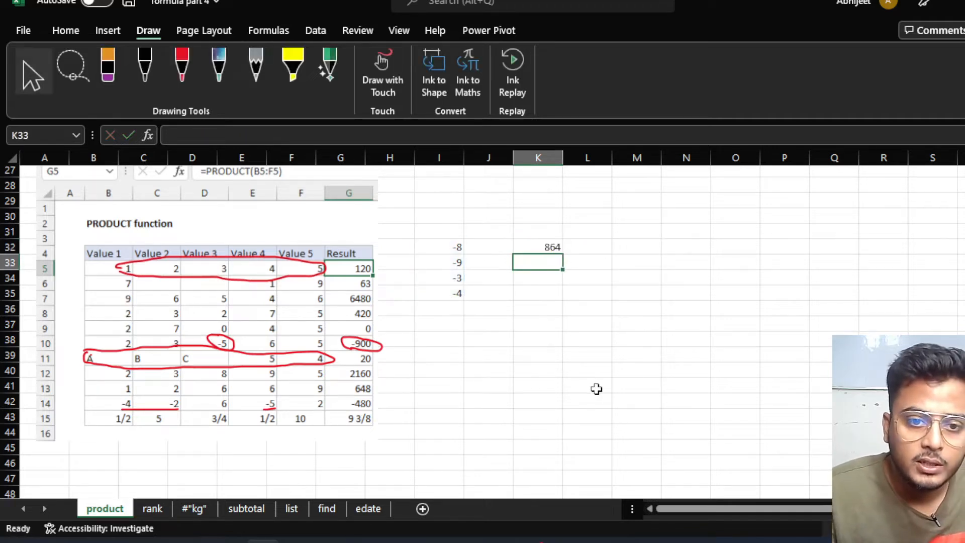
left_click(553, 248)
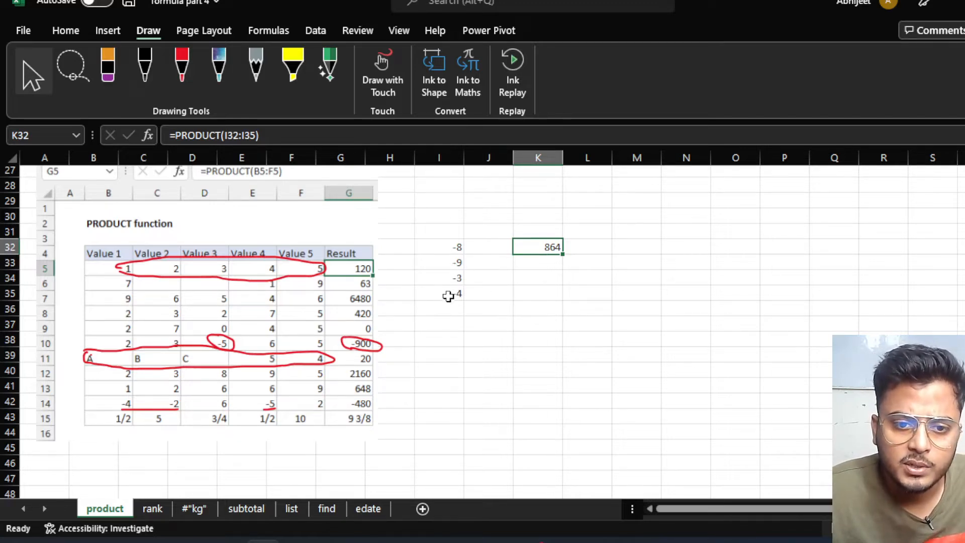
Change -4 in I35 to 4 so K32's product becomes -864.
double_click(448, 296)
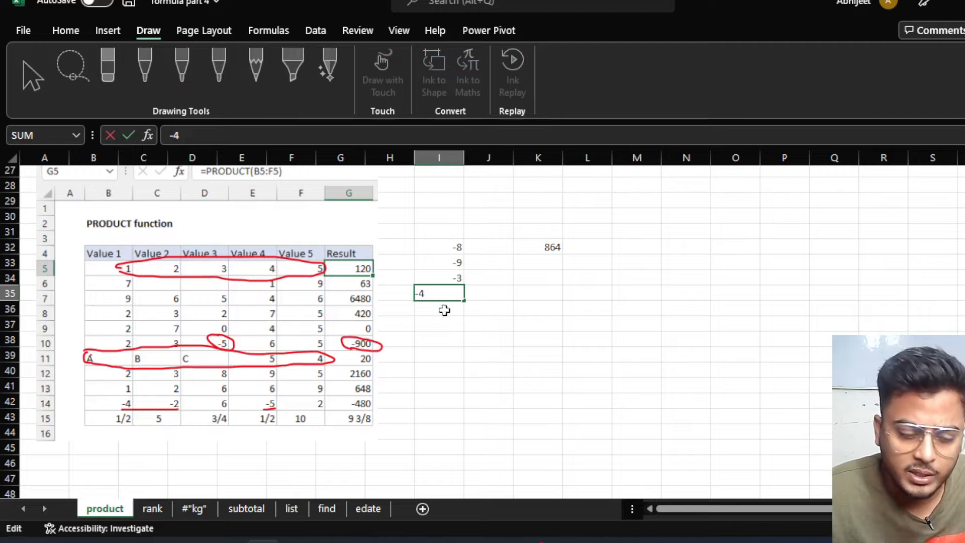
key("Home")
key("Delete")
key("Return")
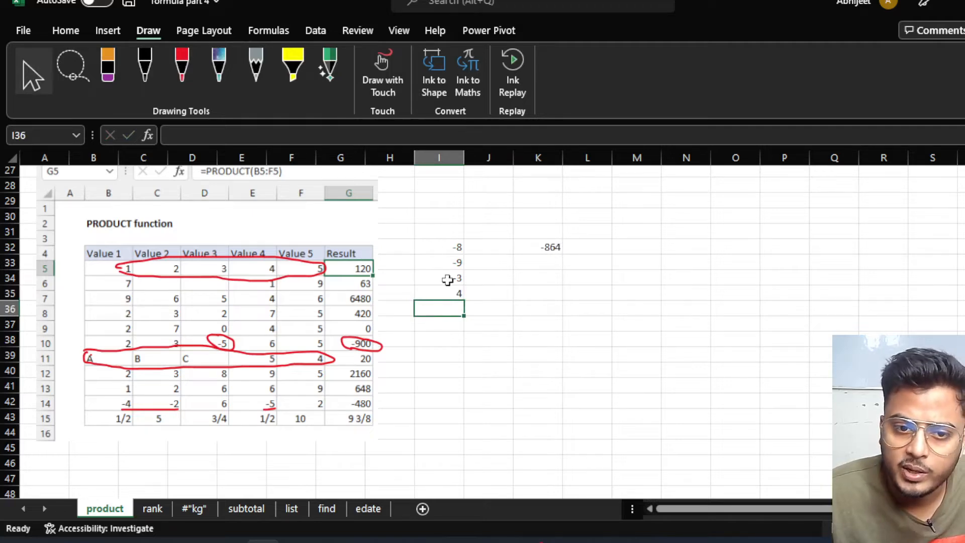
scroll(394, 421, "down", 1)
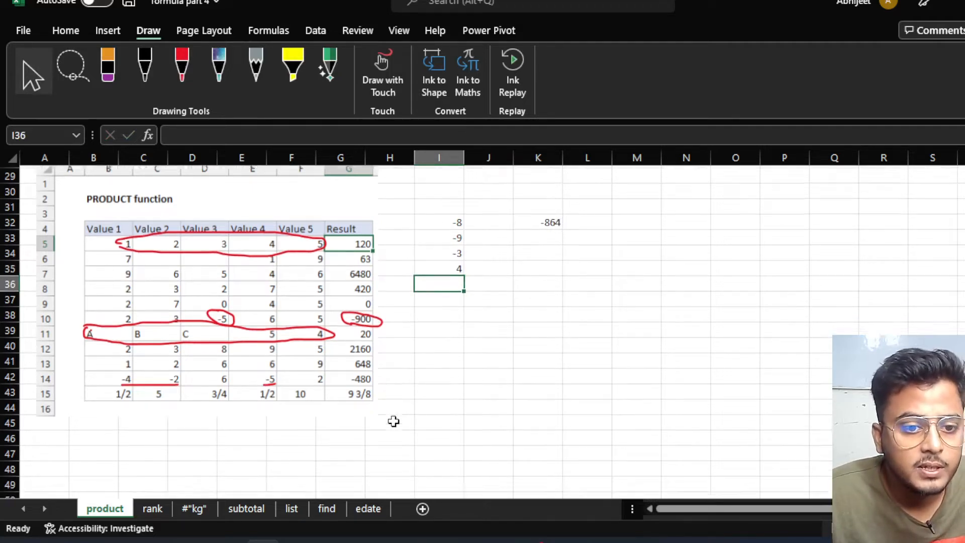
scroll(394, 421, "up", 1)
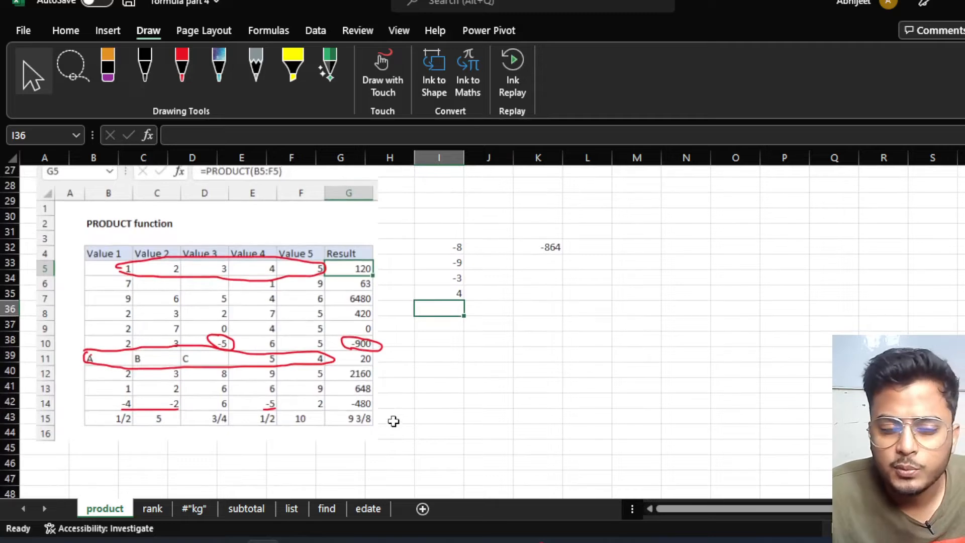
scroll(393, 422, "up", 3)
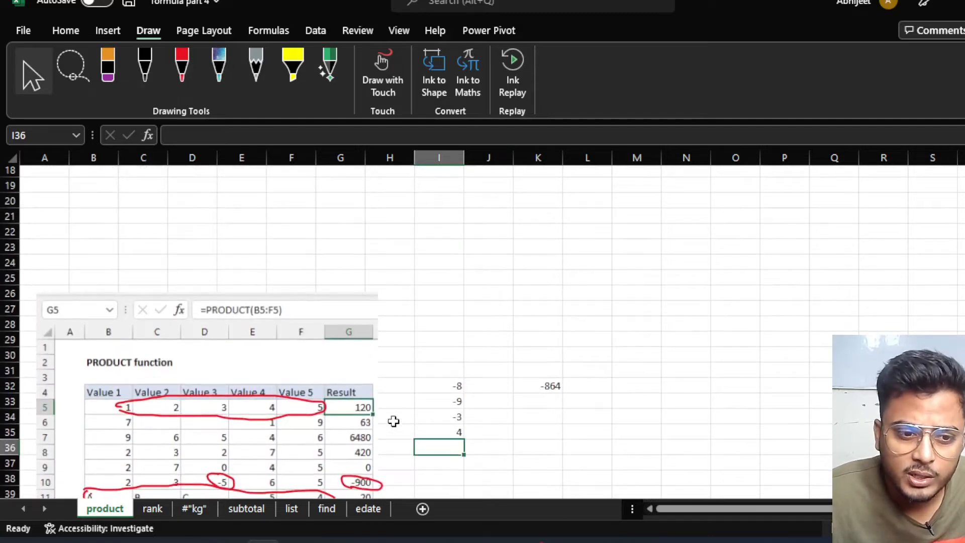
scroll(394, 422, "down", 2)
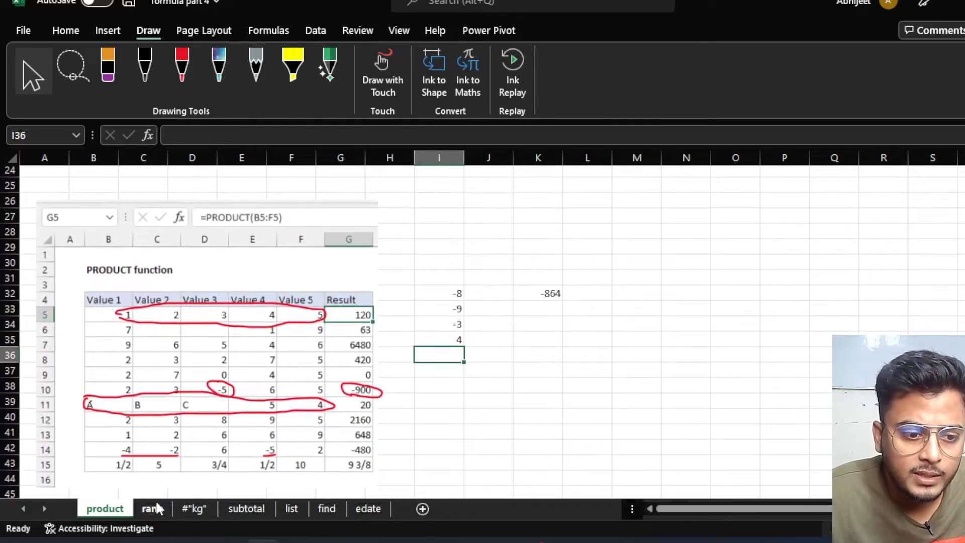
Switch to the rank sheet and enlarge the F2 rank title font three steps.
left_click(152, 509)
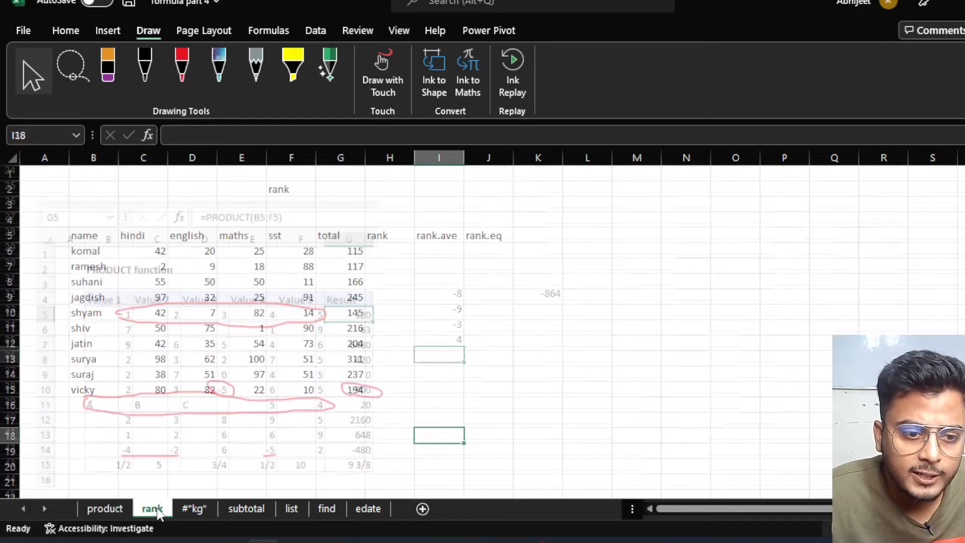
left_click(399, 329)
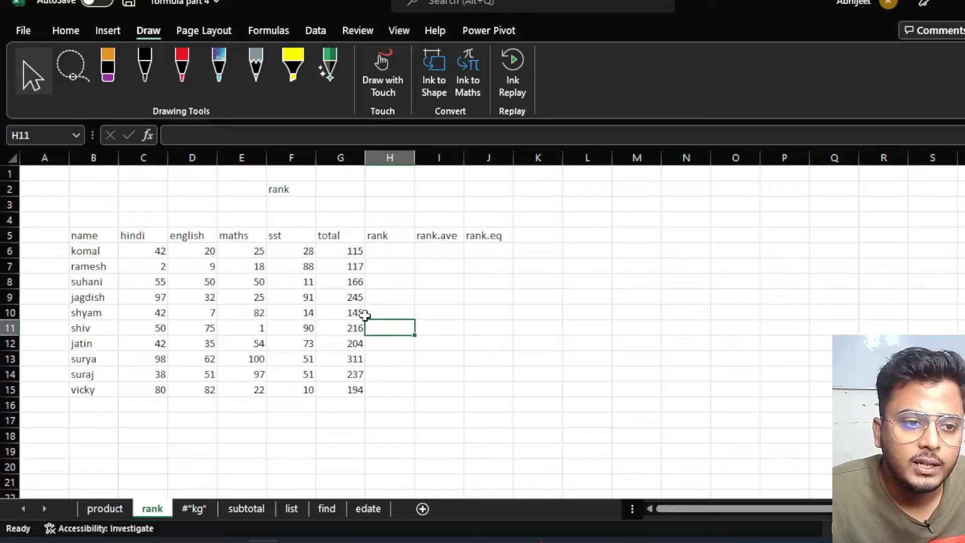
left_click(289, 187)
left_click(21, 30)
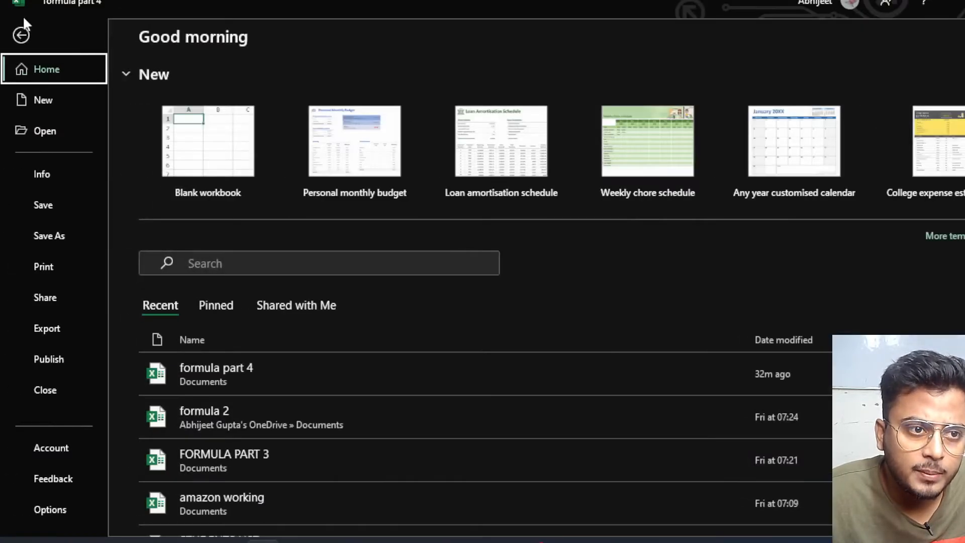
left_click(20, 35)
left_click(58, 30)
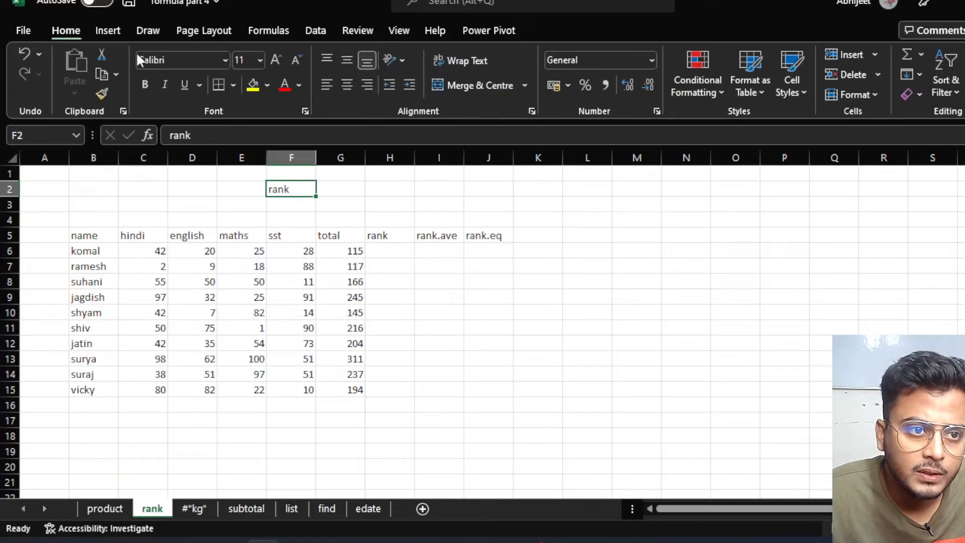
left_click(275, 61)
left_click(275, 61)
left_click(275, 62)
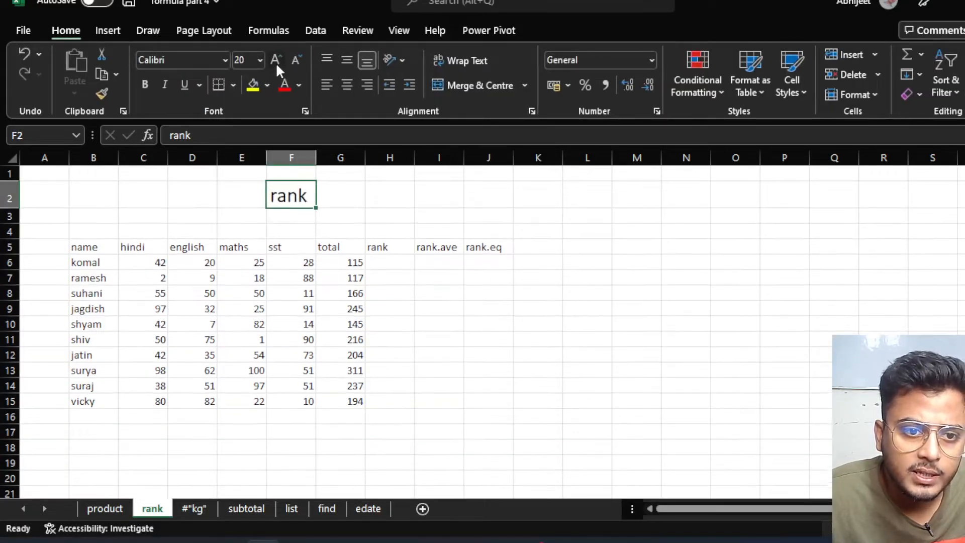
Inspect the rank, rank.ave and rank.eq headers and cells in the rank columns.
left_click(452, 325)
left_click(383, 267)
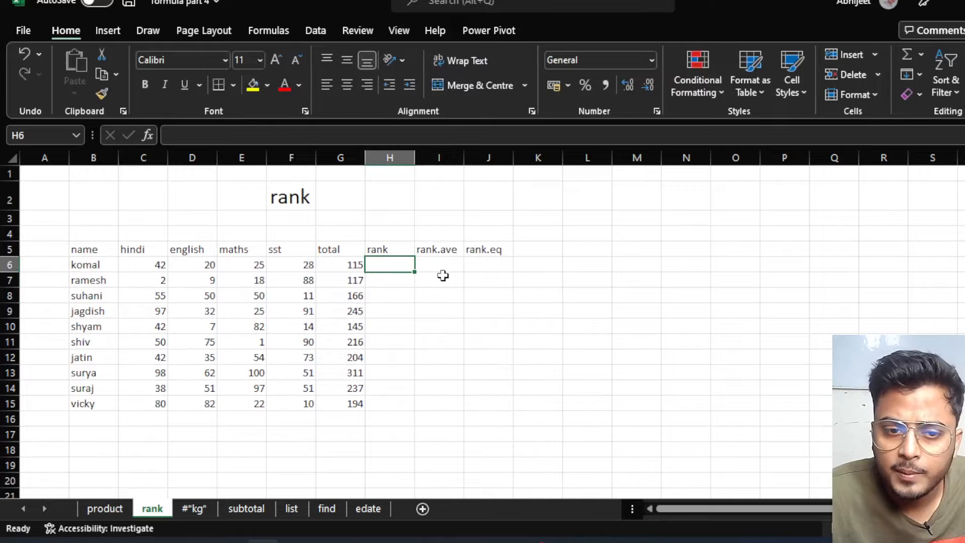
left_click(489, 261)
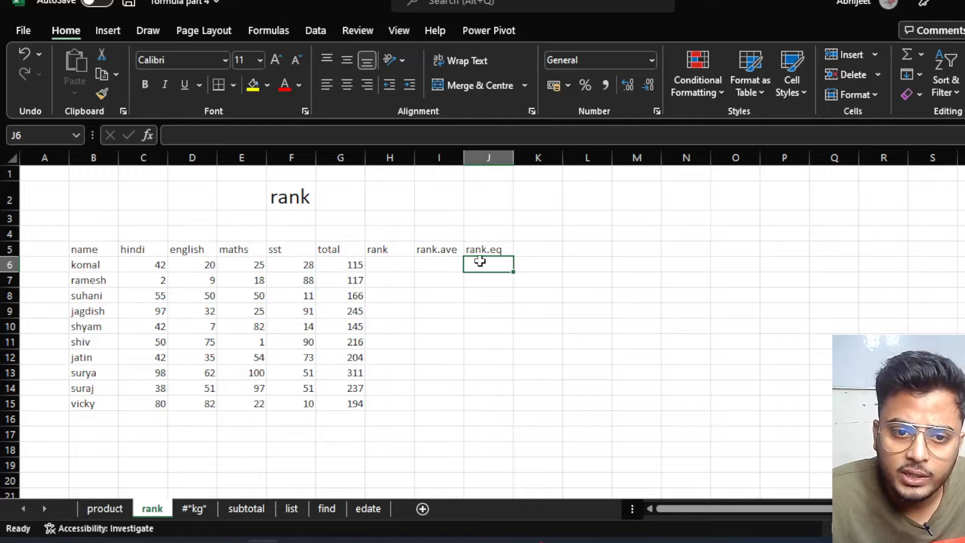
left_click(493, 250)
left_click(438, 251)
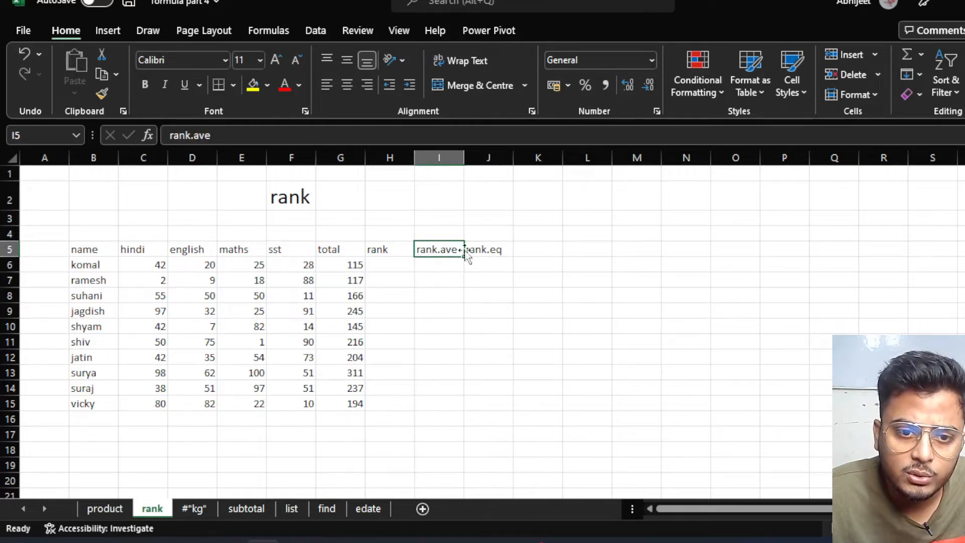
left_click(490, 249)
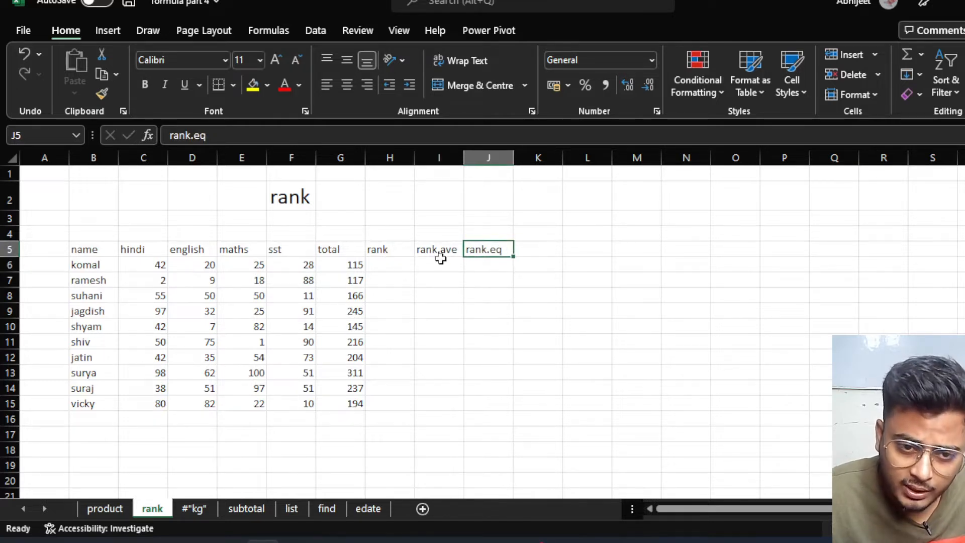
left_click(381, 264)
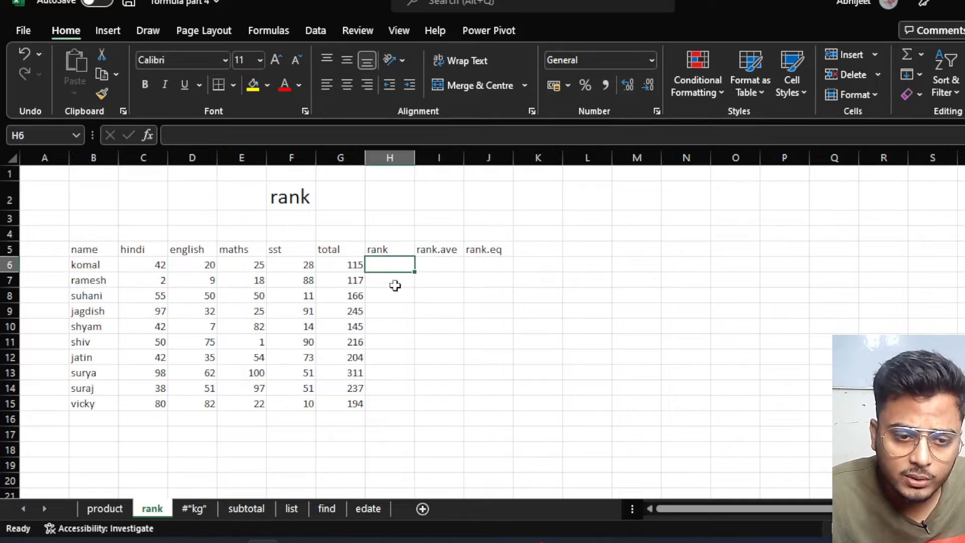
left_click(392, 295)
left_click(395, 266)
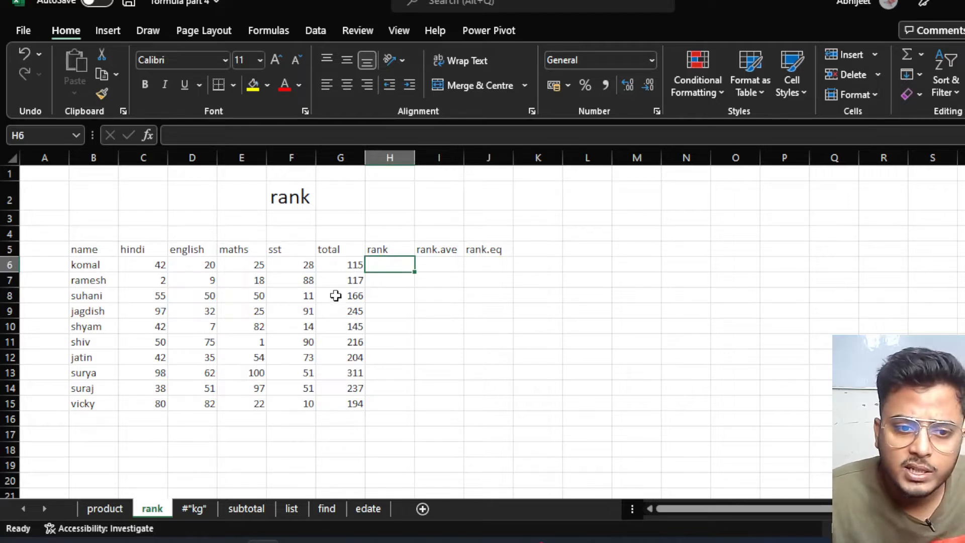
Check students' totals and names against the rank column, ending at H6.
left_click(344, 267)
left_click(369, 310)
left_click(357, 346)
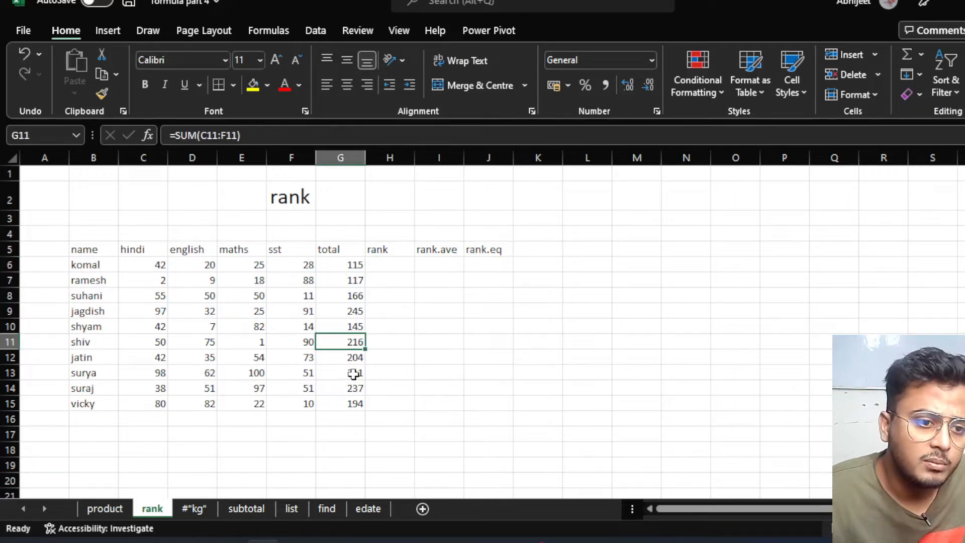
left_click(83, 267)
left_click(100, 298)
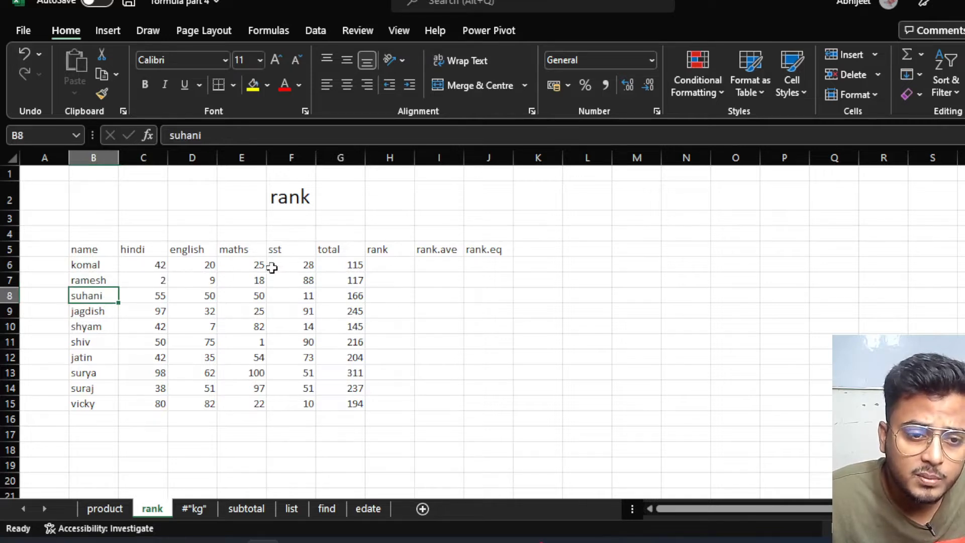
left_click(391, 266)
left_click(385, 291)
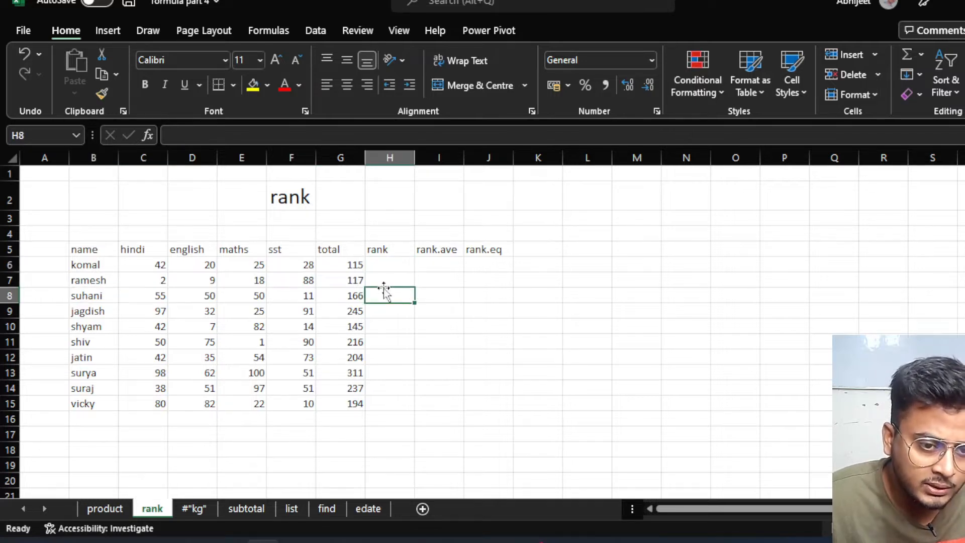
left_click(387, 323)
left_click(390, 374)
left_click(391, 418)
left_click(396, 262)
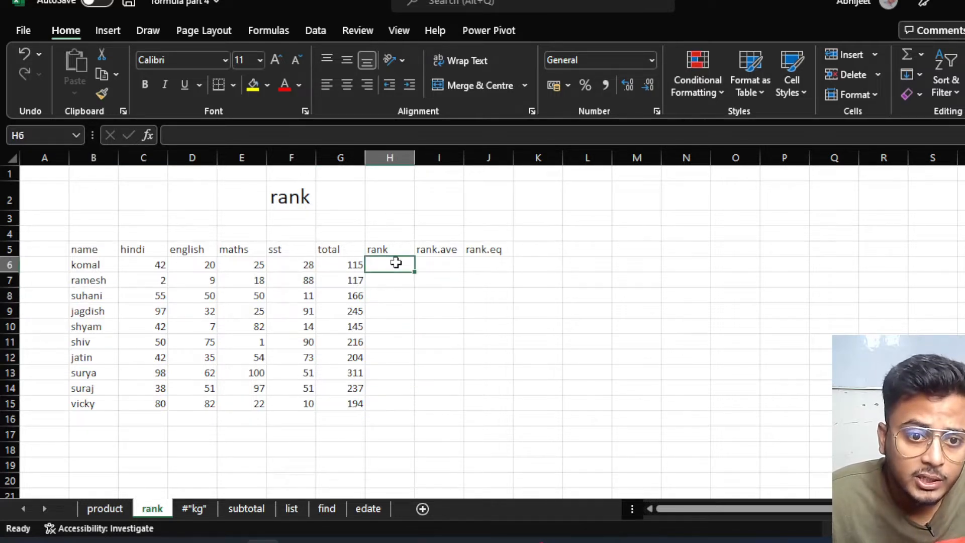
Type =RANK(G6,G6:G15) in H6, trimming the RANK.AVG suggestion to RANK.
type("=")
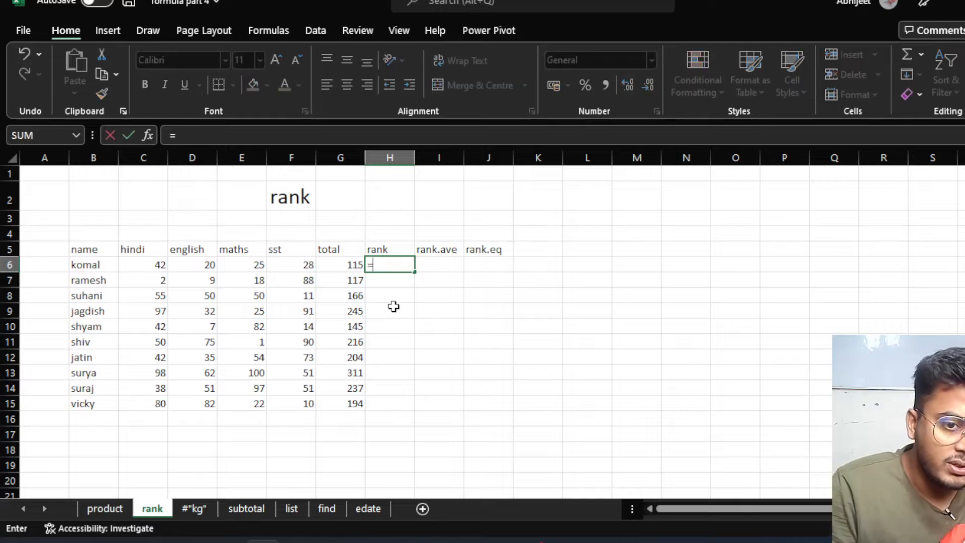
type("rank")
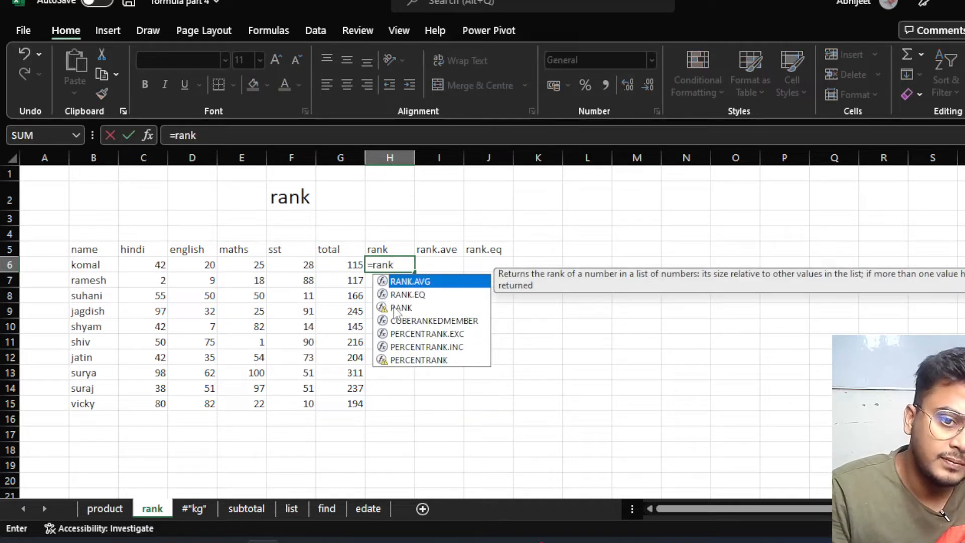
key("Tab")
key("BackSpace")
key("BackSpace")
key("BackSpace")
key("BackSpace")
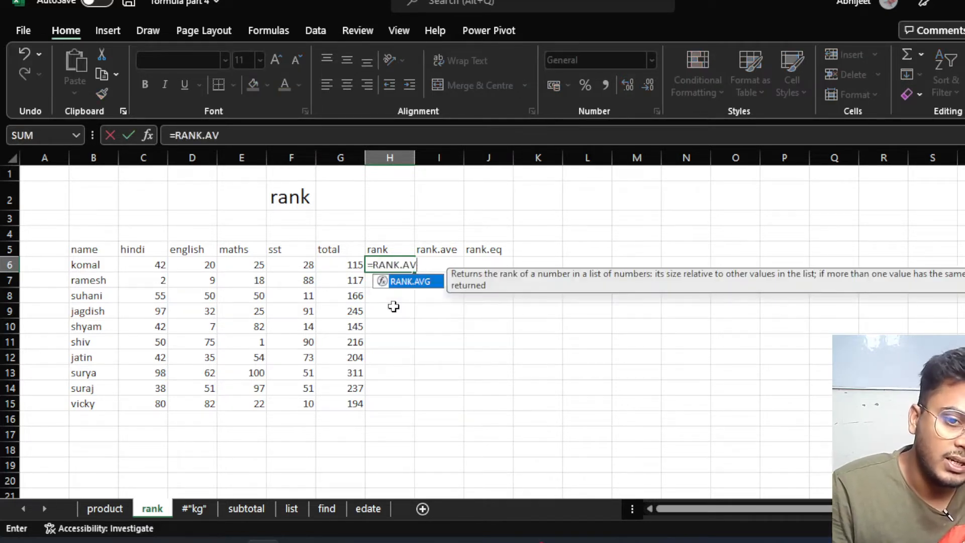
key("BackSpace")
type("(")
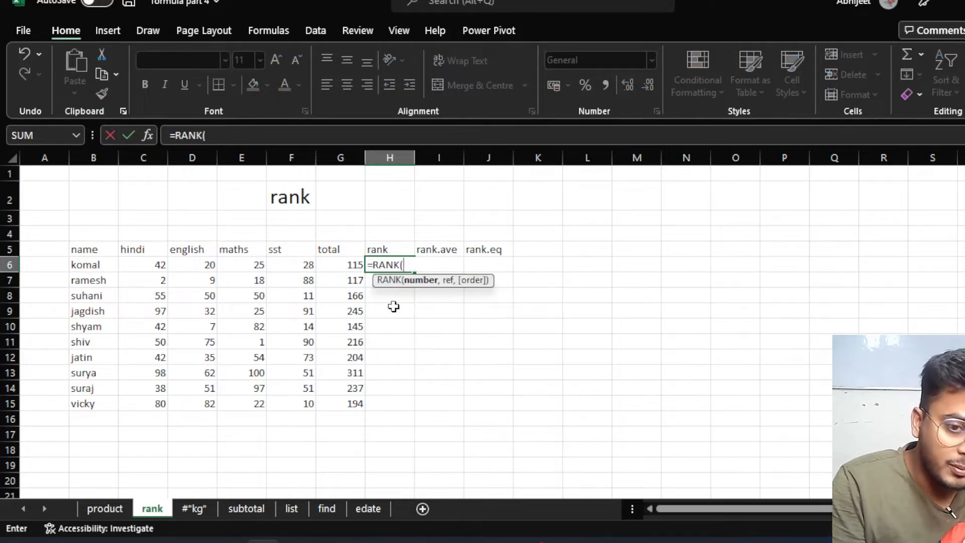
left_click(349, 265)
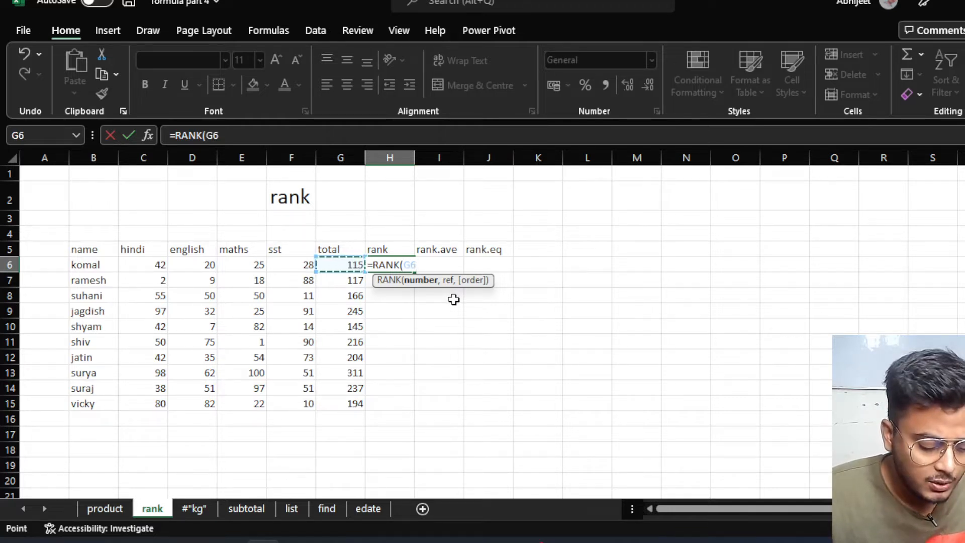
type(",")
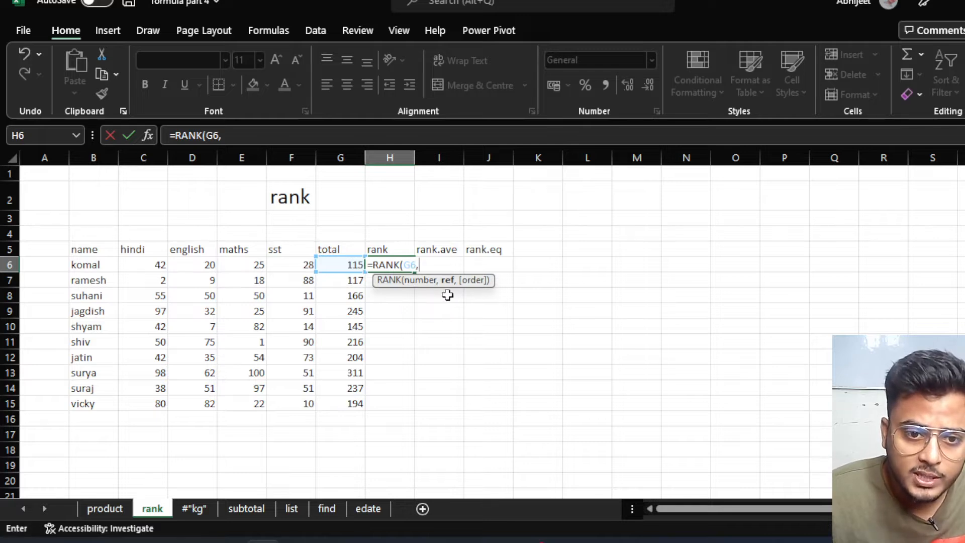
left_click_drag(339, 264, 345, 396)
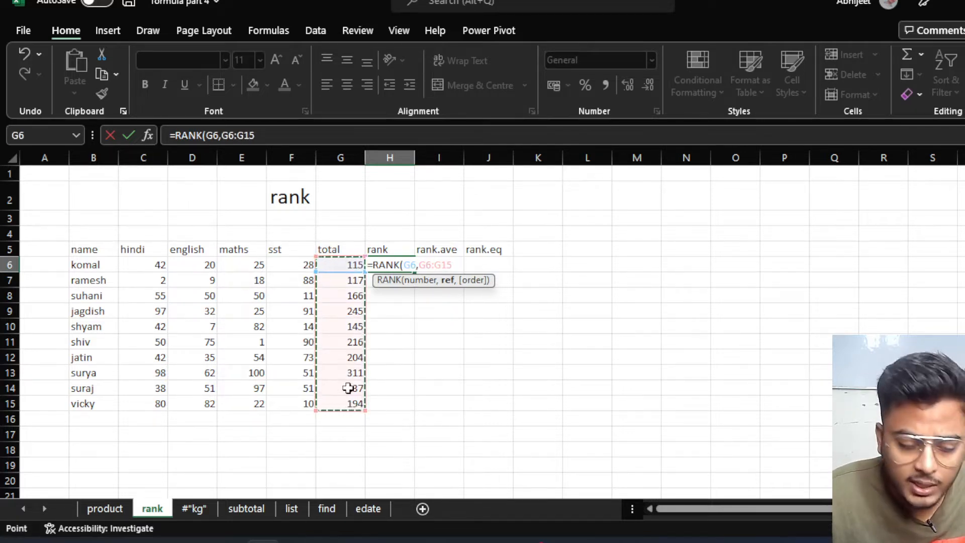
type(")")
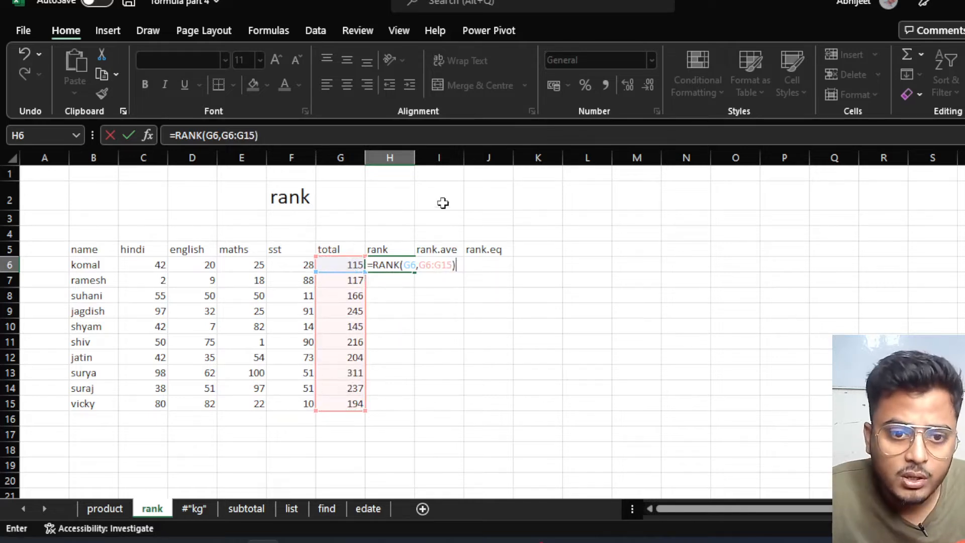
Lock the ranking range as $G$6:$G$15 with F4 and commit, giving rank 10.
left_click(427, 267)
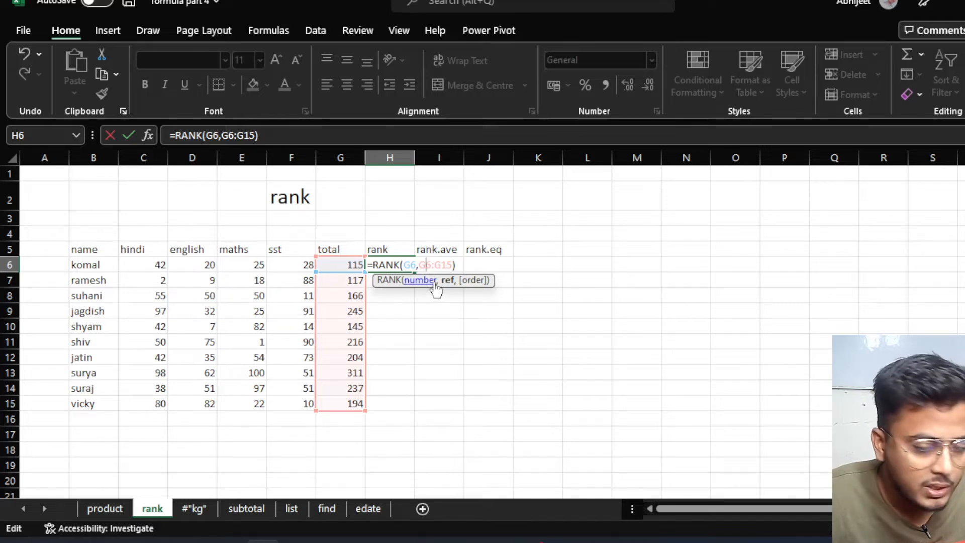
left_click(425, 265)
key("F4")
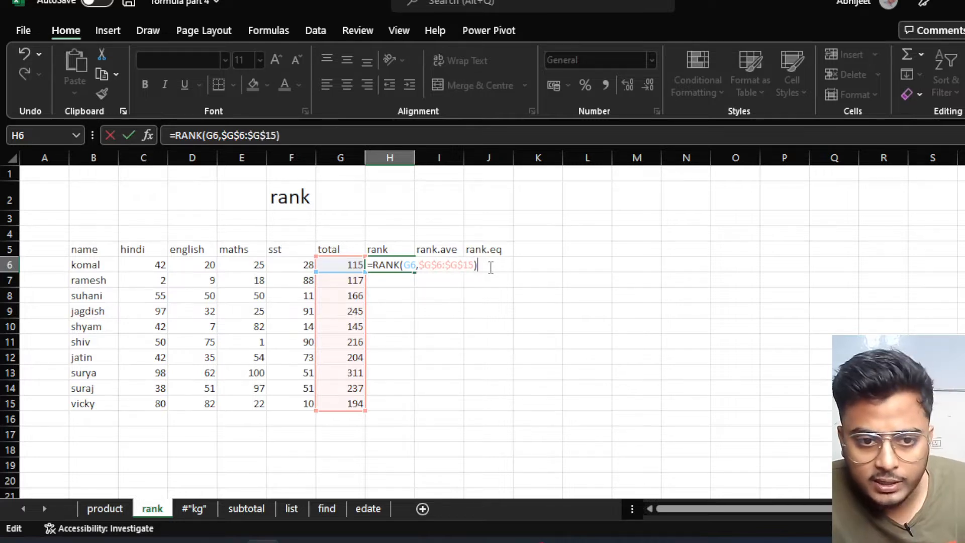
key("Return")
left_click(409, 265)
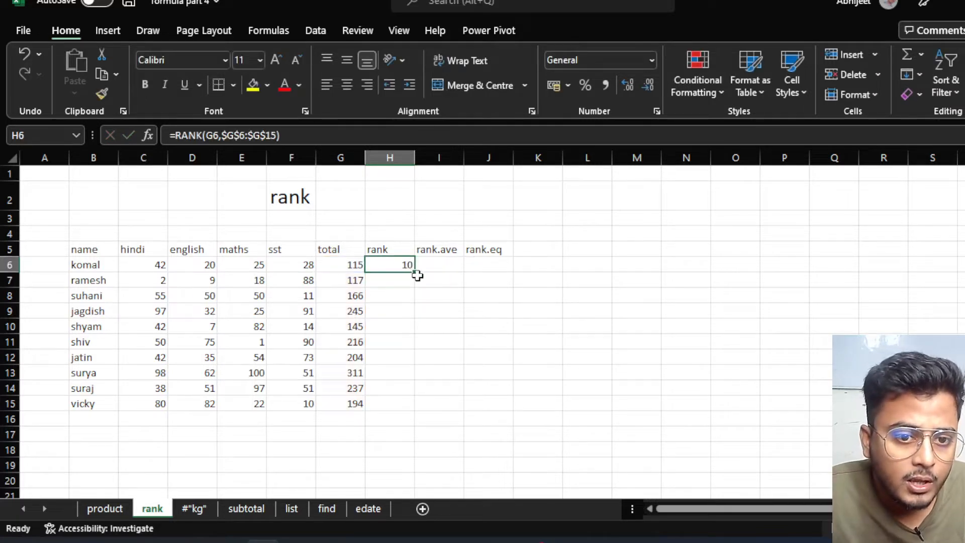
Fill the RANK formula from H6 down to H15 and spot-check the copied formulas in rows 9, 13 and 14.
left_click_drag(415, 272, 408, 410)
left_click(455, 281)
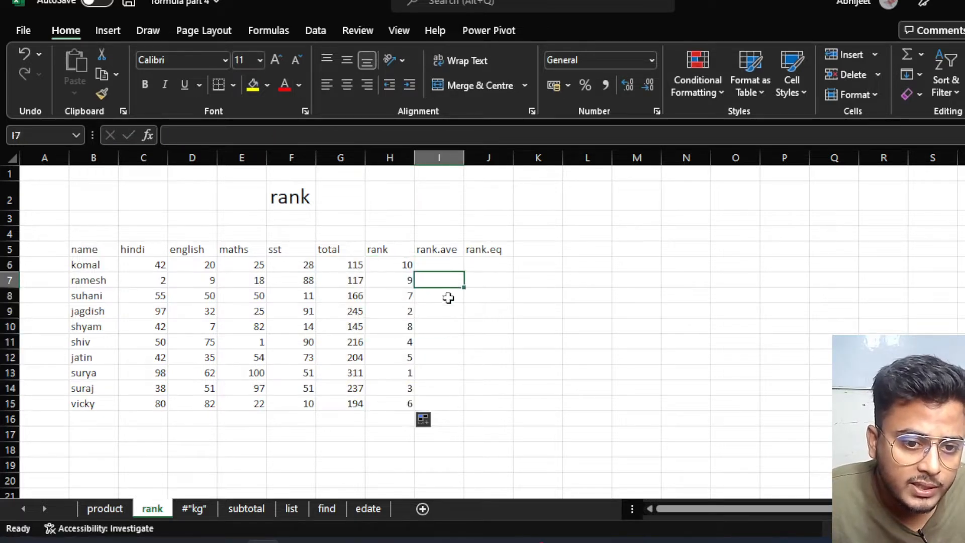
left_click(404, 373)
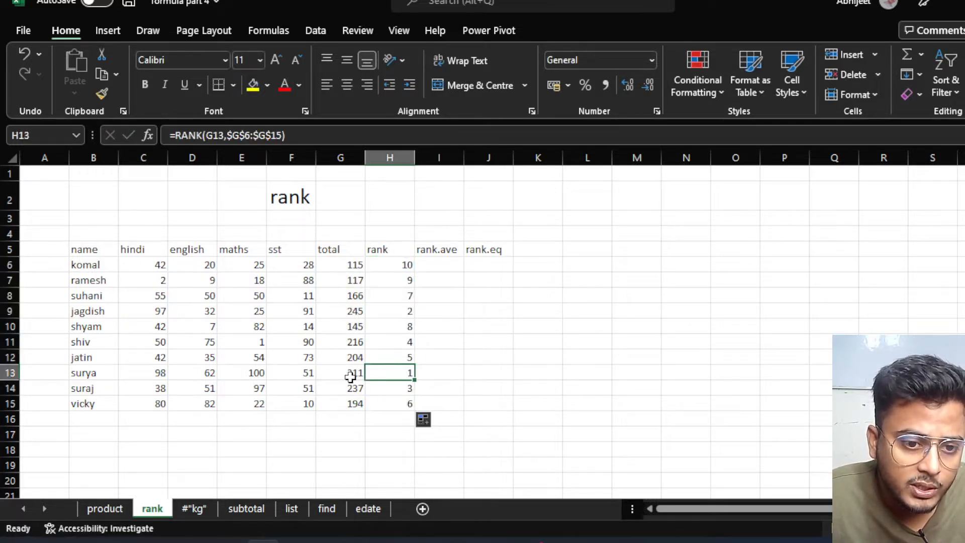
left_click(352, 373)
left_click(405, 374)
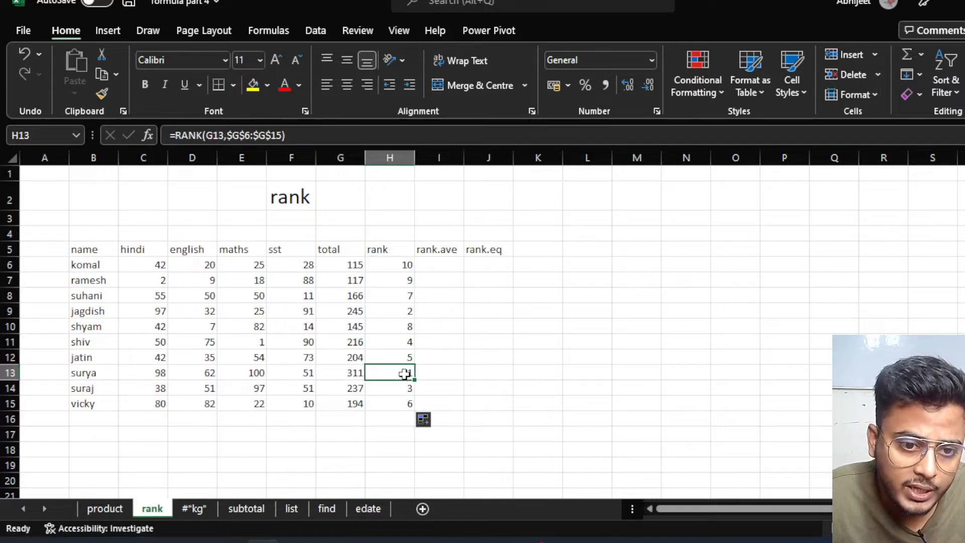
left_click(355, 311)
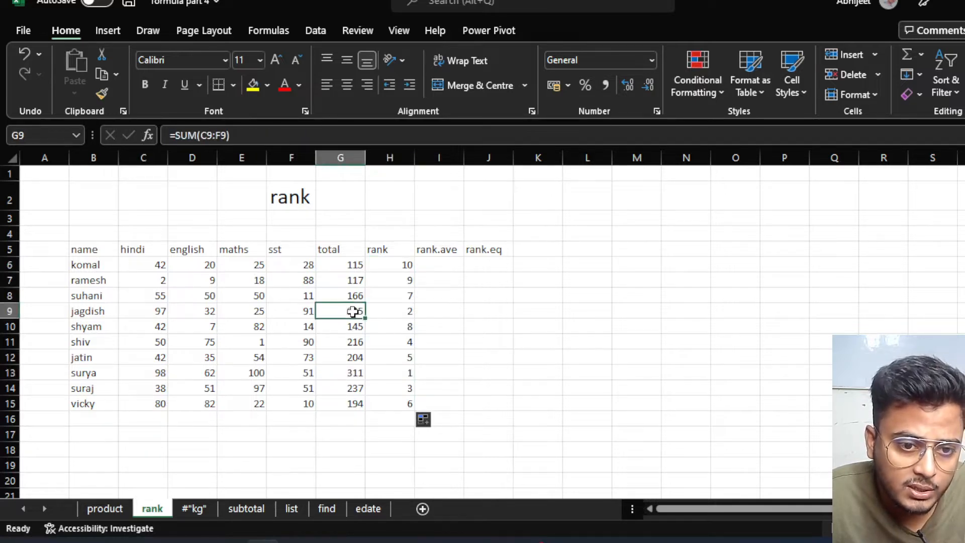
left_click(411, 312)
left_click(378, 389)
left_click(355, 388)
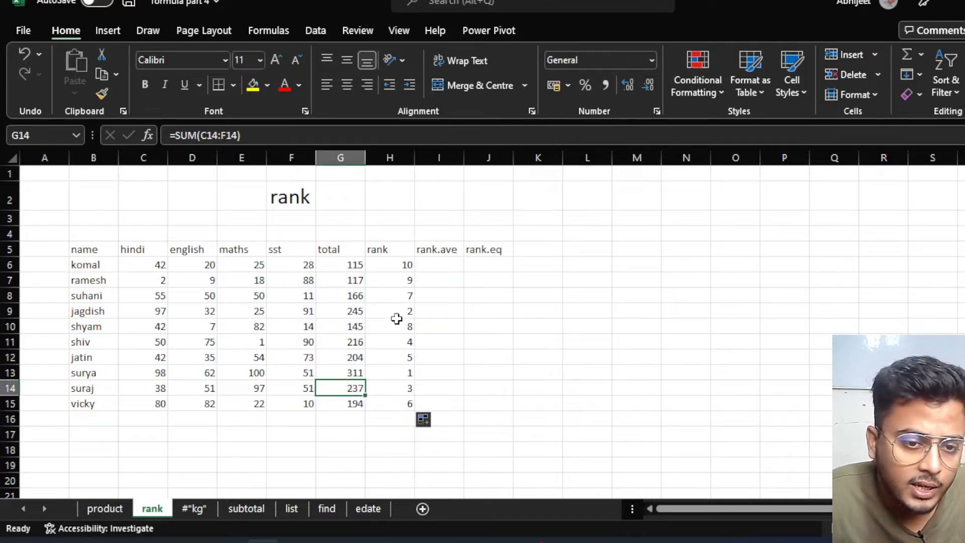
left_click(399, 250)
left_click(507, 250)
left_click(498, 267)
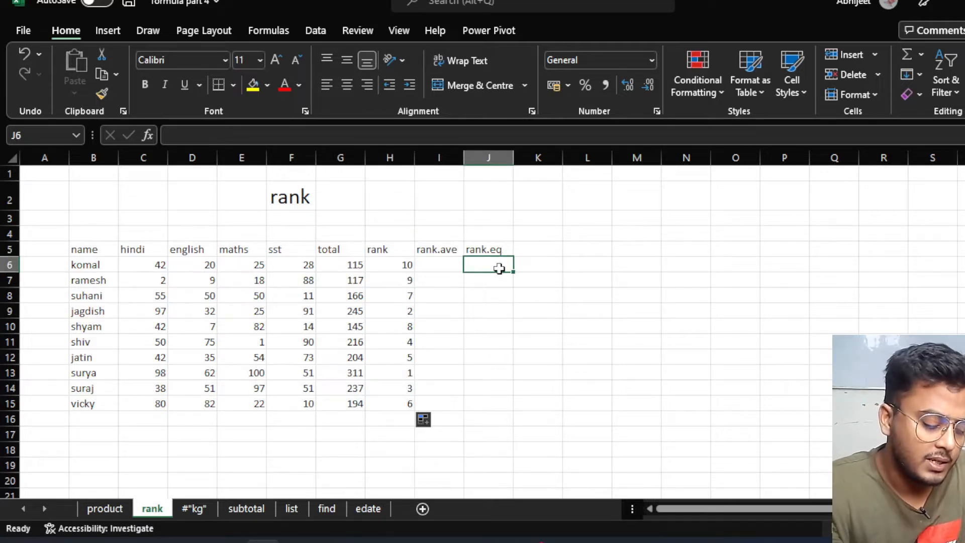
In J6, build =RANK.EQ(G6,G6:G15) ranking the first total against the totals column.
type("=r")
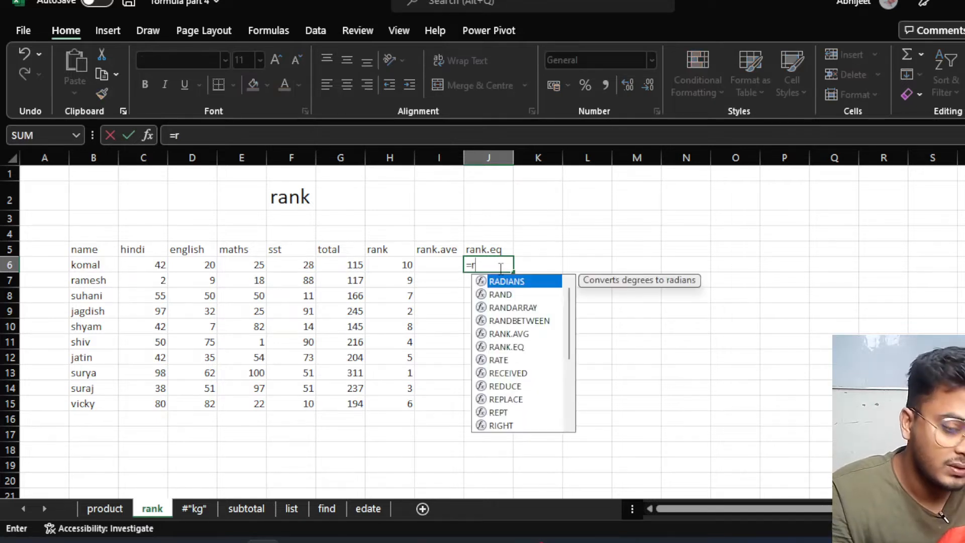
type("ank")
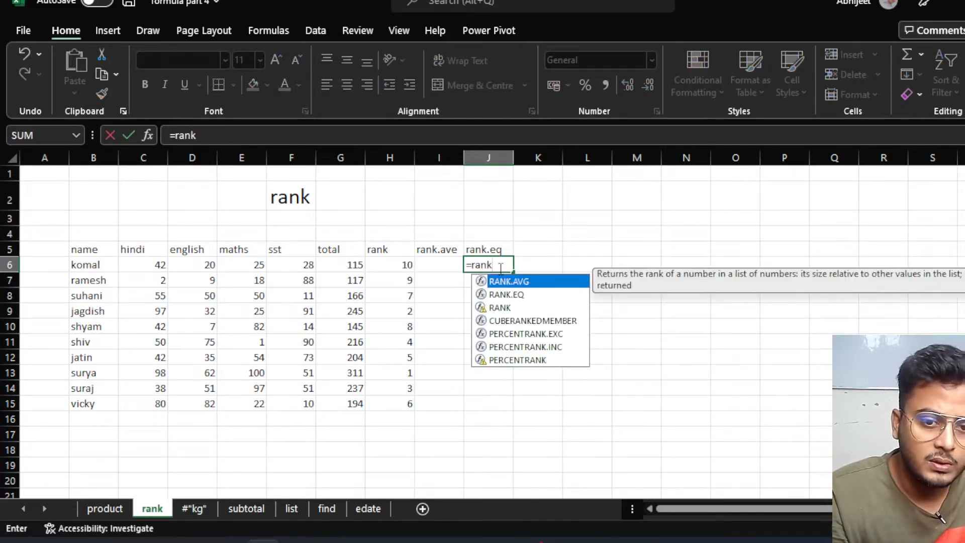
key("Down")
key("Tab")
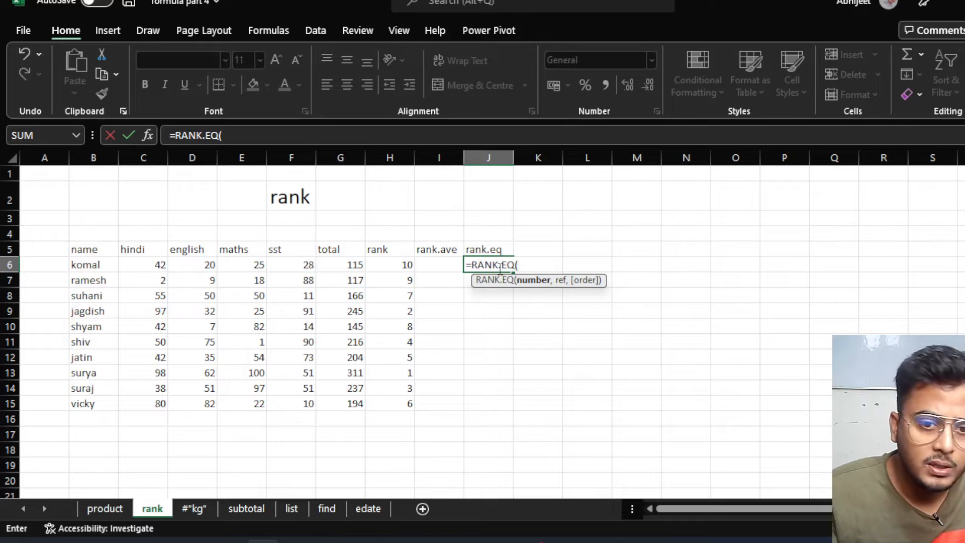
left_click(332, 265)
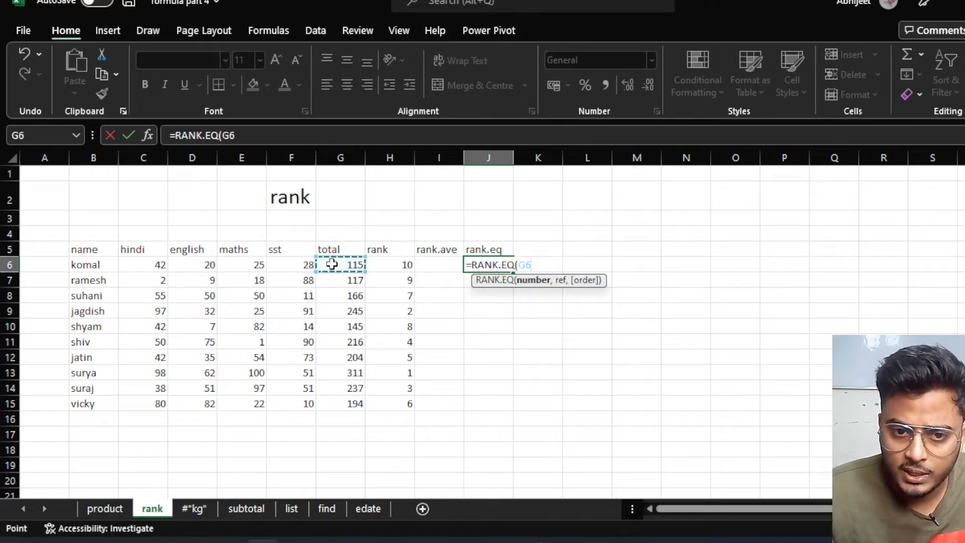
type(",")
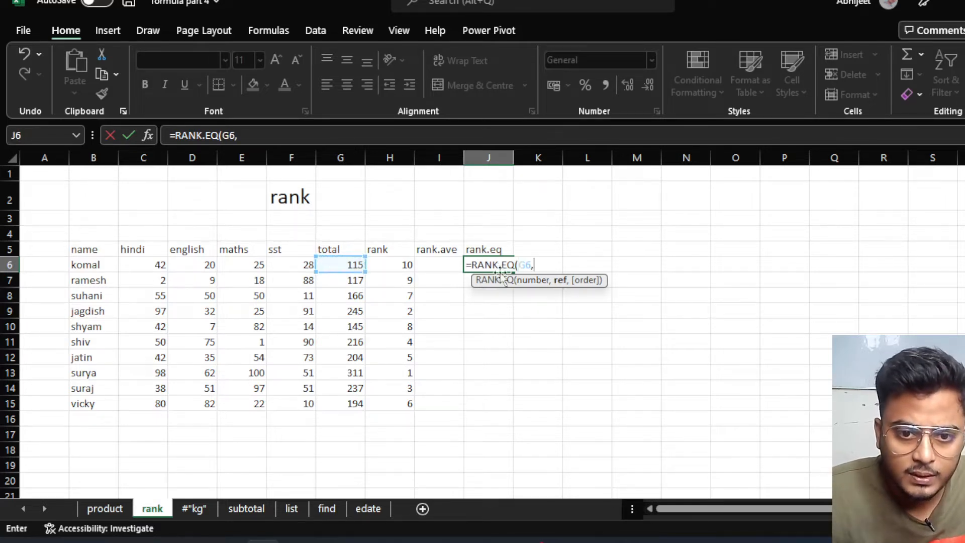
left_click_drag(344, 267, 342, 402)
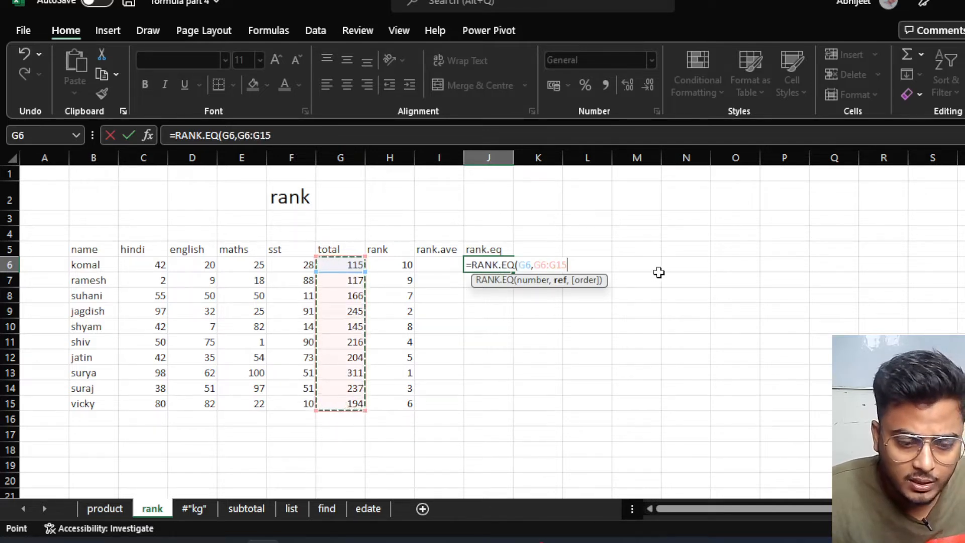
type(")")
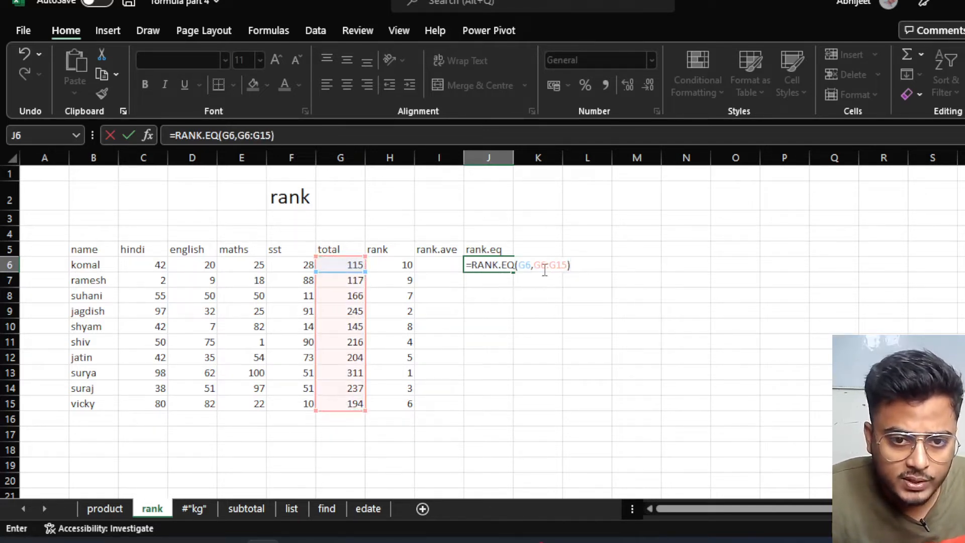
Make the range absolute as $G$6:$G$15 and enter the formula, giving rank 10.
left_click(542, 267)
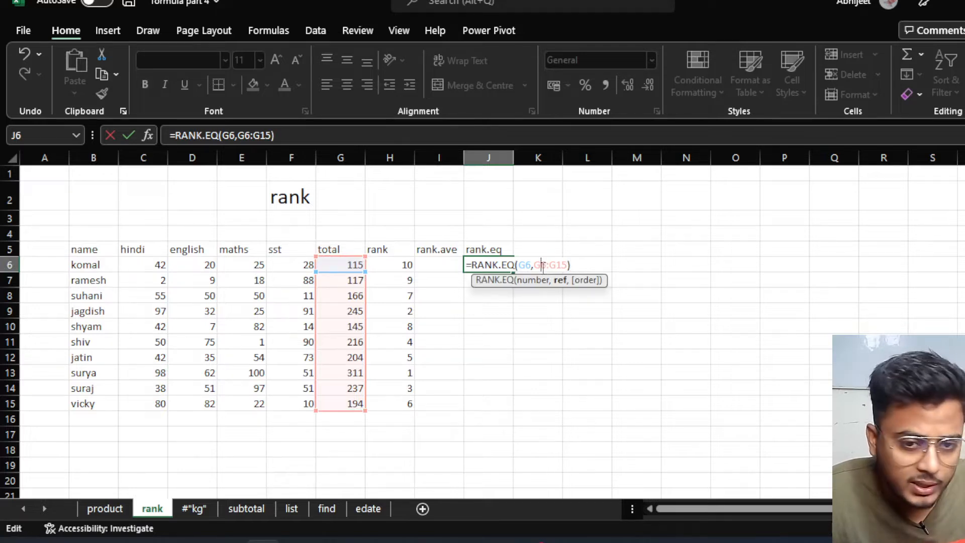
key("F4")
left_click(573, 265)
key("F4")
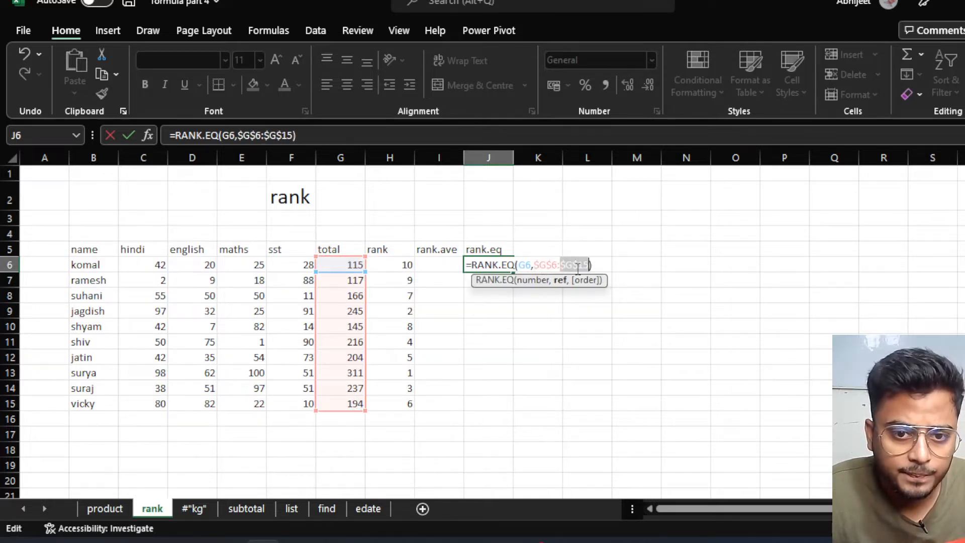
left_click(600, 266)
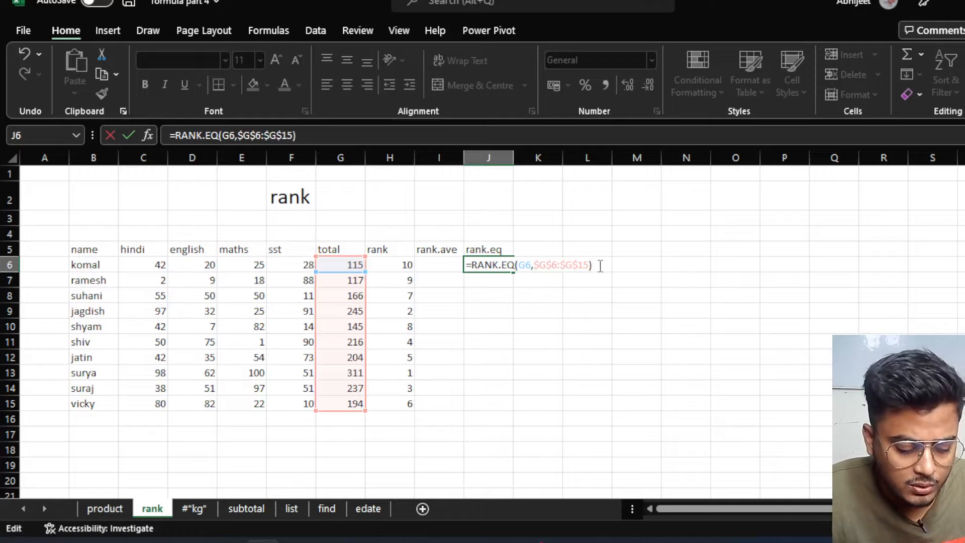
key("Return")
left_click(500, 265)
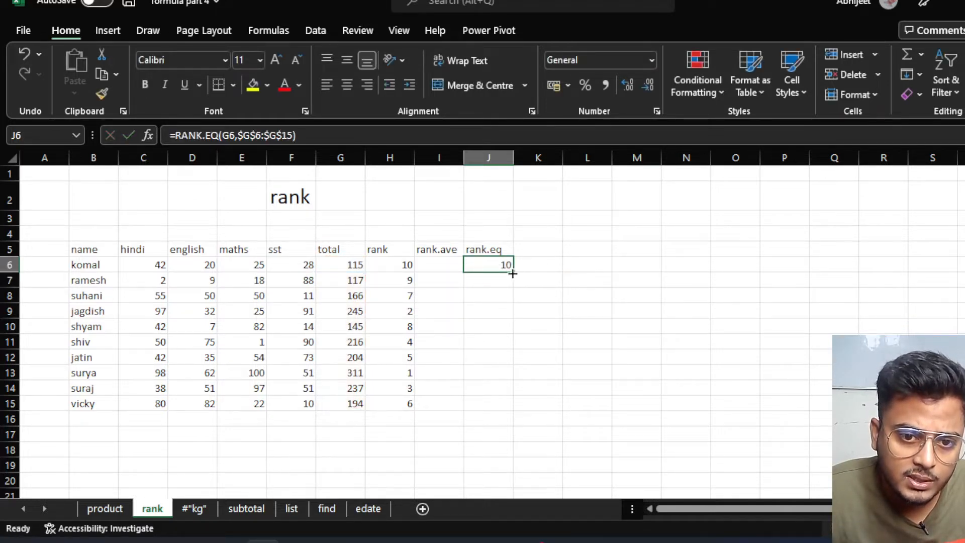
Fill the RANK.EQ formula from J6 down to J15 and compare results with the RANK column.
left_click_drag(512, 273, 497, 410)
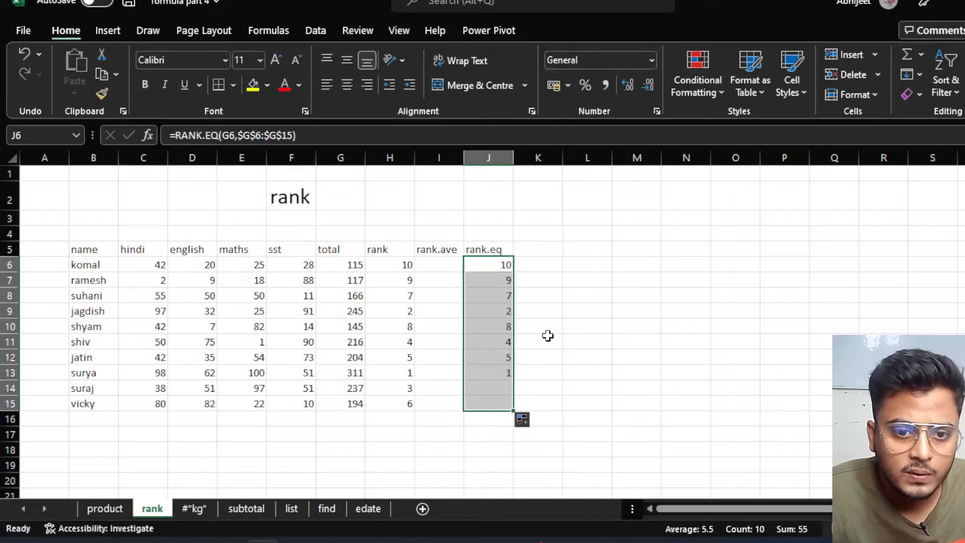
left_click(592, 300)
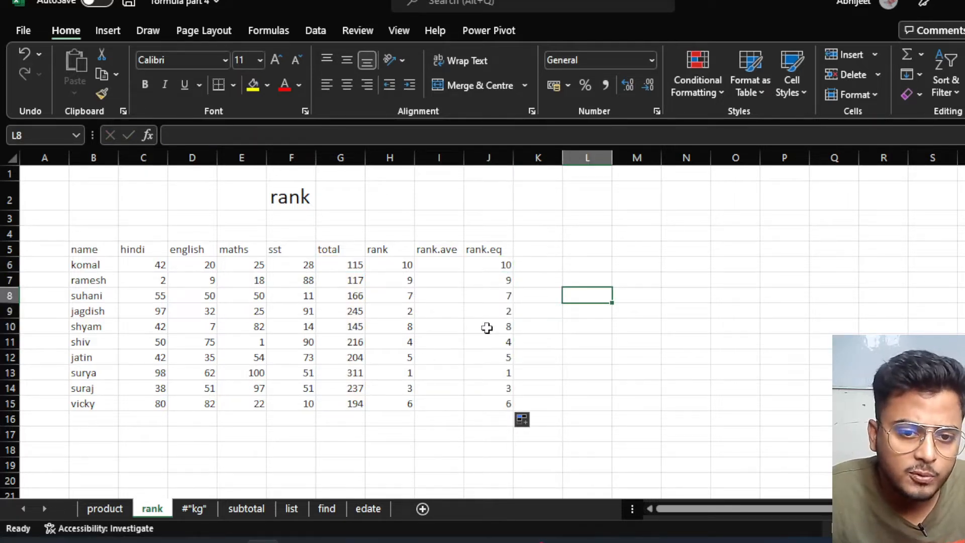
left_click(494, 313)
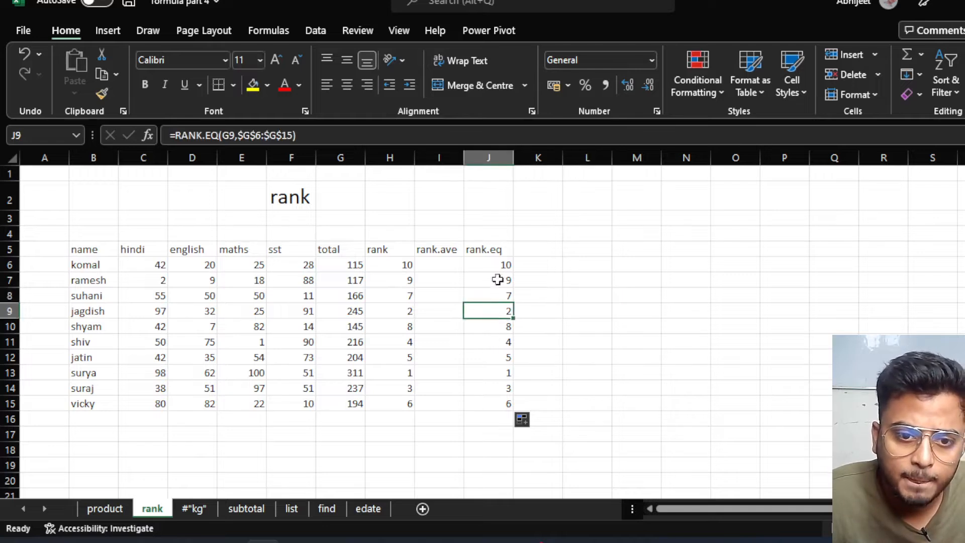
left_click(496, 265)
left_click(405, 321)
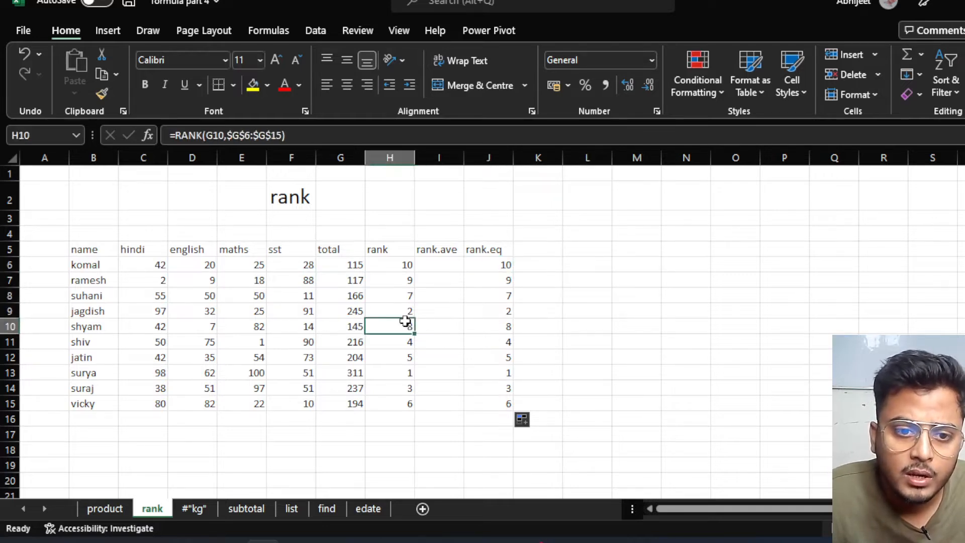
left_click(446, 262)
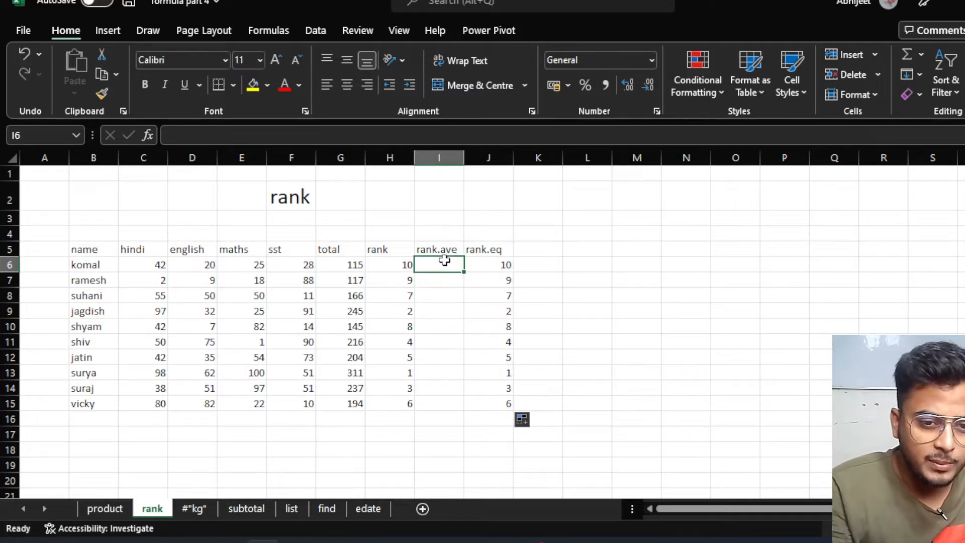
In I6, build =RANK.AVG(G6,G6:G15) ranking the first total against the totals column.
type("=rank")
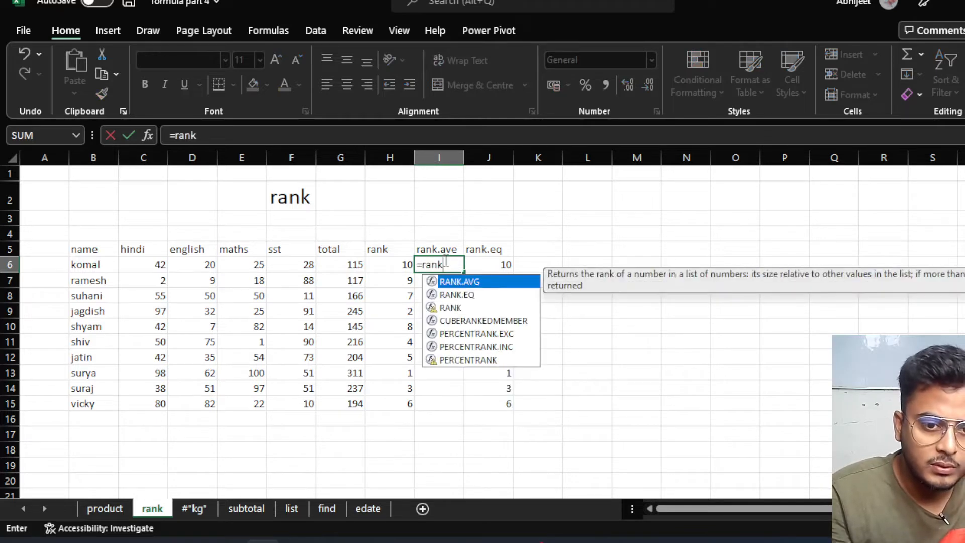
key("Tab")
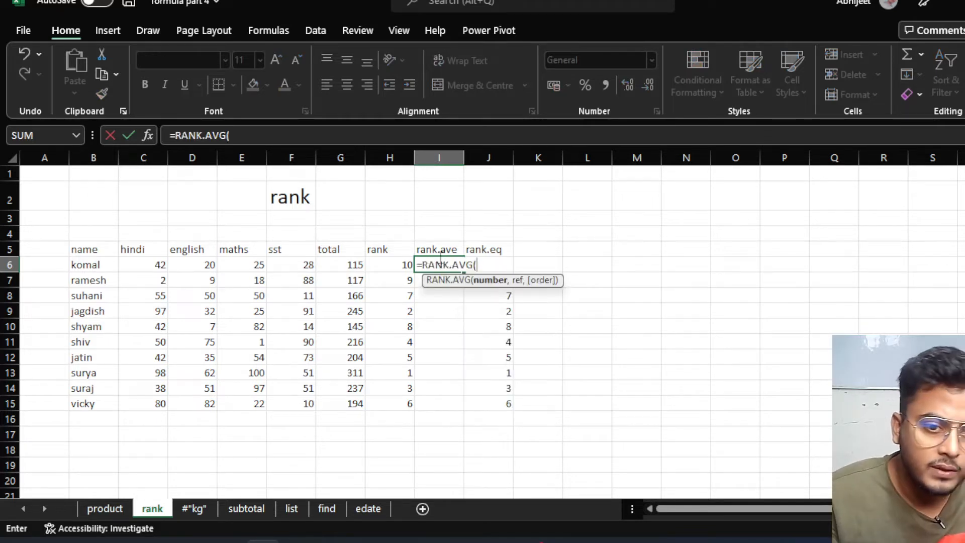
left_click(348, 264)
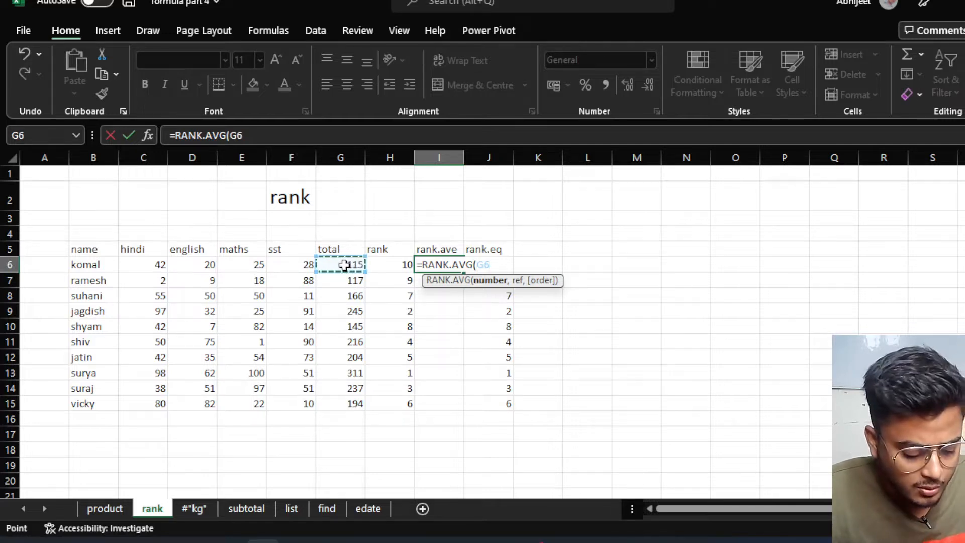
type(",")
left_click_drag(347, 270, 346, 395)
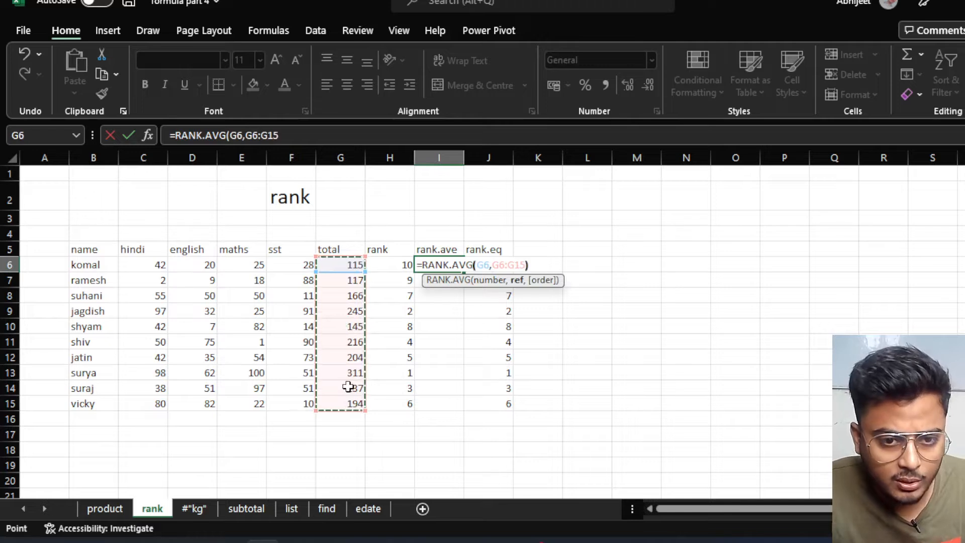
type(")")
Make the range absolute as $G$6:$G$15 and enter the formula, giving rank 10.
left_click(502, 263)
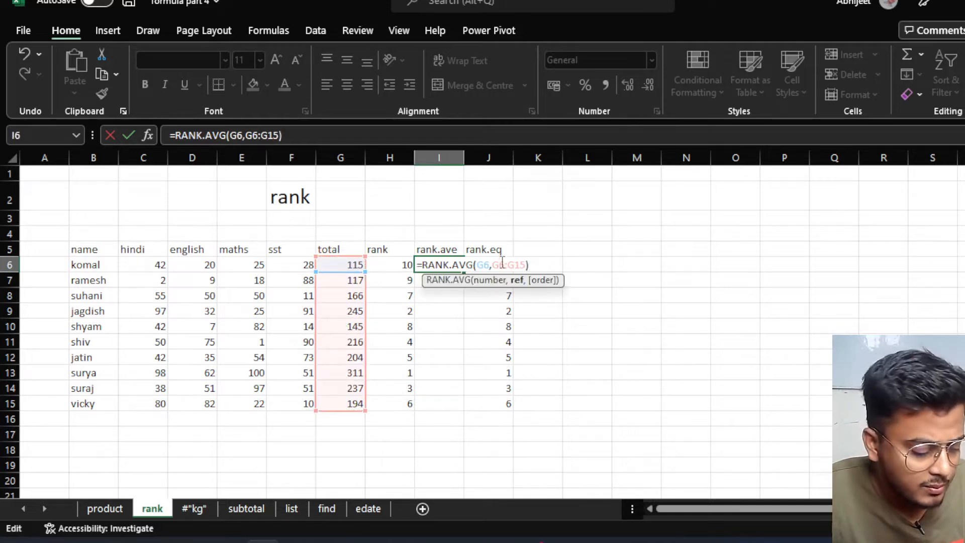
key("F4")
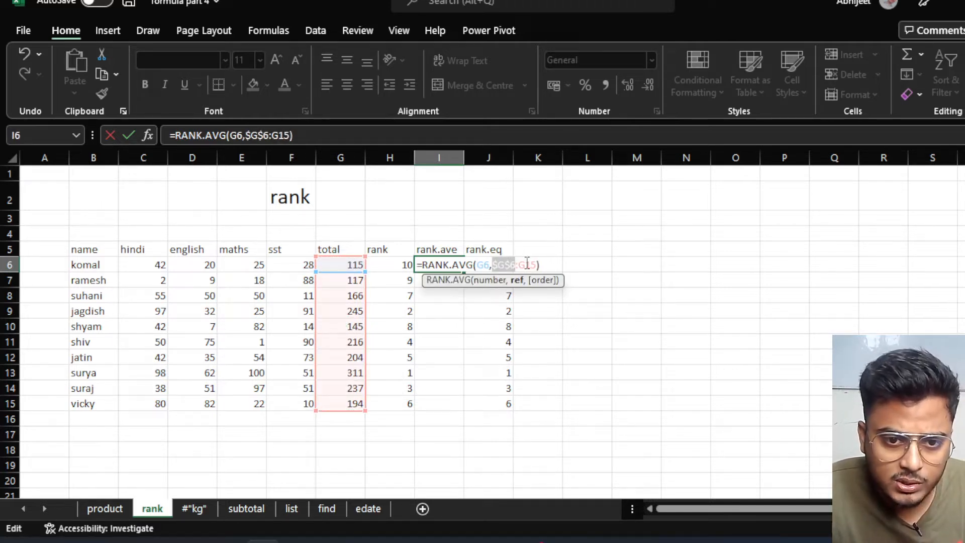
left_click(527, 263)
key("F4")
left_click(554, 265)
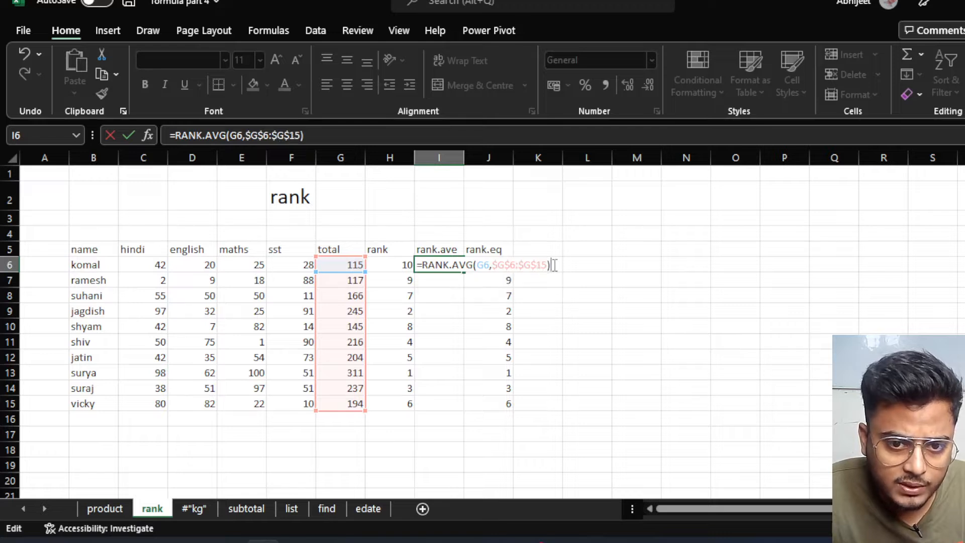
key("Return")
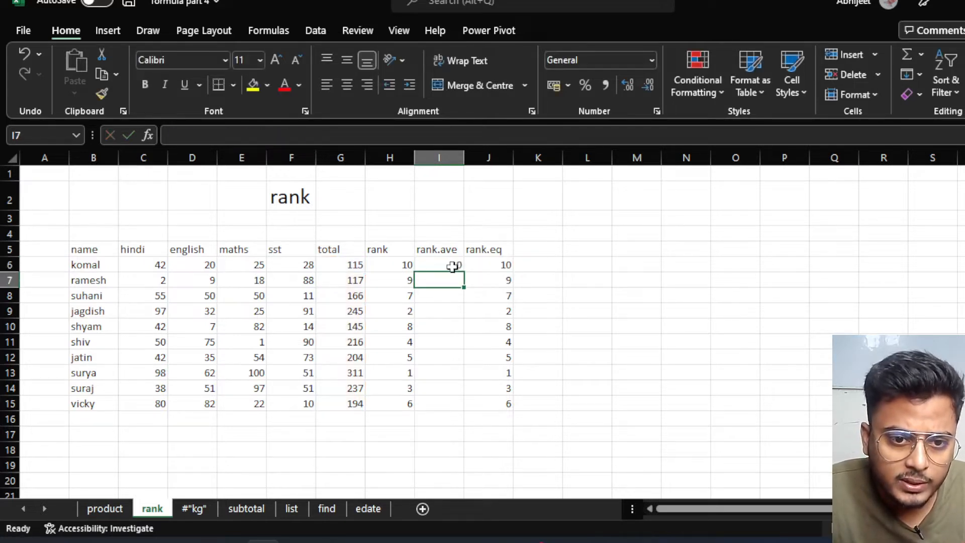
left_click(454, 268)
Fill the RANK.AVG formula from I6 down to I15 and review the SUM totals in G6 and G9.
left_click_drag(466, 273, 460, 407)
left_click(619, 332)
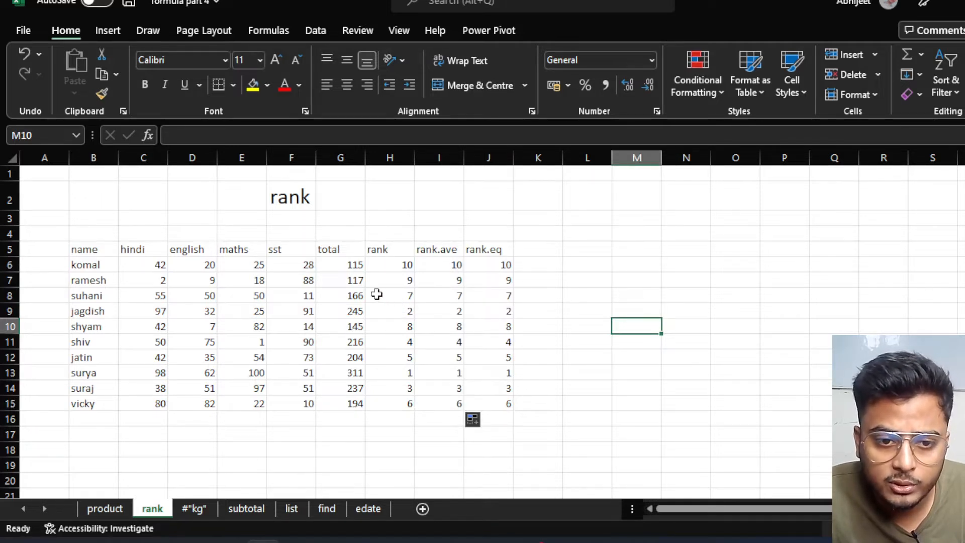
left_click(356, 265)
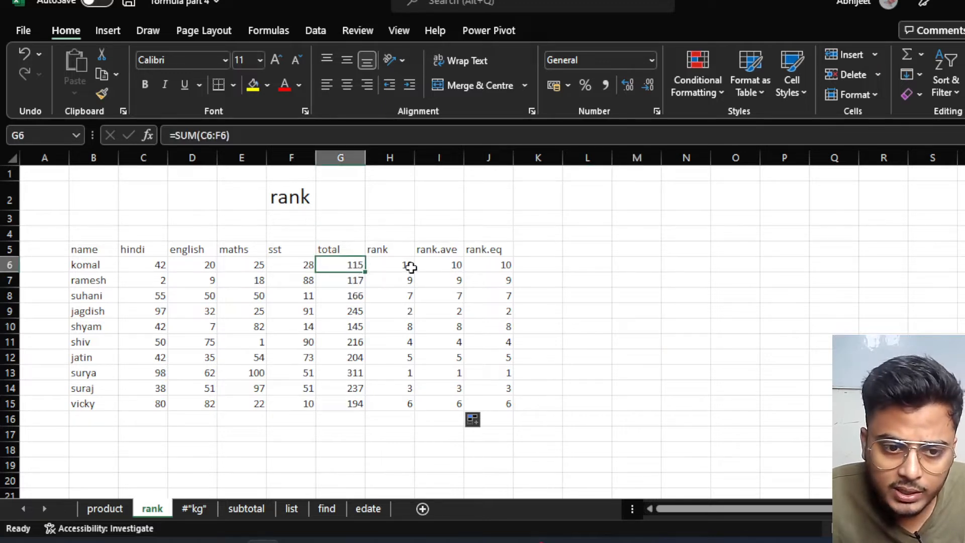
left_click(353, 312)
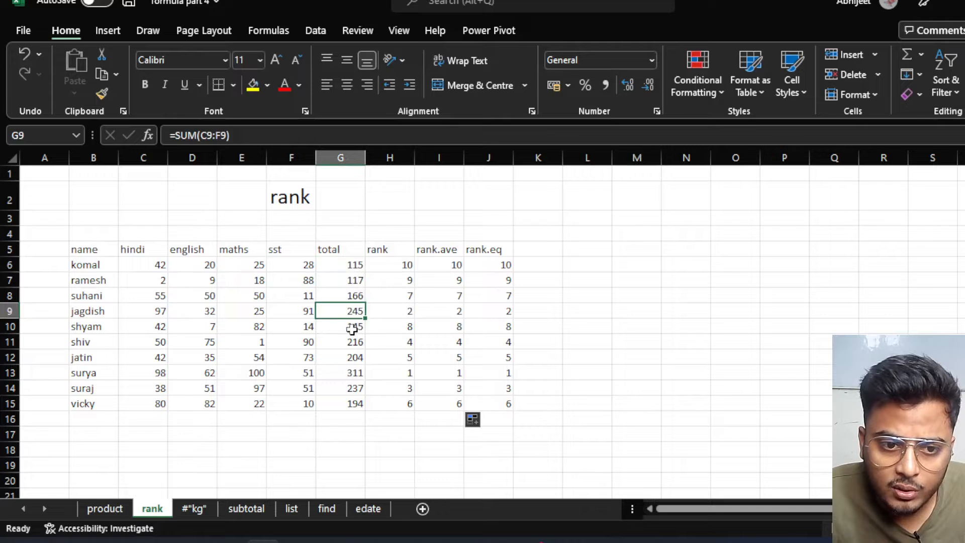
Overwrite G7's SUM total with 115 and compare the resulting ranks of rows 6 and 7.
left_click(354, 265)
left_click(352, 280)
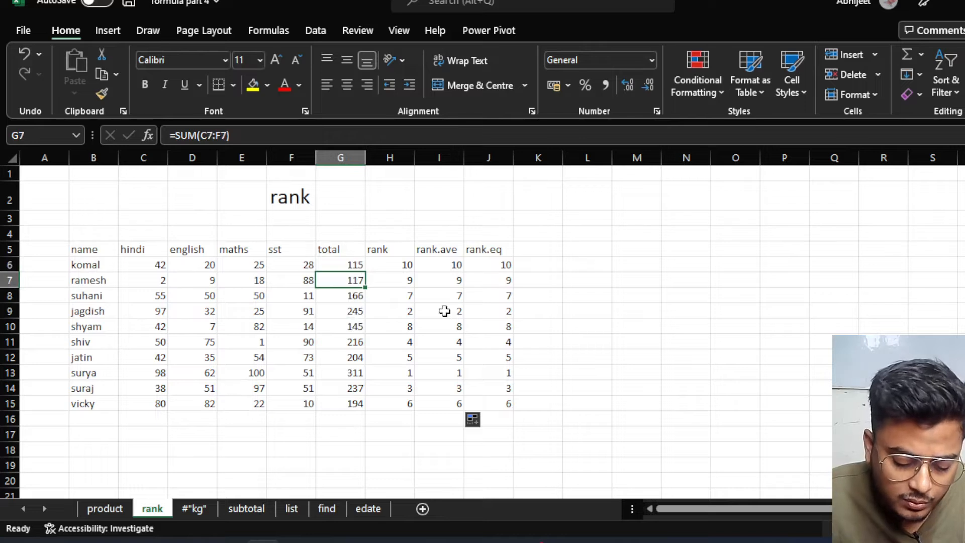
type("115")
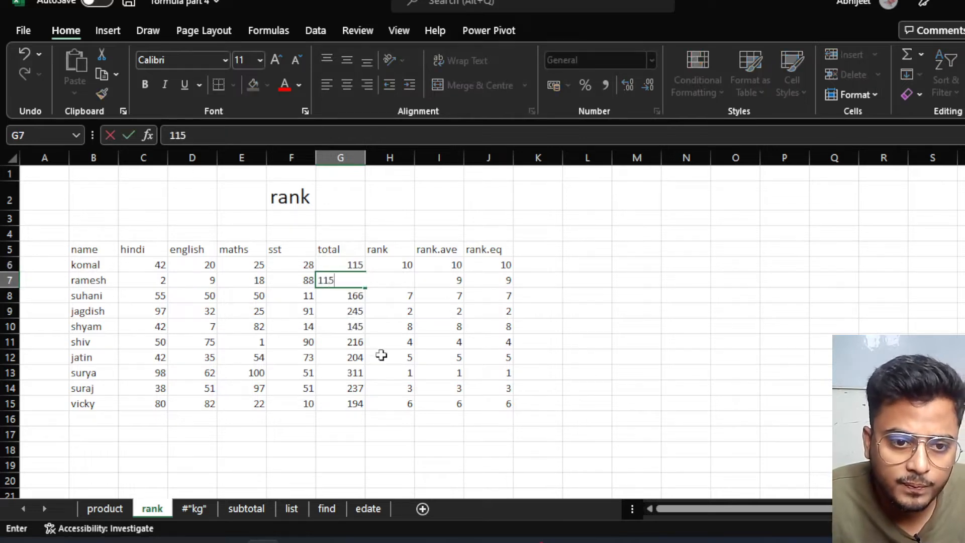
left_click(382, 356)
left_click(397, 282)
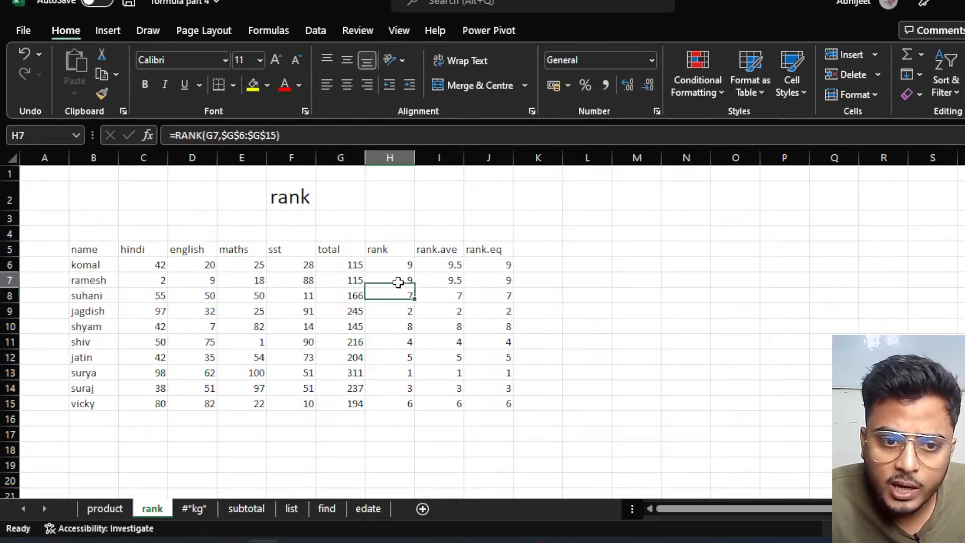
left_click(401, 264)
left_click(398, 278)
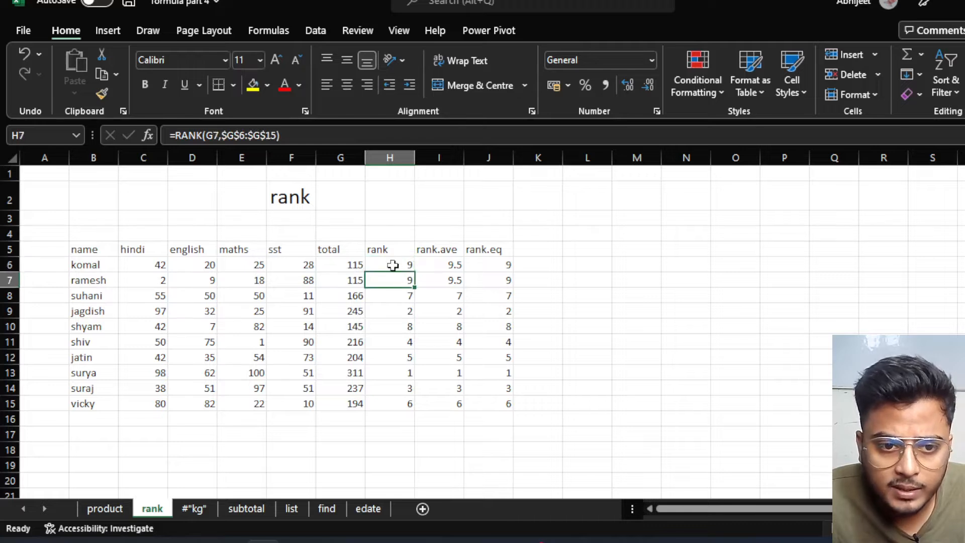
left_click(389, 267)
left_click(393, 281)
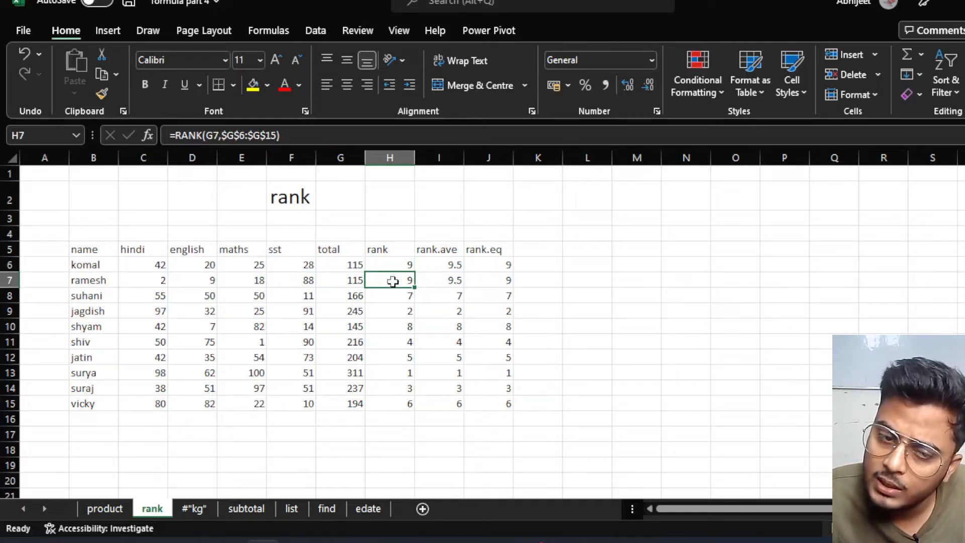
Change G7's total to 116 and check the recalculated ranks in rows 6 and 7.
left_click(352, 280)
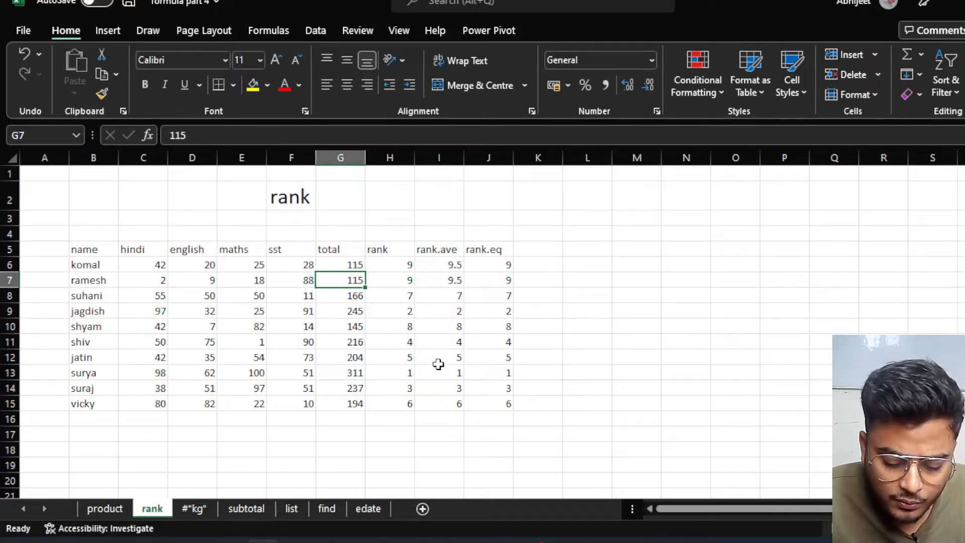
type("11")
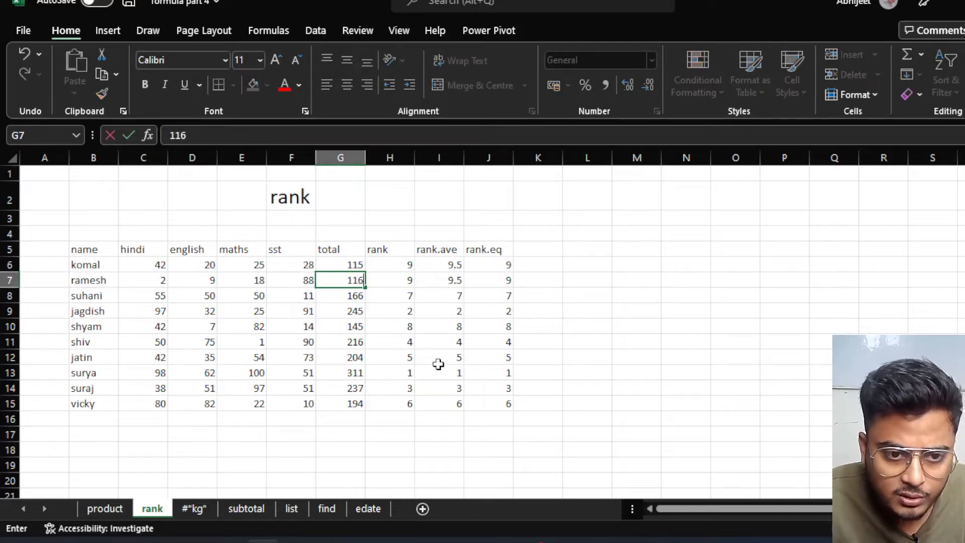
type("6")
left_click(370, 351)
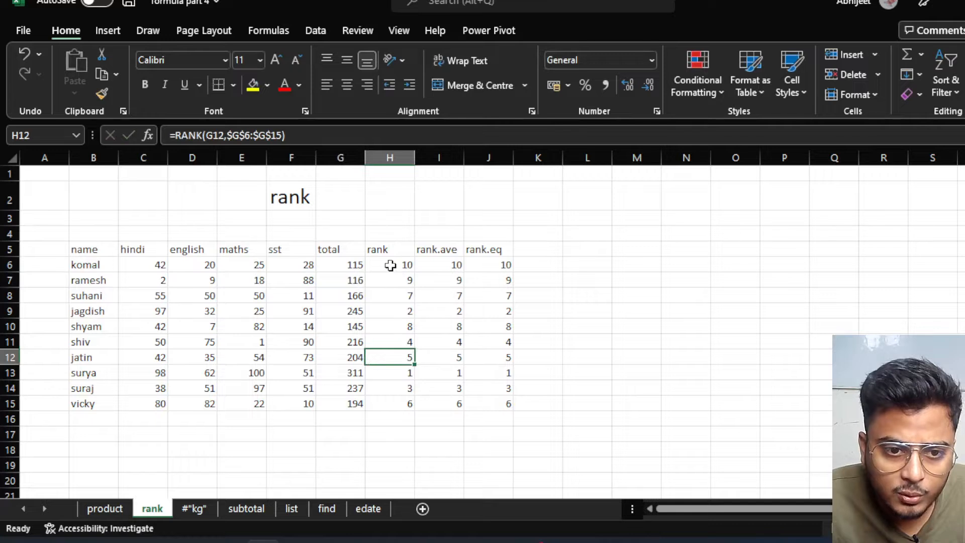
left_click(389, 265)
left_click(385, 279)
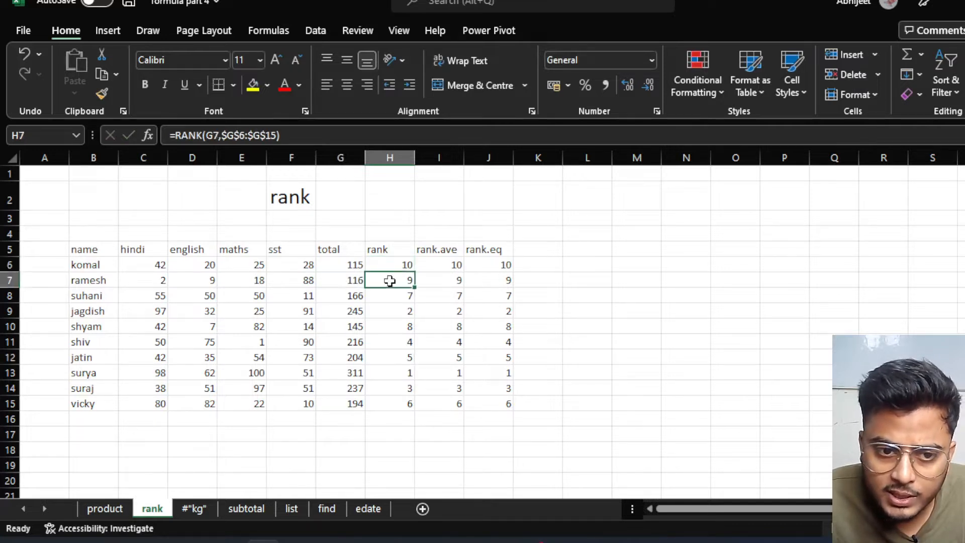
left_click(358, 264)
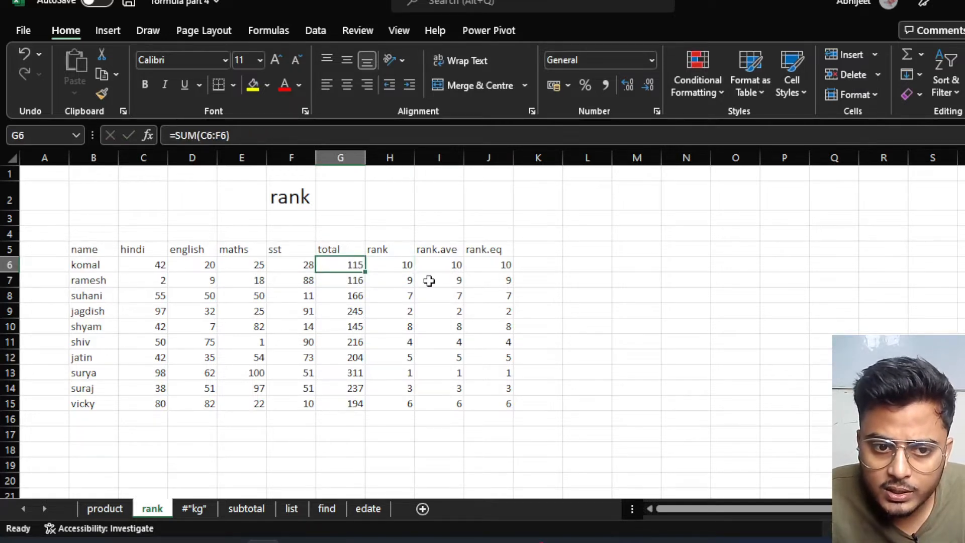
Enter 116 in G6 to tie rows 6 and 7, then compare RANK (9) and RANK.AVG (9.5).
type("116")
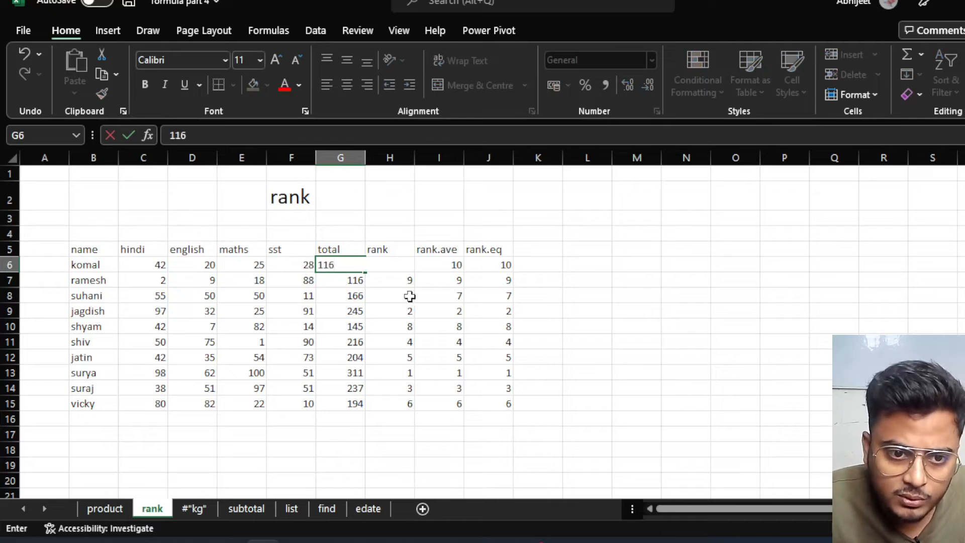
left_click(355, 322)
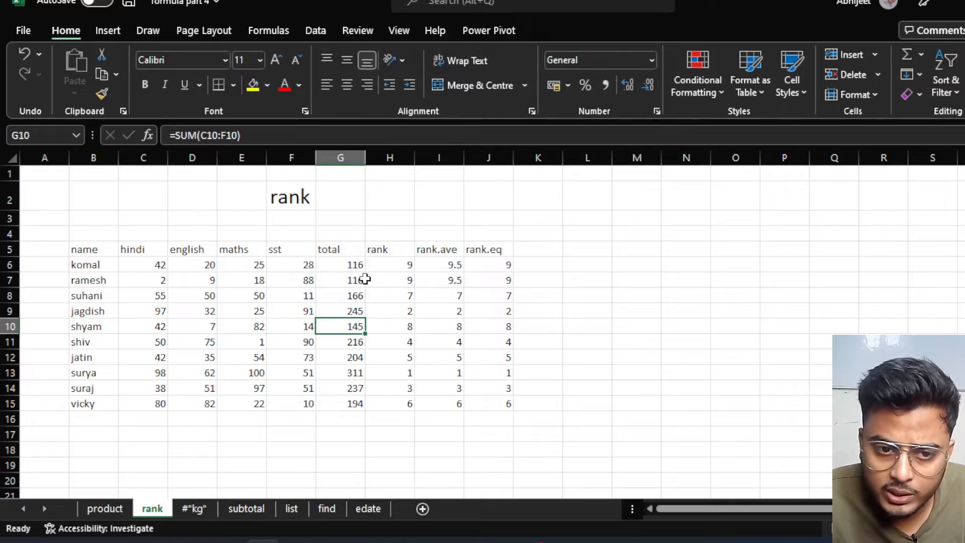
left_click(444, 266)
left_click(446, 280)
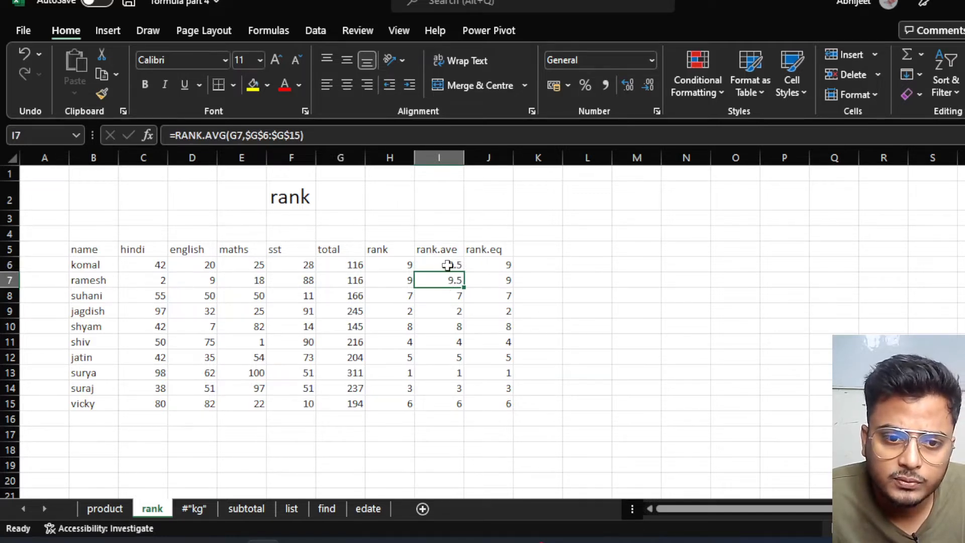
left_click(447, 265)
left_click(445, 278)
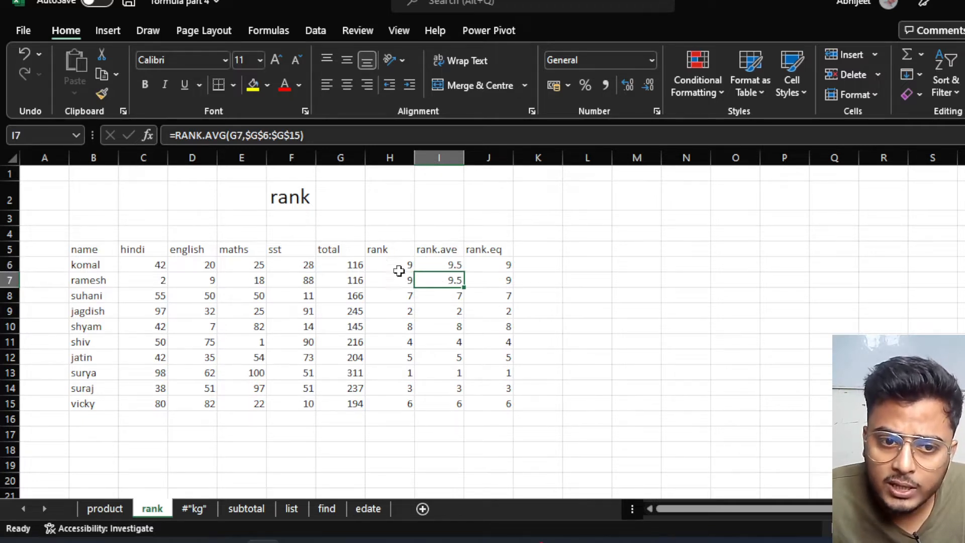
left_click(387, 265)
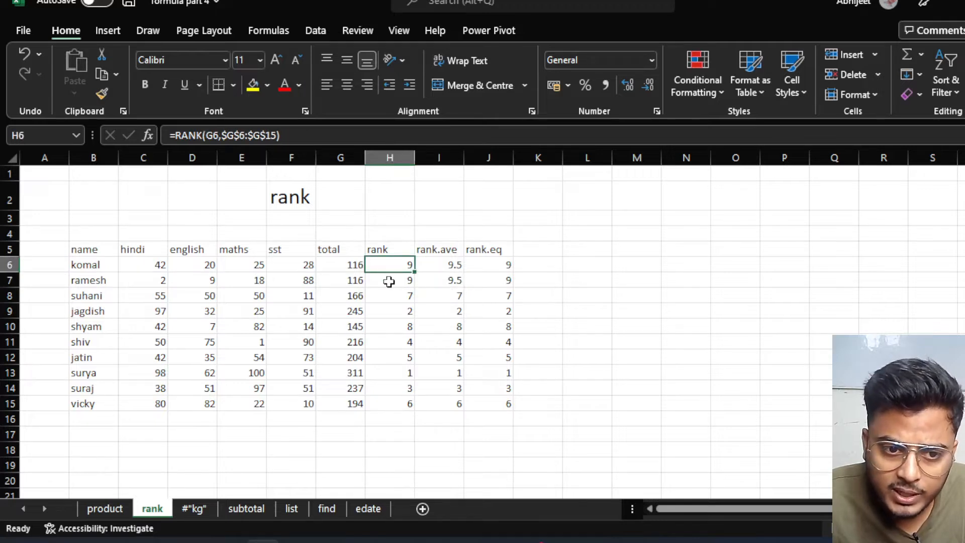
left_click(389, 281)
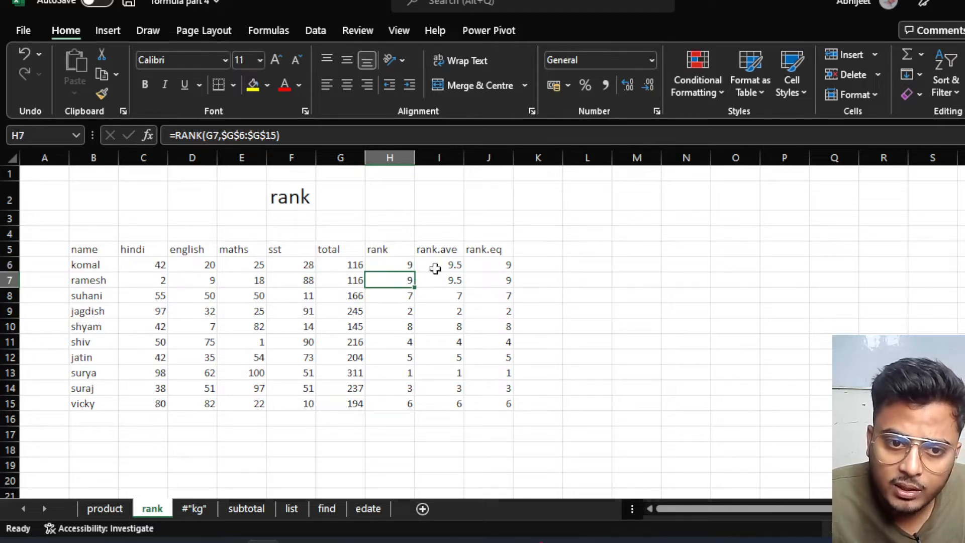
left_click(625, 265)
Enter =9+10 in M6 so it shows 19.
type("=9")
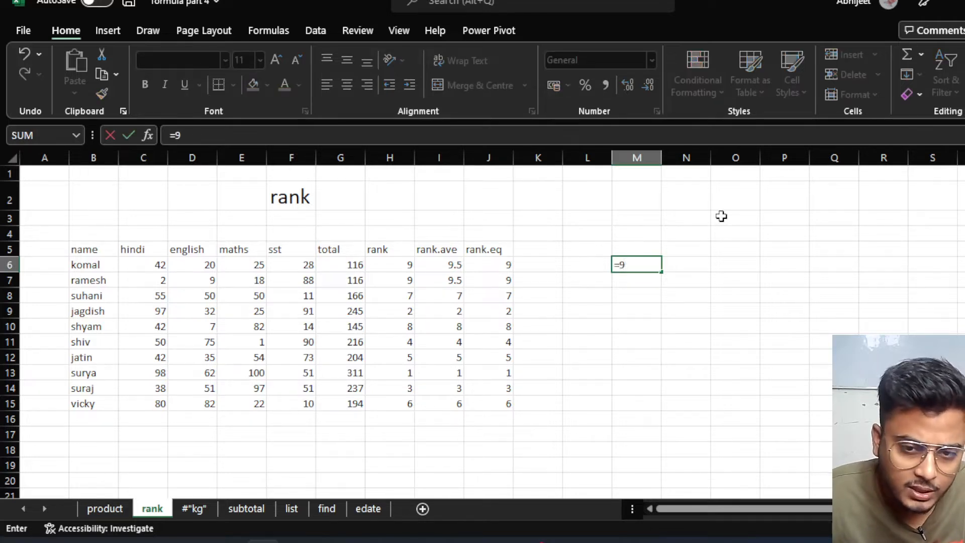
type("=")
key("BackSpace")
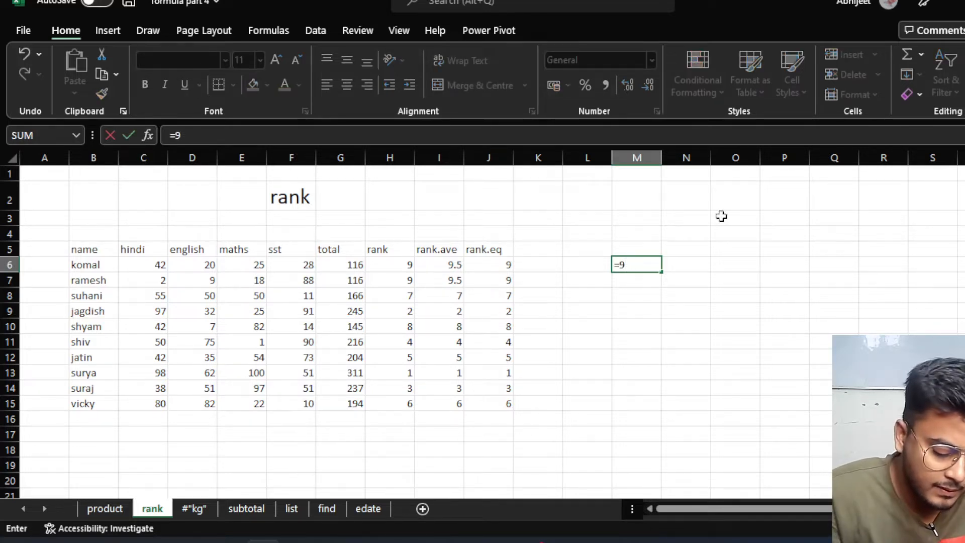
type("+10/2")
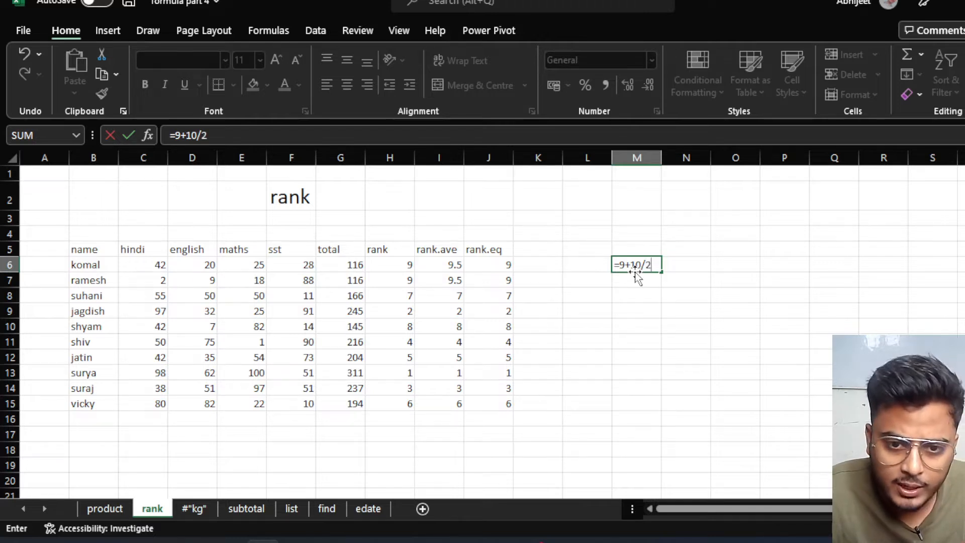
key("Return")
double_click(642, 265)
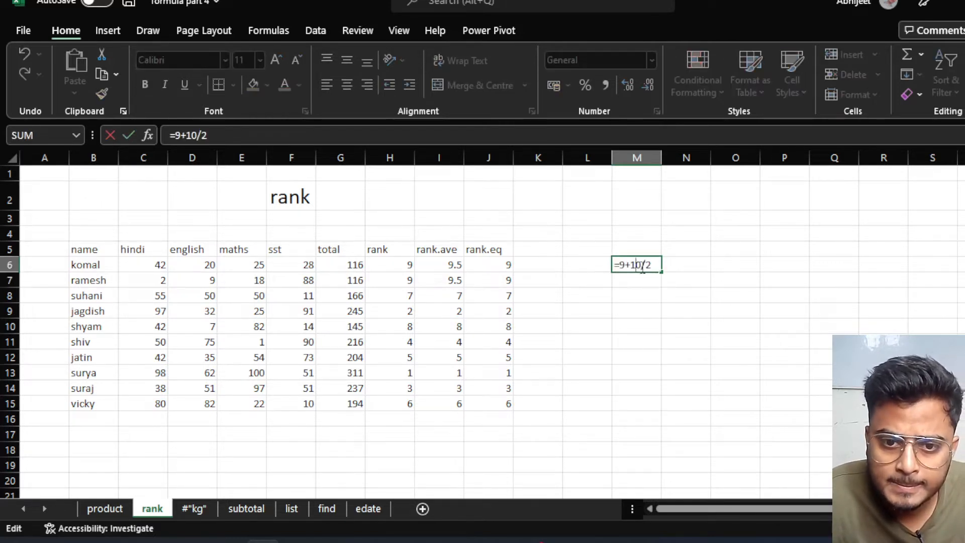
key("BackSpace")
key("BackSpace")
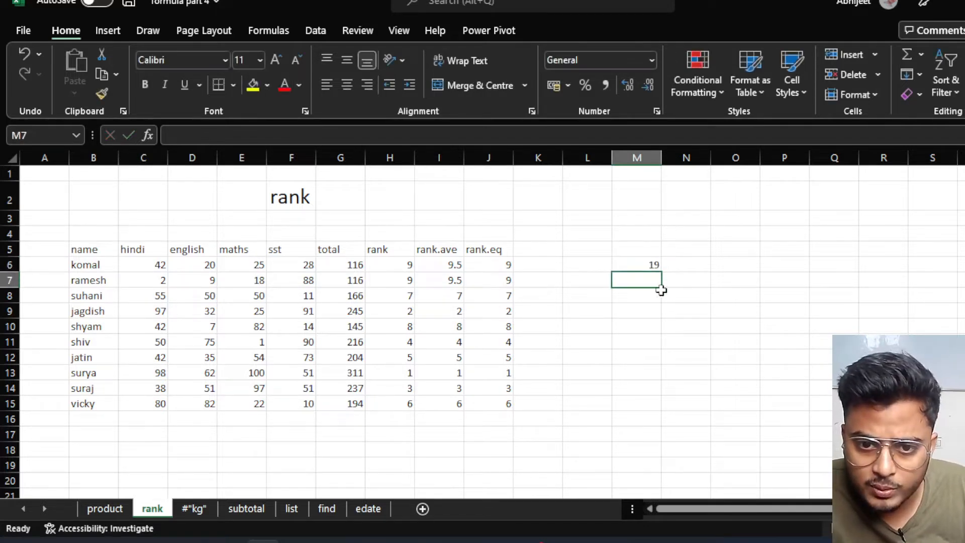
double_click(653, 265)
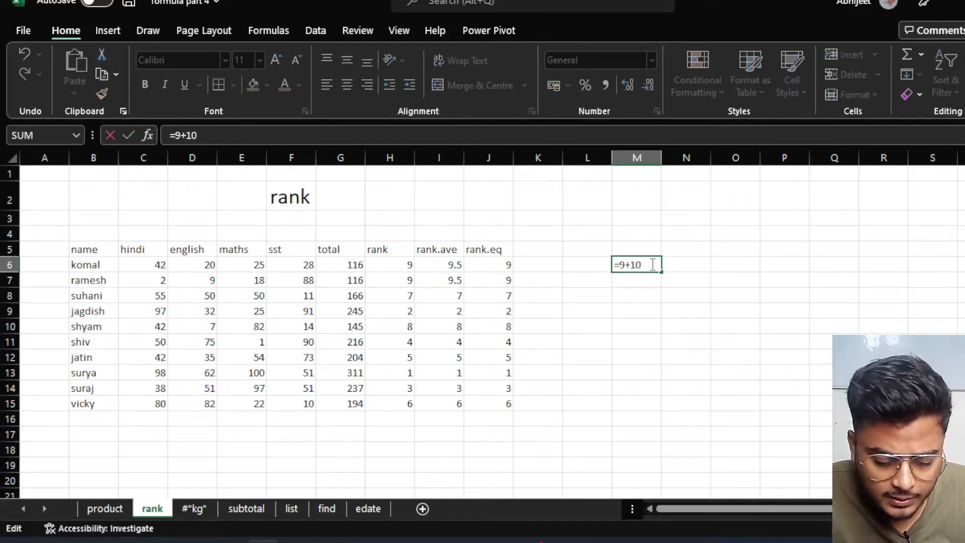
key("Return")
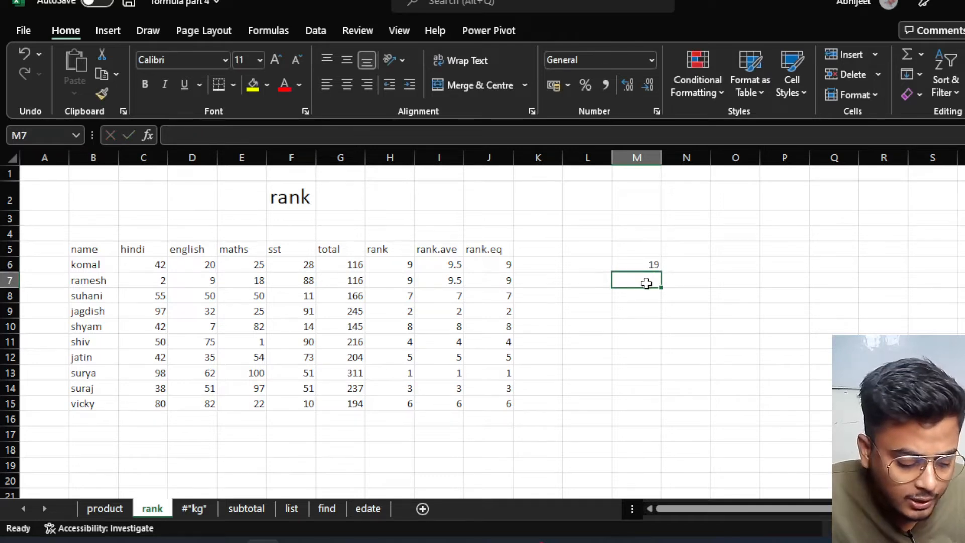
Enter =19/2 in M7 to get 9.5 and compare it with I6's RANK.AVG value.
type("=")
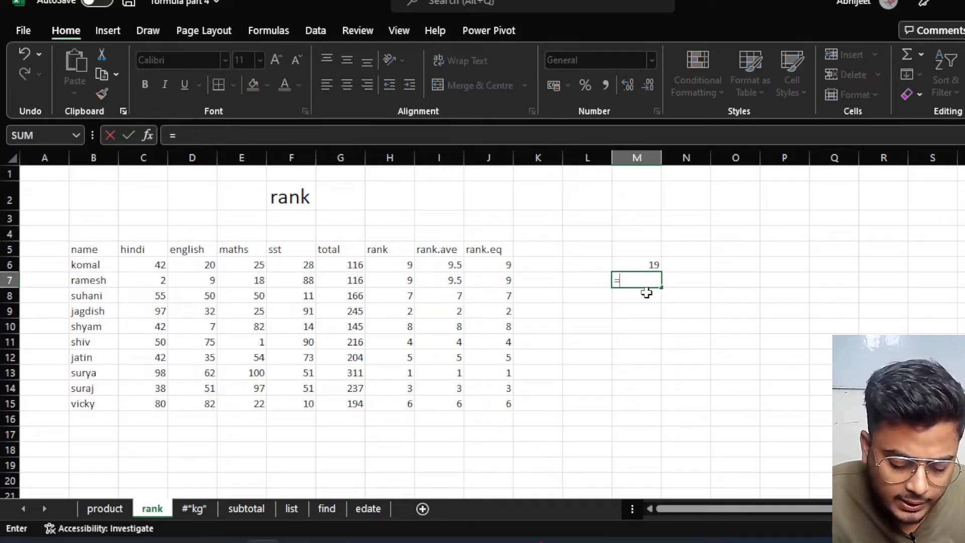
type("19/2")
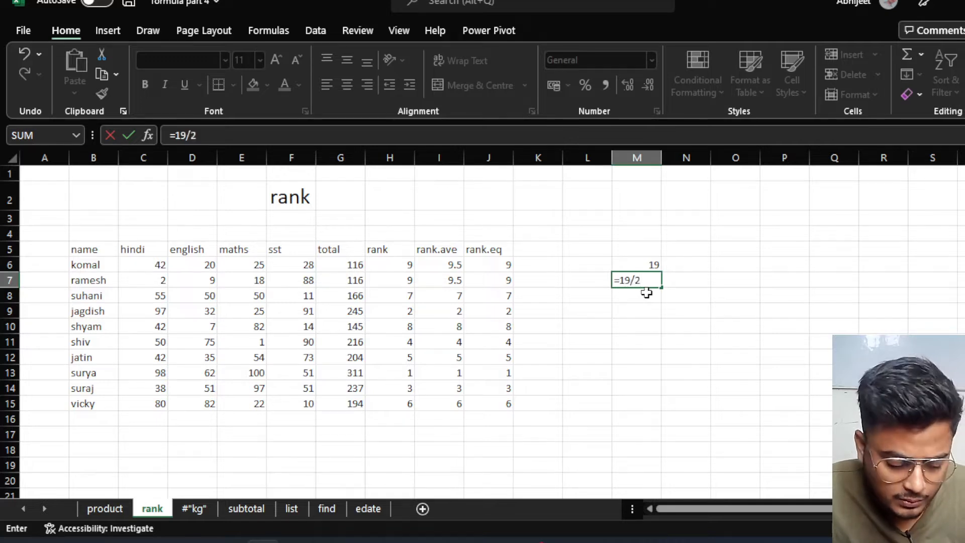
key("Return")
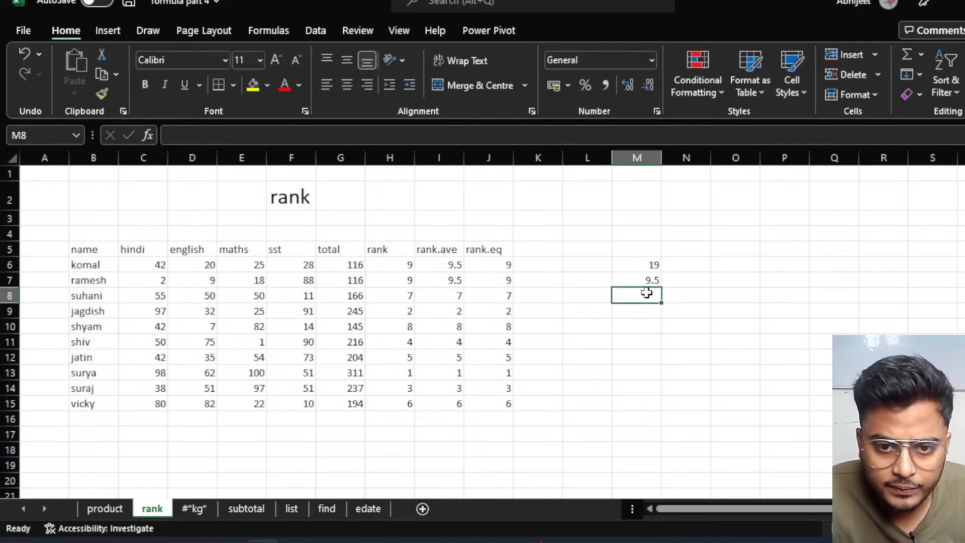
left_click(647, 280)
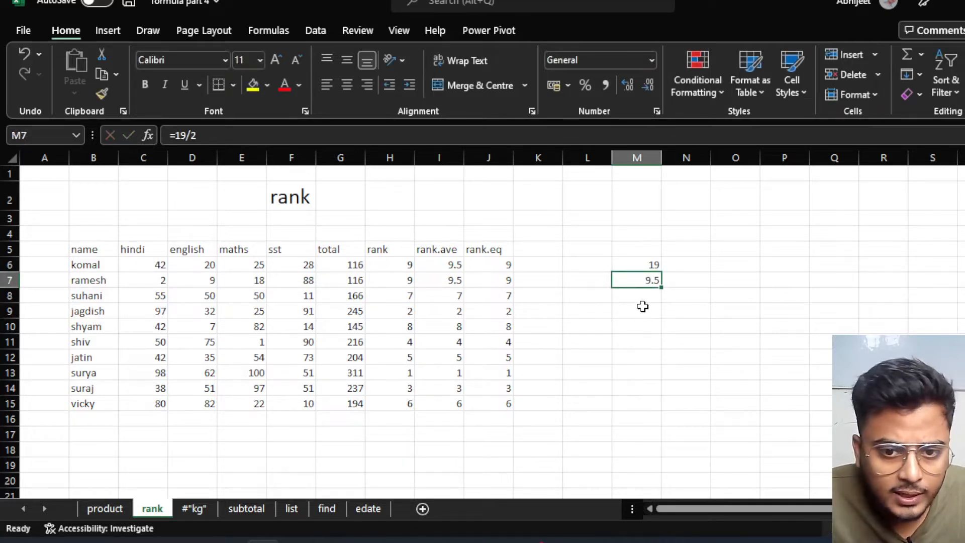
left_click(445, 265)
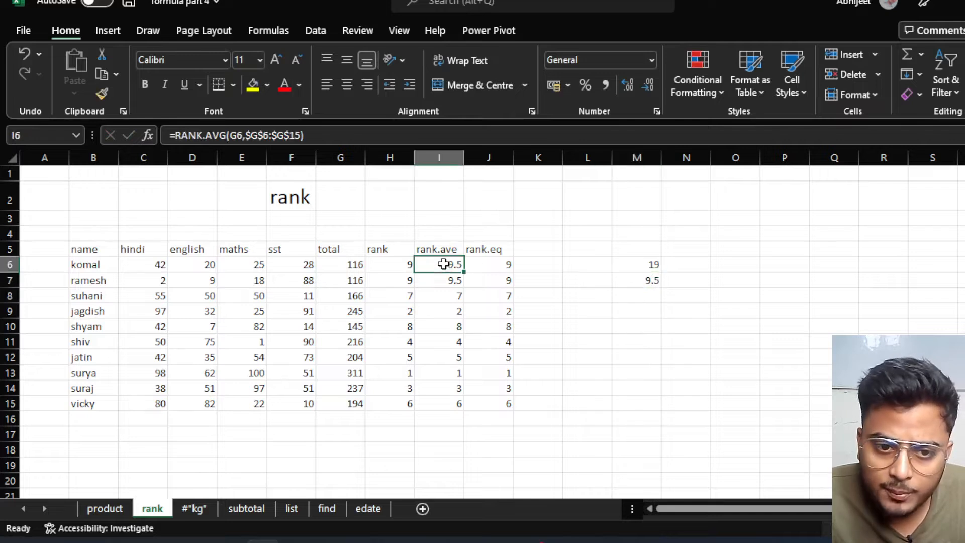
left_click(447, 280)
left_click(436, 260)
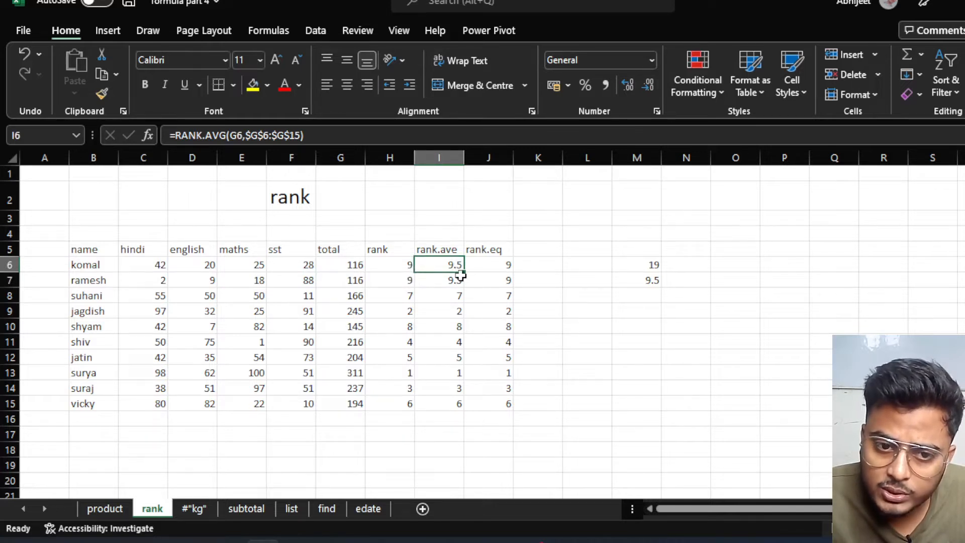
left_click(437, 284)
left_click(455, 266)
left_click(451, 280)
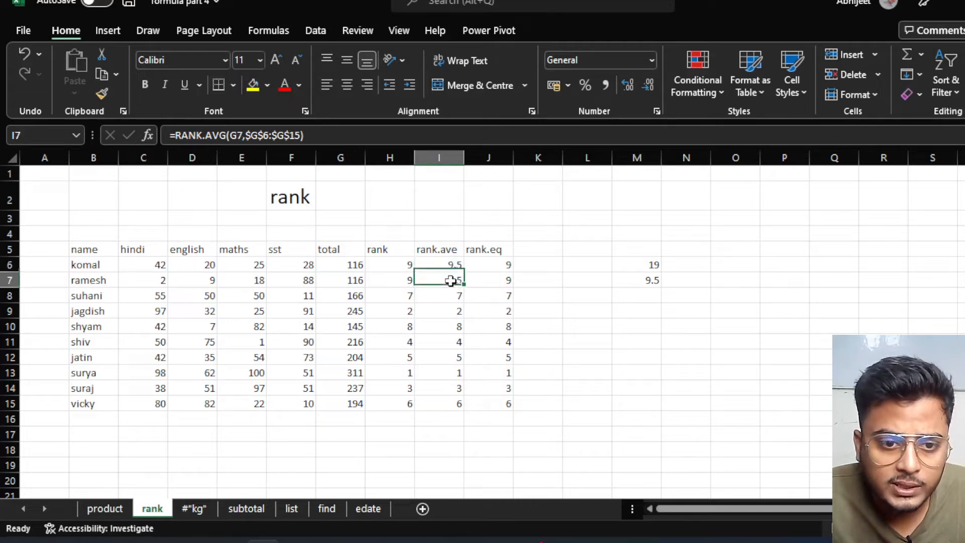
left_click(406, 266)
left_click(385, 281)
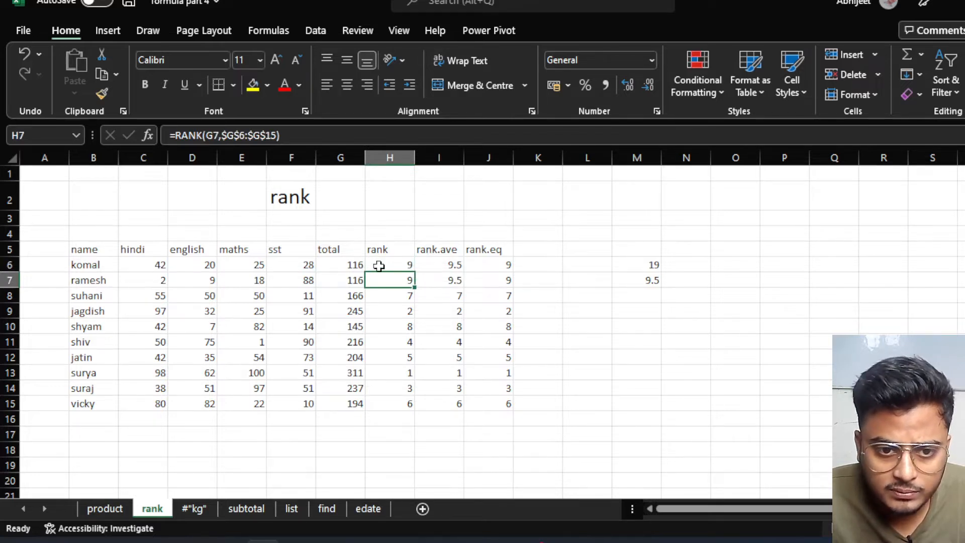
left_click(489, 264)
left_click(378, 249)
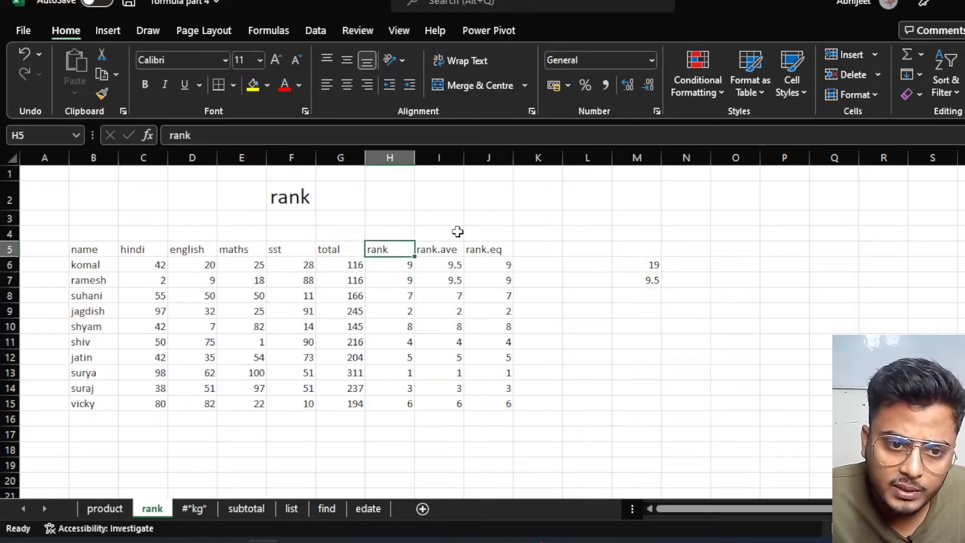
left_click(500, 251)
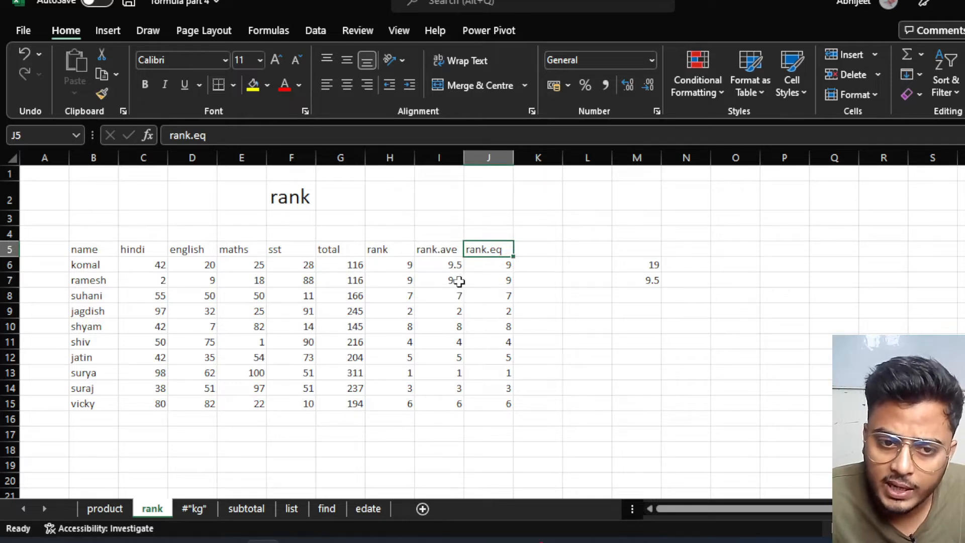
left_click(350, 280)
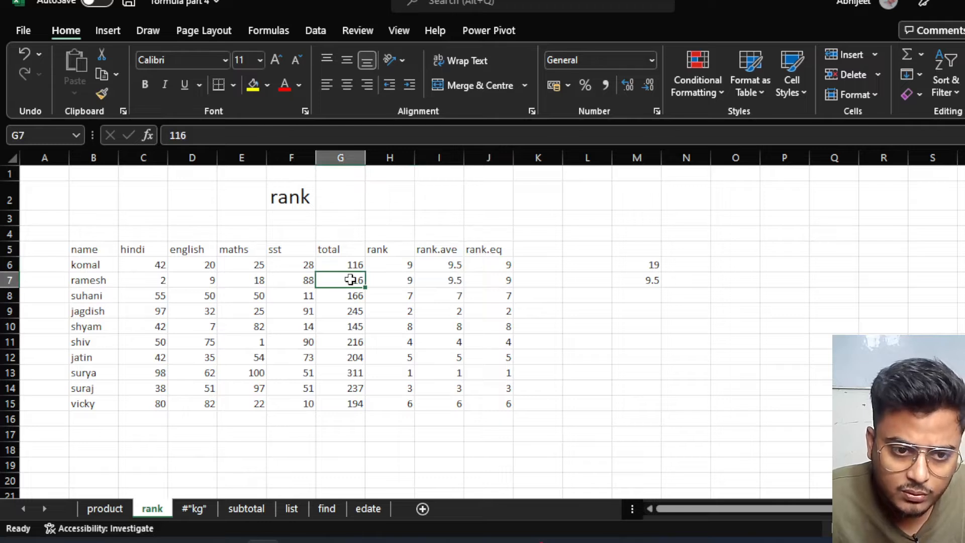
Replace G7's total with 120.
type("150")
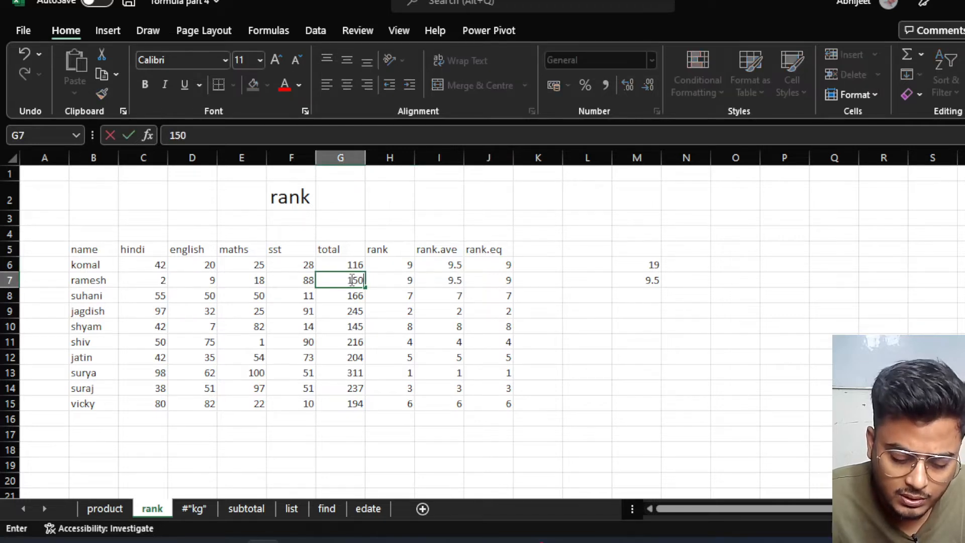
type("20")
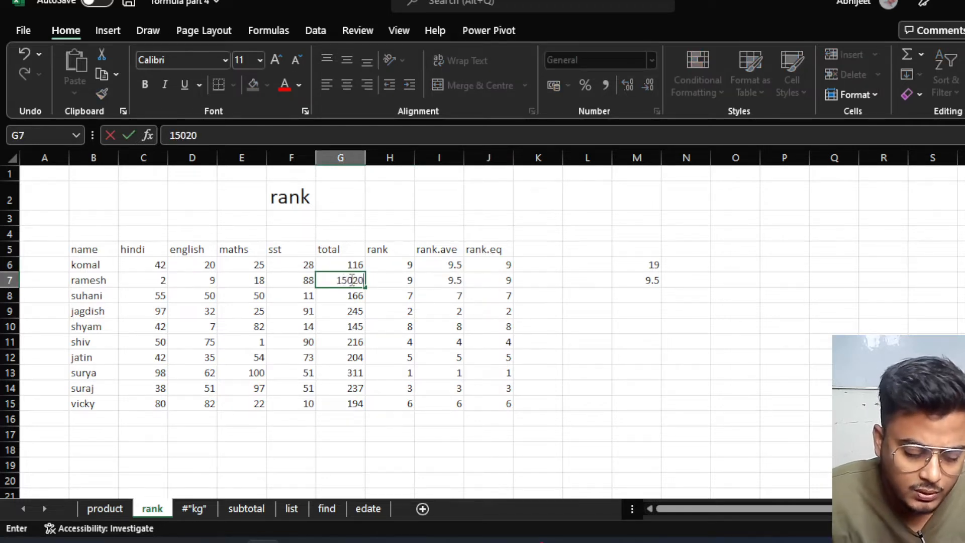
key("BackSpace")
key("BackSpace")
key("BackSpace")
key("BackSpace")
key("BackSpace")
type("120")
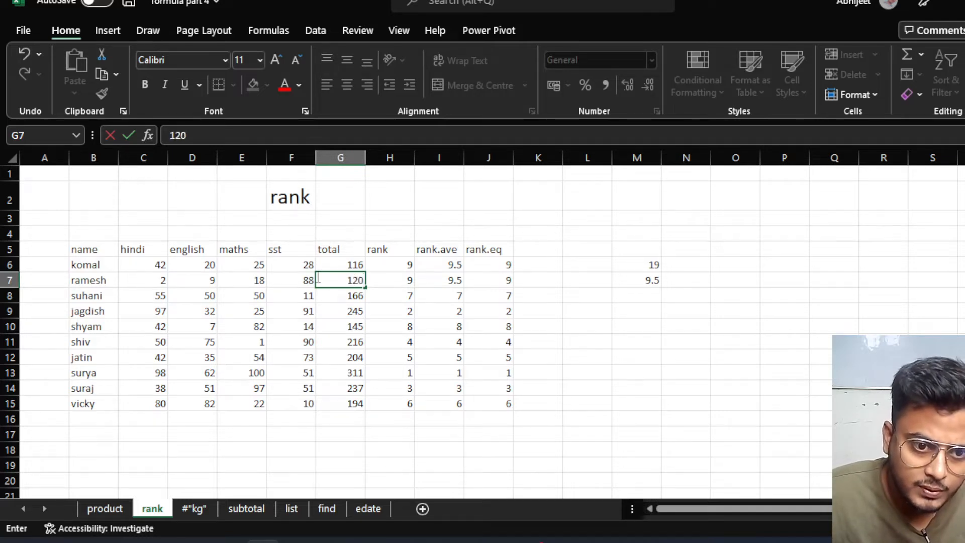
key("Return")
Check the recalculated RANK results in H7, H8, H9, H12 and H13.
left_click(383, 341)
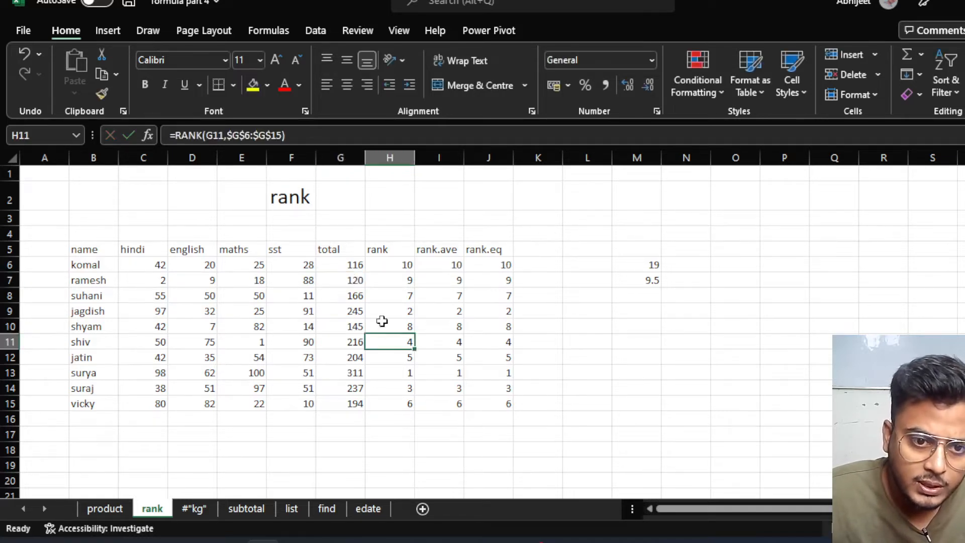
left_click(405, 277)
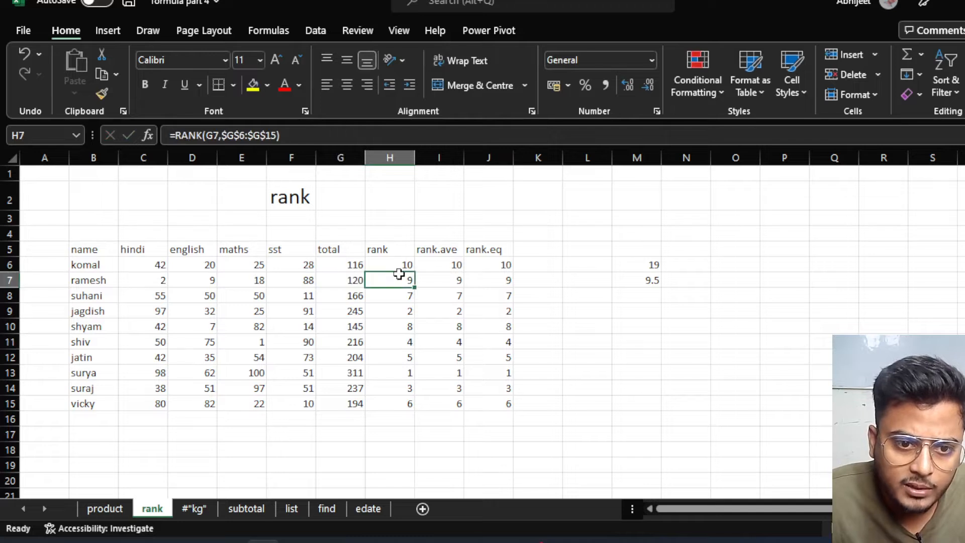
left_click(405, 296)
left_click(394, 374)
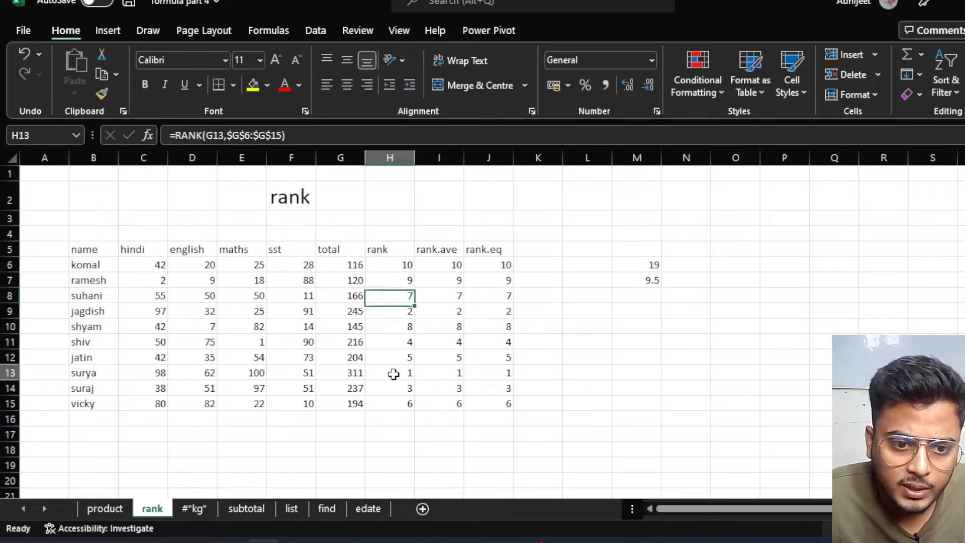
left_click(357, 373)
left_click(404, 373)
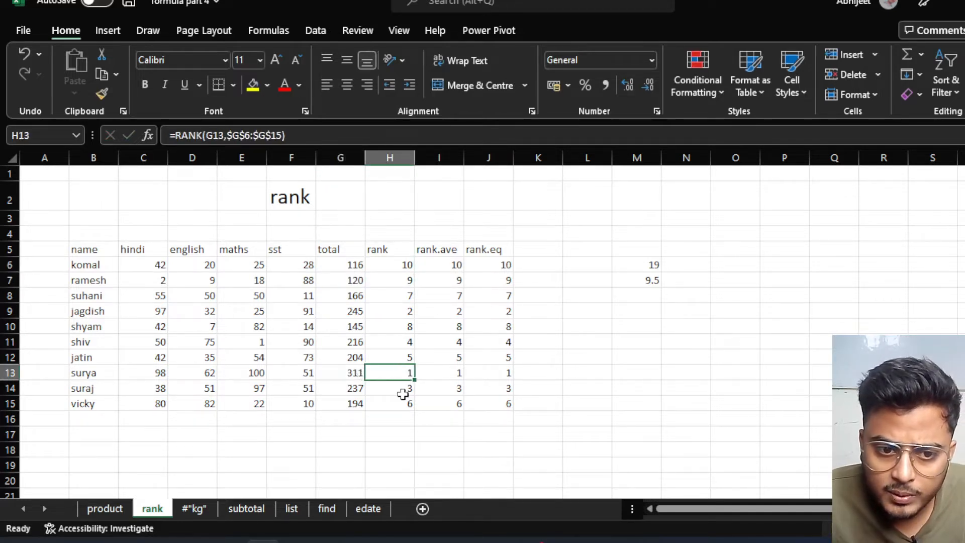
left_click(403, 308)
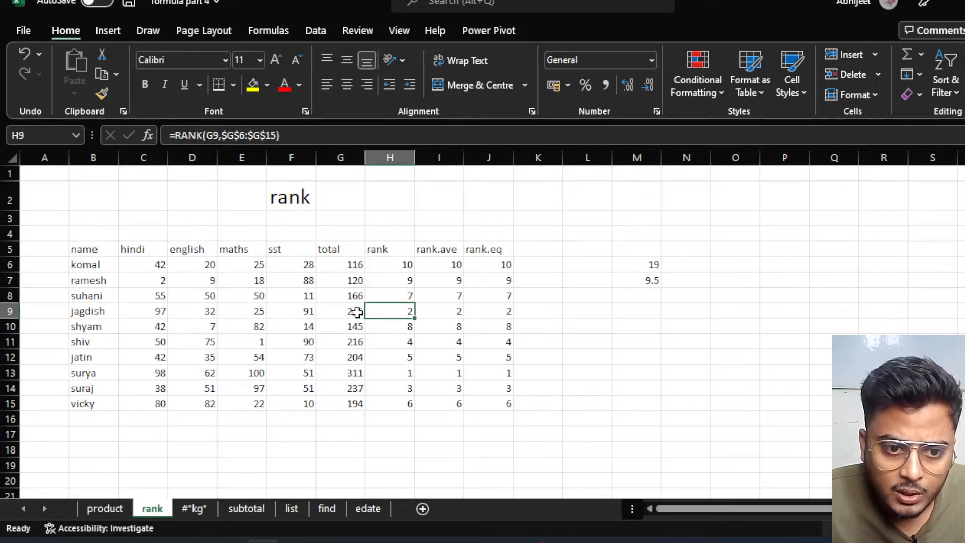
left_click(399, 357)
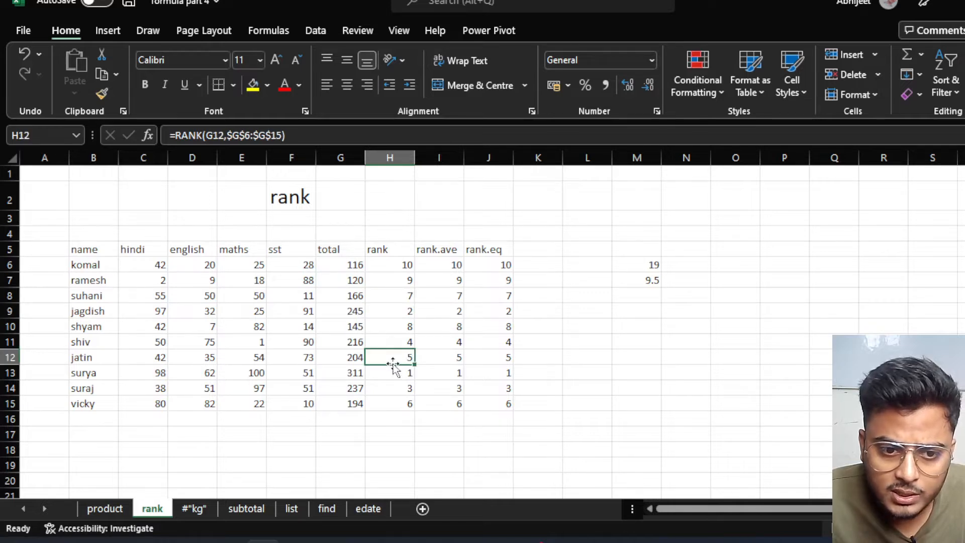
Replace G12's SUM formula with 311 and compare the tied first-place ranks in H12 and H13.
left_click(357, 357)
key("F2")
key("shift+Home")
type("311")
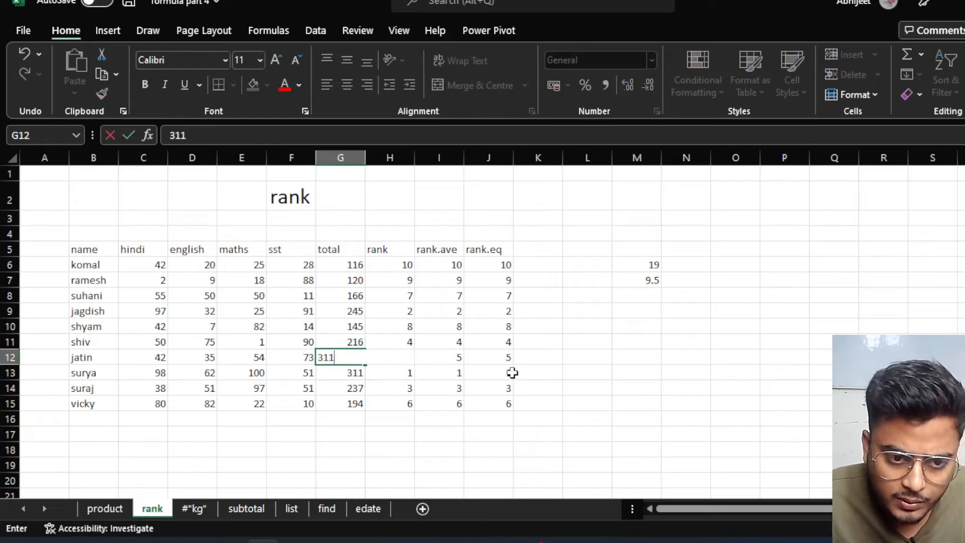
left_click(358, 416)
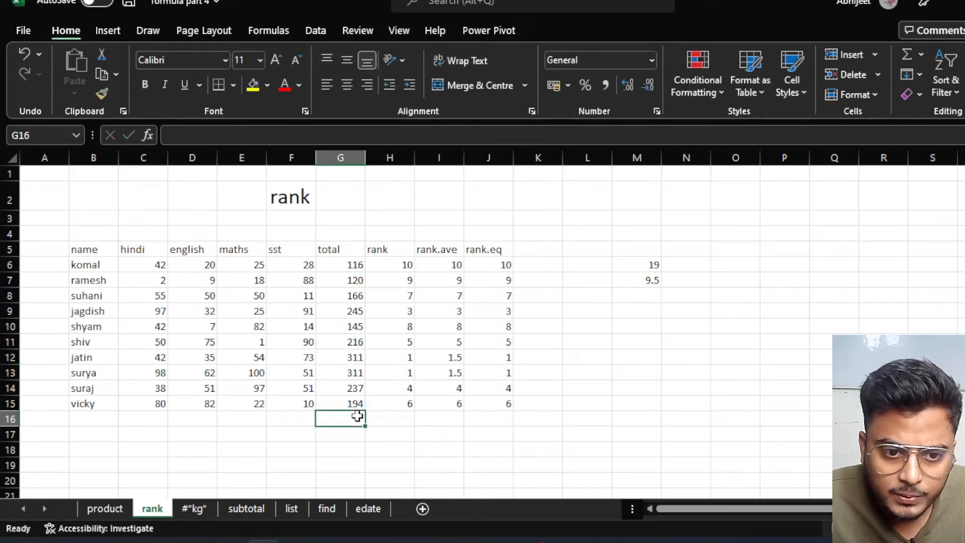
left_click(405, 357)
left_click(403, 376)
left_click(395, 359)
left_click(395, 373)
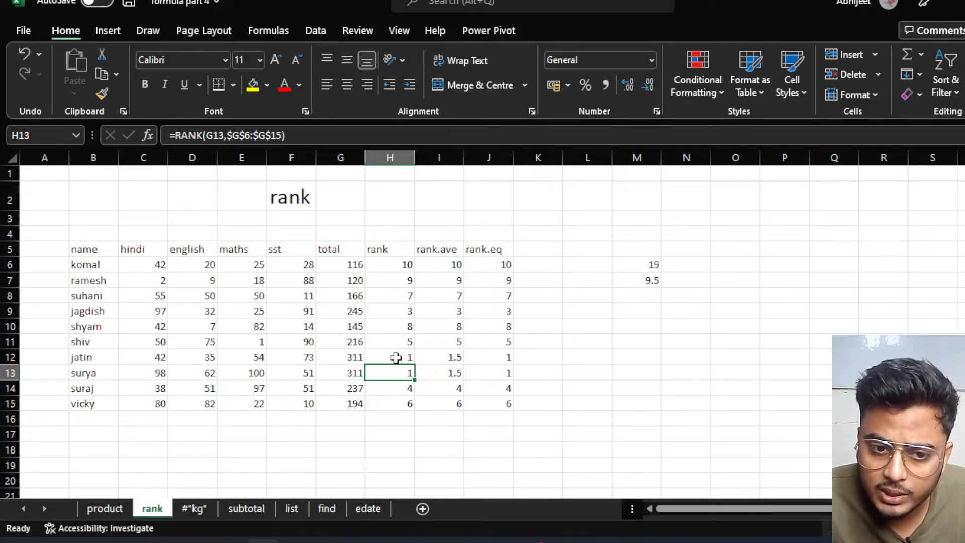
Enter =3/2 in M12 to show 1.5 and review the RANK.AVG values in I12 and I13.
left_click(644, 358)
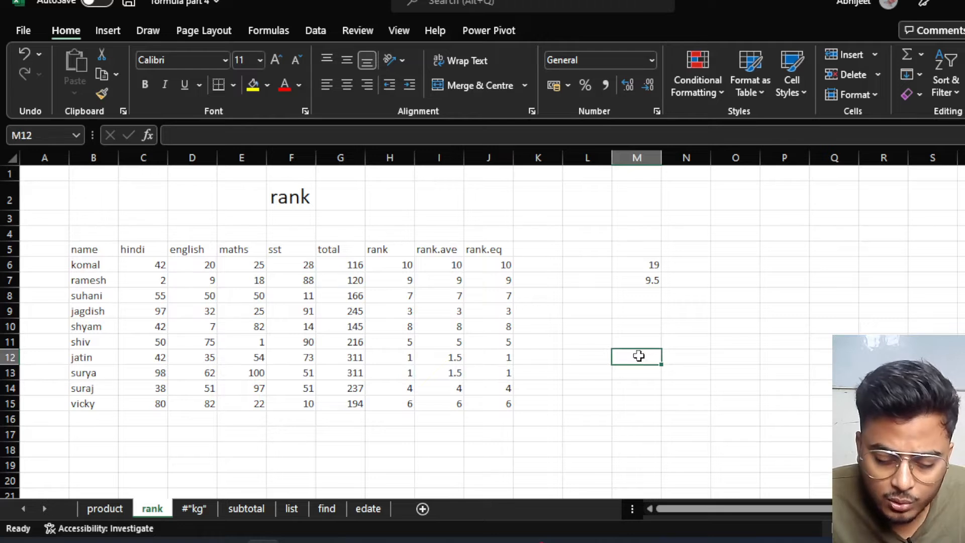
type("3")
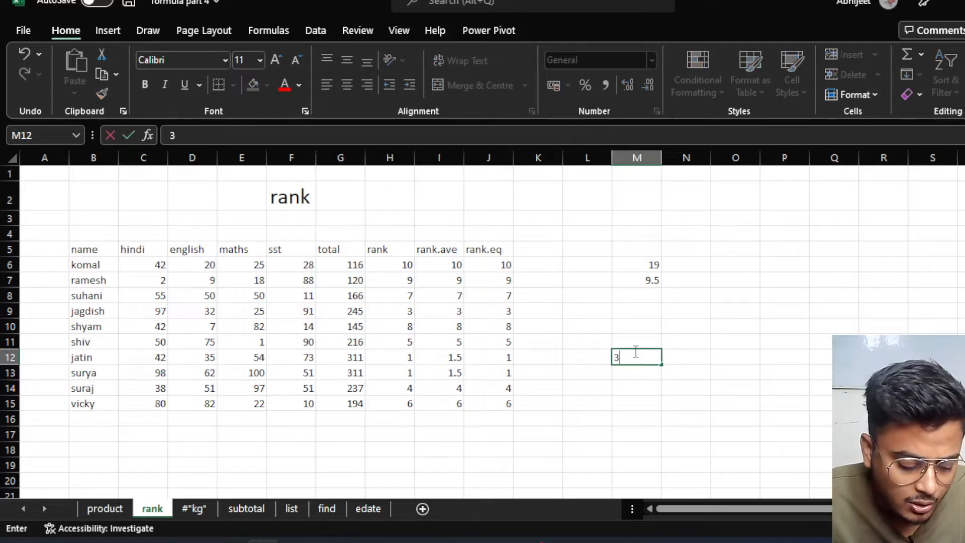
key("BackSpace")
type("=3")
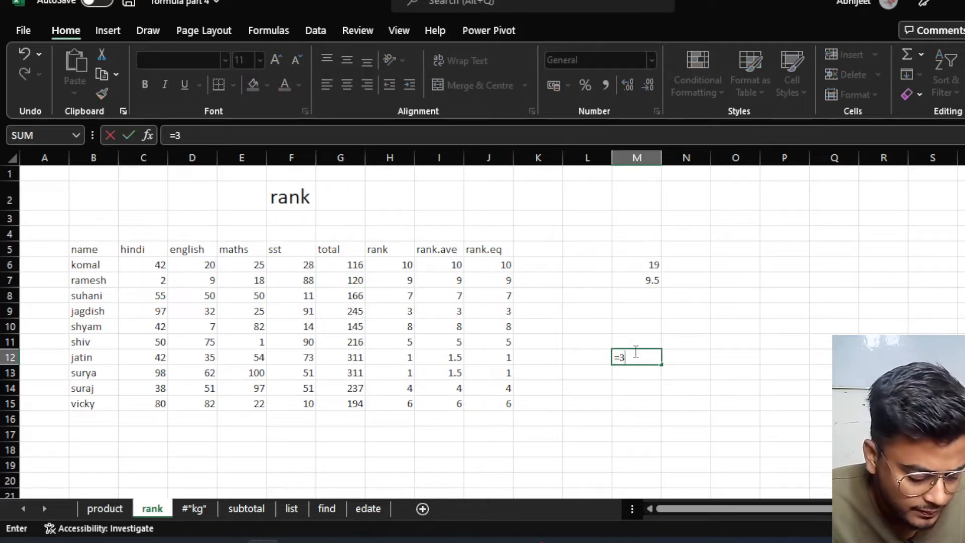
type("/2")
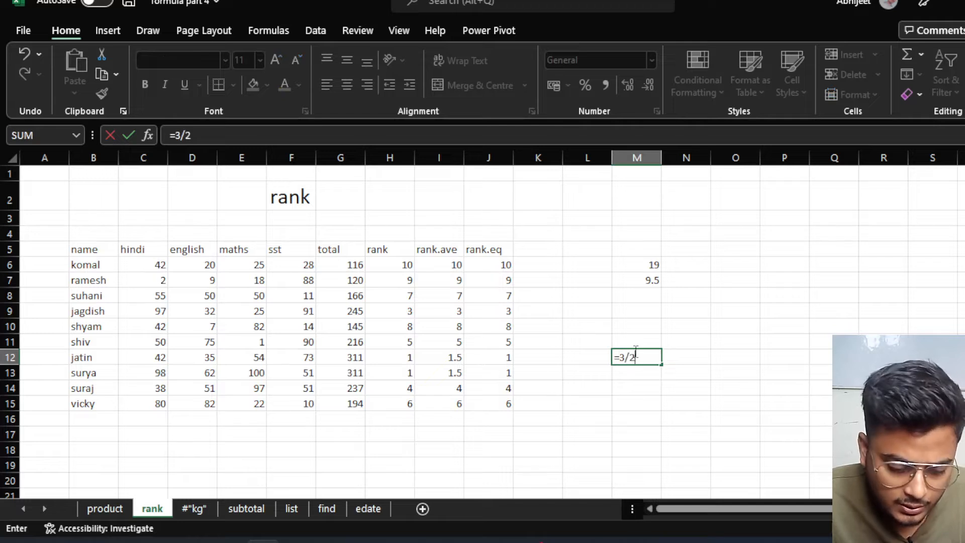
key("Return")
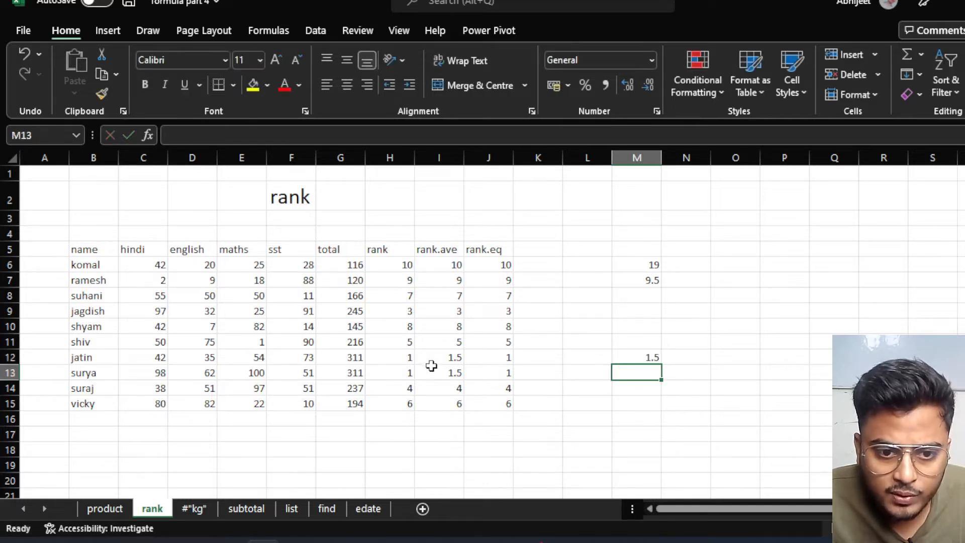
left_click(433, 364)
left_click(431, 375)
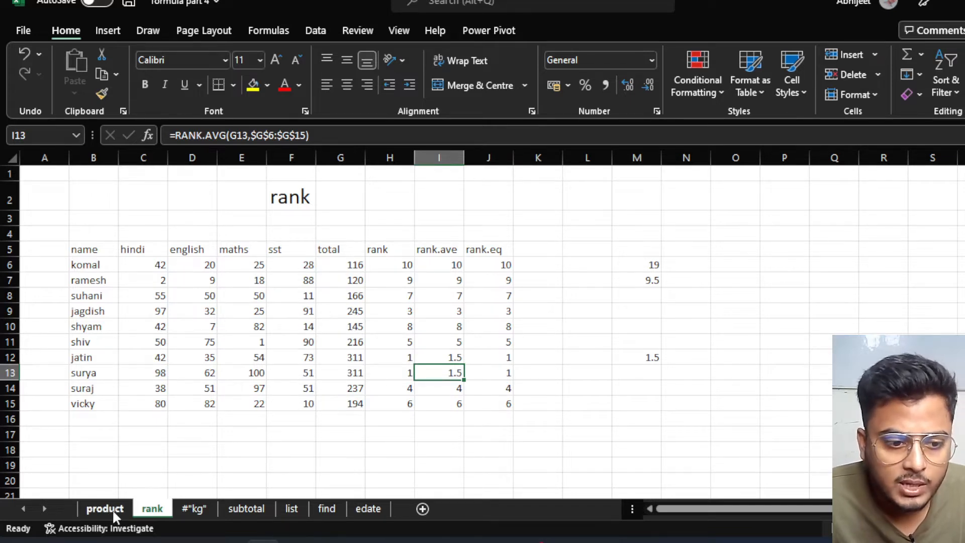
On the #"kg" sheet, enter keyboard and mouse prices 900 and 590 in B4:B5, showing Rs 900 and Rs 590.
left_click(194, 509)
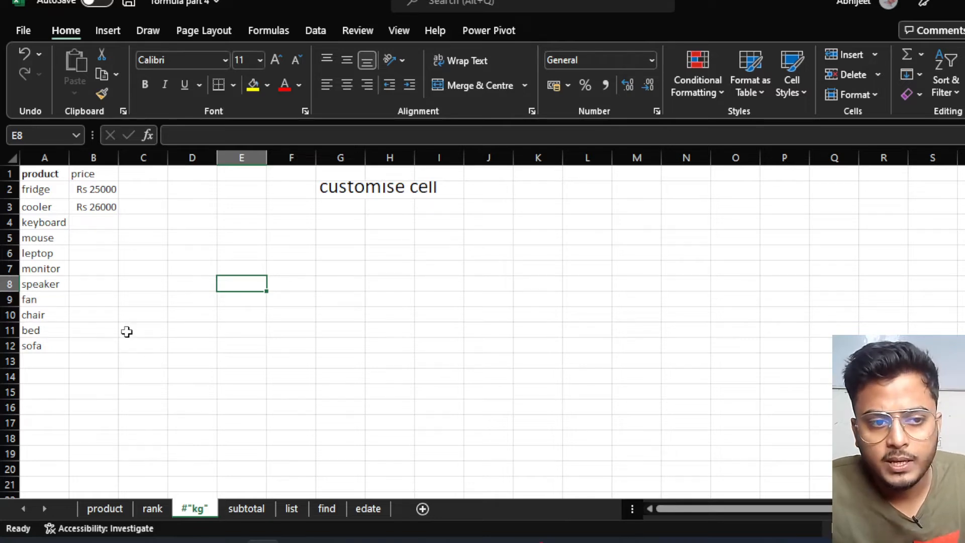
left_click(92, 223)
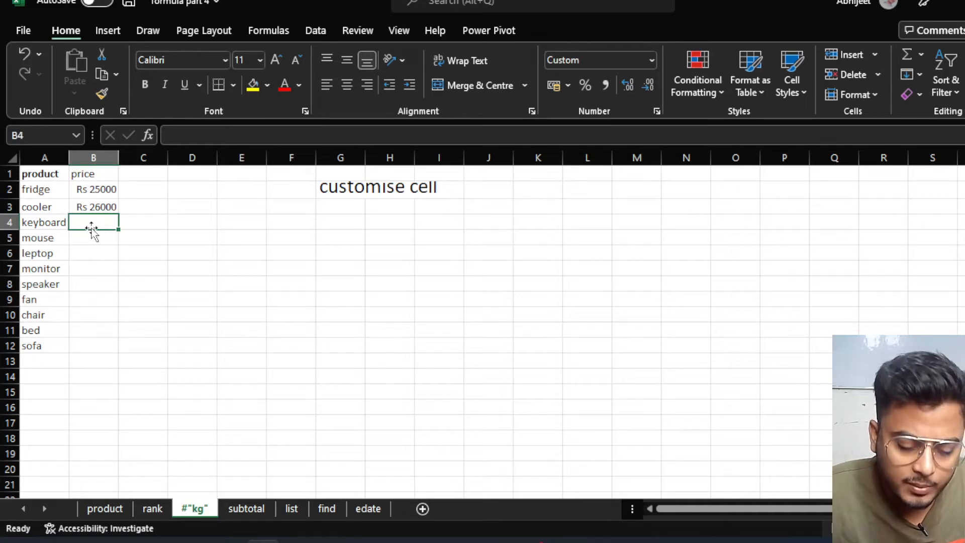
type("900")
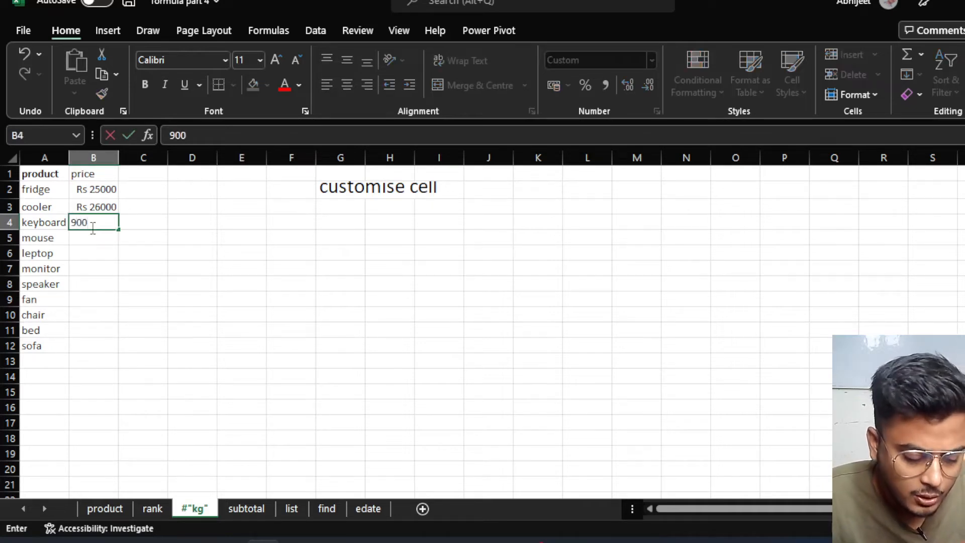
key("Return")
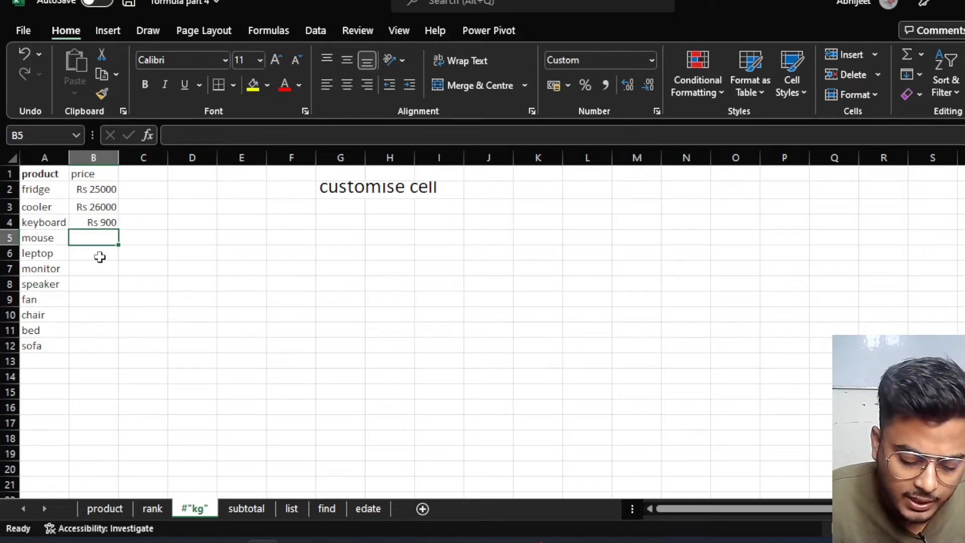
type("590")
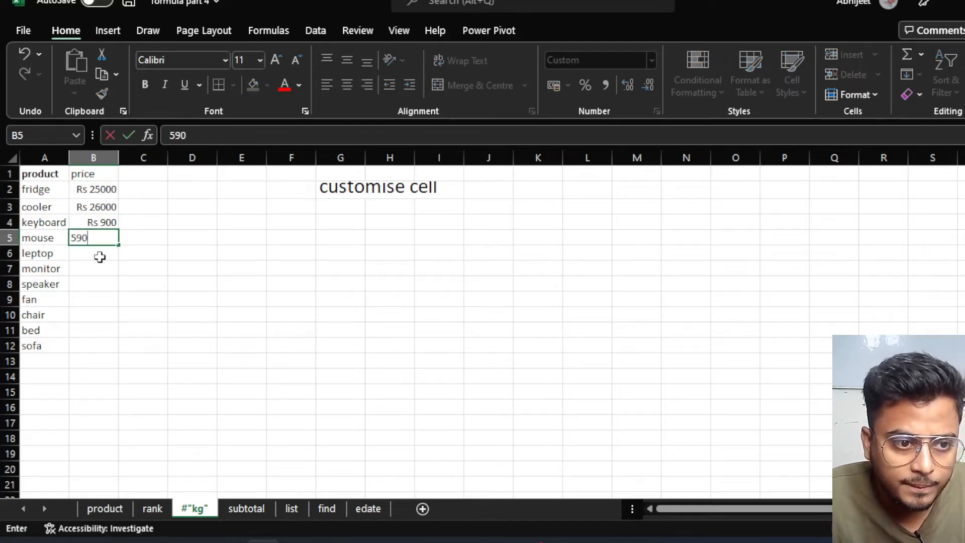
key("ctrl+Return")
Confirm that B5 stores the raw value 590 behind its Rs 590 display.
left_click(100, 257)
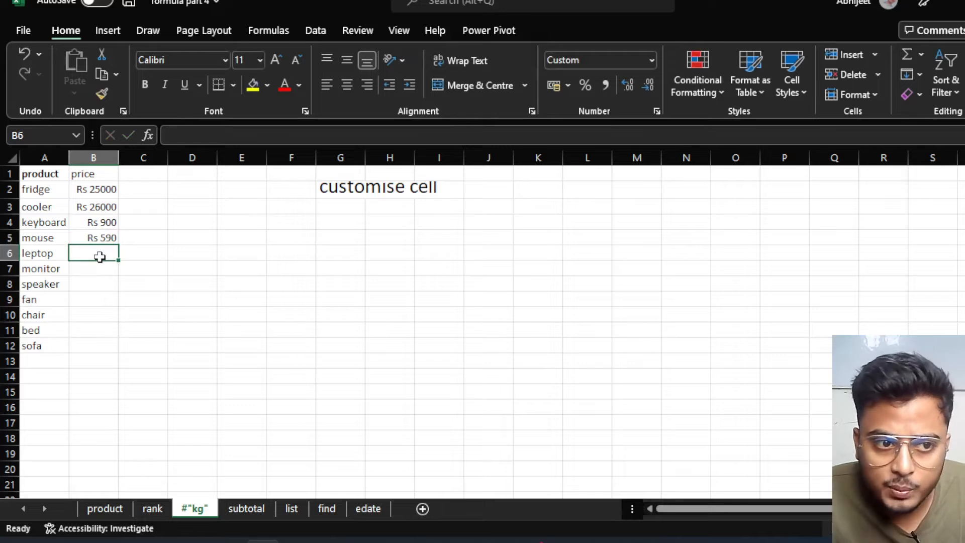
left_click(100, 238)
left_click(99, 265)
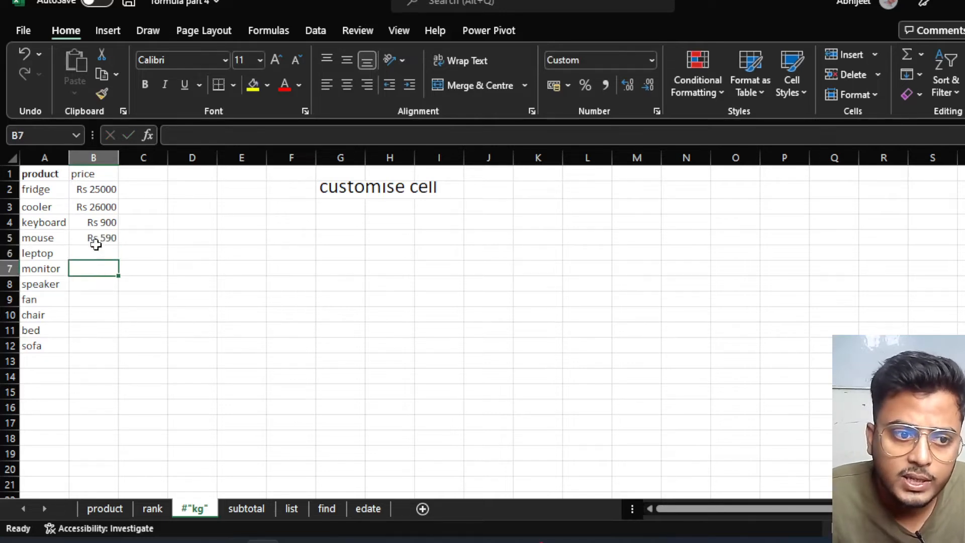
left_click(96, 241)
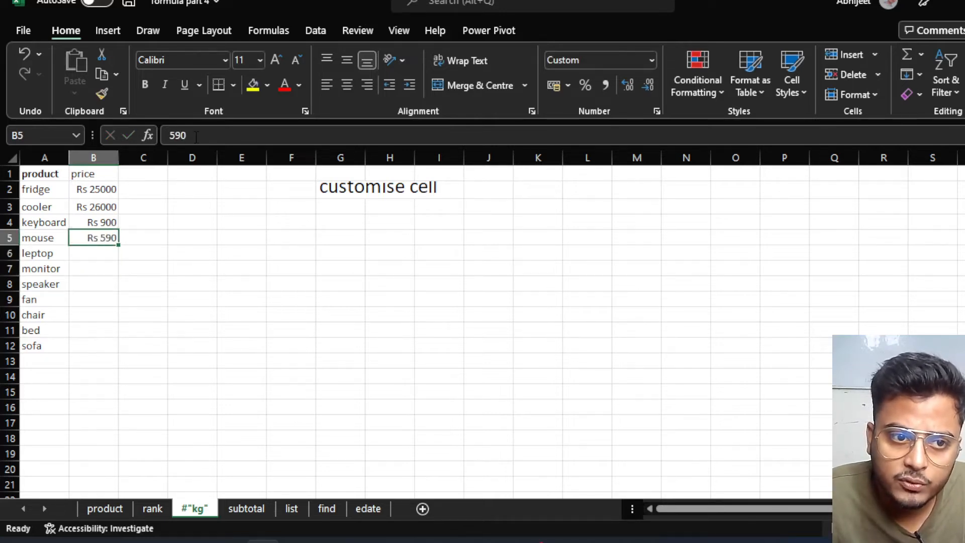
left_click_drag(196, 137, 168, 135)
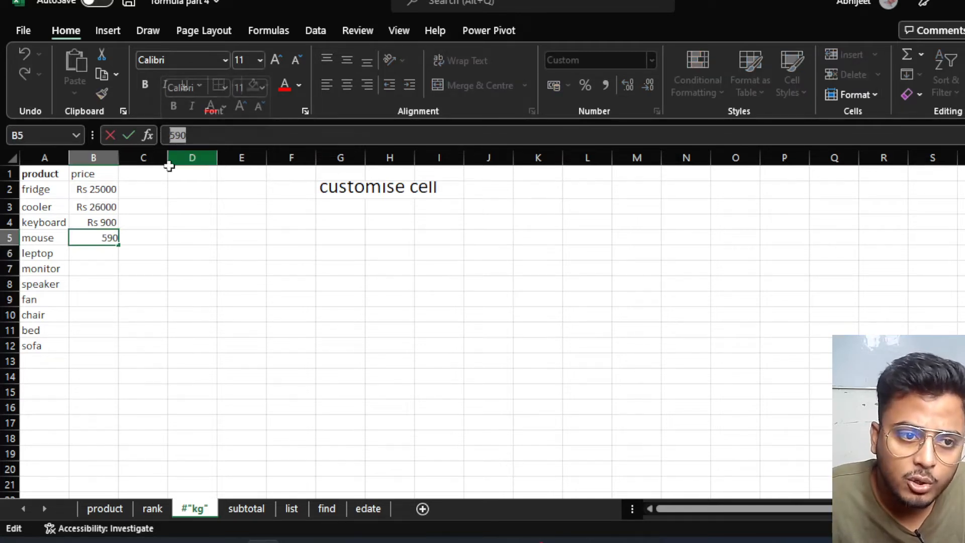
left_click(107, 258)
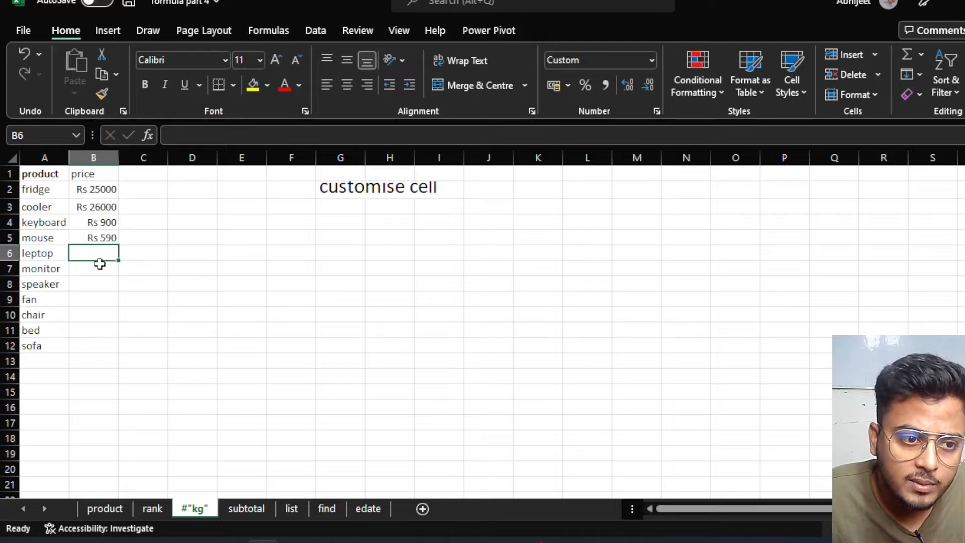
key("Return")
left_click(102, 237)
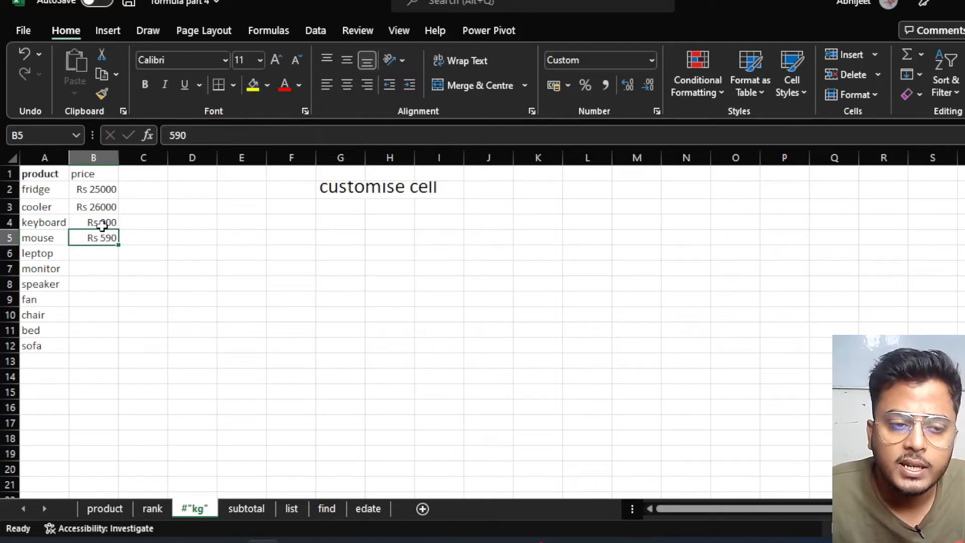
left_click(91, 252)
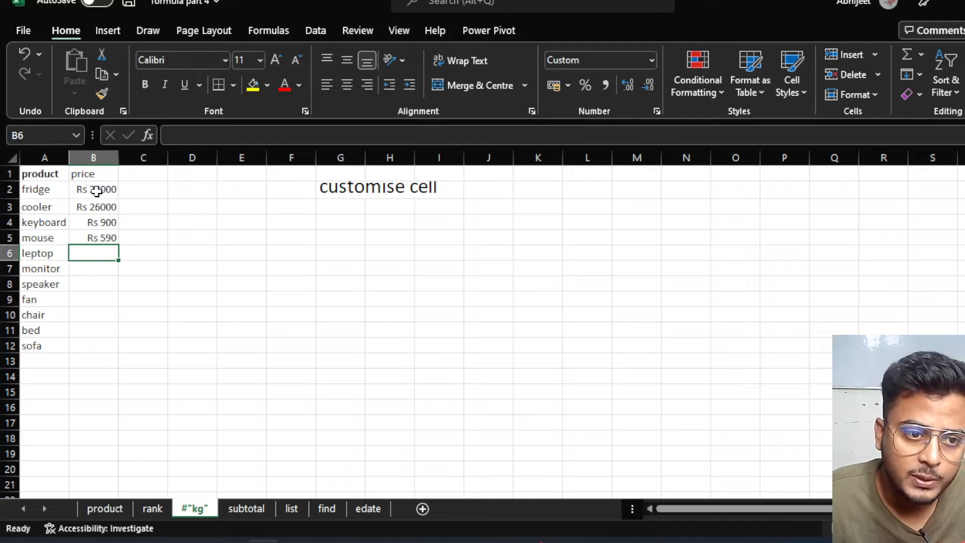
Enter 586, 965, 748 and 256 in C2:C5, then select C2:C12 for formatting with Ctrl+1.
left_click(147, 189)
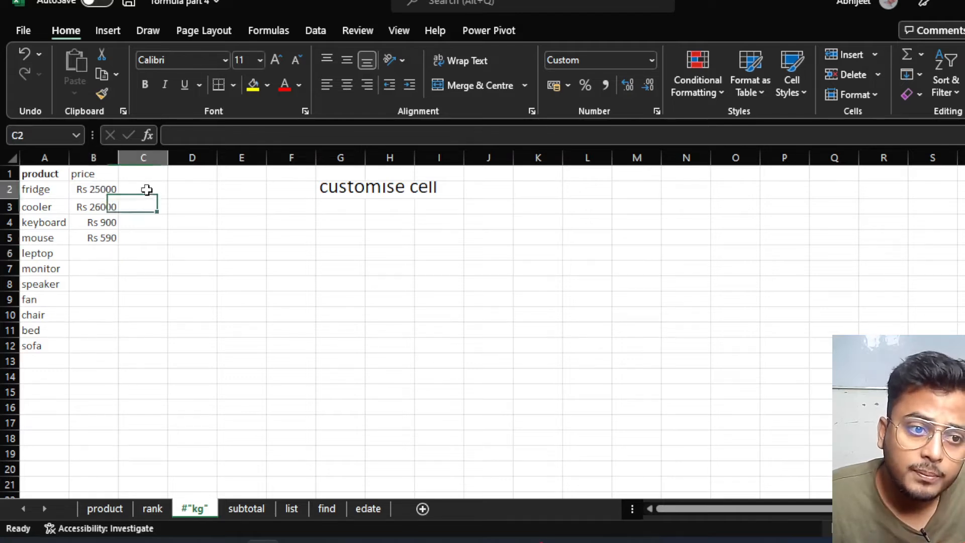
type("596")
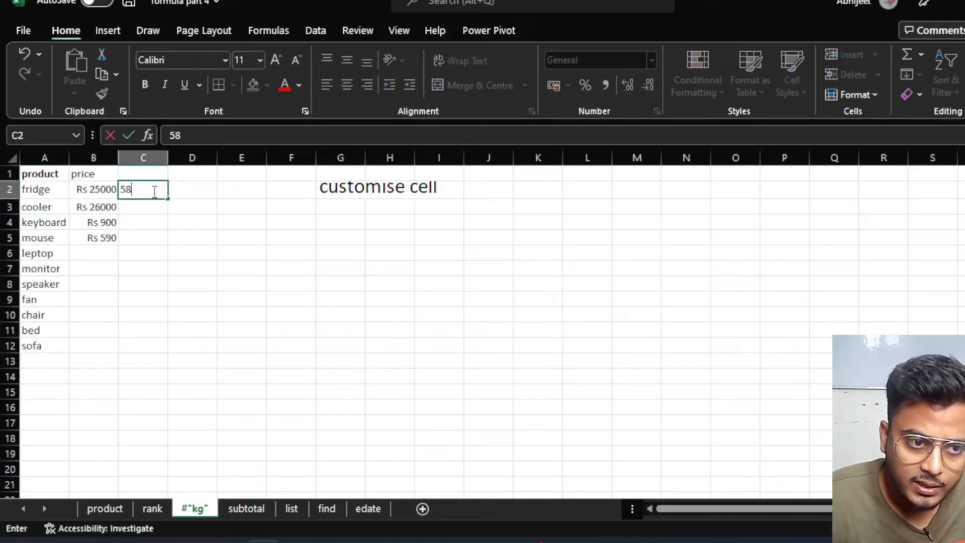
key("Return")
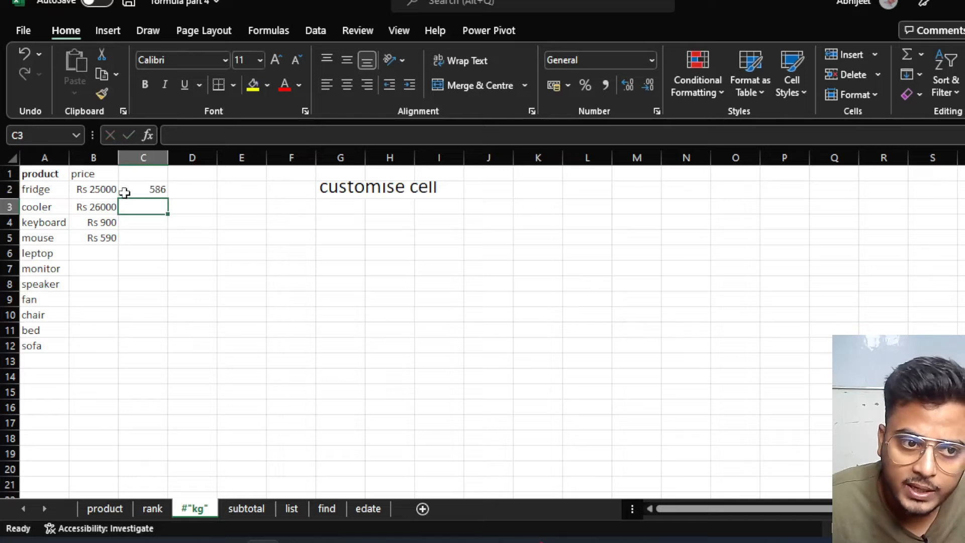
type("565")
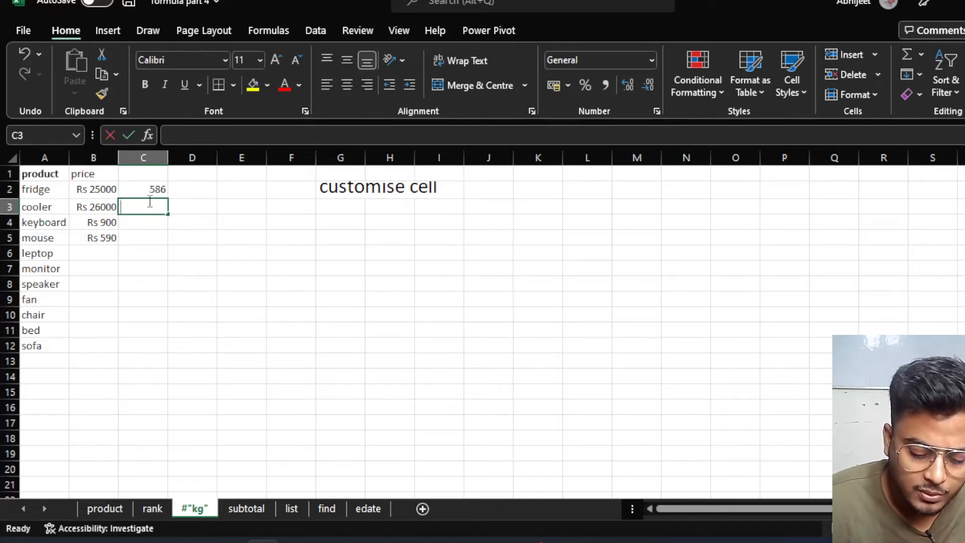
key("Return")
type("748")
key("Return")
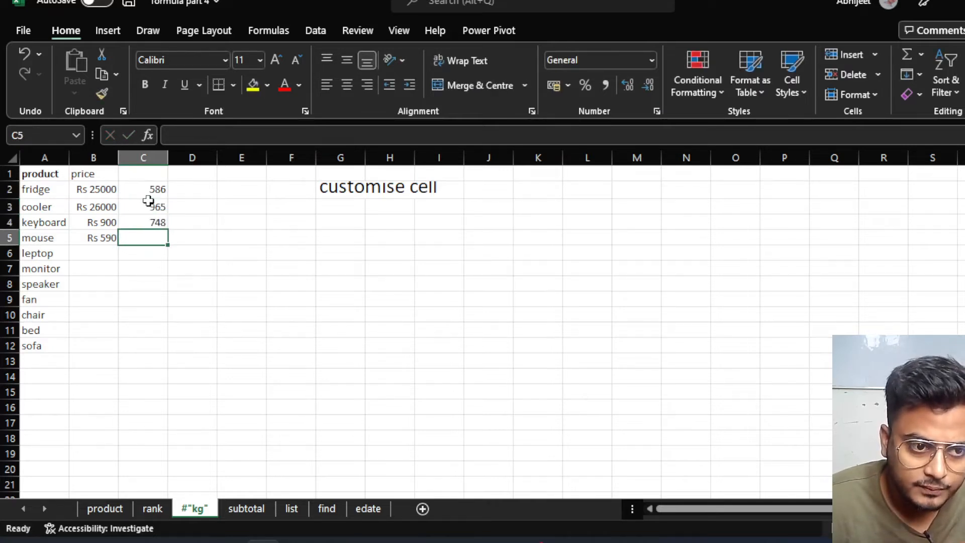
type("256")
key("Return")
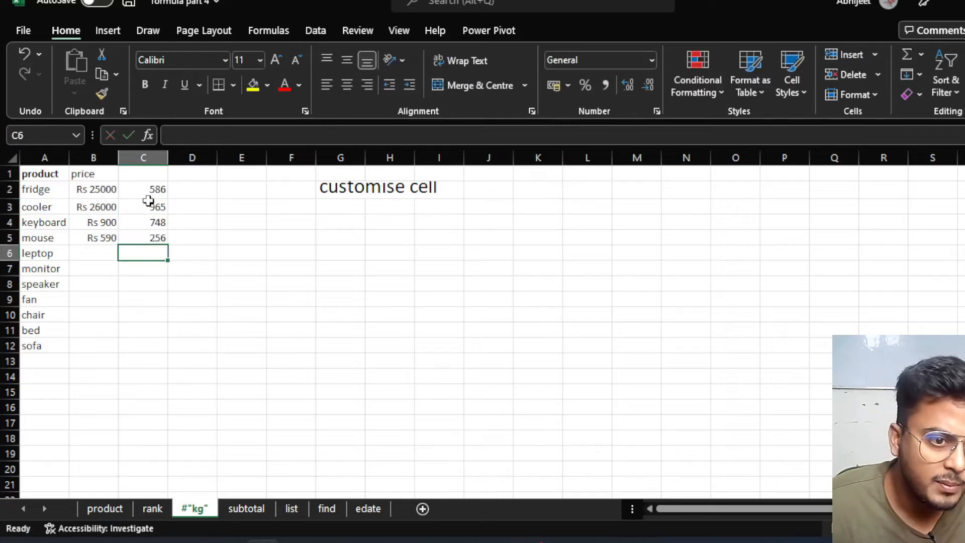
left_click_drag(155, 189, 156, 351)
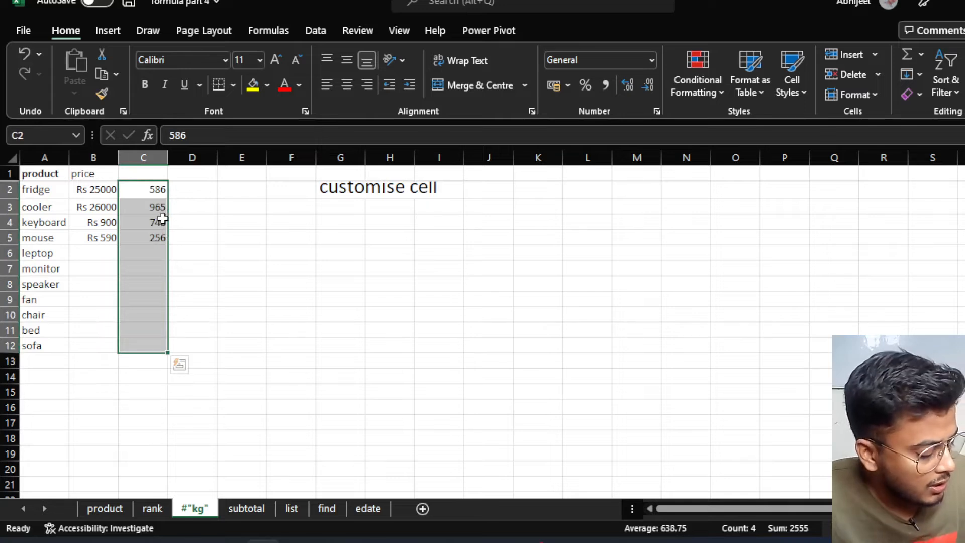
key("ctrl+1")
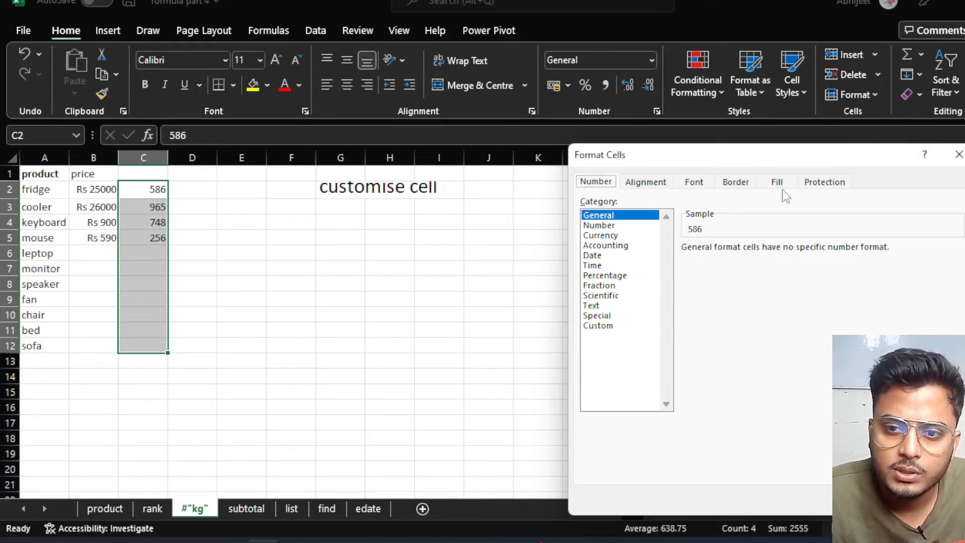
Reopen Format Cells for C2:C12 and choose the Custom number category.
left_click(959, 156)
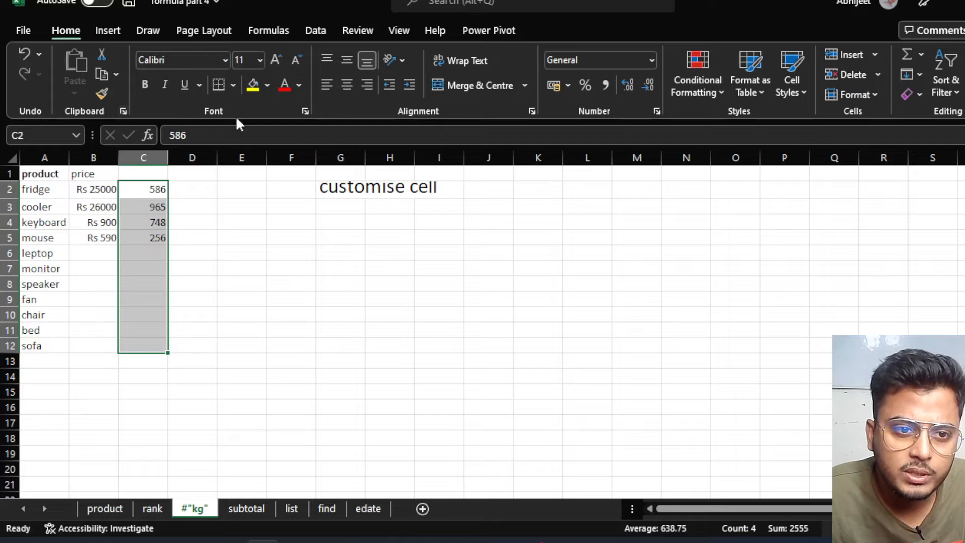
left_click(306, 111)
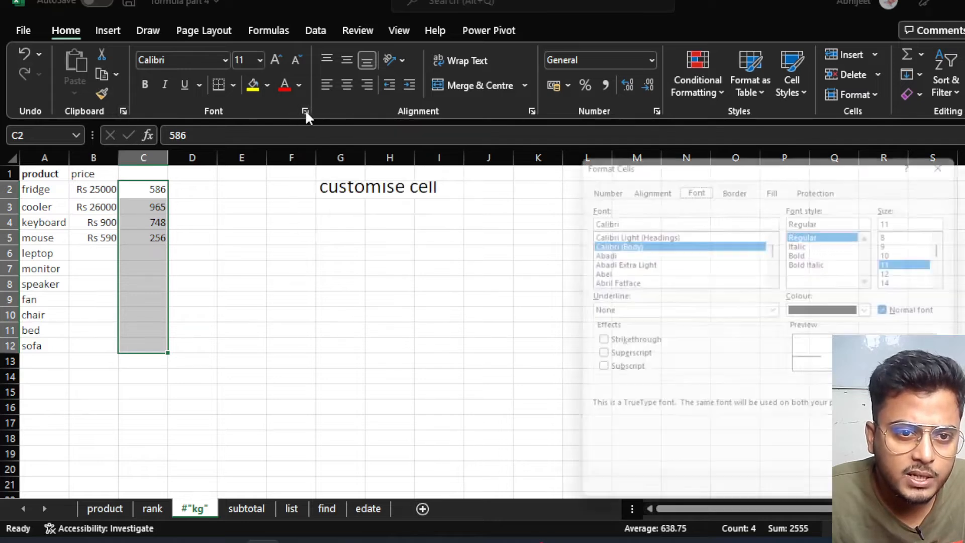
left_click(592, 182)
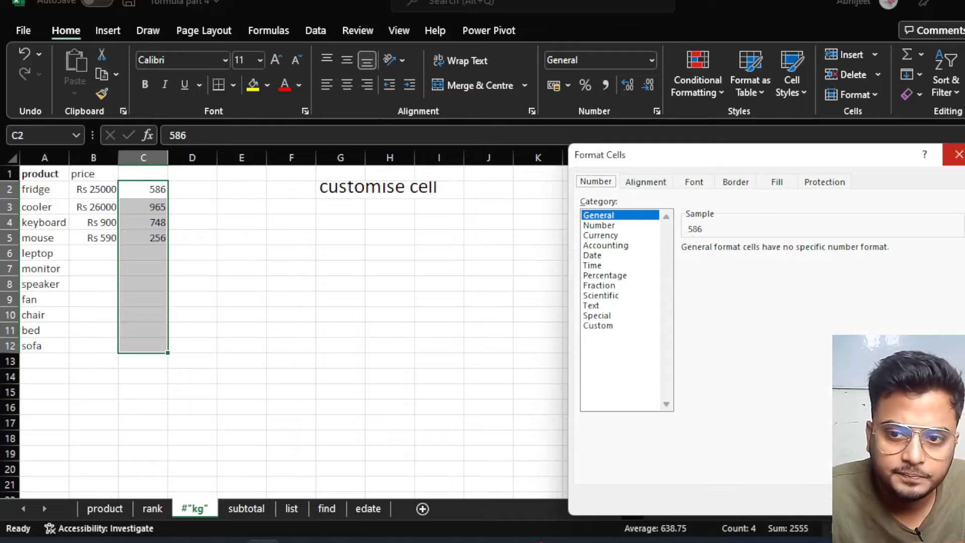
left_click(958, 155)
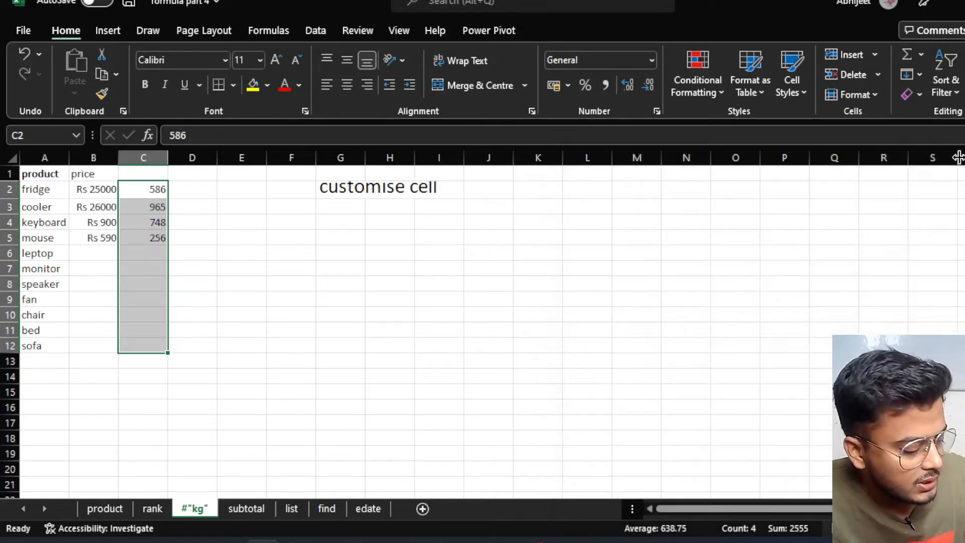
key("ctrl+1")
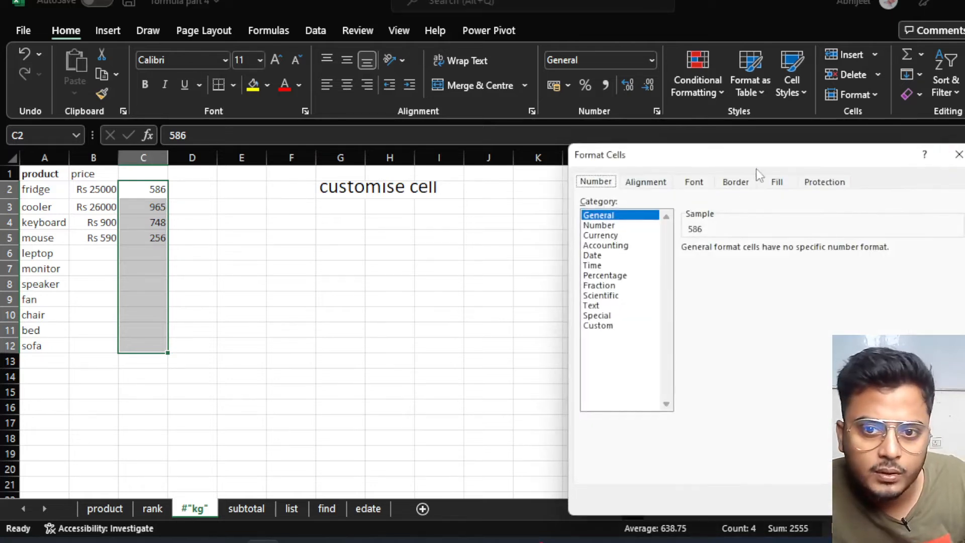
left_click_drag(787, 155, 697, 108)
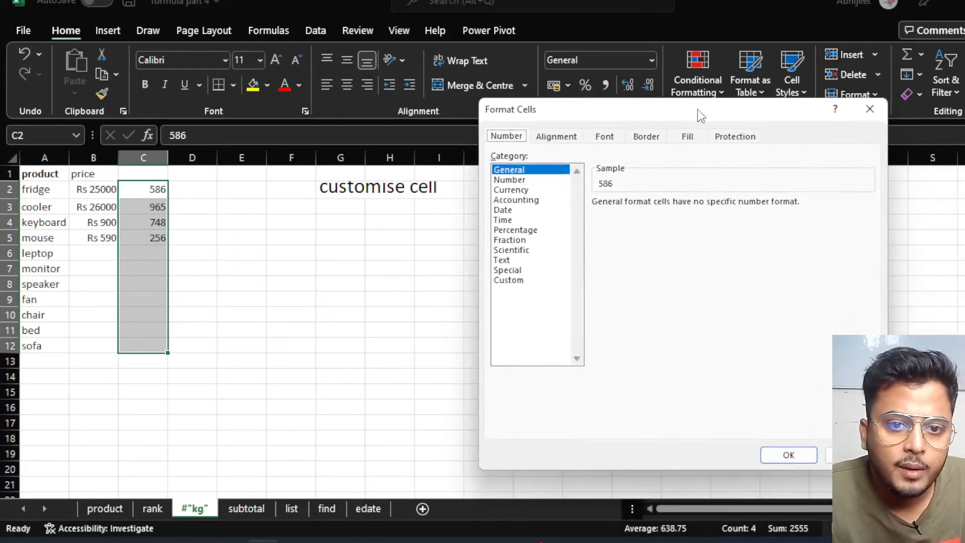
left_click(509, 281)
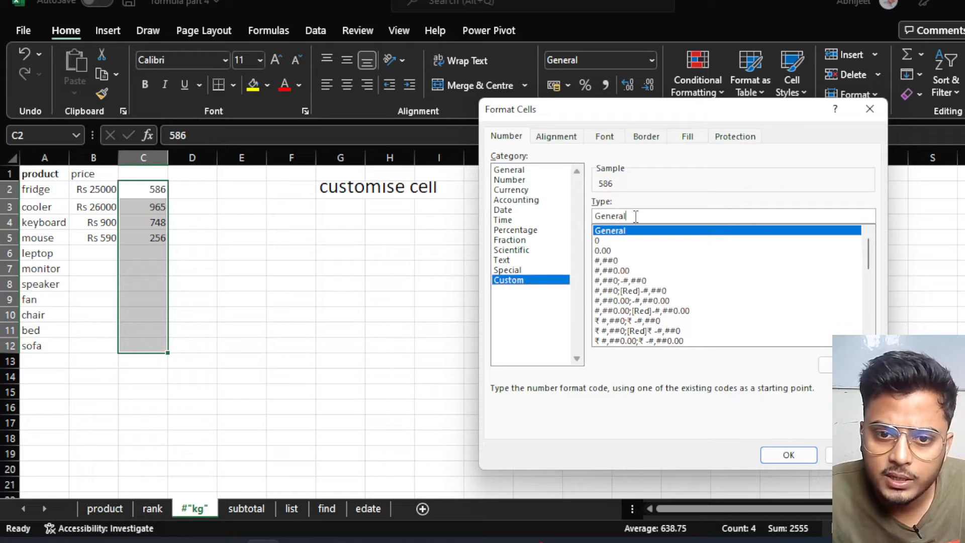
Replace the General code with the custom format "Rs" # and apply it to column C.
left_click_drag(636, 216, 594, 216)
key("BackSpace")
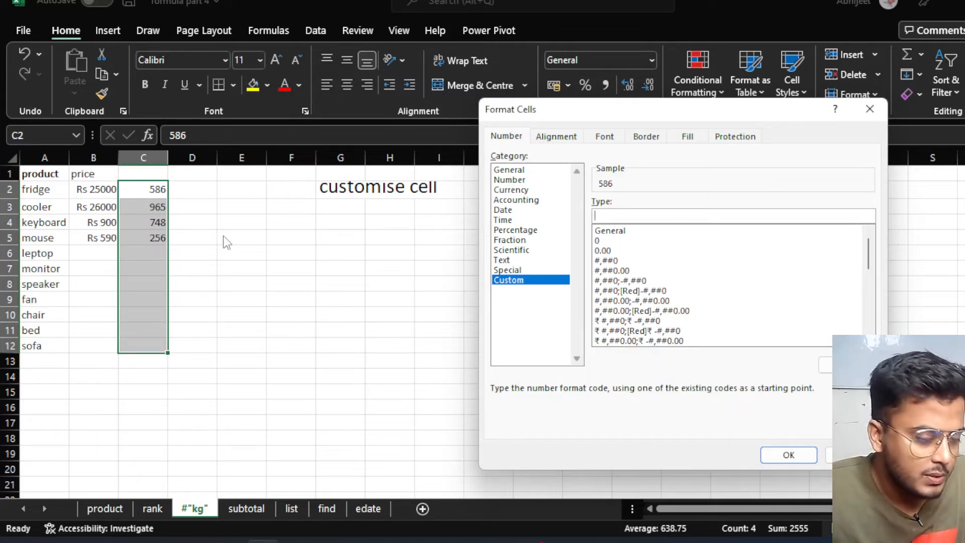
type("r")
key("BackSpace")
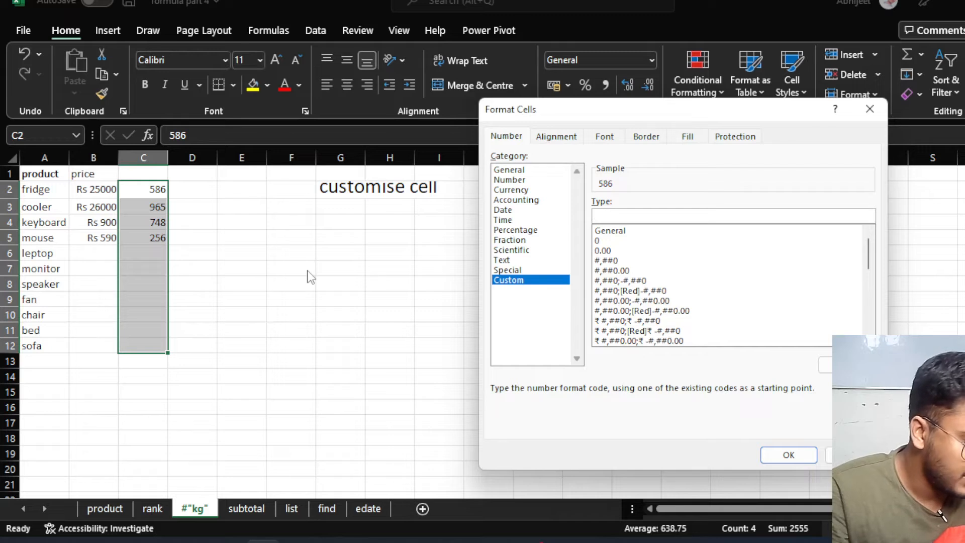
type("Rs")
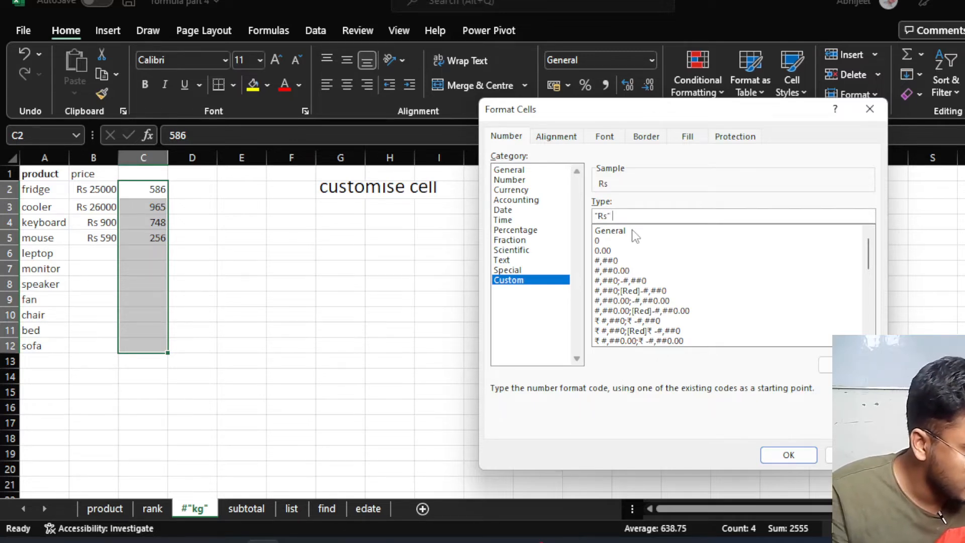
type("#")
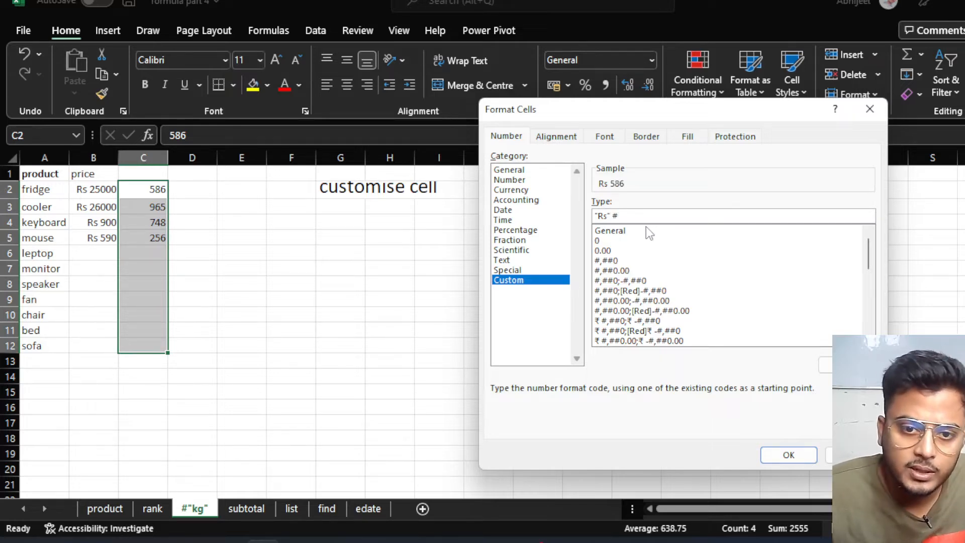
left_click(786, 455)
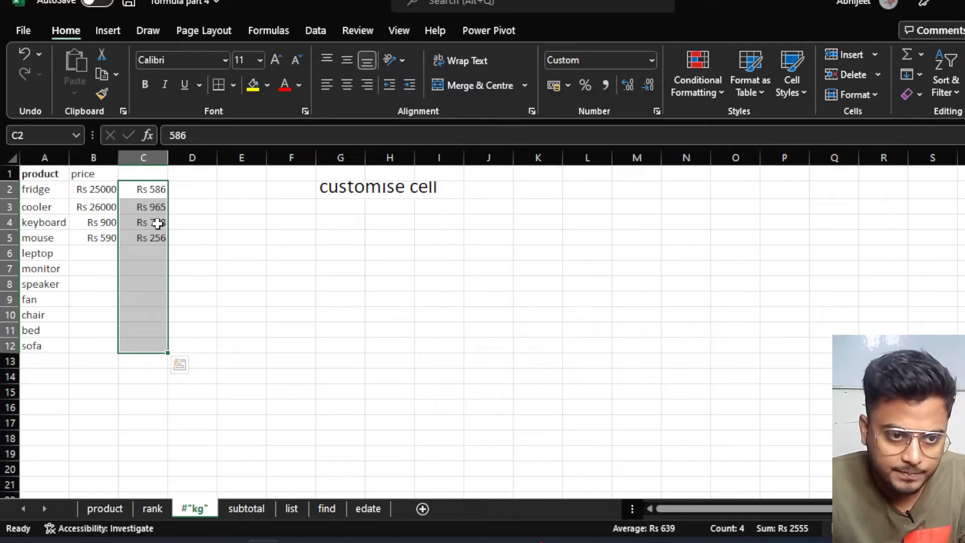
Enter 560 as leptop's value in C6, displayed as Rs 560.
left_click(152, 251)
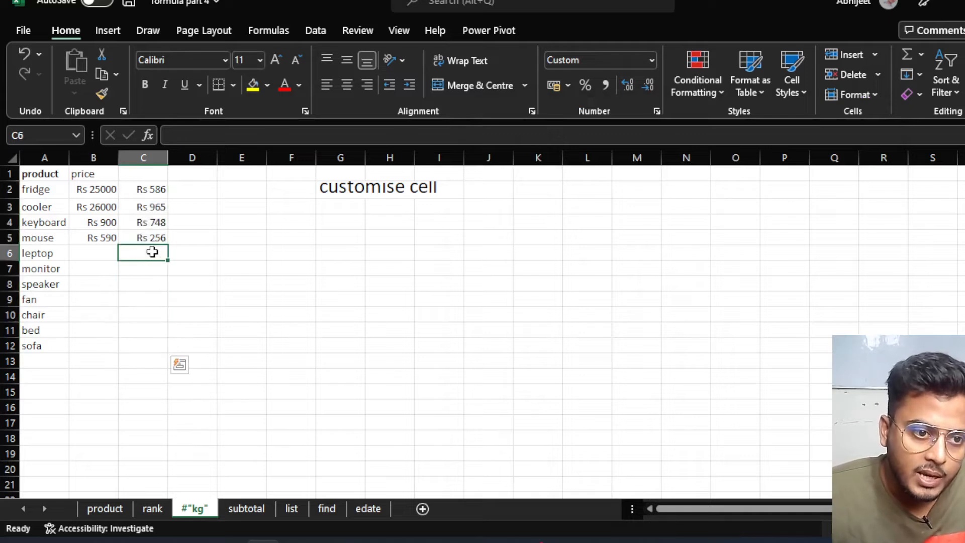
type("560")
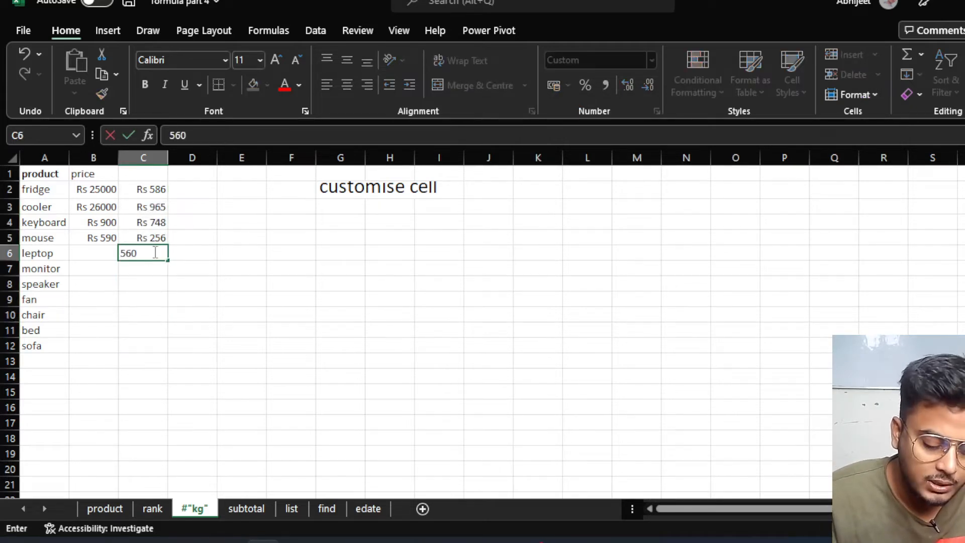
key("Return")
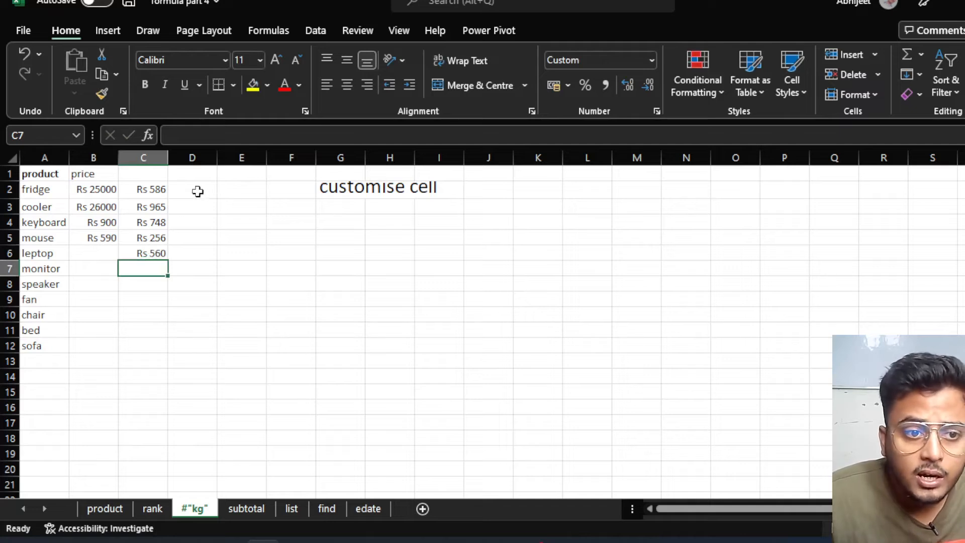
left_click_drag(198, 192, 189, 346)
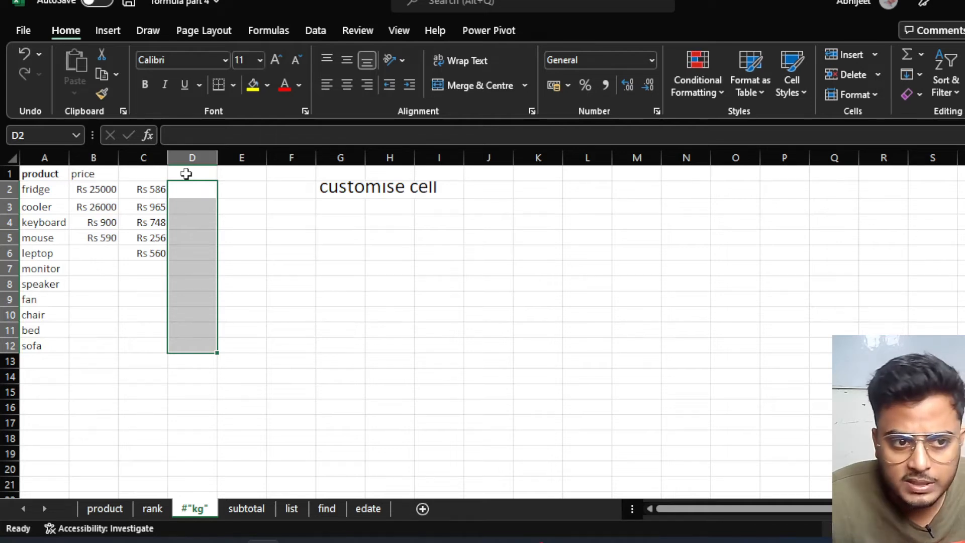
Type the heading 'unit' in cell D1.
left_click(186, 174)
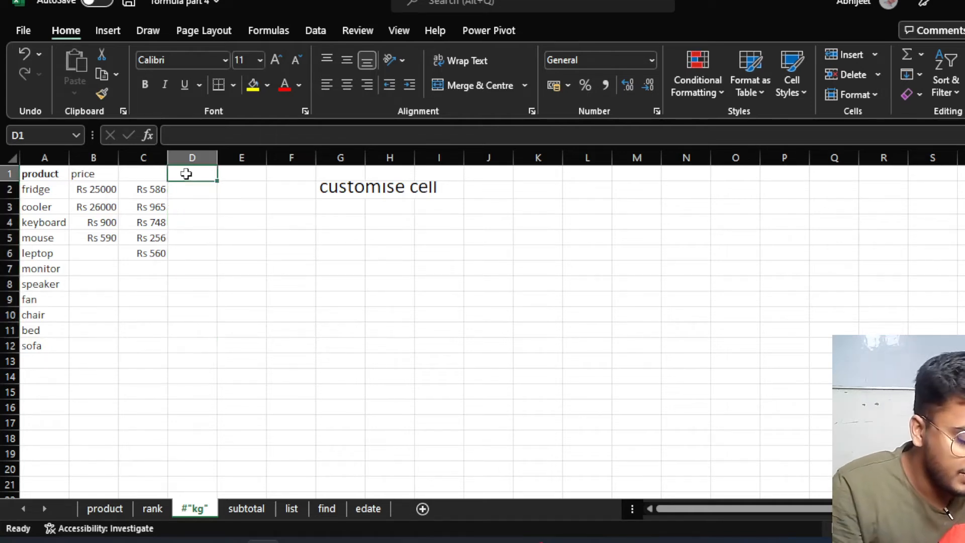
type("unit")
key("Return")
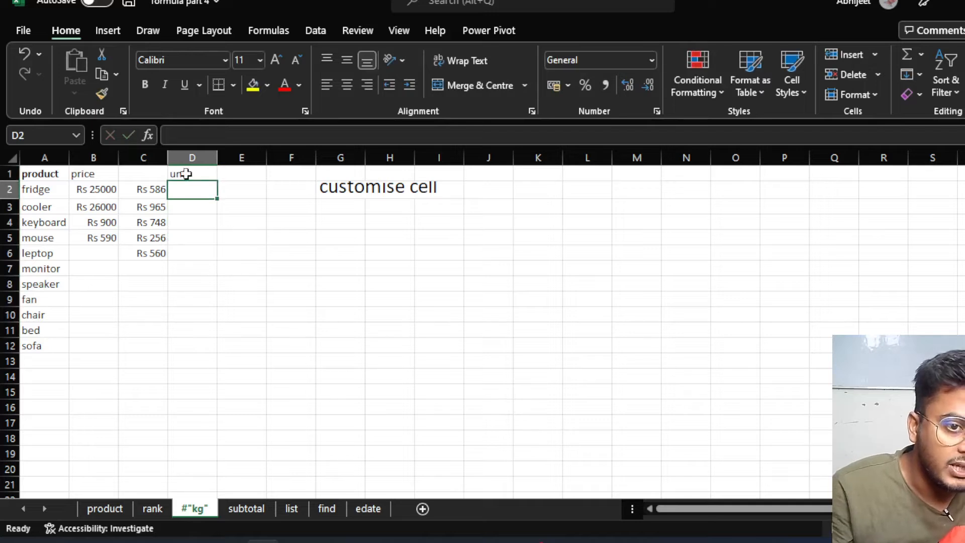
Apply the custom number format # "pcs" to D2:D12.
left_click_drag(201, 189, 200, 352)
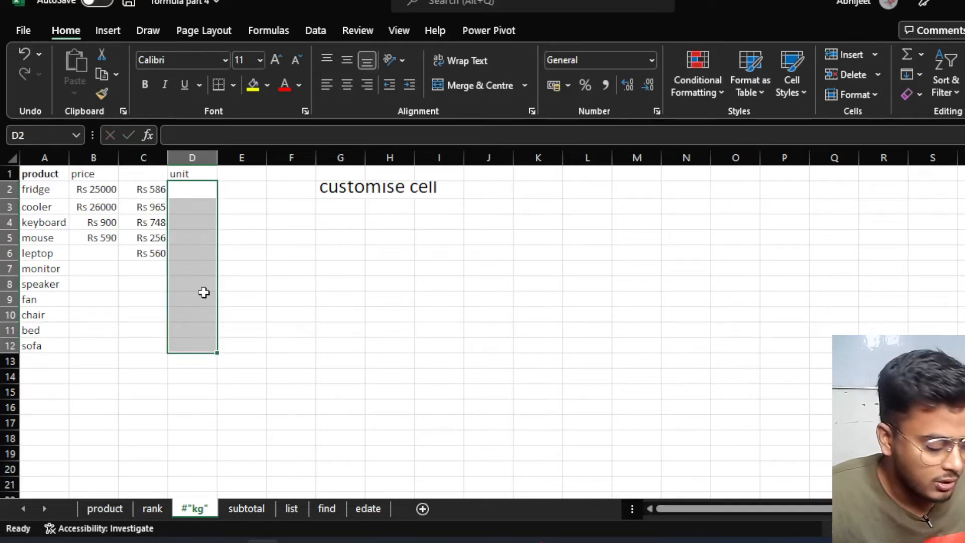
key("ctrl+1")
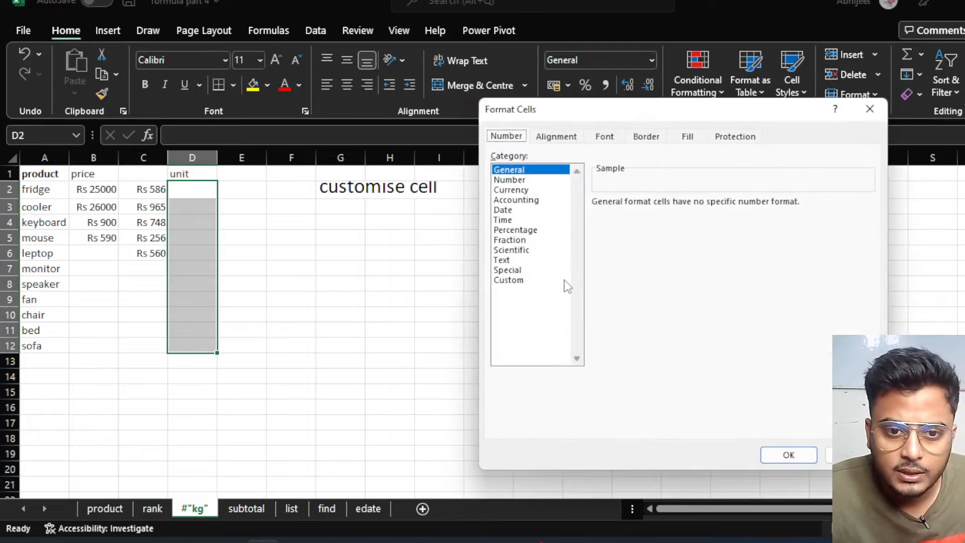
left_click(507, 280)
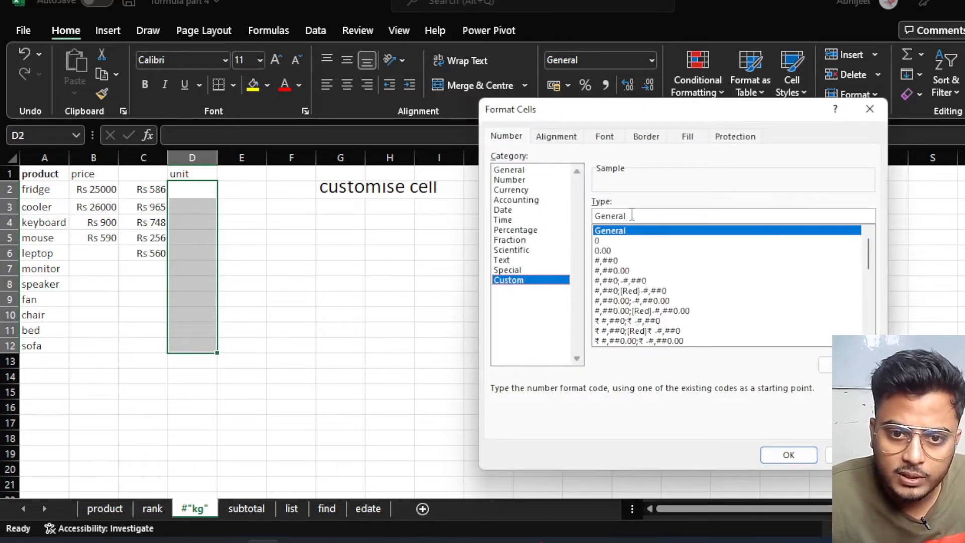
left_click_drag(633, 215, 596, 215)
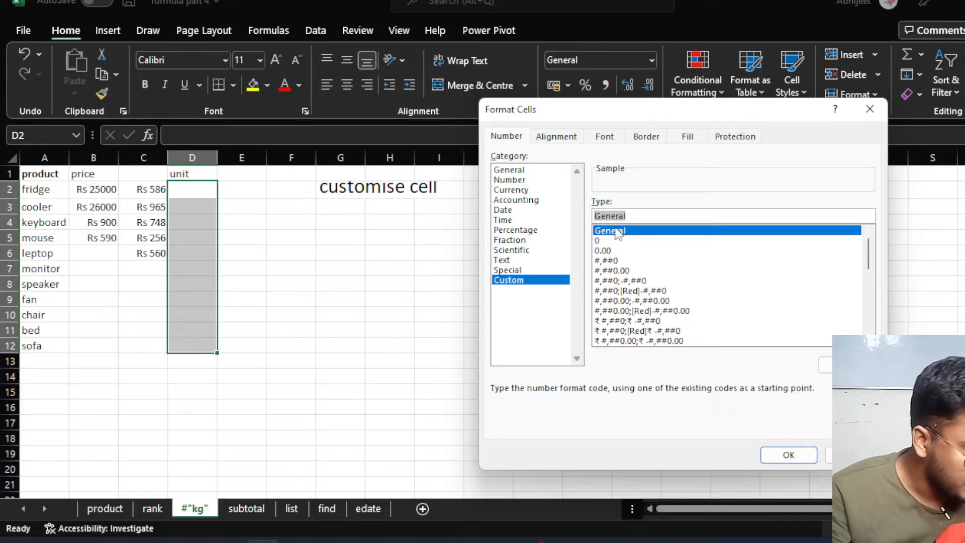
type("#")
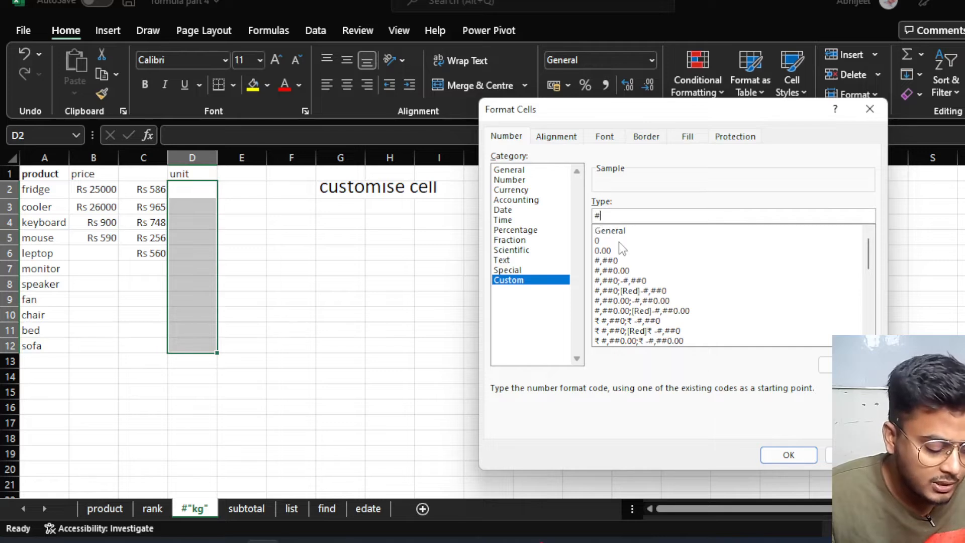
type(" \"")
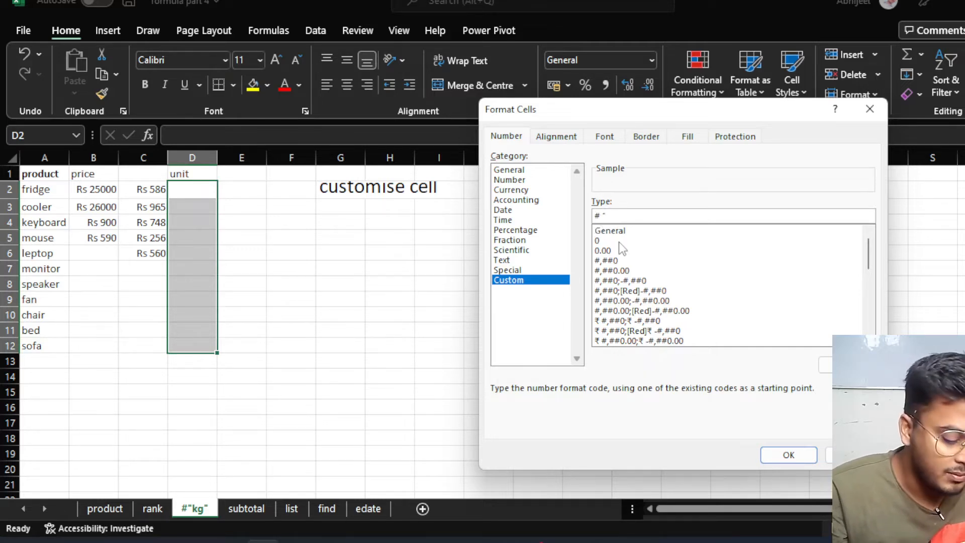
type("pcs")
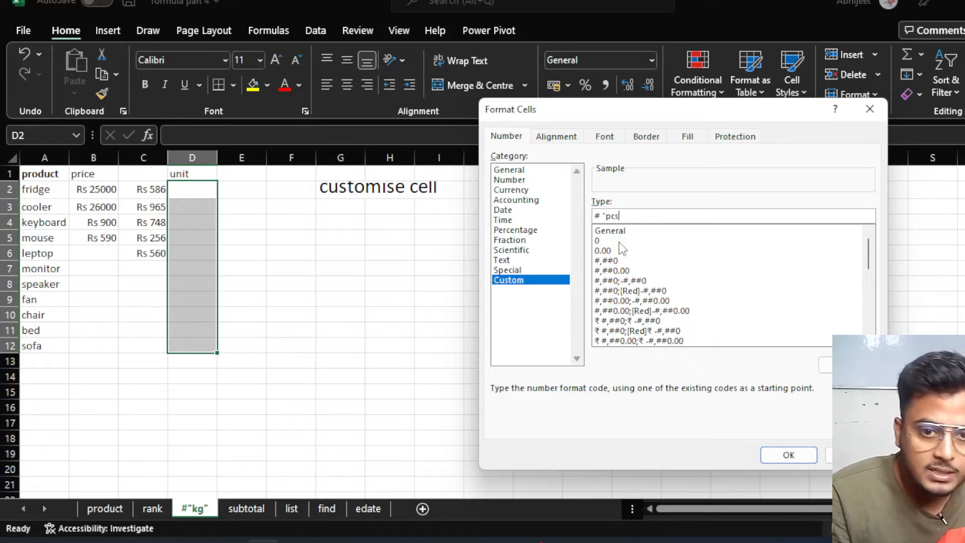
type("\"")
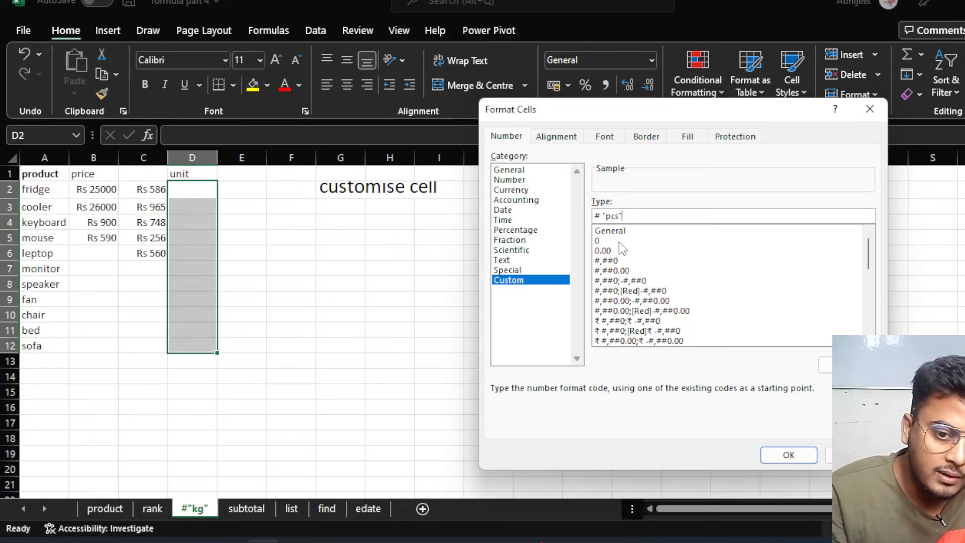
left_click(792, 457)
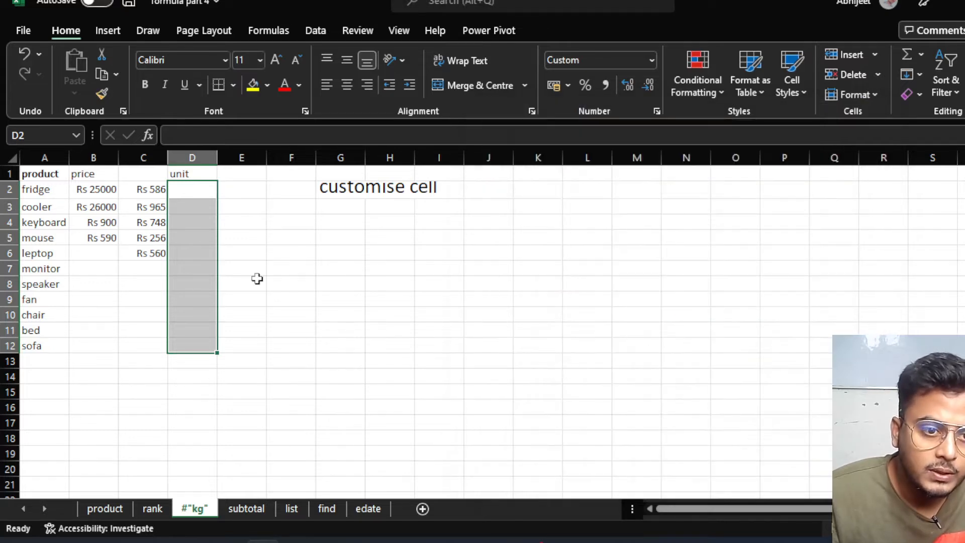
Enter unit counts 89, 63, 75, 14, 85, 64 and 75 in D2:D8, each shown with pcs.
left_click(195, 194)
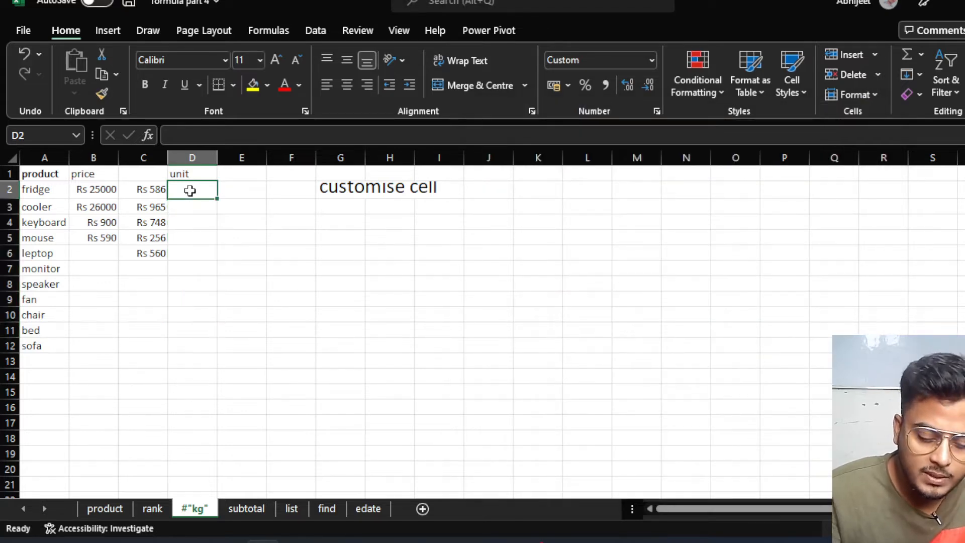
type("89")
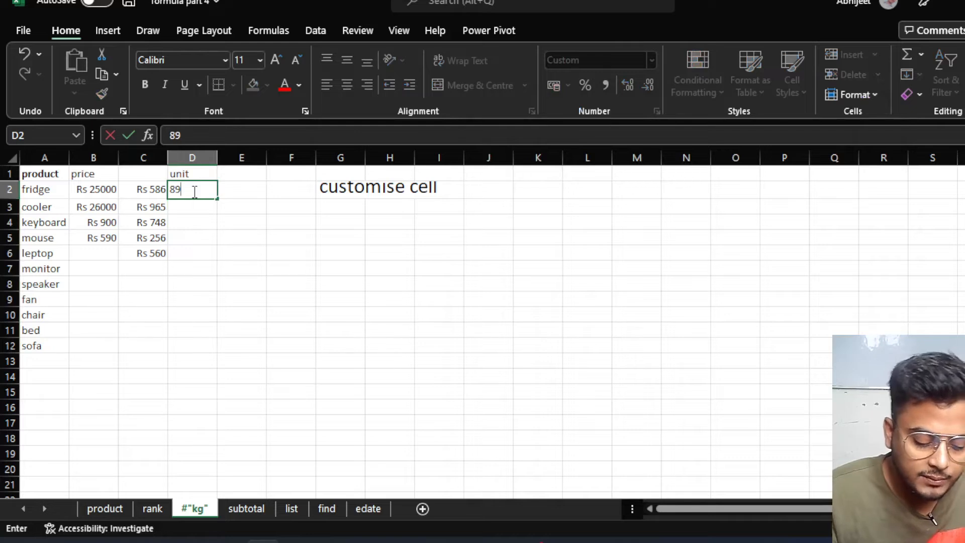
key("Return")
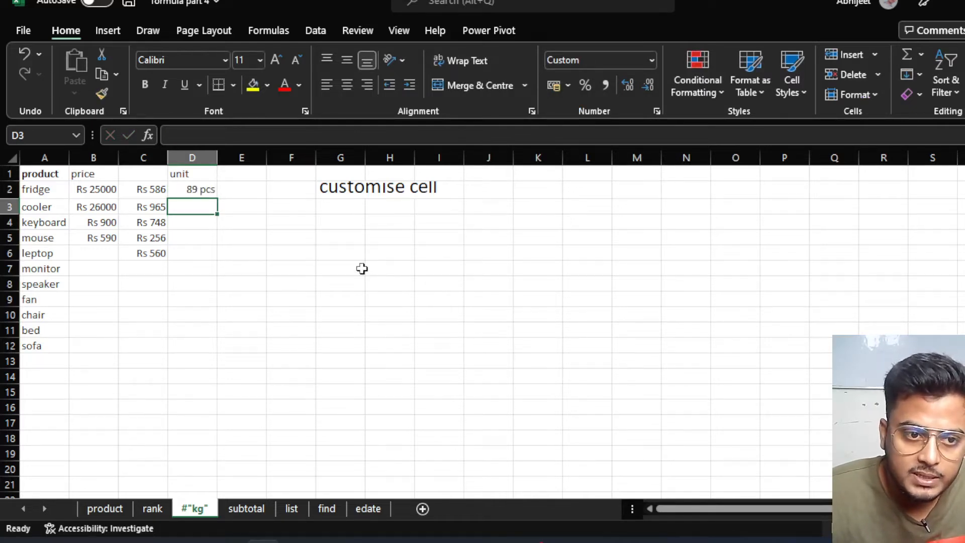
type("63")
key("Return")
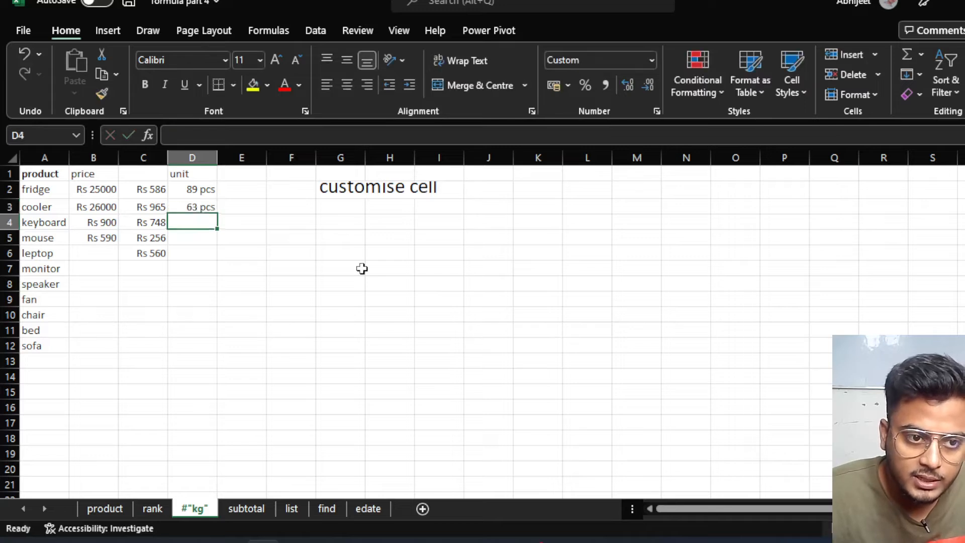
type("75")
key("Return")
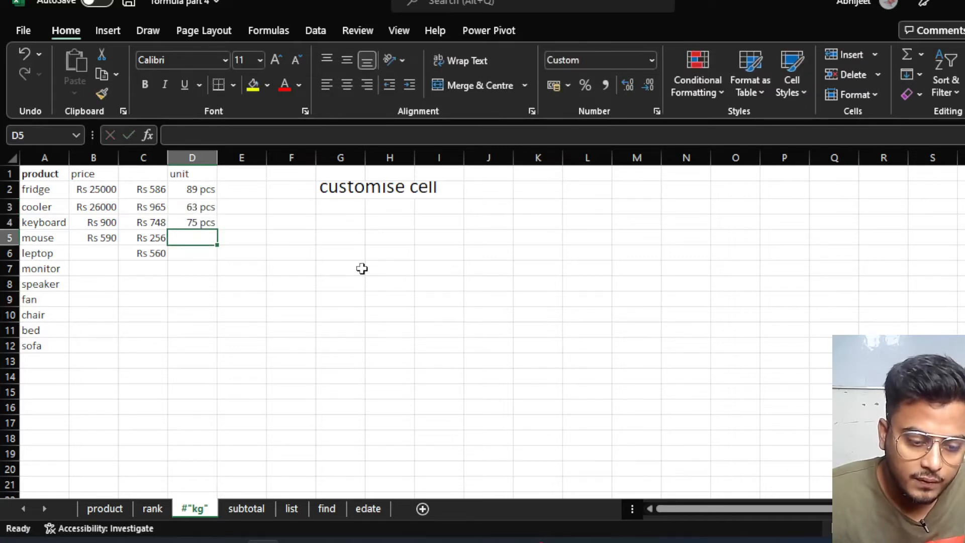
type("14")
key("Return")
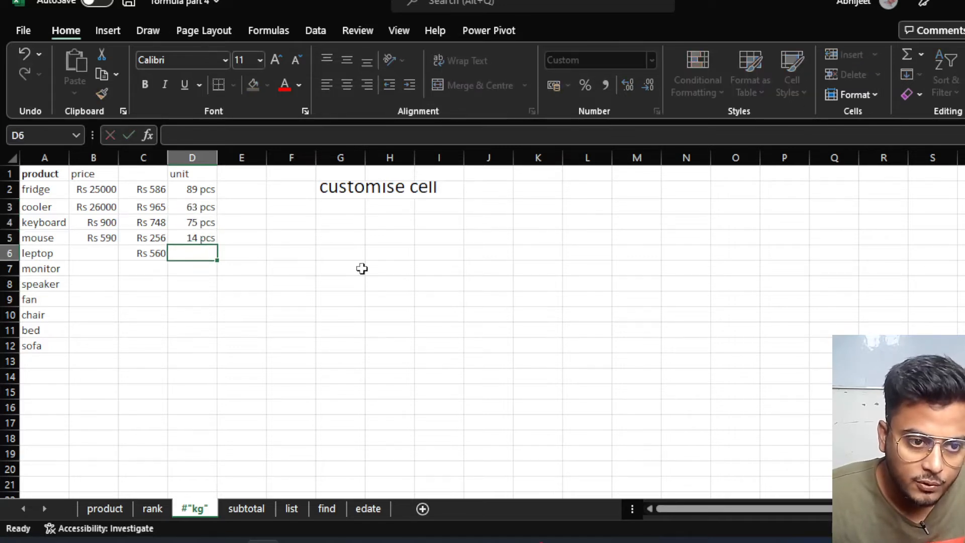
type("85")
key("Return")
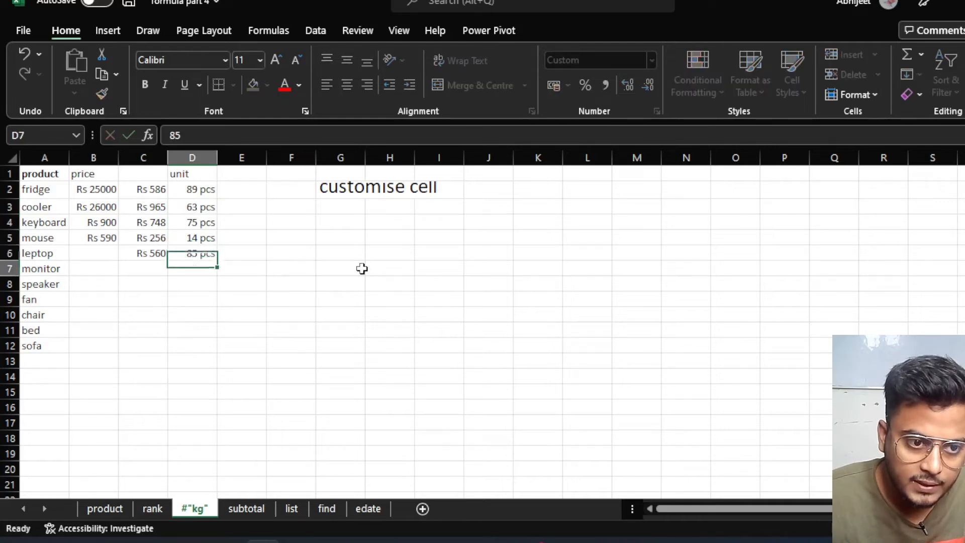
type("64")
key("Return")
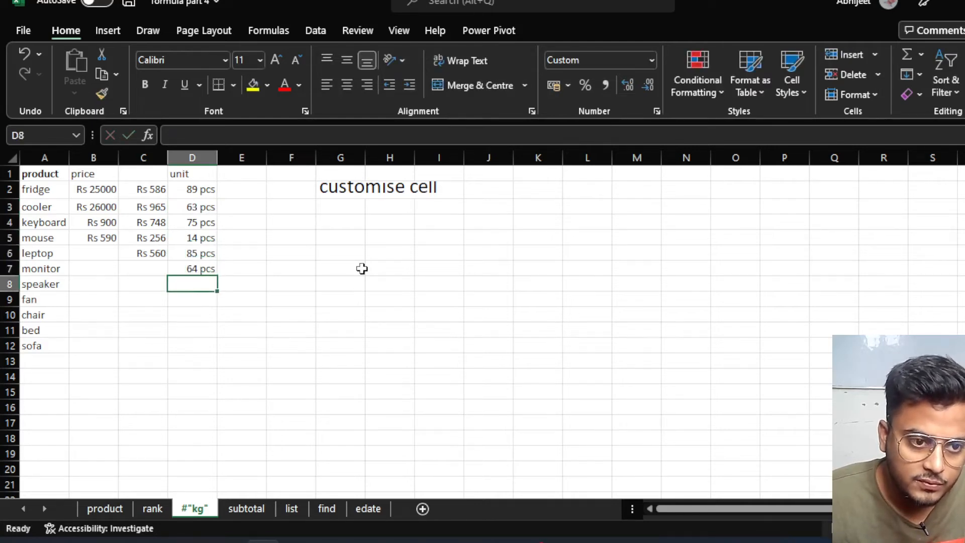
type("75")
key("Return")
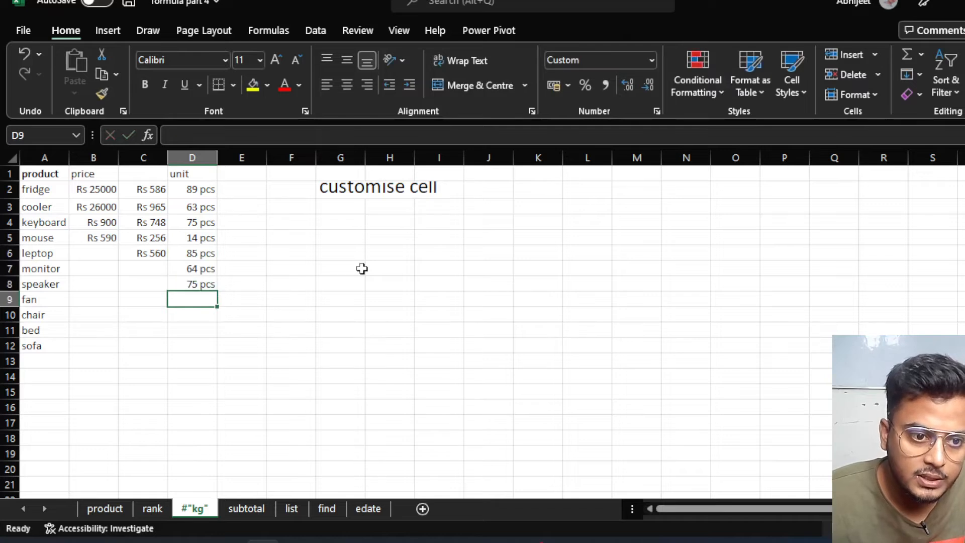
left_click(252, 177)
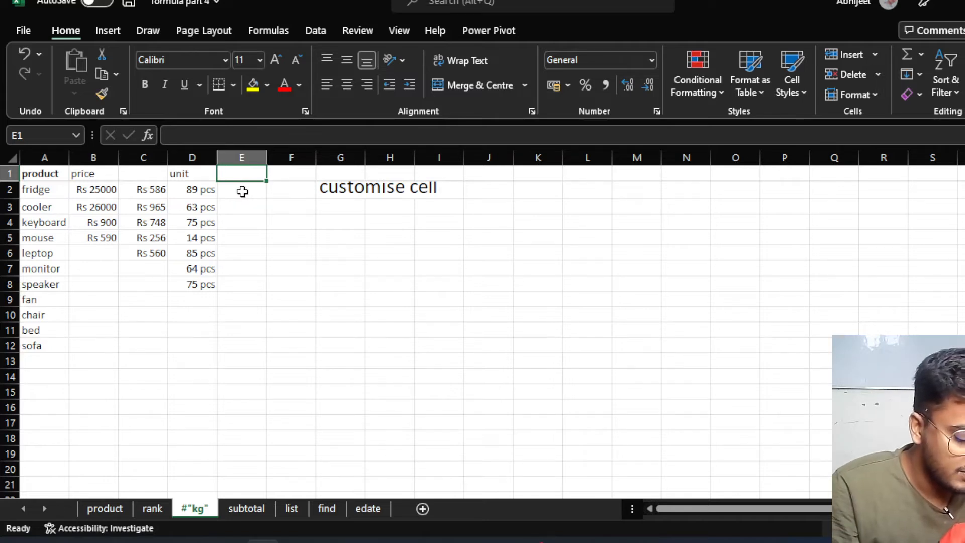
Type the heading 'kg' in E1 and select E2:E12.
type("kg")
key("Return")
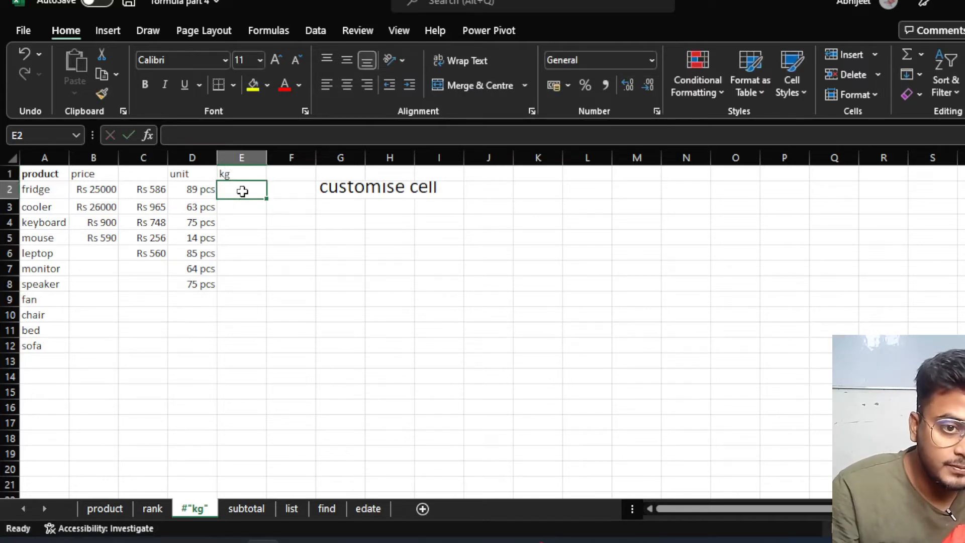
left_click_drag(242, 191, 233, 281)
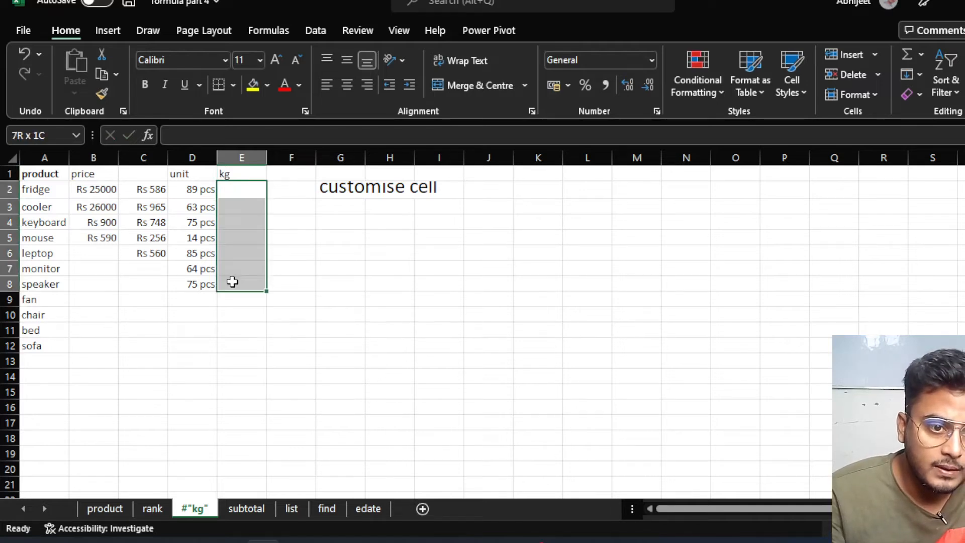
left_click_drag(244, 189, 252, 347)
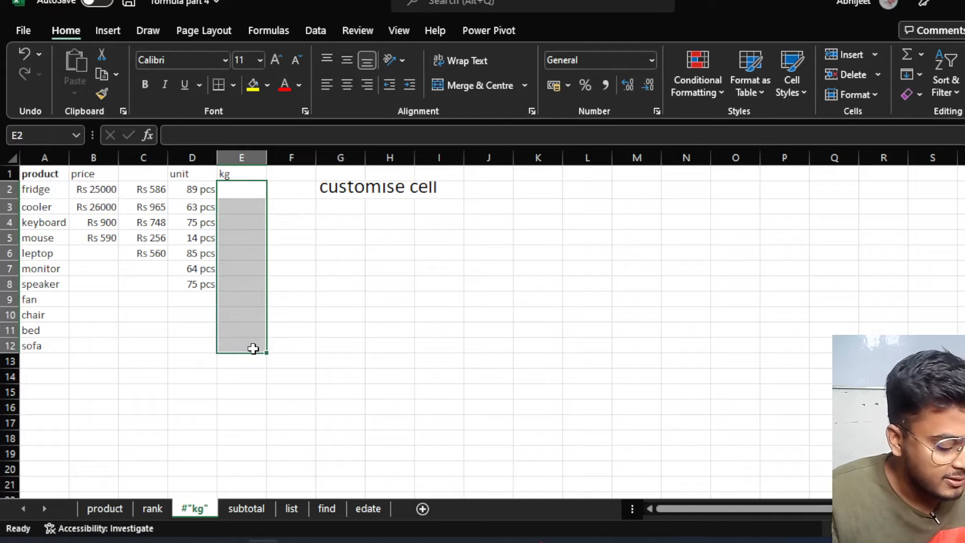
Apply the custom number format # "kg" to E2:E12.
key("ctrl+1")
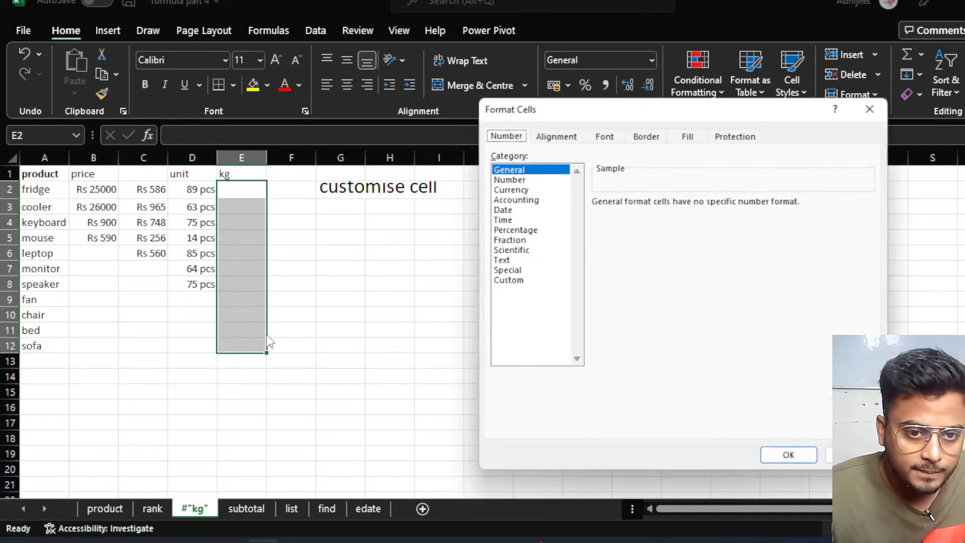
left_click(519, 281)
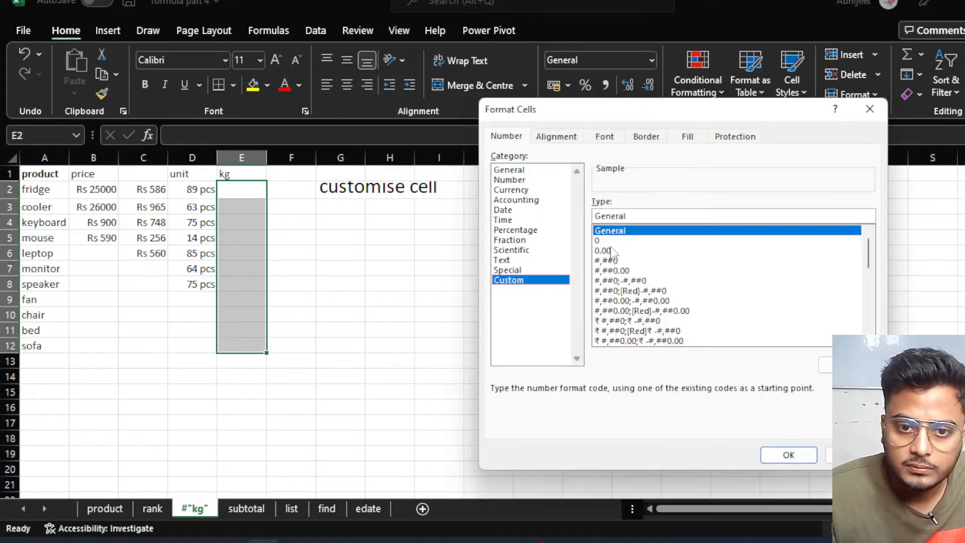
left_click(631, 216)
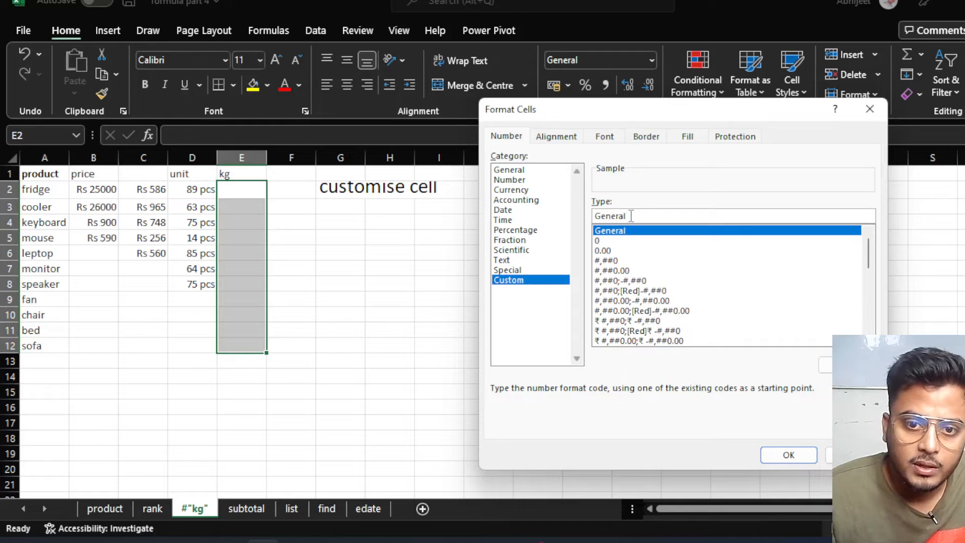
left_click_drag(631, 216, 594, 216)
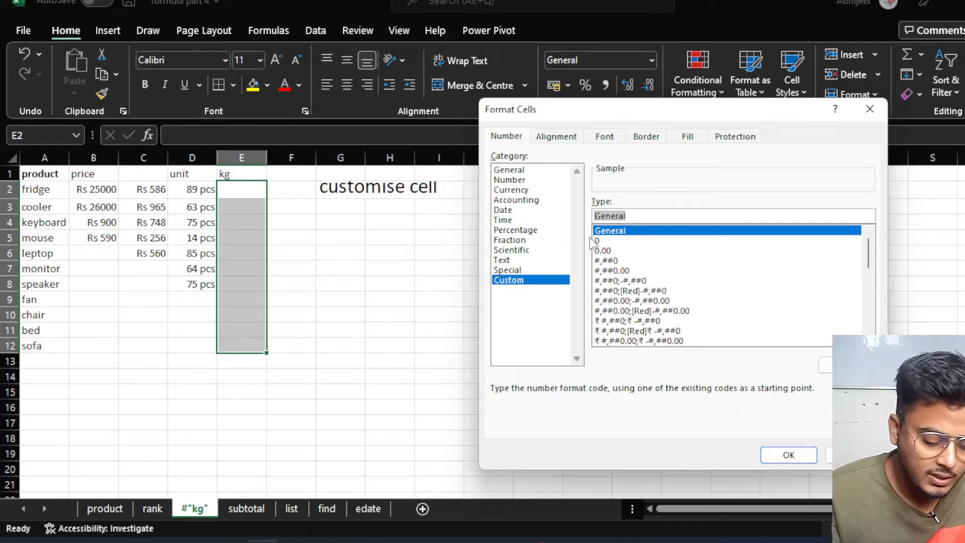
type("# ")
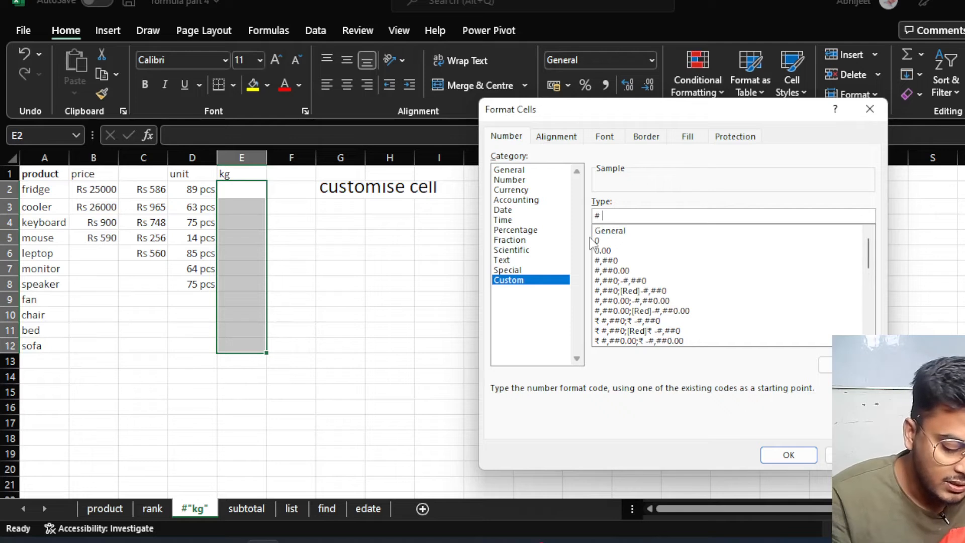
type("\"")
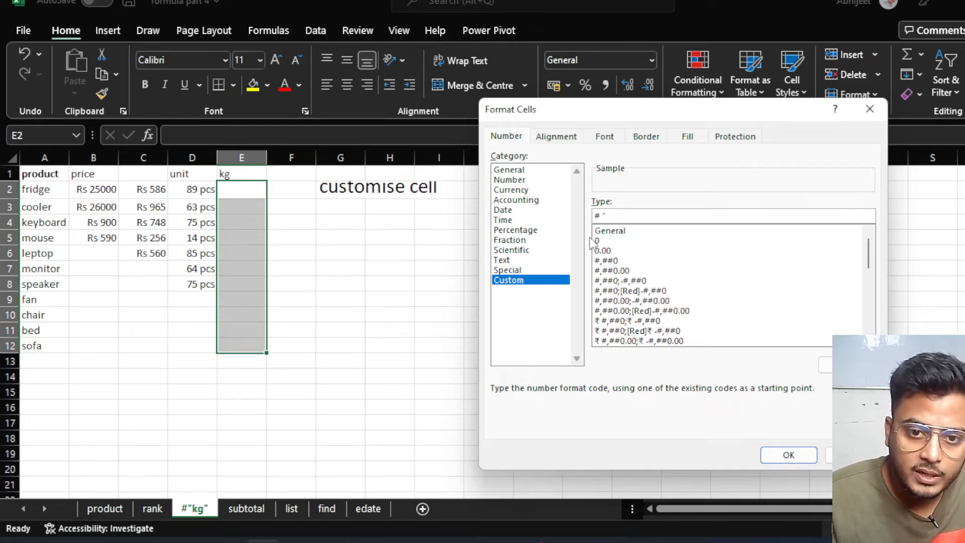
type("kg")
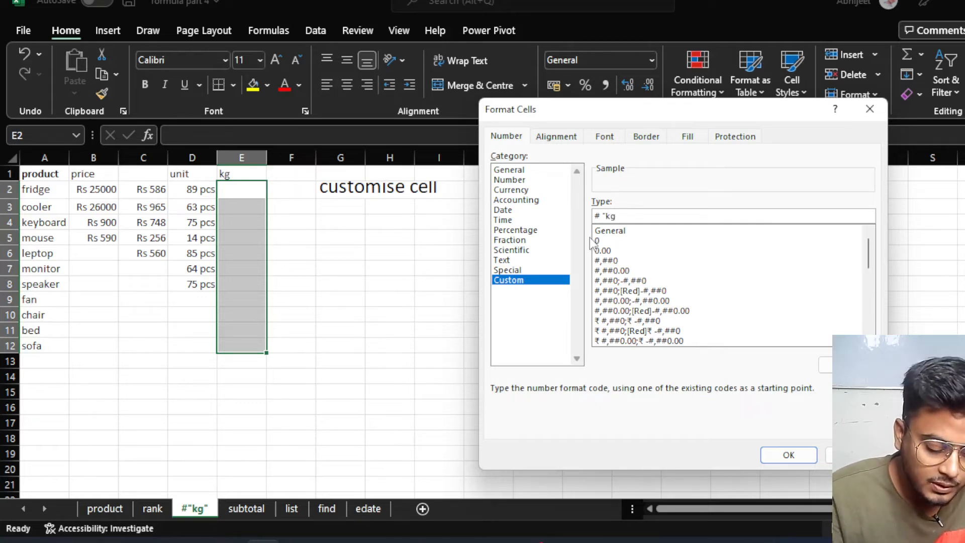
type("\"")
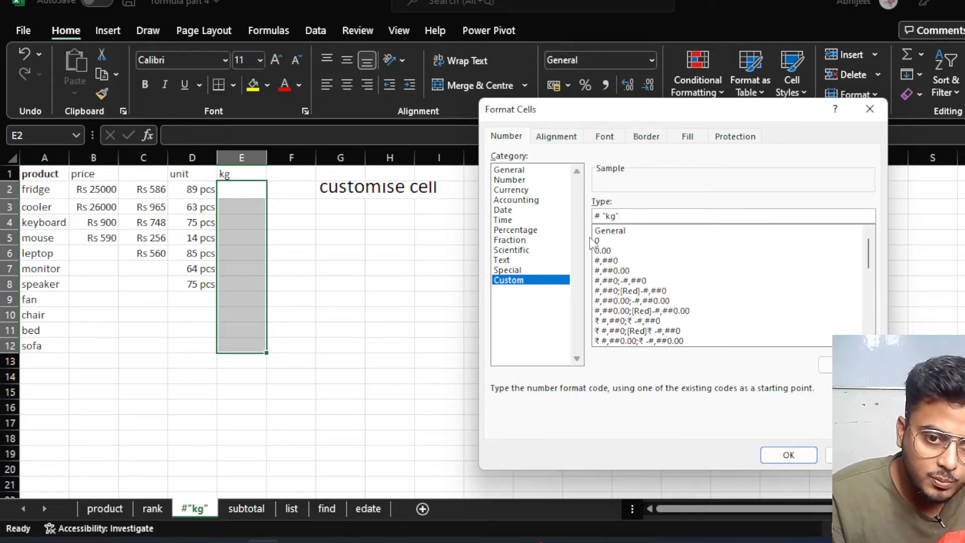
left_click(788, 455)
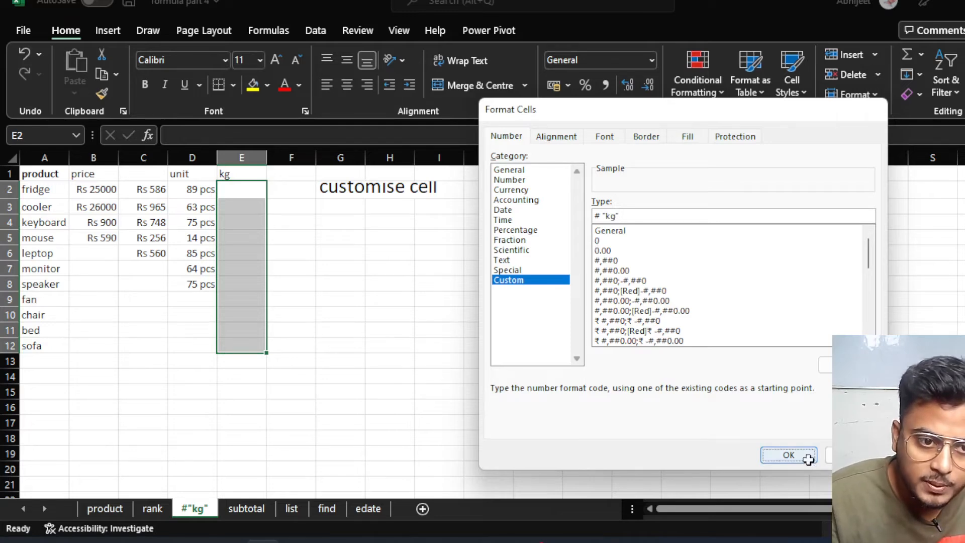
Enter weights 45, 95 and 478 in E2:E4, displayed as 45 kg, 95 kg and 478 kg.
left_click(239, 193)
type("45")
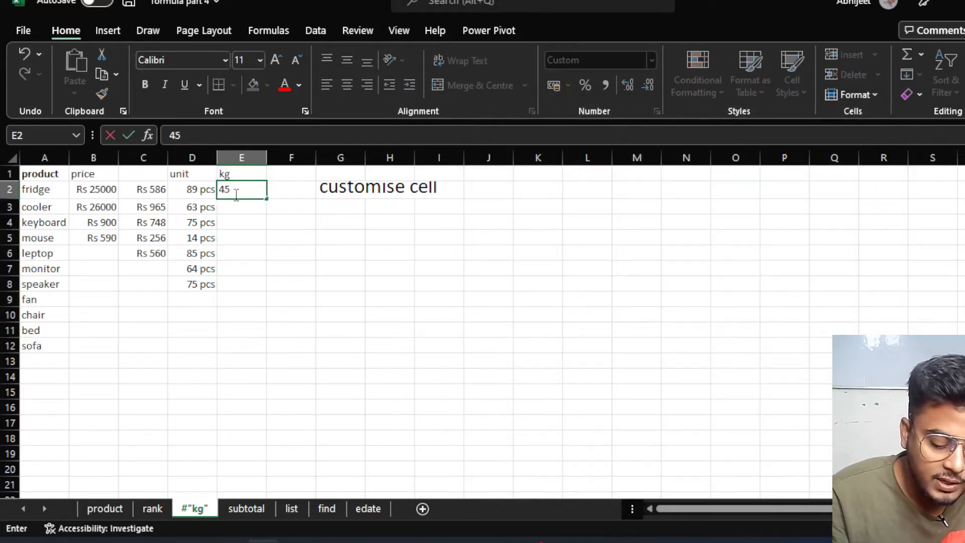
key("Return")
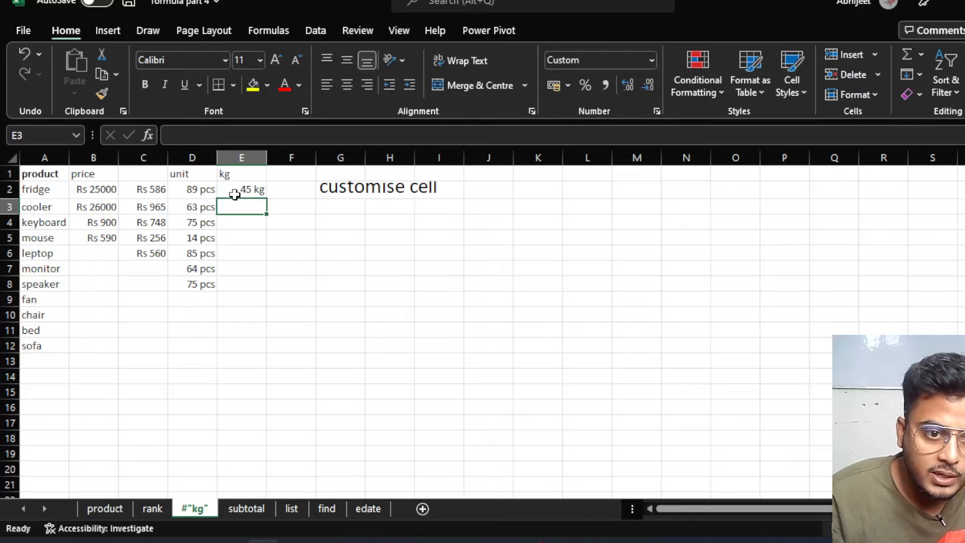
type("95")
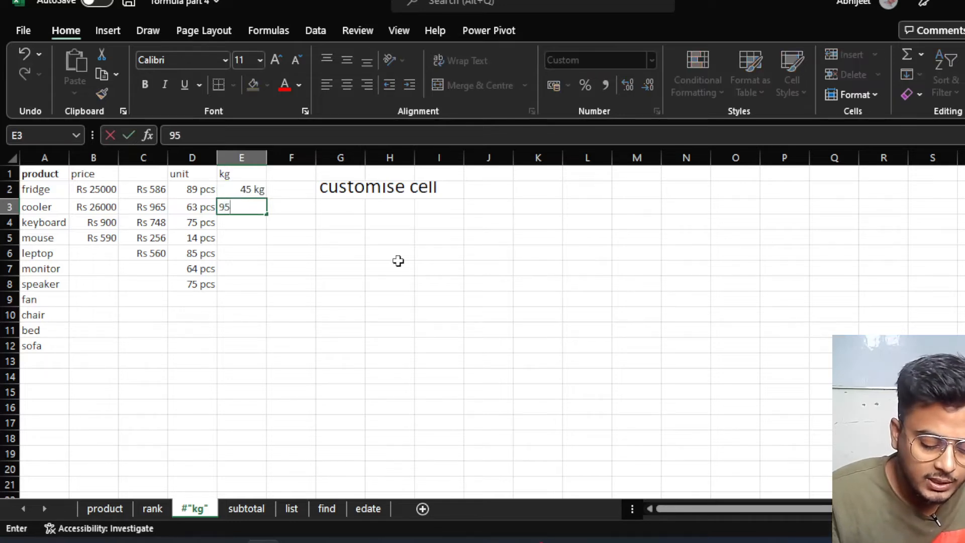
key("Return")
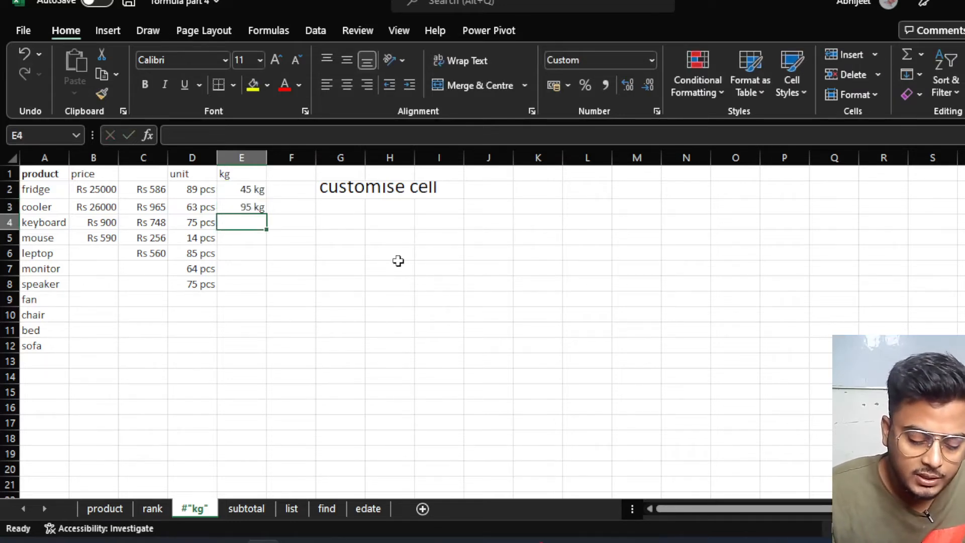
type("478")
key("Return")
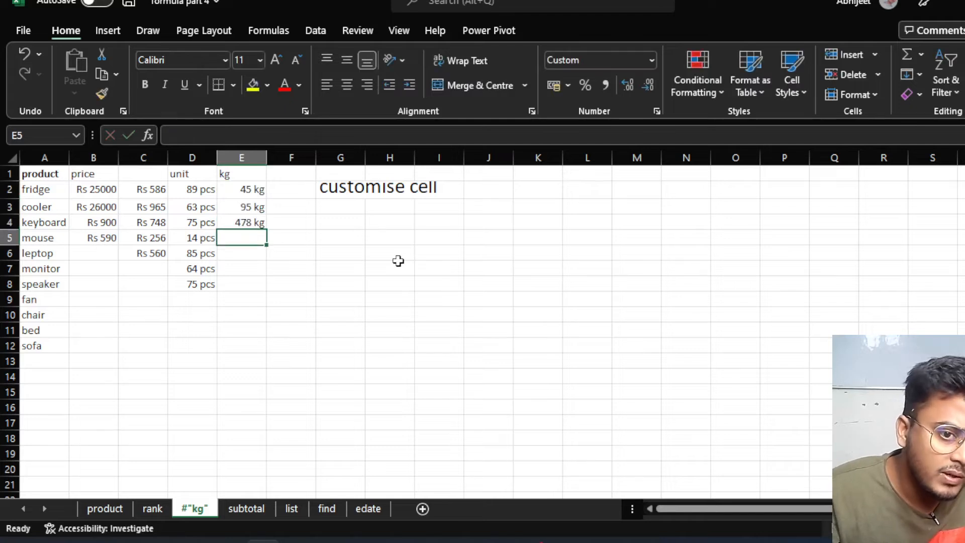
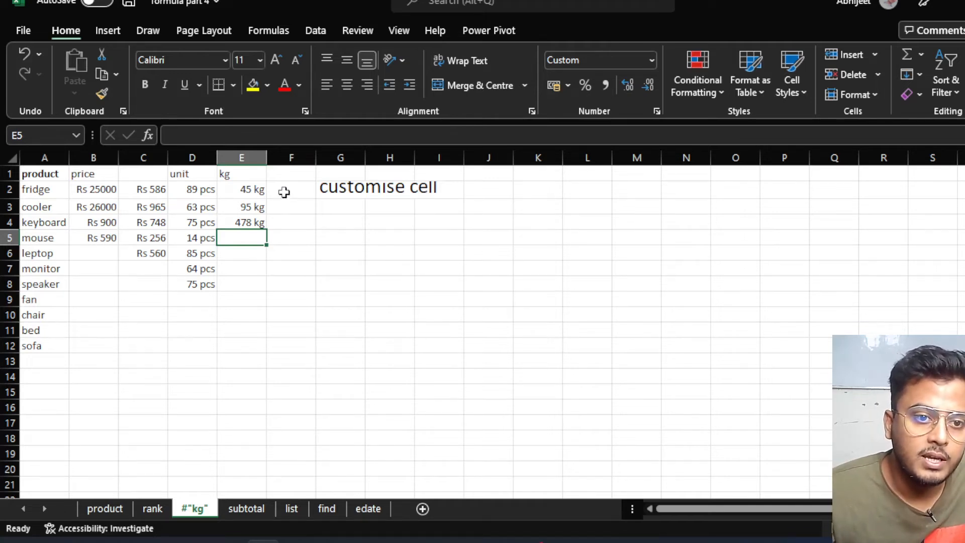
Enter the quantity 2 in F4 and change the keyboard weight in E4 to 75 kg.
left_click(299, 221)
type("5")
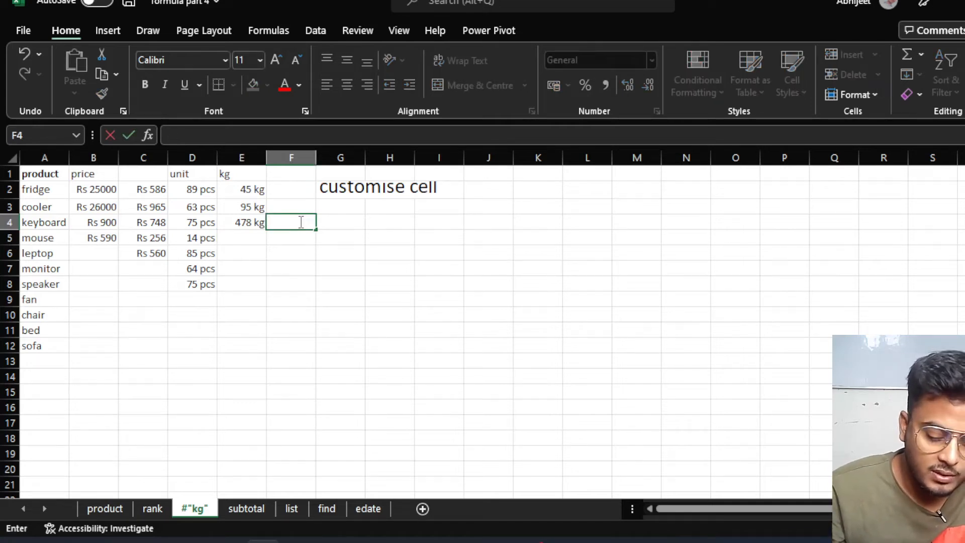
left_click(357, 229)
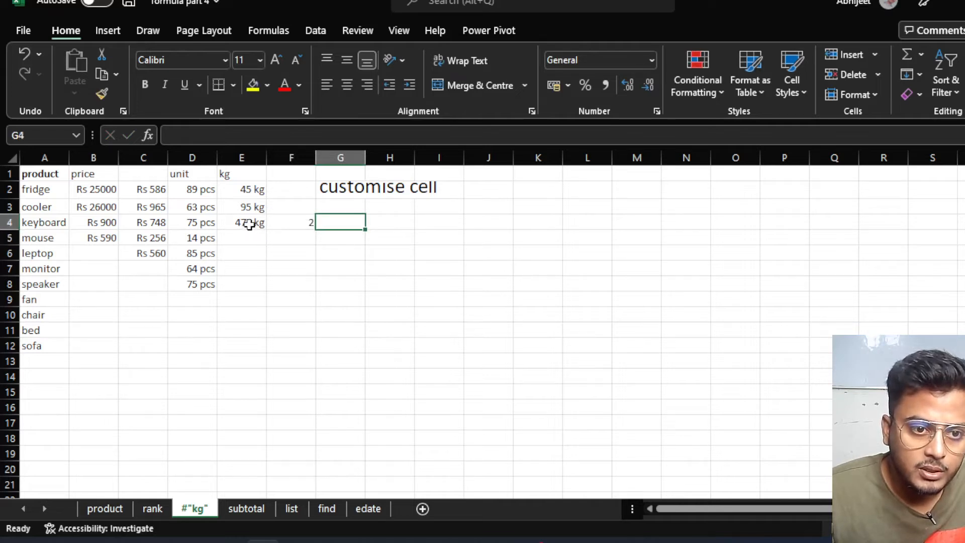
left_click(250, 224)
type("75")
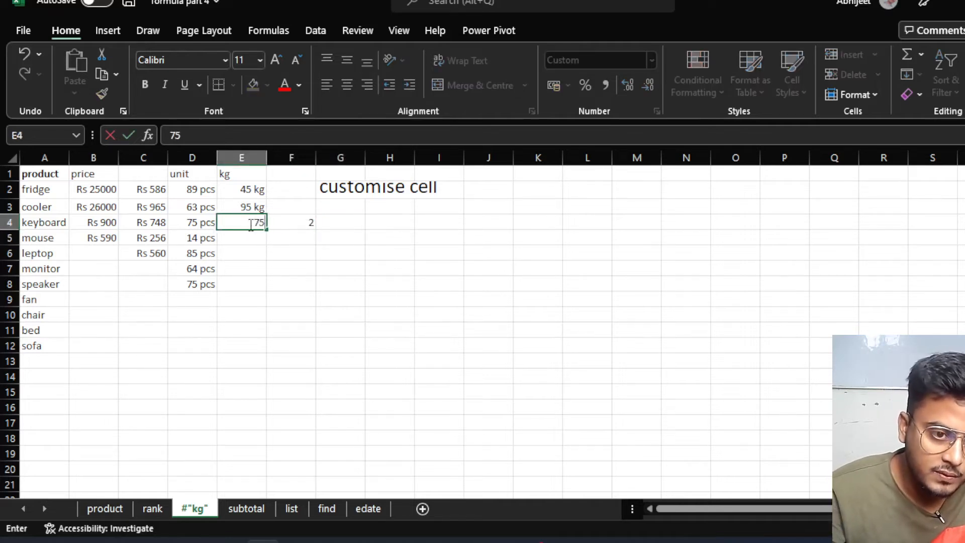
left_click(255, 297)
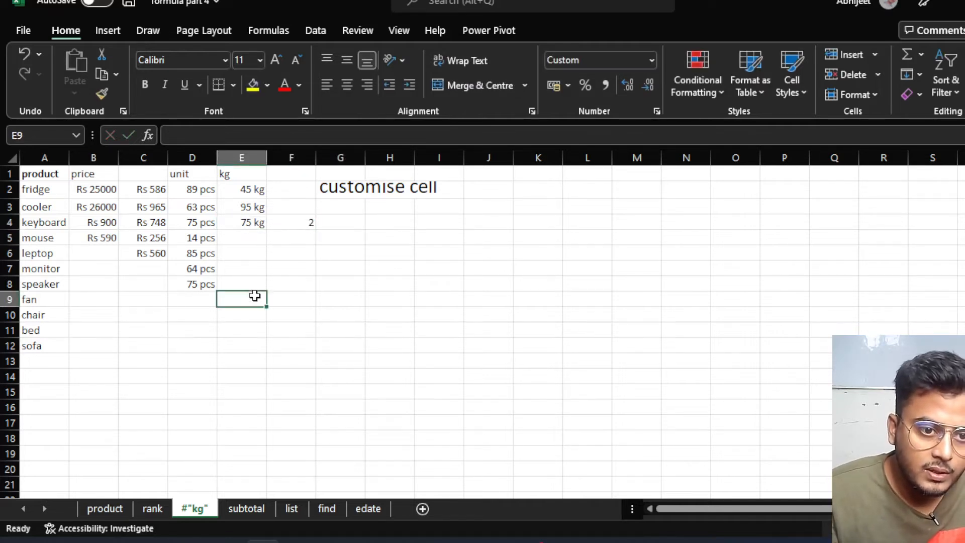
left_click(315, 224)
left_click(328, 222)
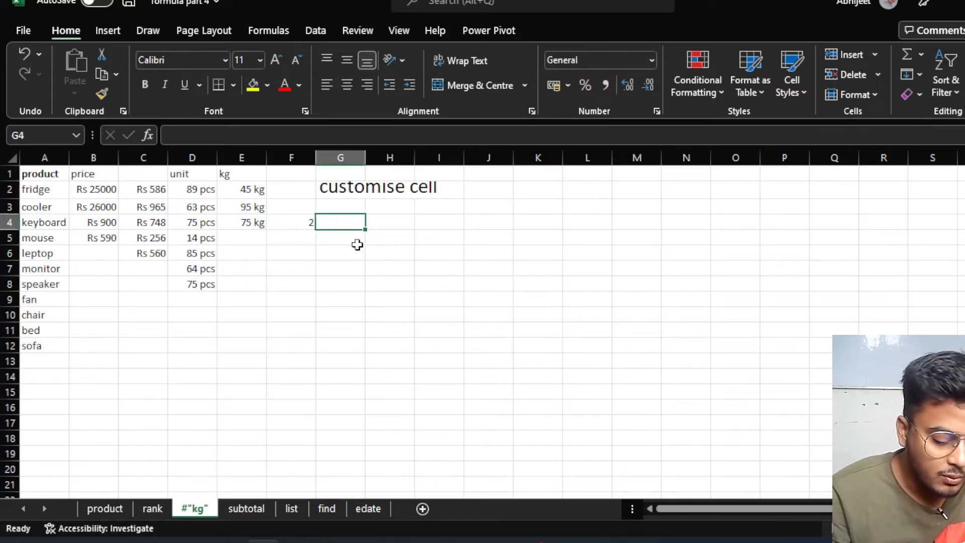
Enter =E4*F4 in G4 to multiply the 75 kg weight by 2, giving 150.
type("=")
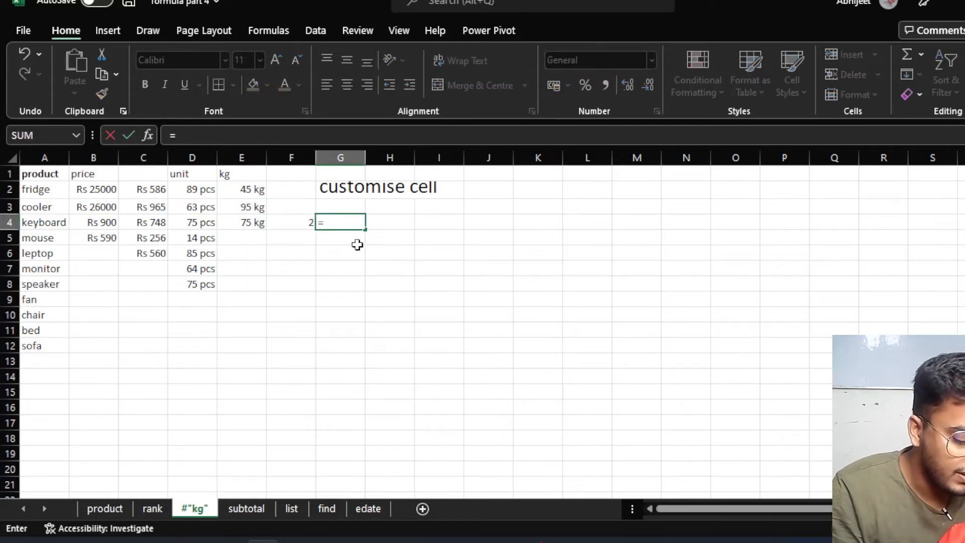
type("7")
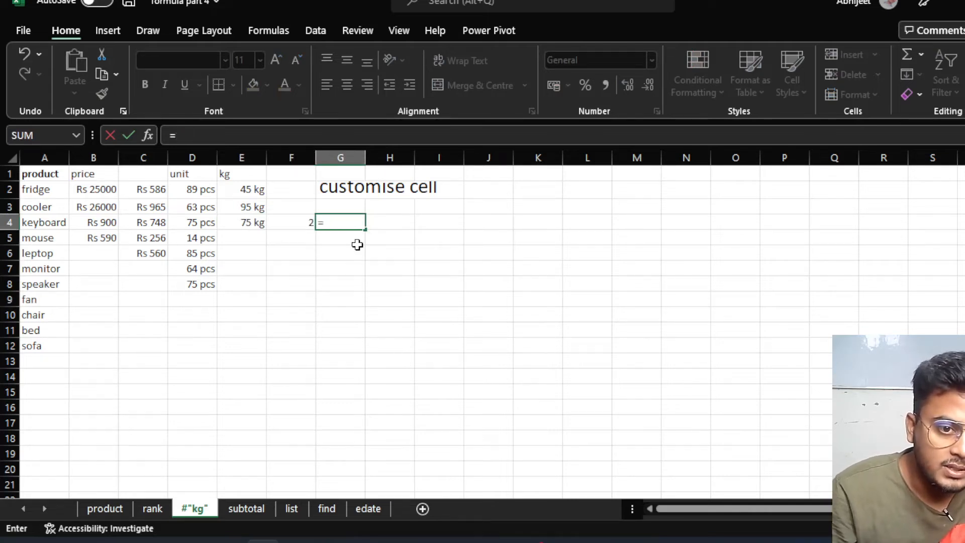
left_click(243, 220)
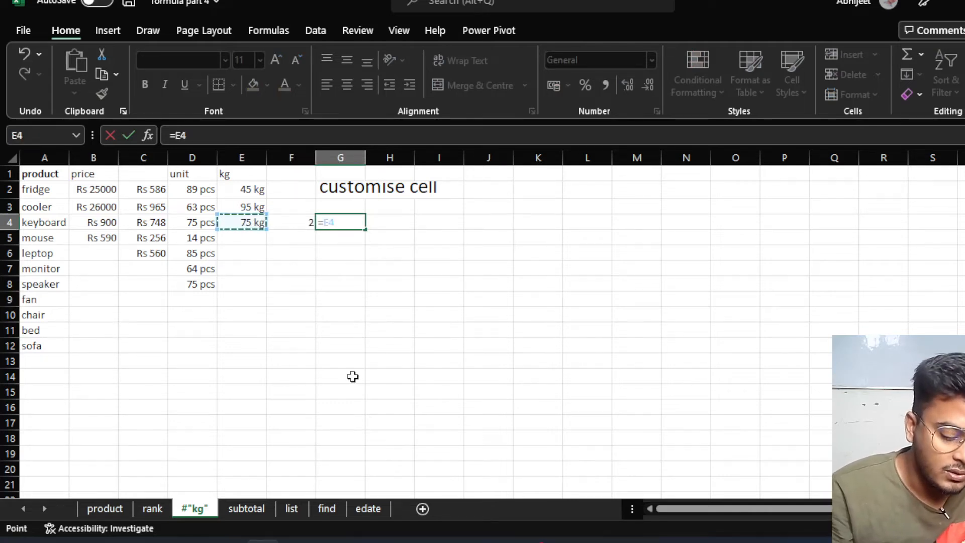
type("*")
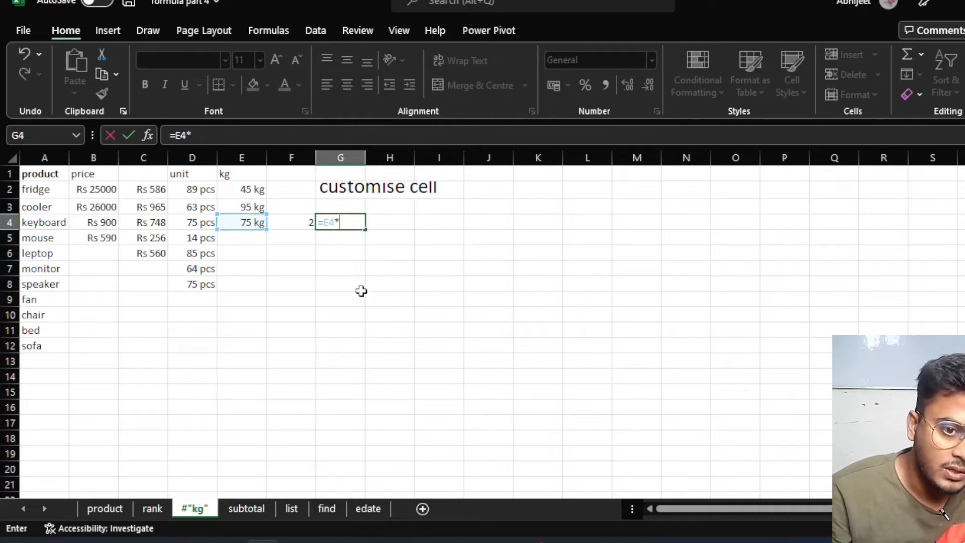
left_click(293, 224)
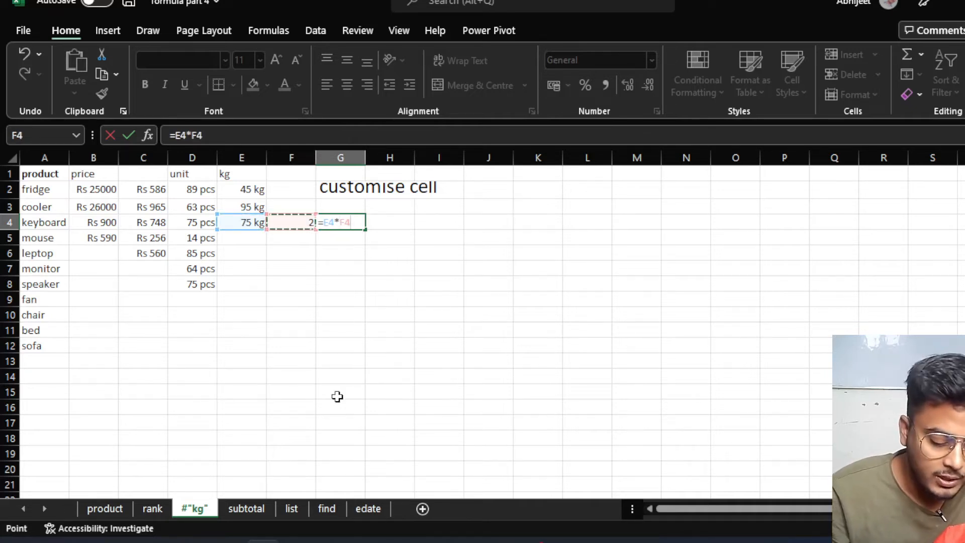
key("Return")
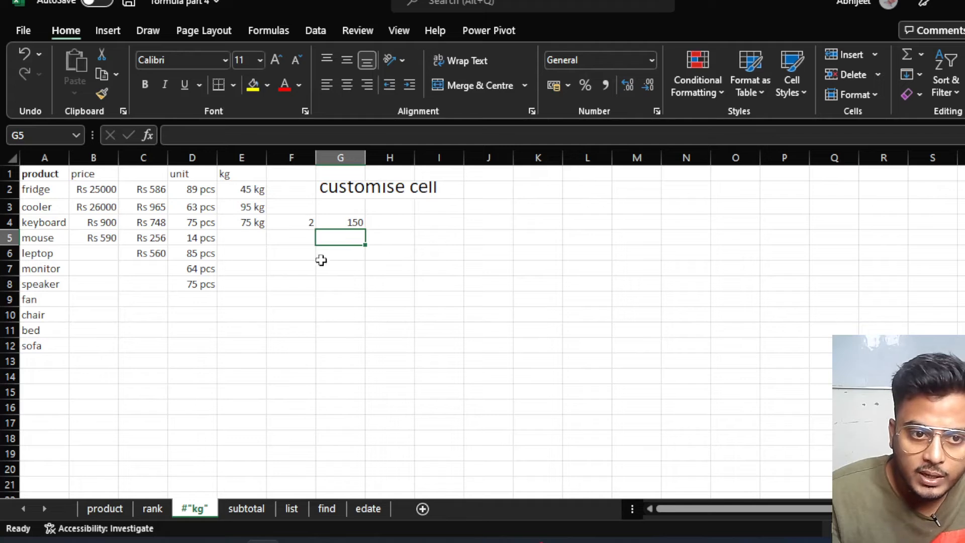
left_click(236, 253)
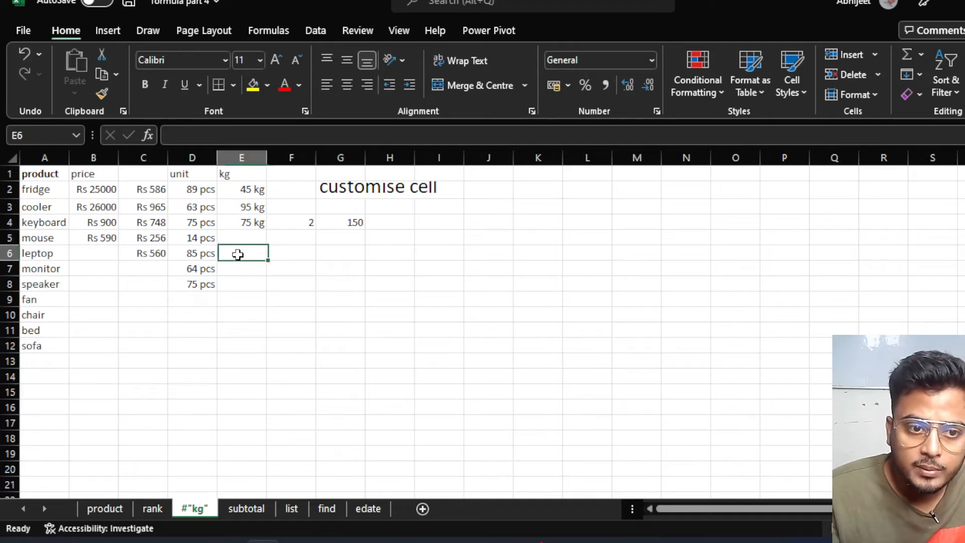
left_click(283, 257)
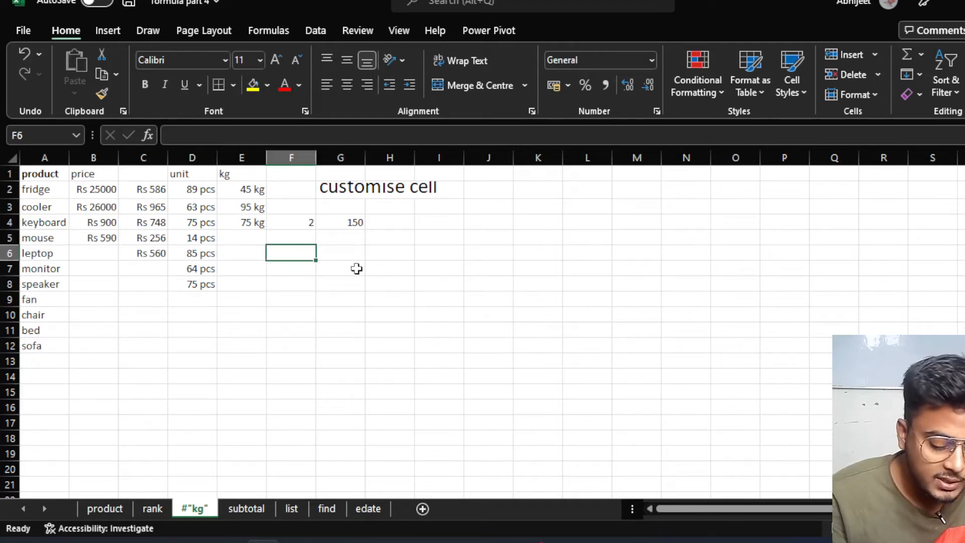
Type the text 75 kg in F6 and the number 2 in G6.
type("75 kg")
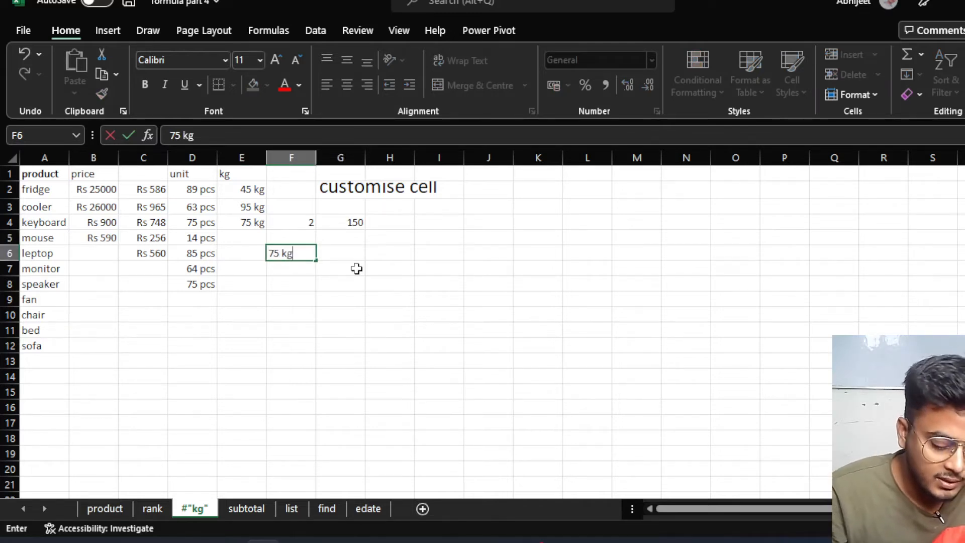
key("Return")
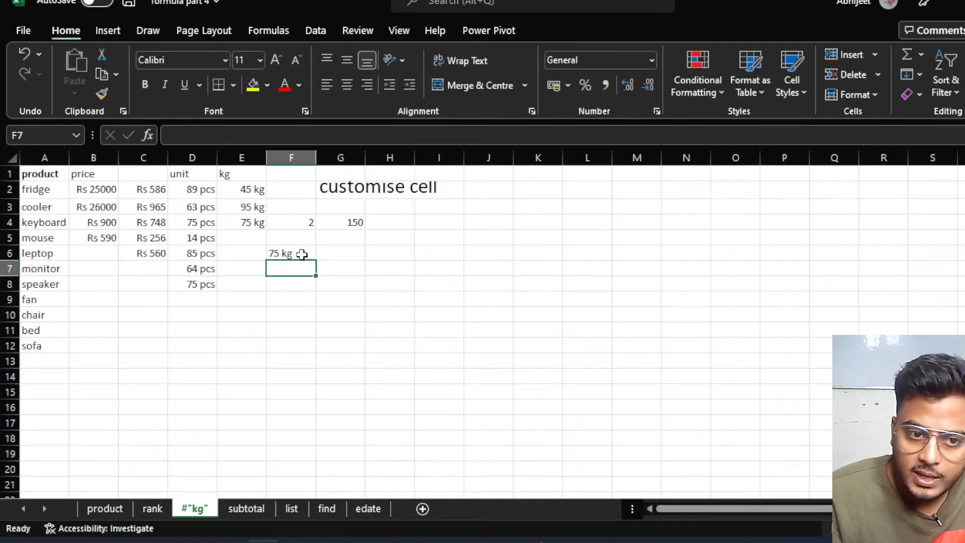
left_click(303, 253)
left_click(345, 252)
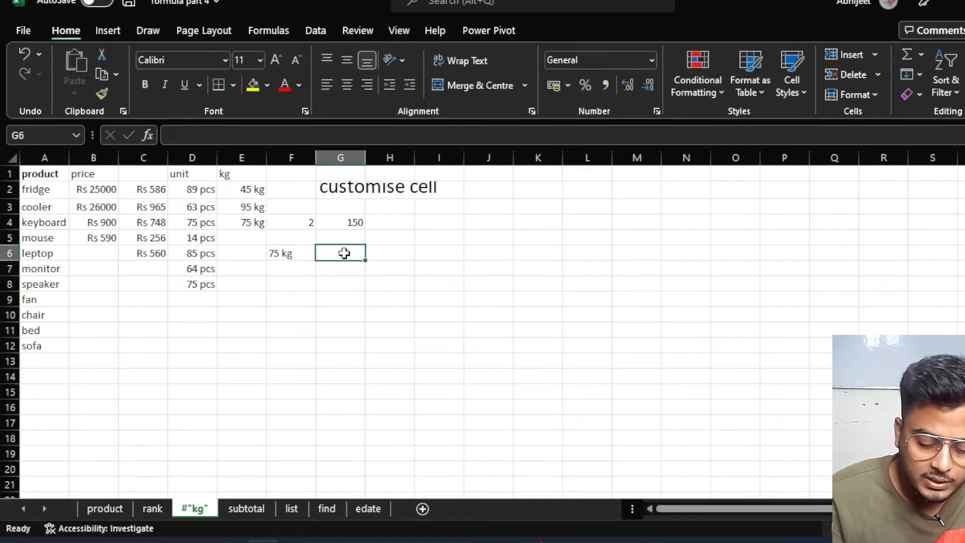
type("2")
left_click(403, 254)
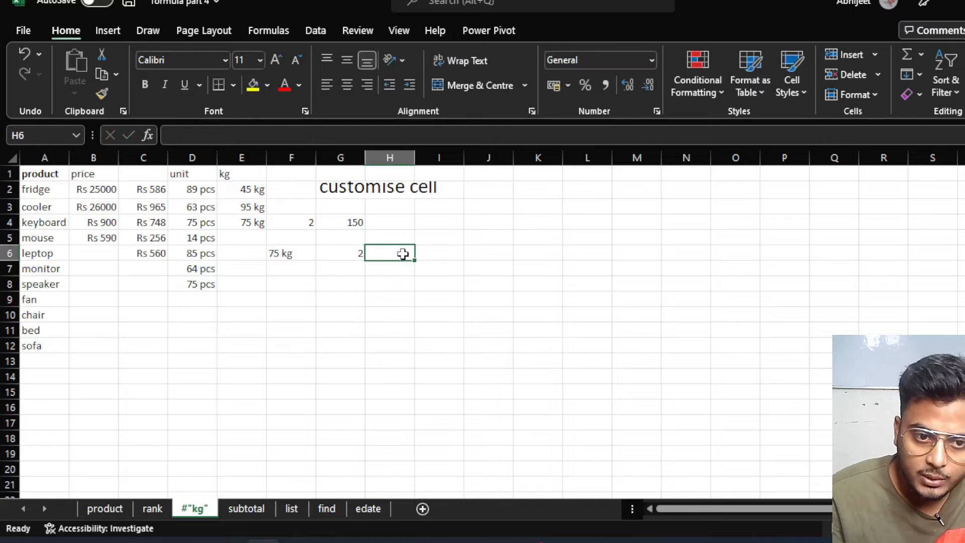
Enter =F6*G6 in H6 and compare its #VALUE! error with the kg-formatted numbers.
type("=")
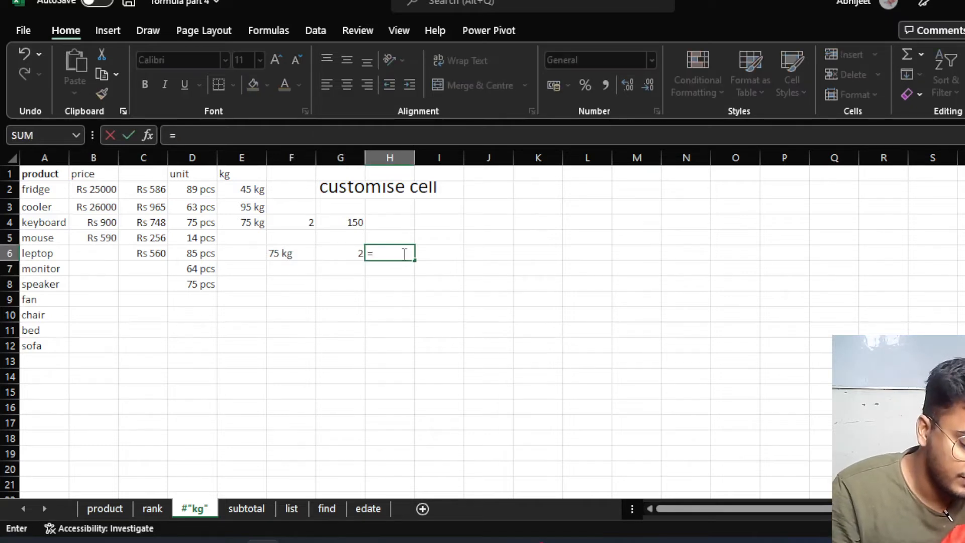
left_click(281, 254)
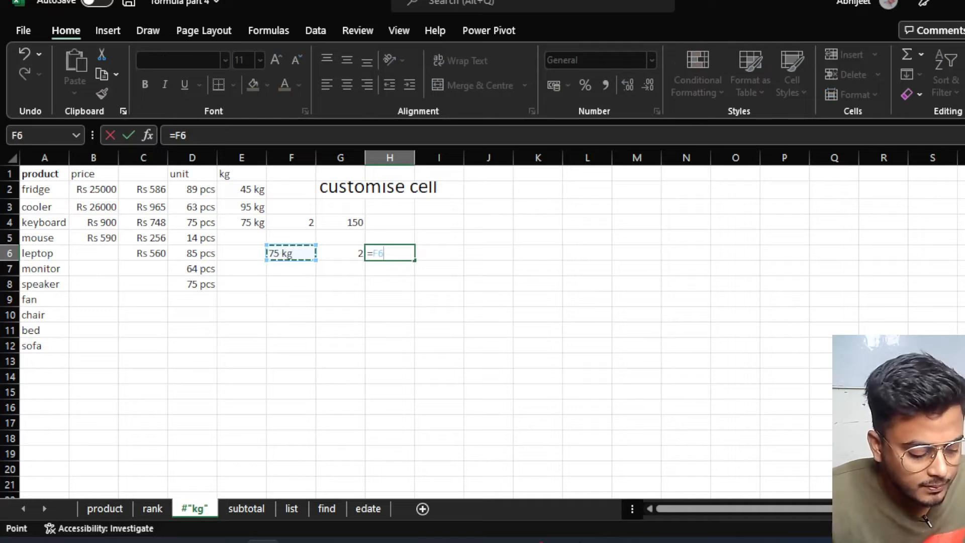
type("*")
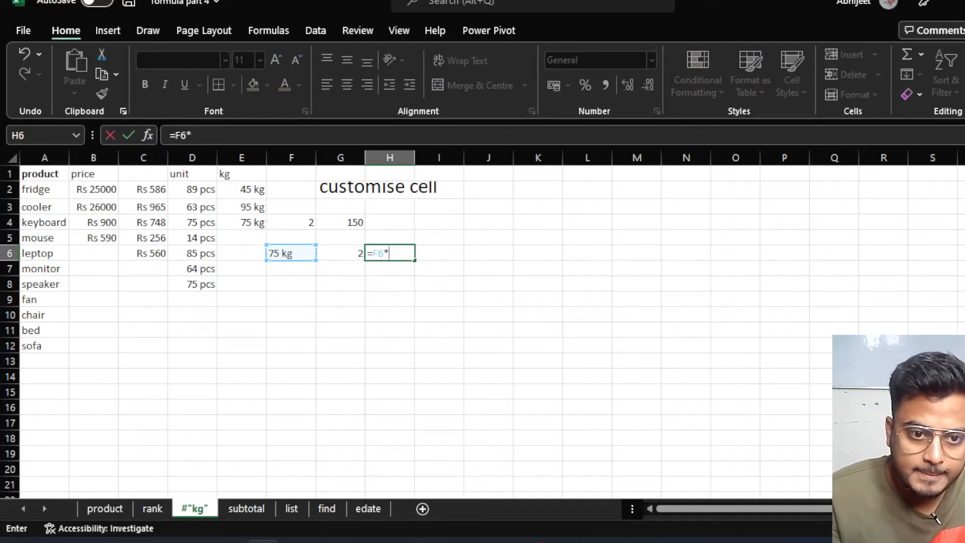
left_click(353, 249)
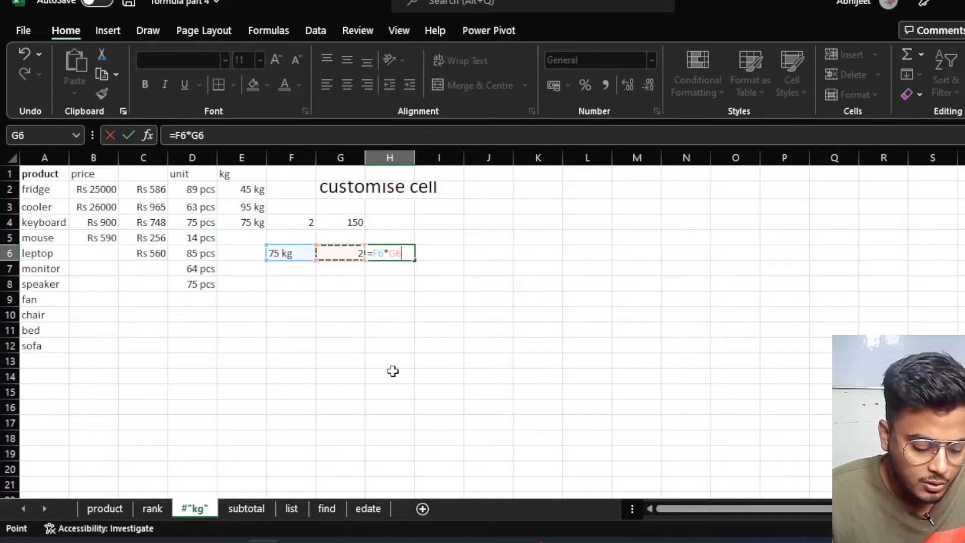
key("Return")
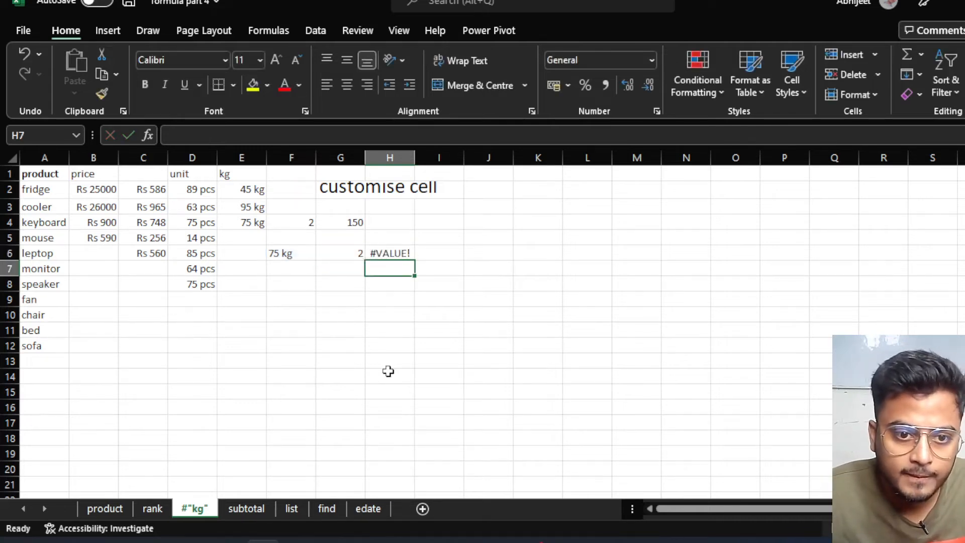
left_click(402, 254)
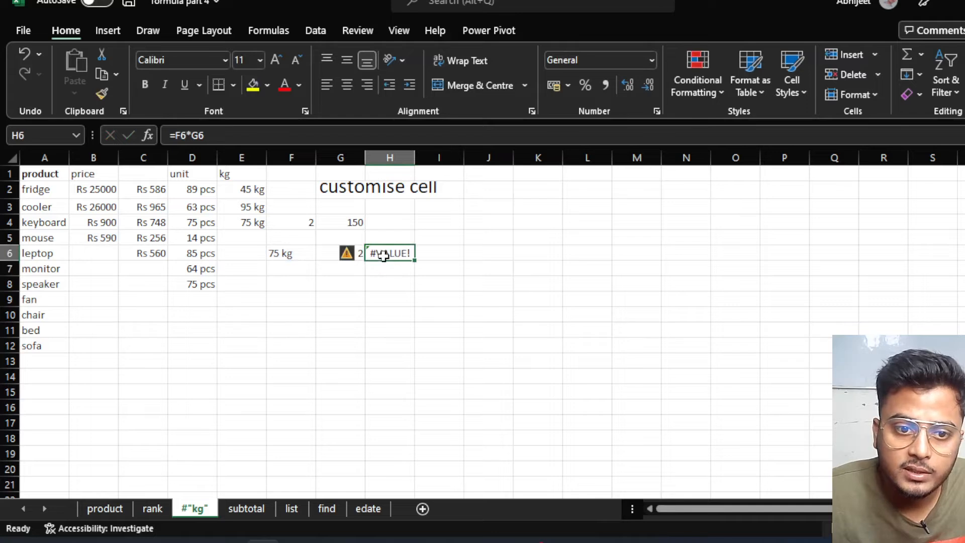
left_click(284, 255)
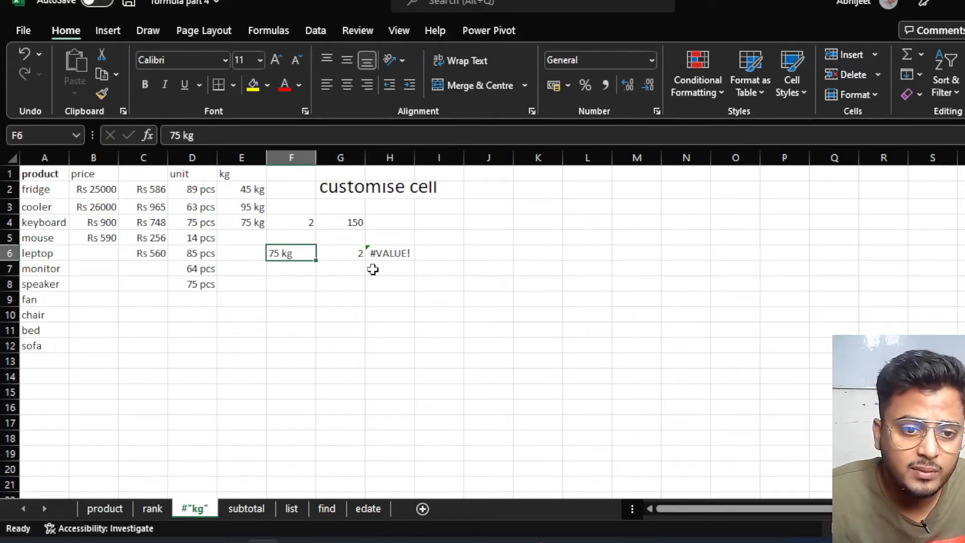
left_click(385, 254)
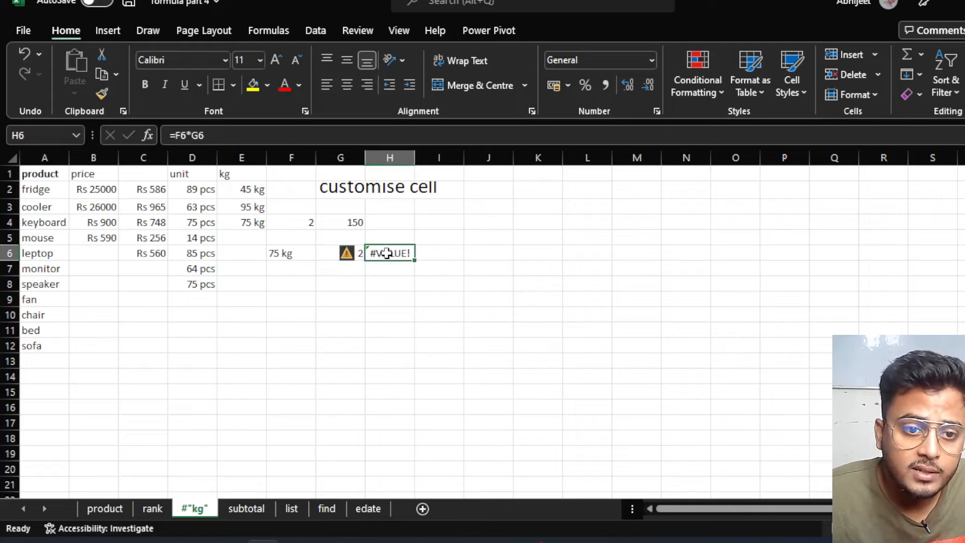
left_click(286, 255)
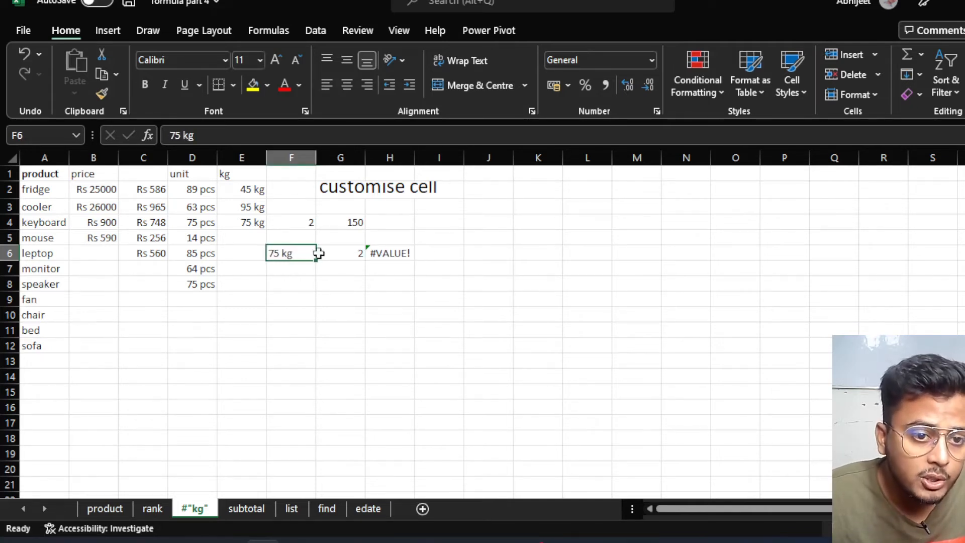
left_click_drag(251, 190, 194, 253)
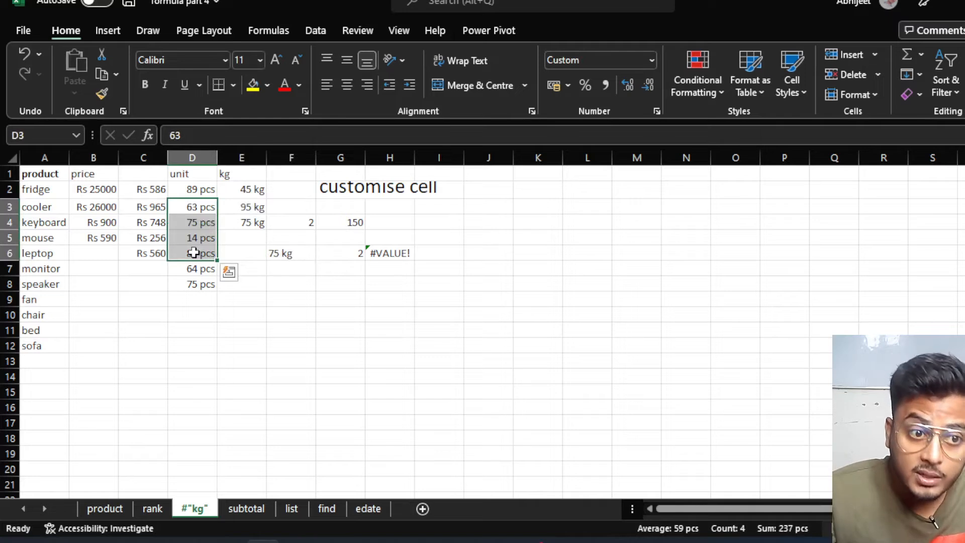
left_click_drag(202, 190, 198, 281)
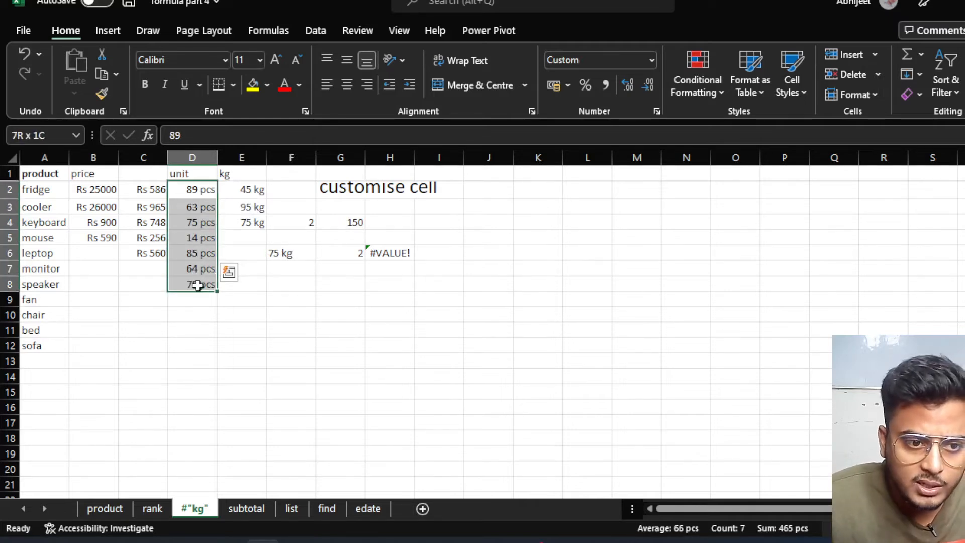
On the subtotal sheet, type the header product in C4 and fridge in C5, then autofill items to C15.
left_click(247, 510)
left_click(209, 362)
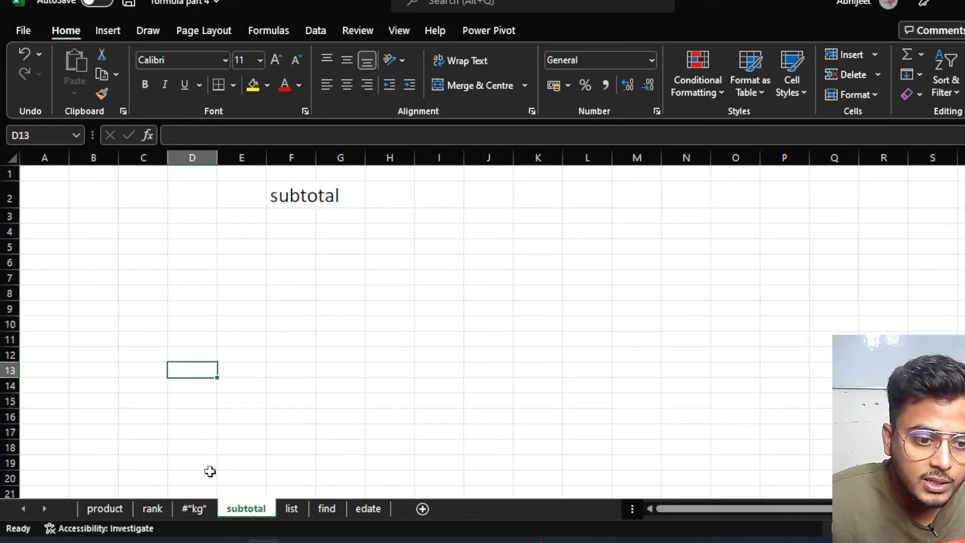
left_click(201, 510)
left_click(252, 391)
left_click(229, 507)
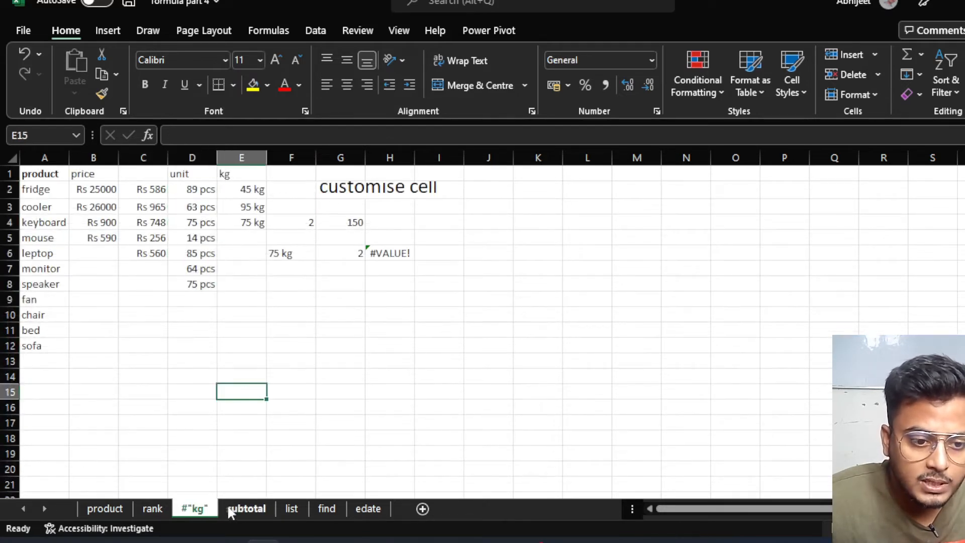
left_click(136, 247)
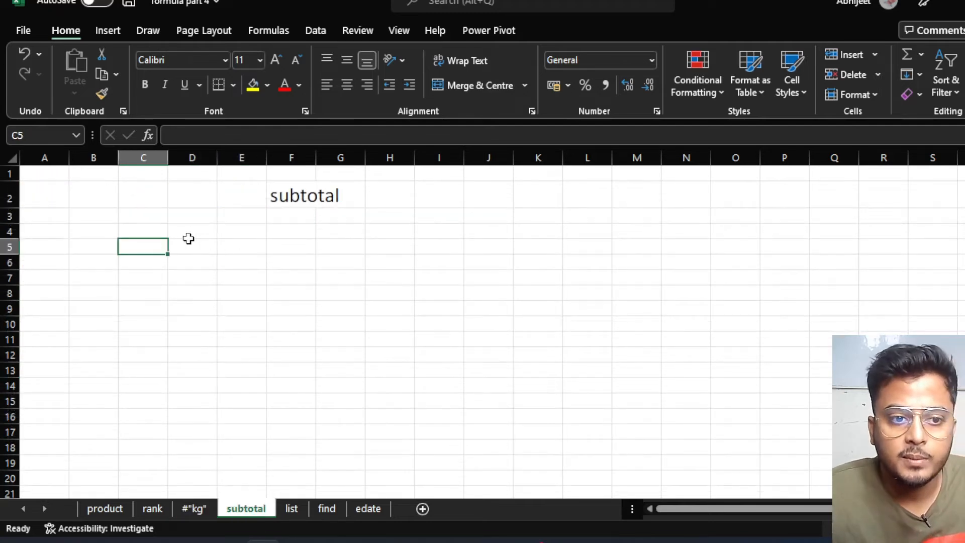
left_click(138, 233)
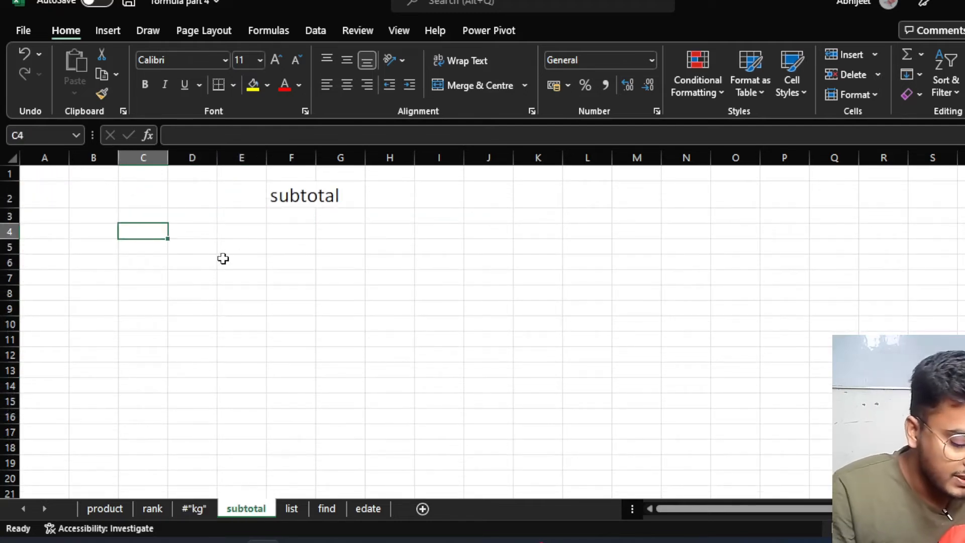
type("product")
key("Return")
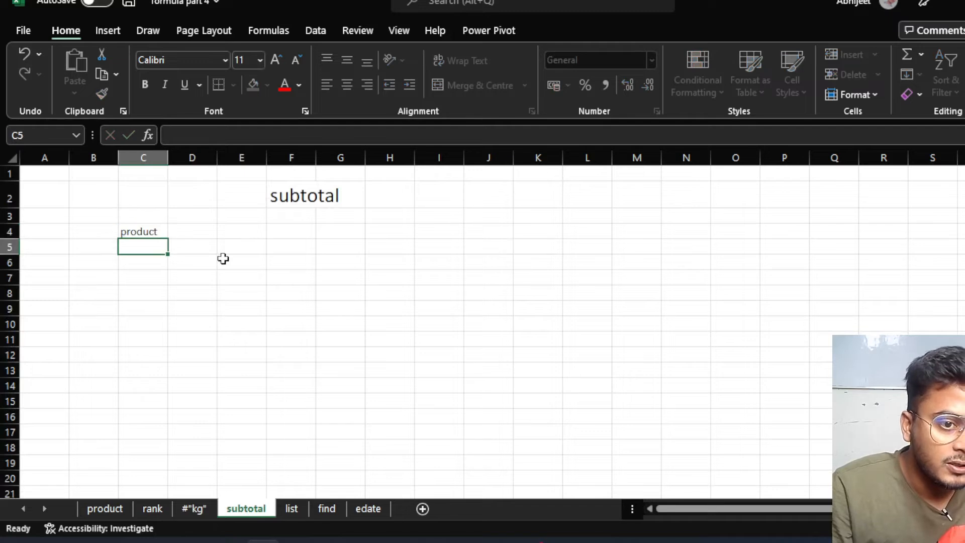
type("f")
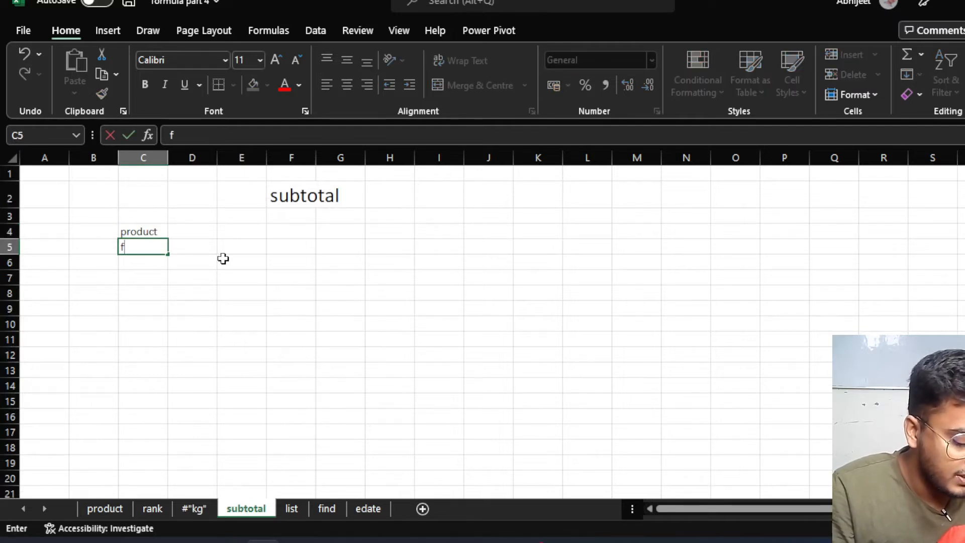
type("ridge")
key("Return")
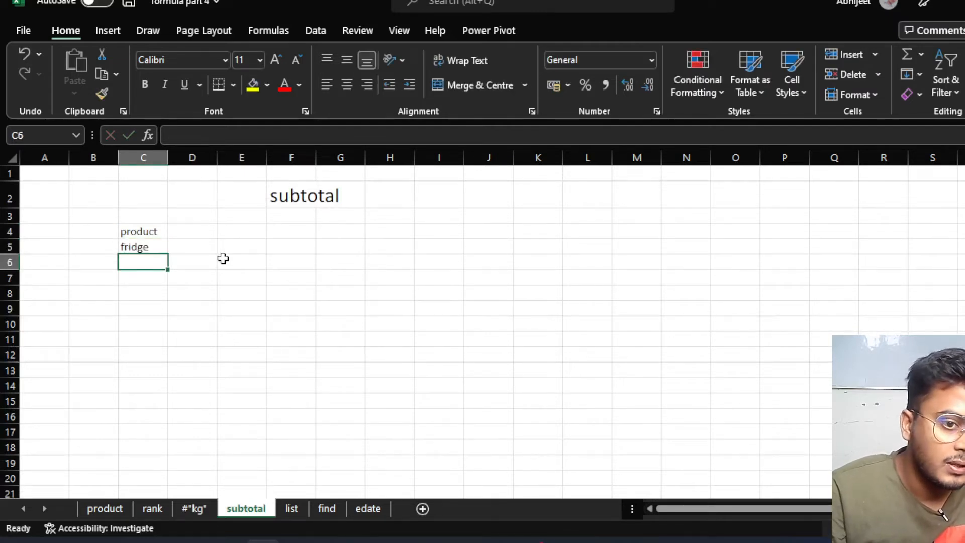
left_click(146, 245)
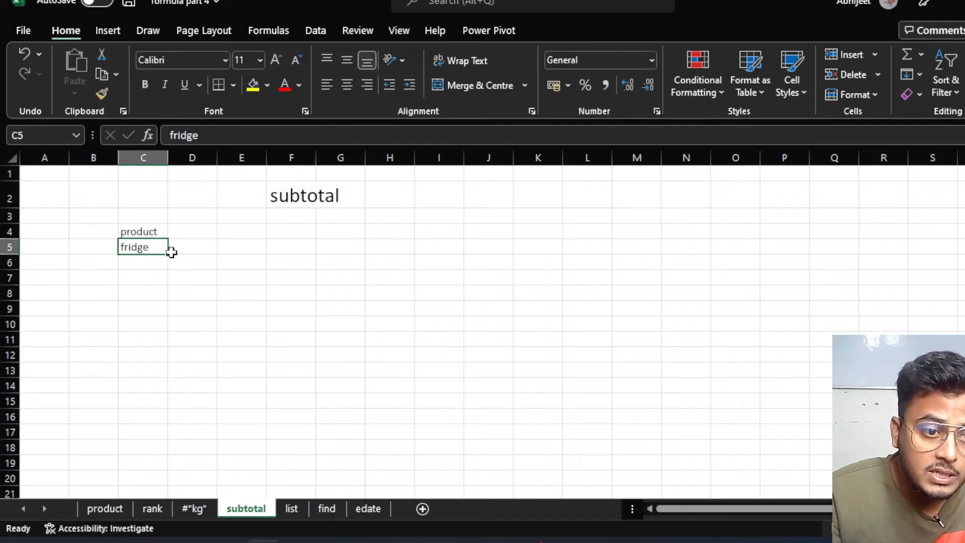
left_click_drag(170, 255, 162, 413)
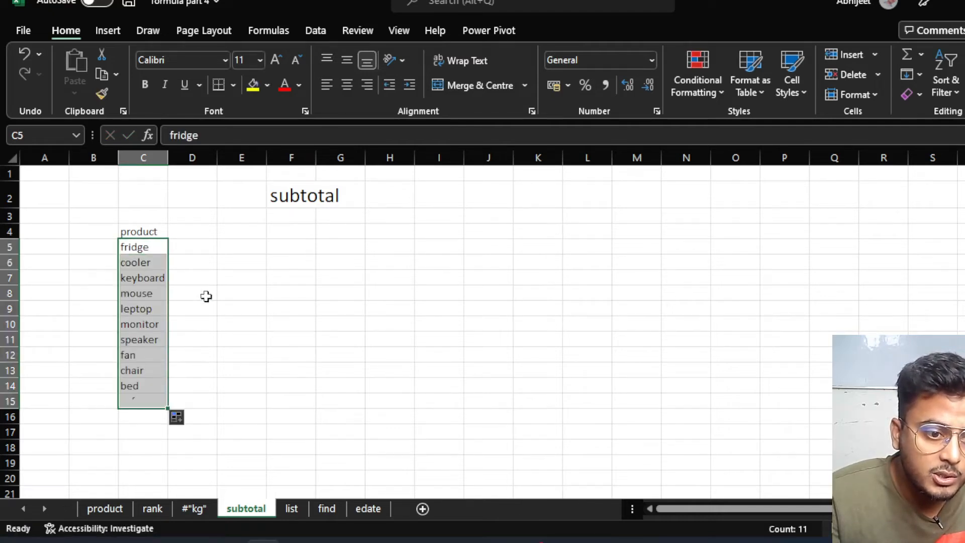
Bold the product header in C4 and add the header unit in D4.
left_click(159, 230)
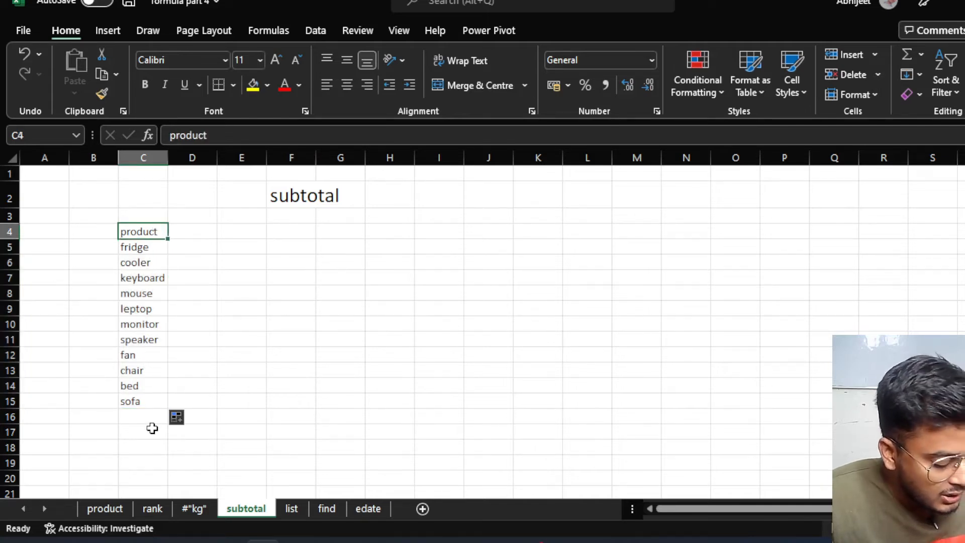
key("ctrl+b")
left_click(186, 243)
left_click(200, 232)
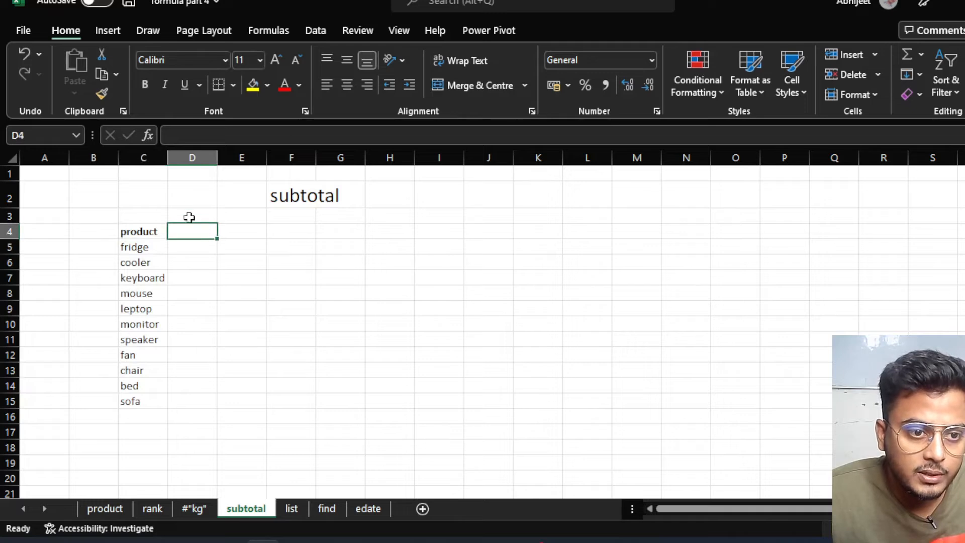
left_click(190, 262)
left_click(200, 279)
left_click(196, 235)
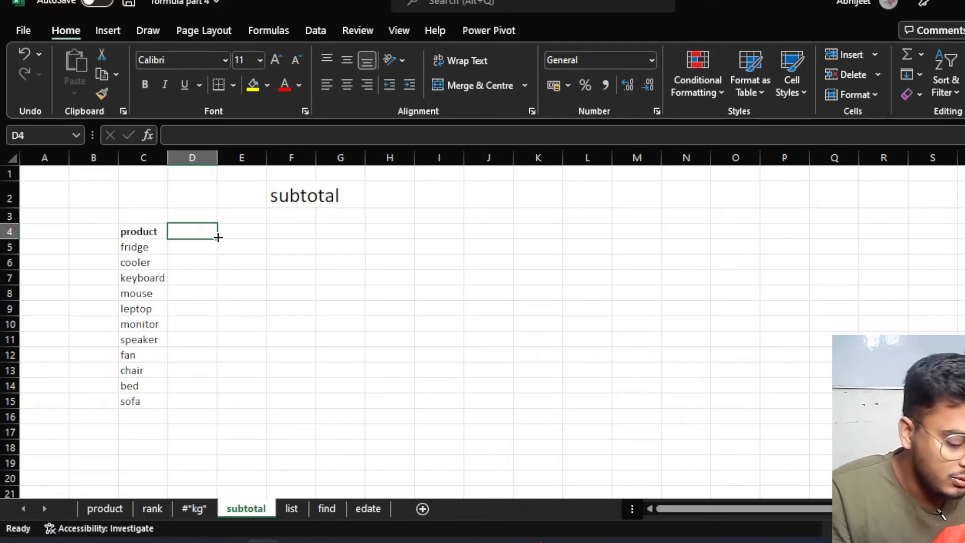
type("unit")
key("Return")
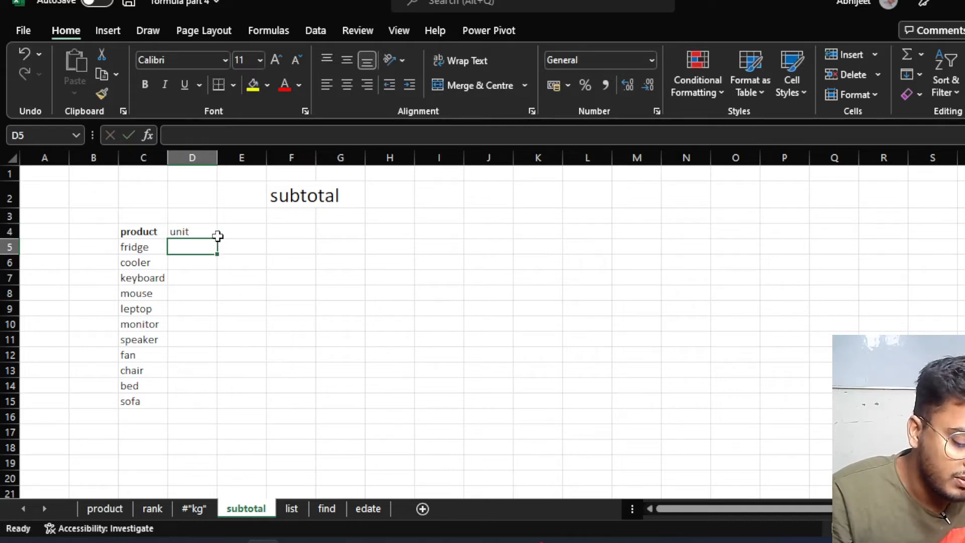
Fill D5:D15 with =RANDBETWEEN(10,50) random unit values.
type("=")
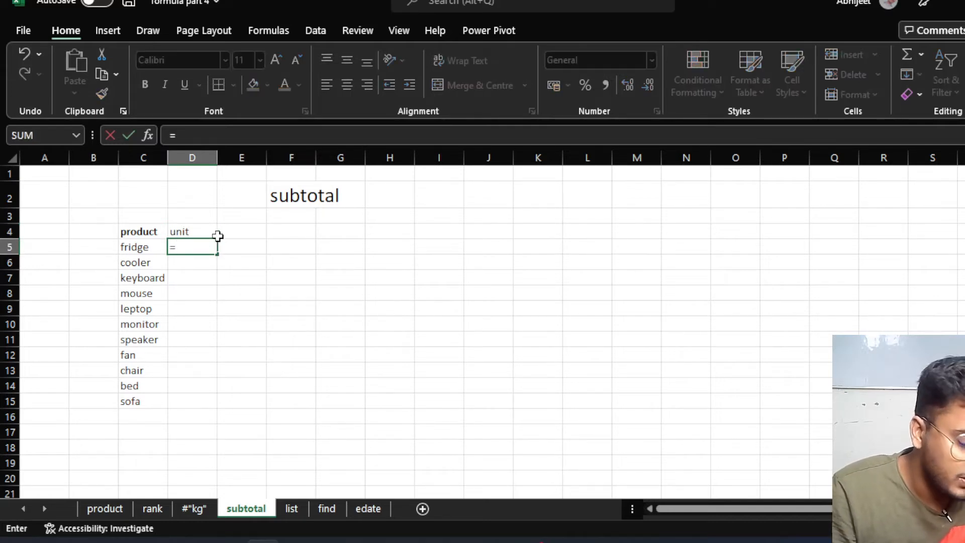
type("rand")
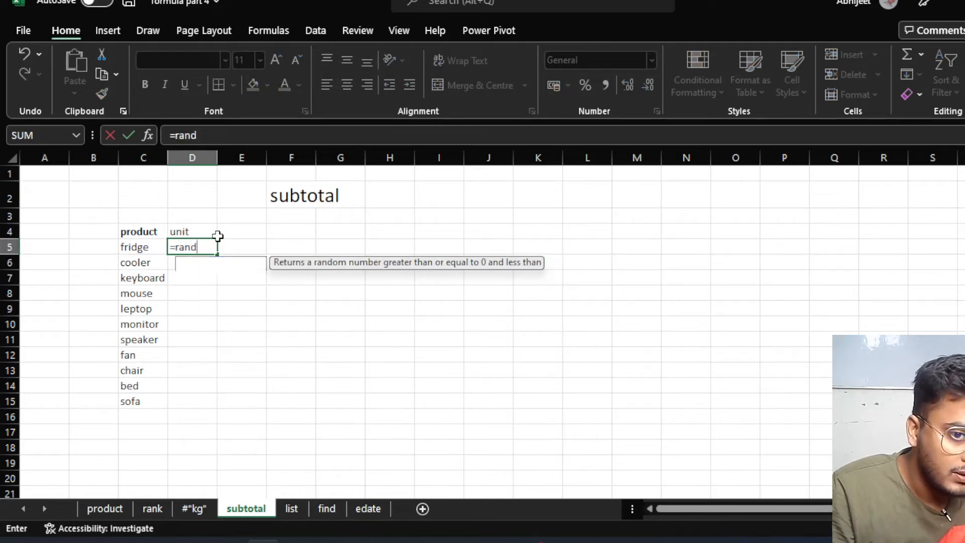
type("b")
key("Tab")
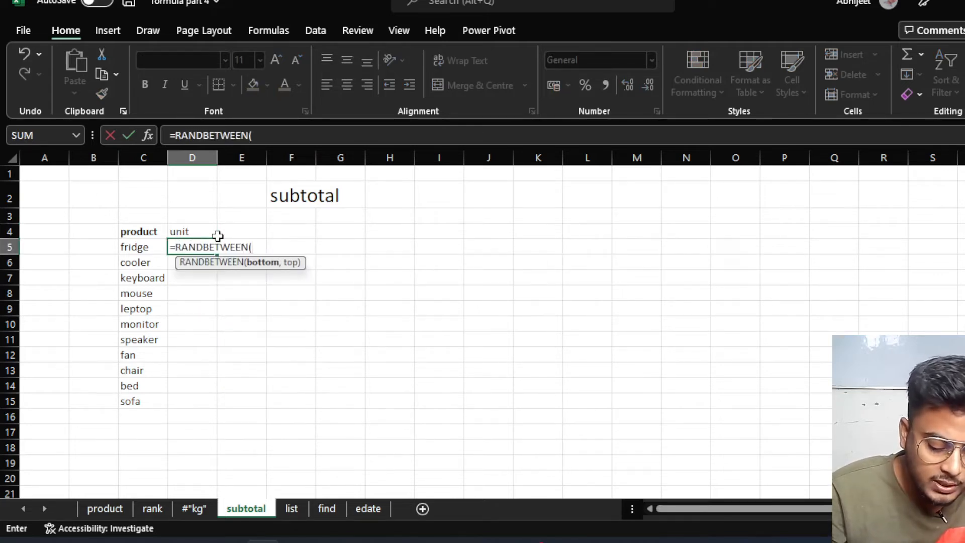
type("10,50")
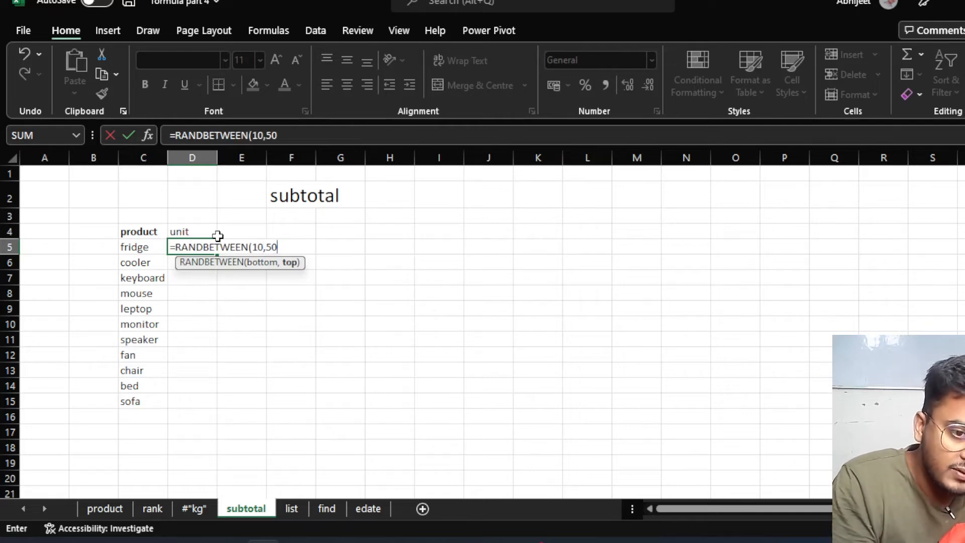
type(")")
key("Return")
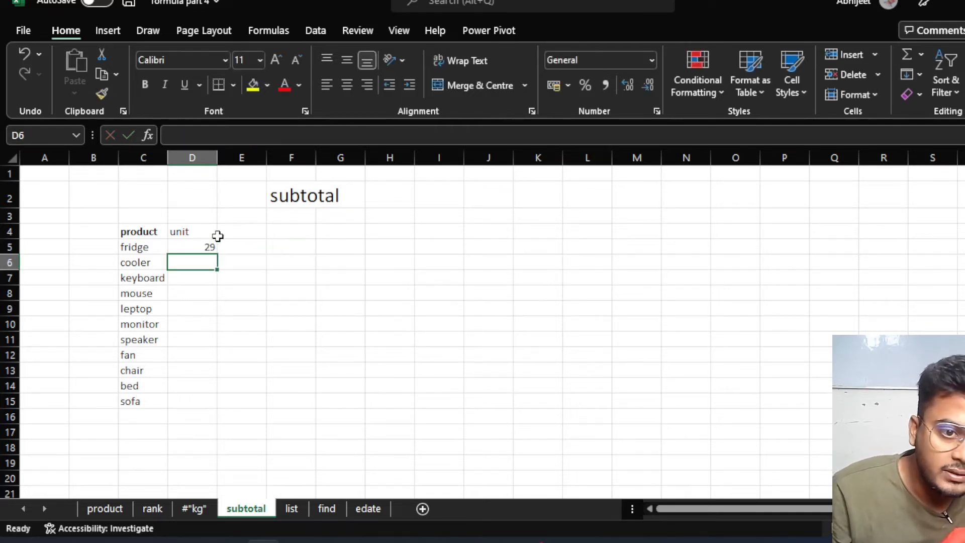
left_click(193, 247)
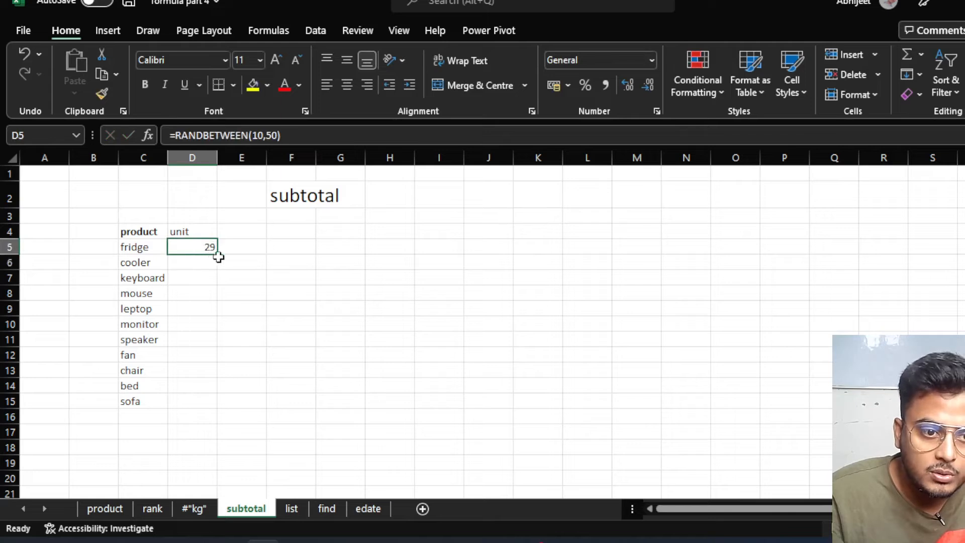
left_click_drag(219, 254, 209, 402)
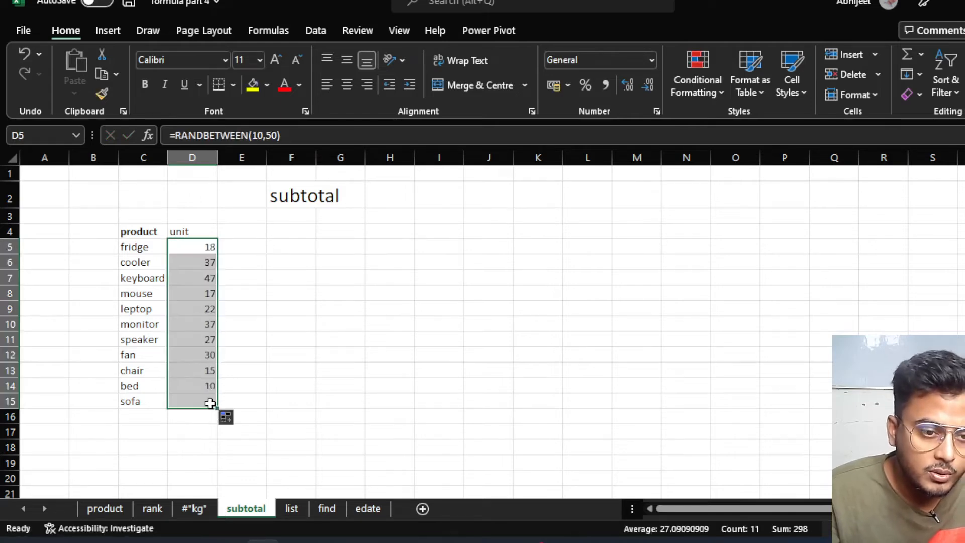
Replace the random formulas in D5:D15 with their fixed values via Paste Special Values.
key("ctrl+c")
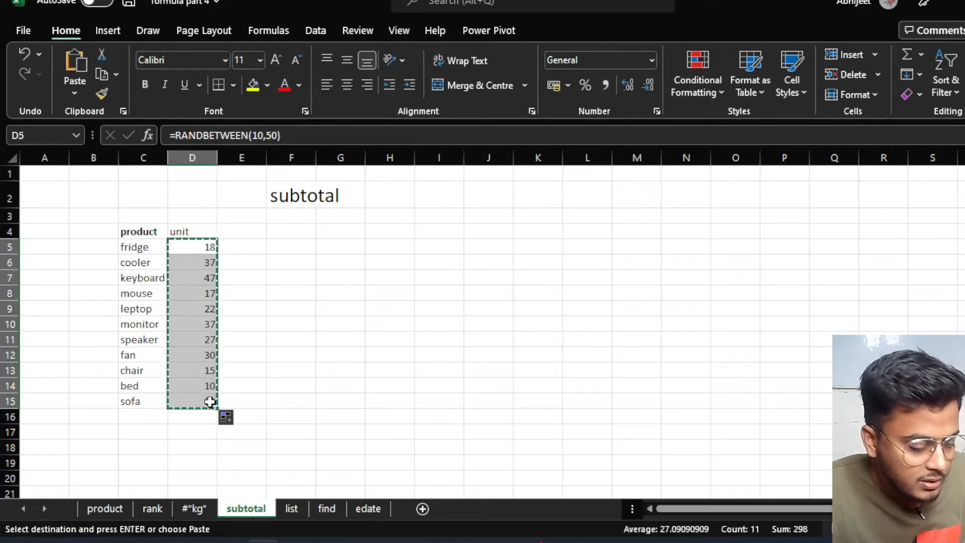
key("ctrl+alt+v")
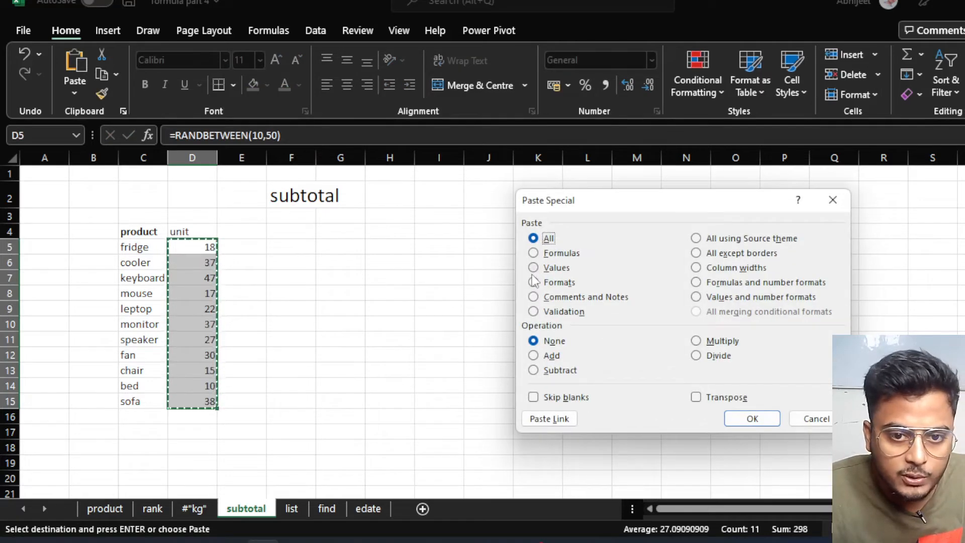
left_click(533, 268)
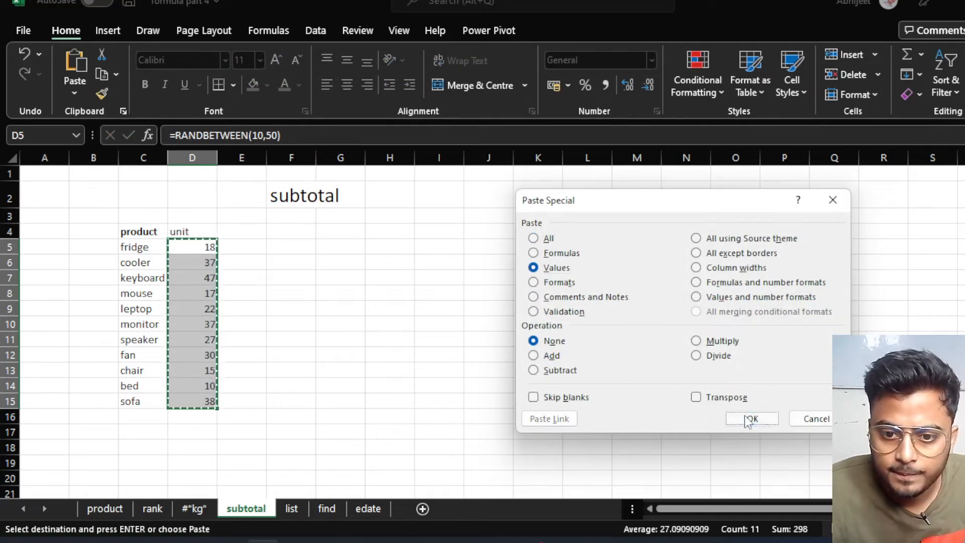
left_click(749, 418)
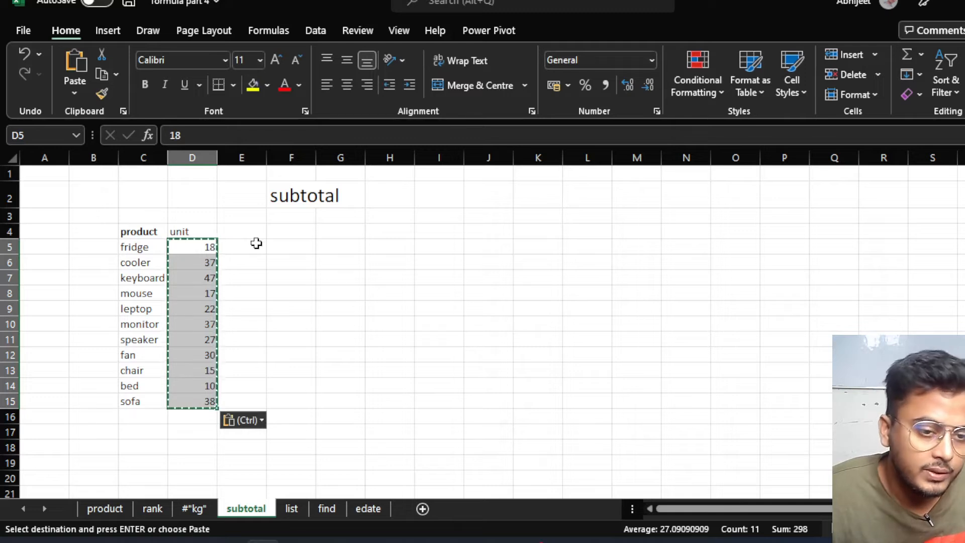
key("Escape")
left_click(249, 274)
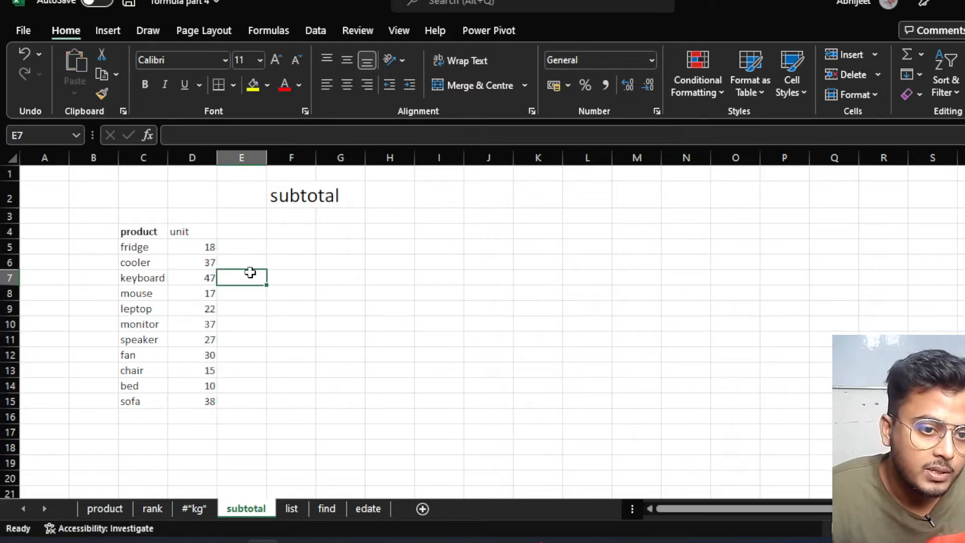
left_click(183, 260)
Enter =SUBTOTAL(9,D5:D15) in D16 to sum the units, giving 298.
left_click(222, 335)
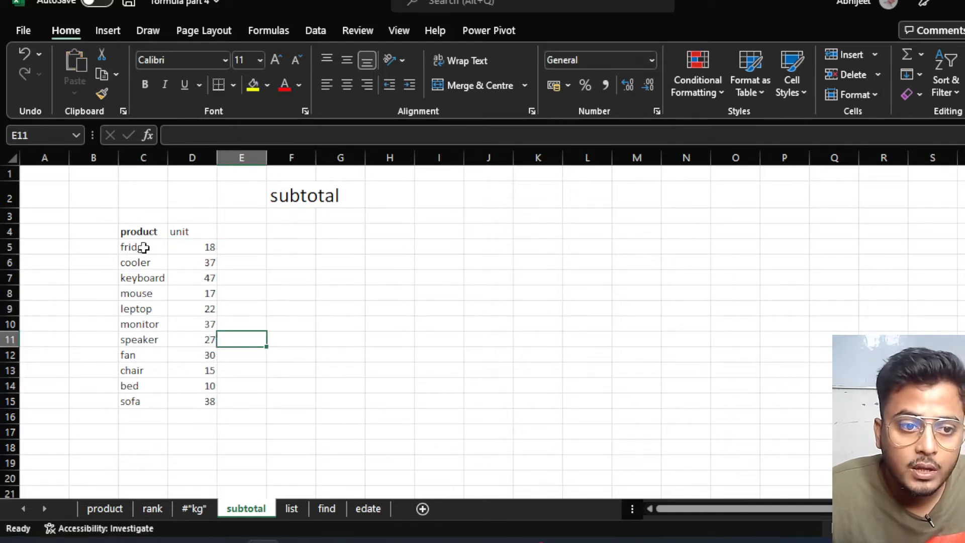
left_click(201, 417)
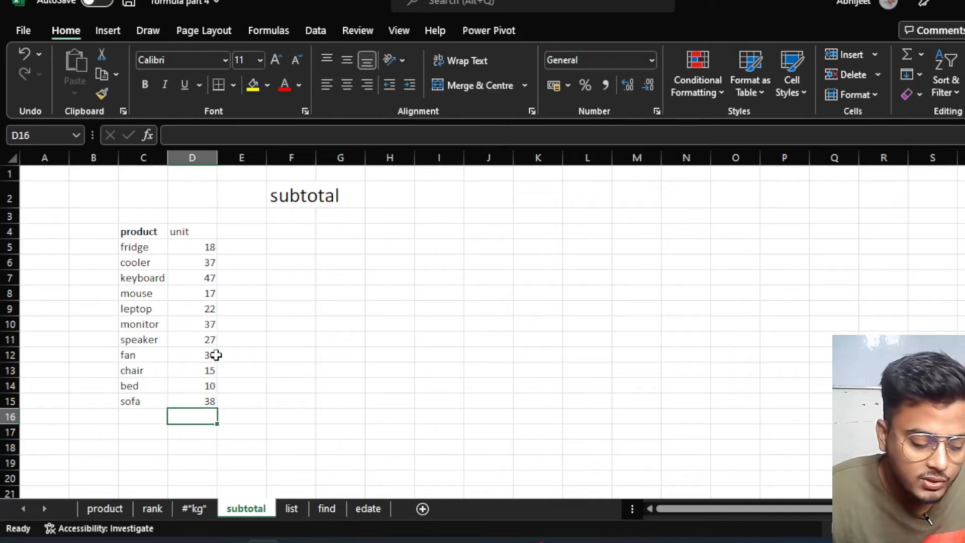
type("=")
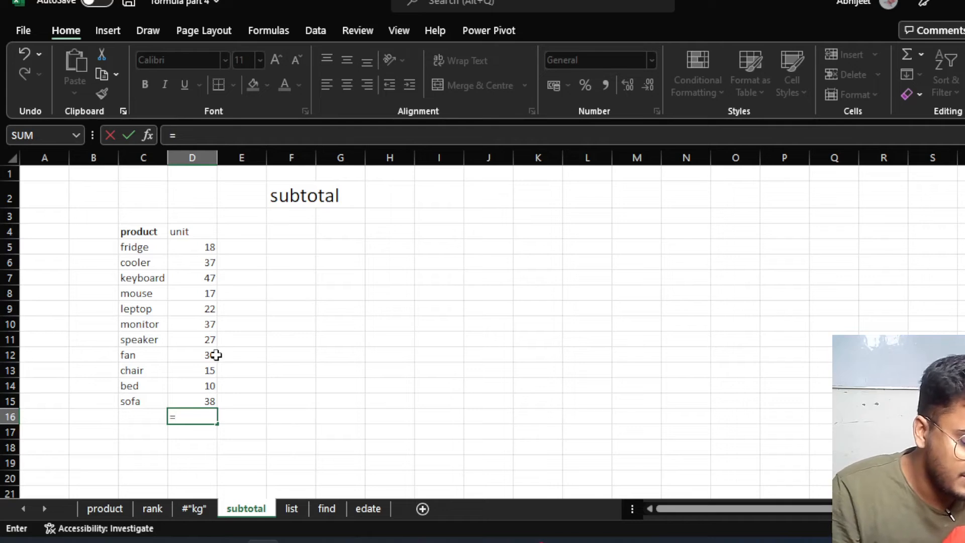
type("sub")
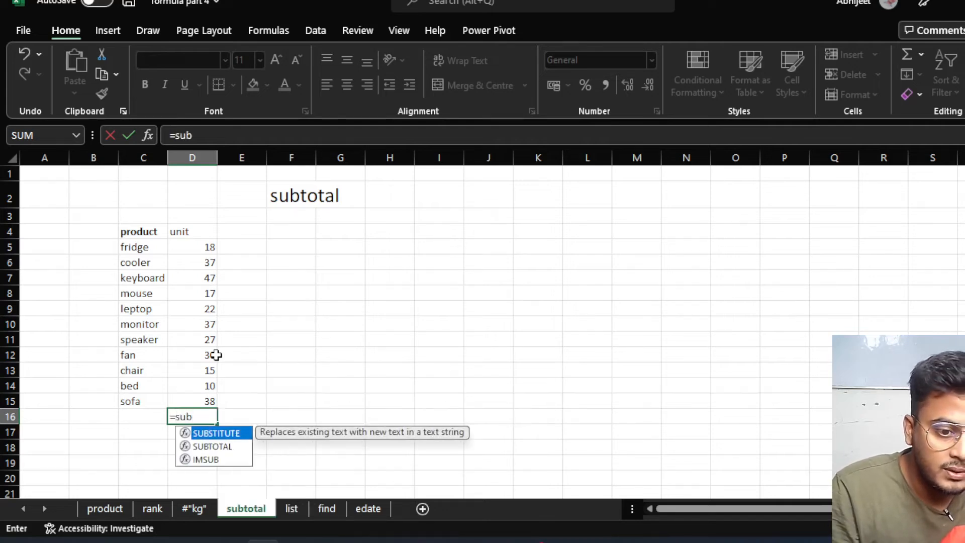
key("Tab")
key("BackSpace")
key("BackSpace")
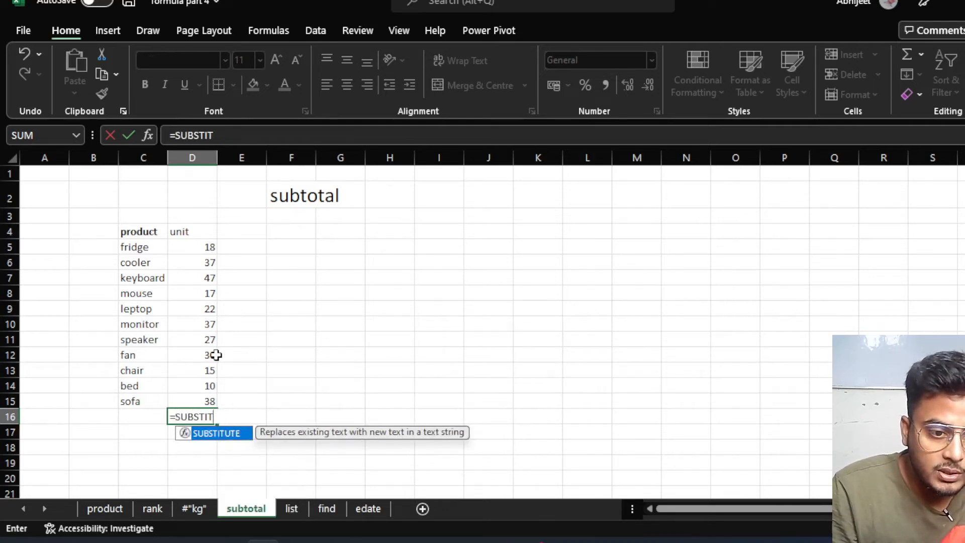
key("BackSpace")
key("BackSpace")
key("BackSpace")
key("BackSpace")
type("t")
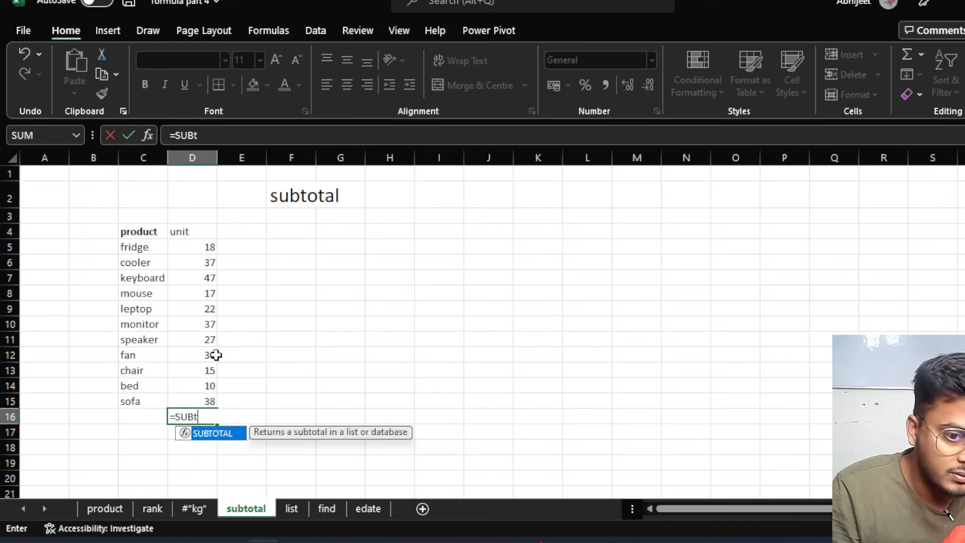
key("Tab")
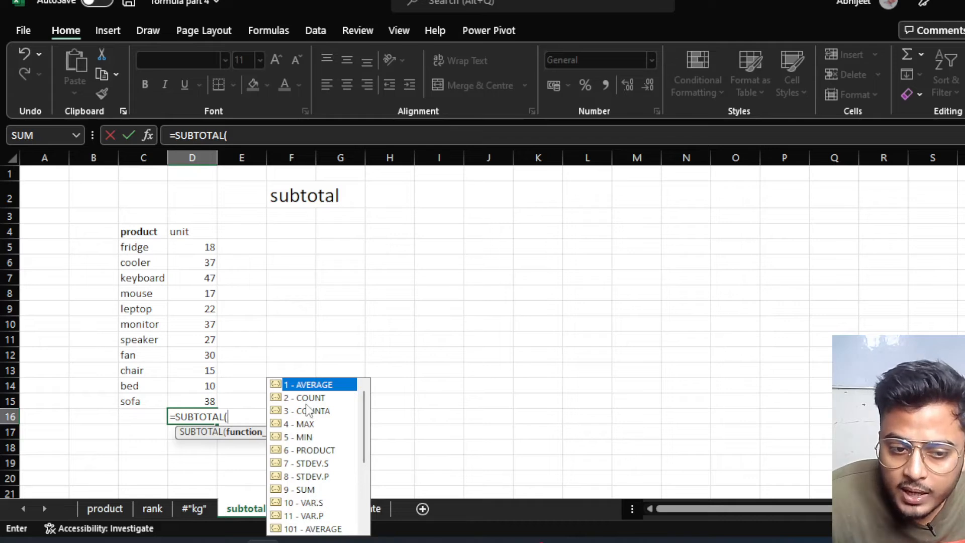
double_click(301, 491)
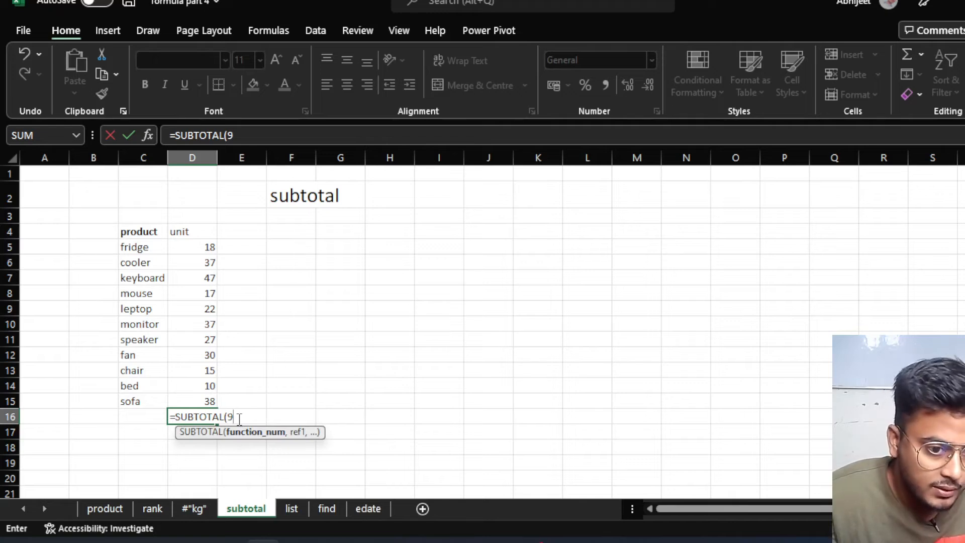
type(",")
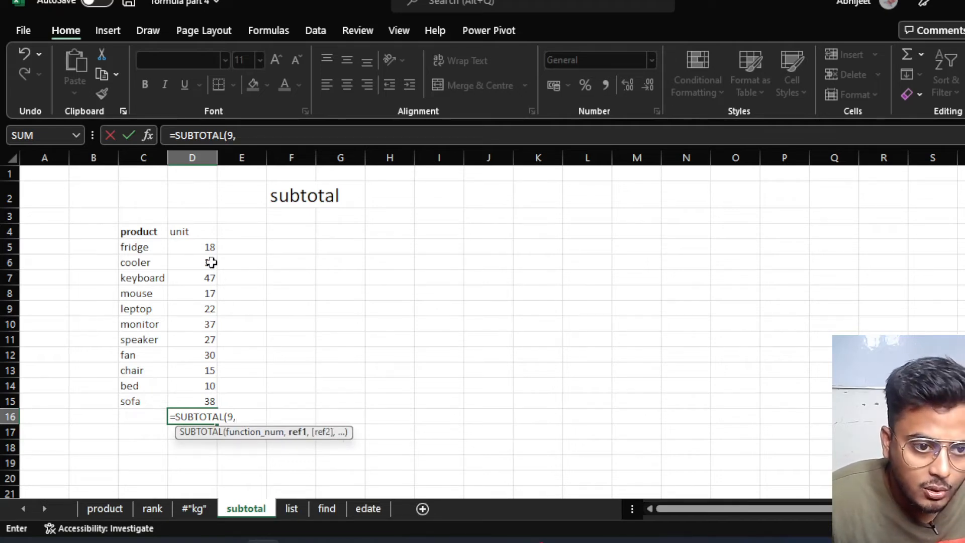
left_click_drag(207, 246, 194, 401)
type(")")
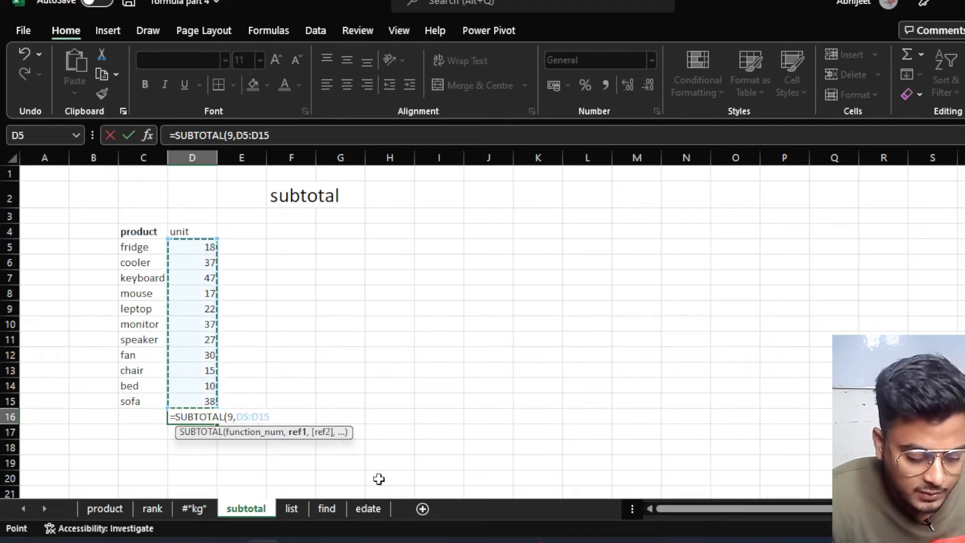
key("Return")
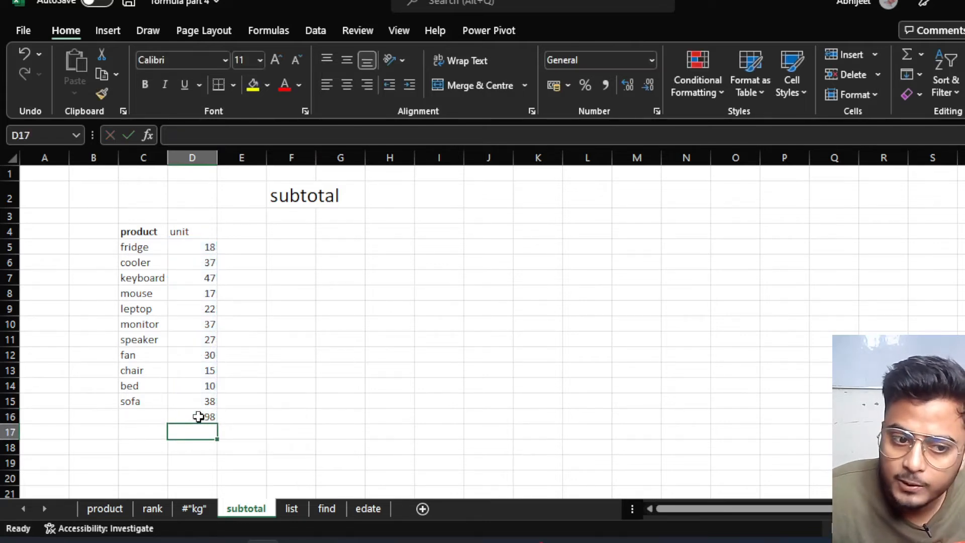
Label the total with sum in C16.
left_click(150, 415)
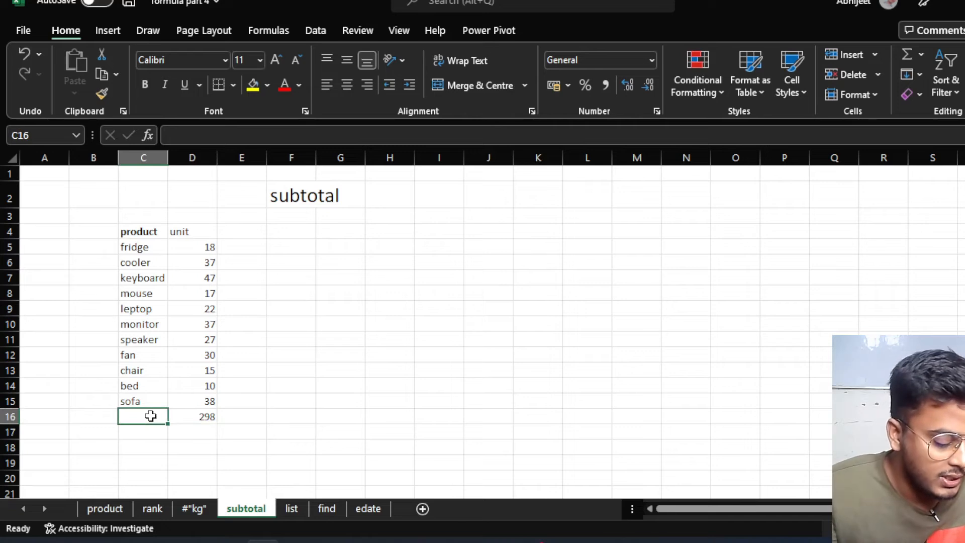
type("su")
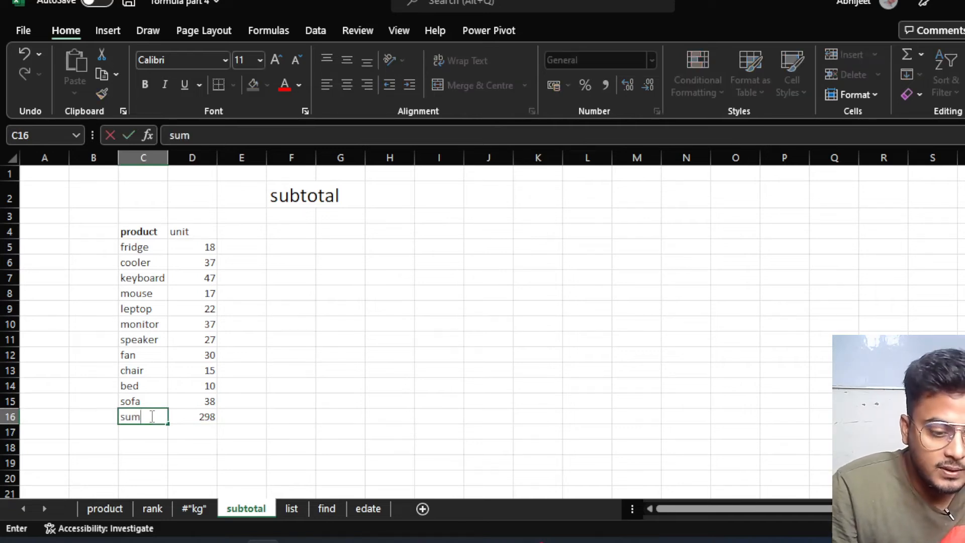
type("m")
key("Return")
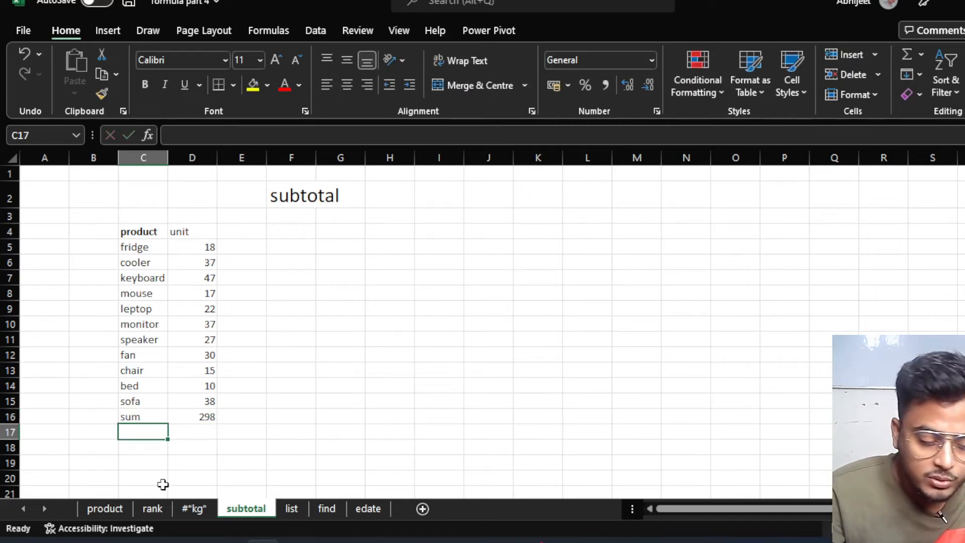
Enter =SUBTOTAL(2,D5:D15) in D17, giving 11, and label it count in C17.
left_click(202, 434)
type("=")
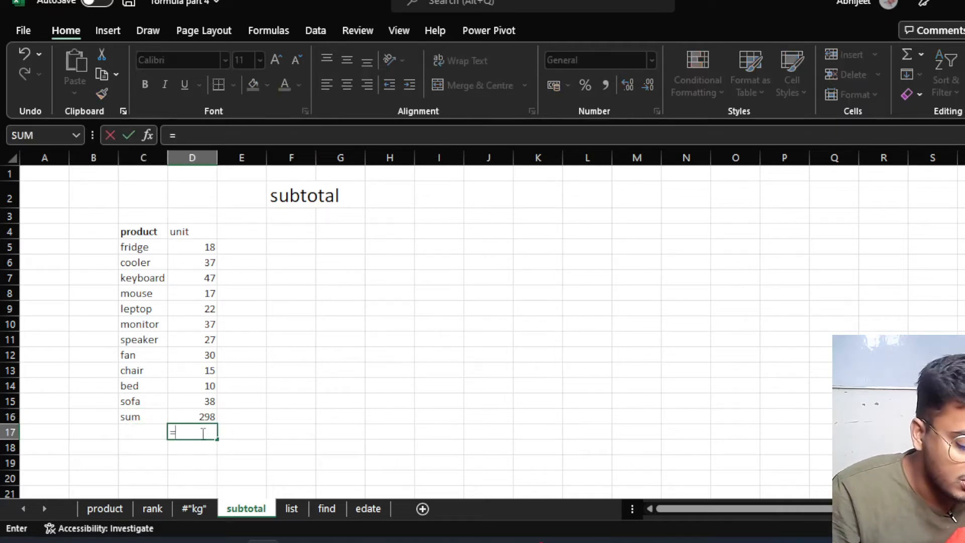
type("subt")
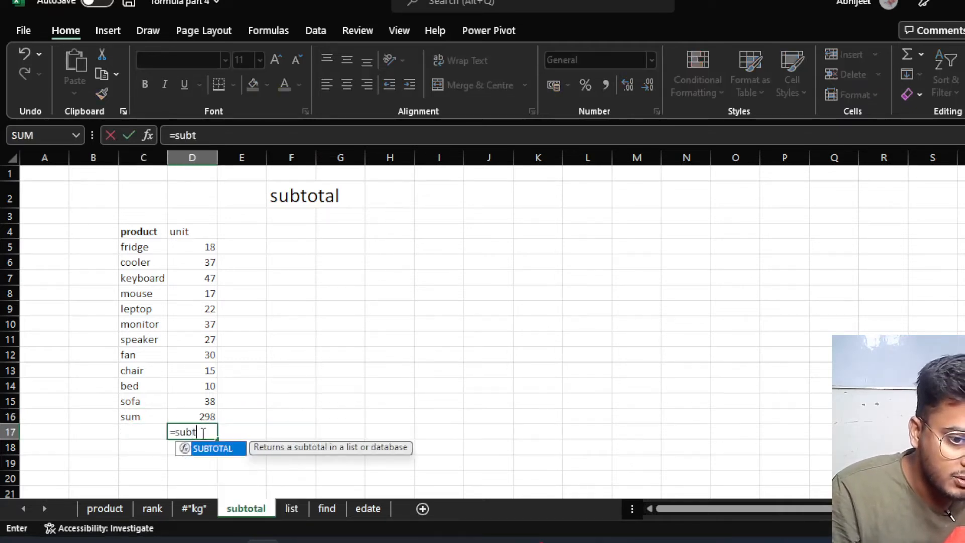
key("Tab")
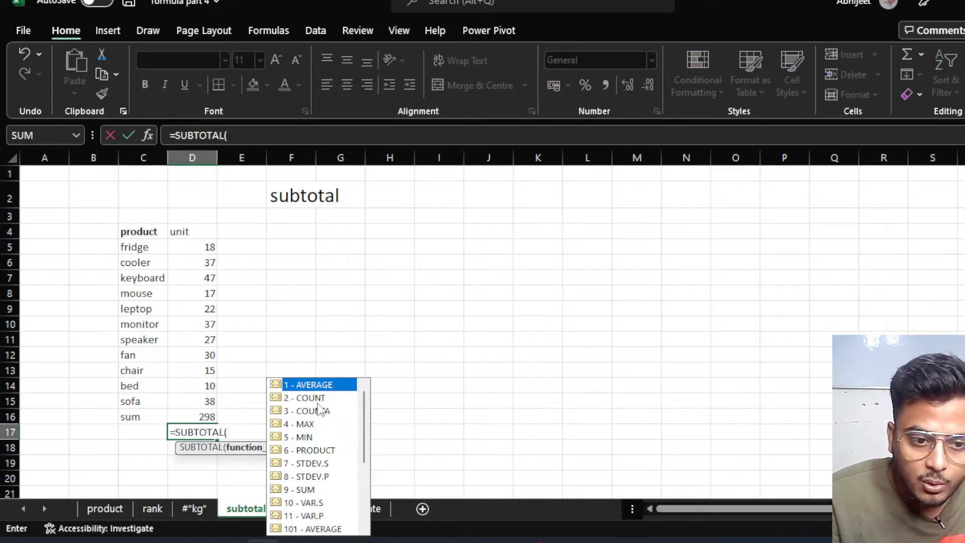
left_click(319, 401)
double_click(317, 402)
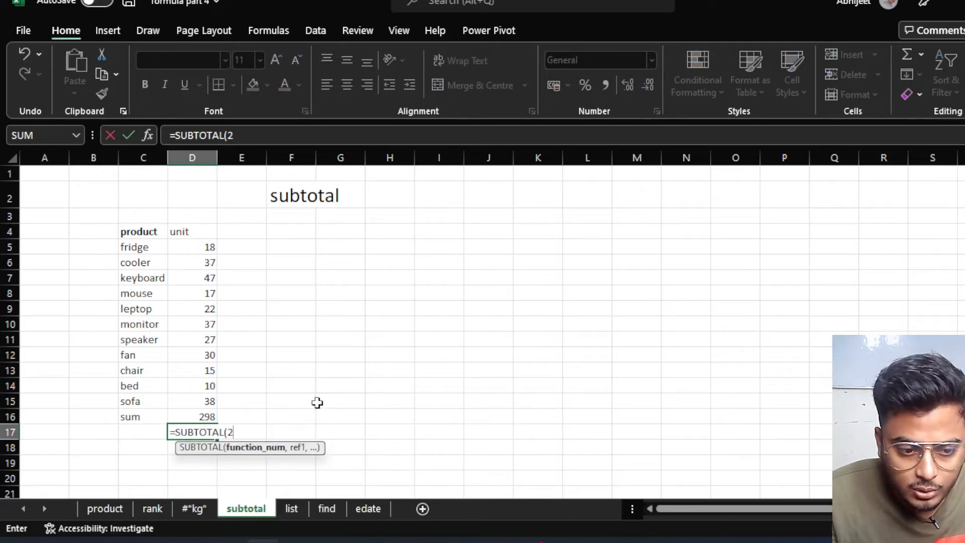
type(",")
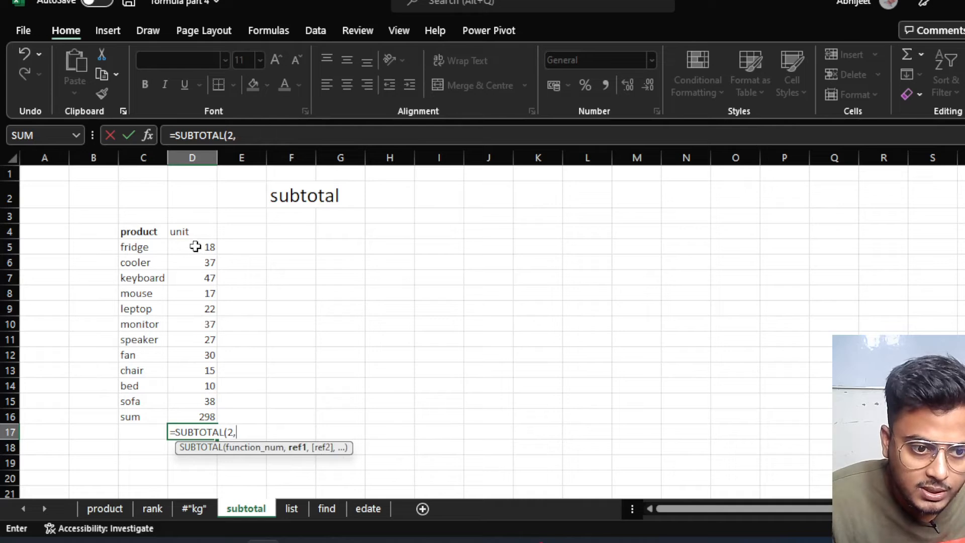
left_click_drag(195, 248, 189, 395)
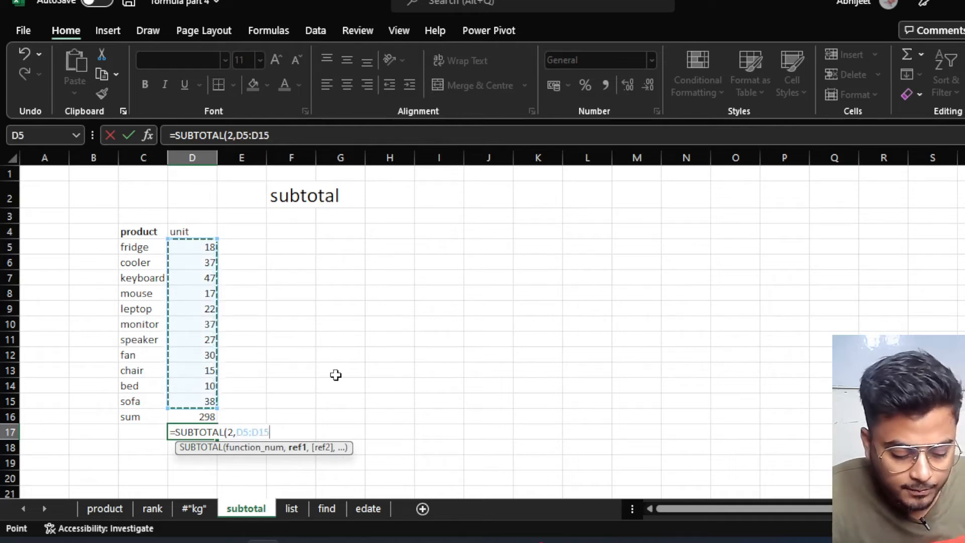
key("Return")
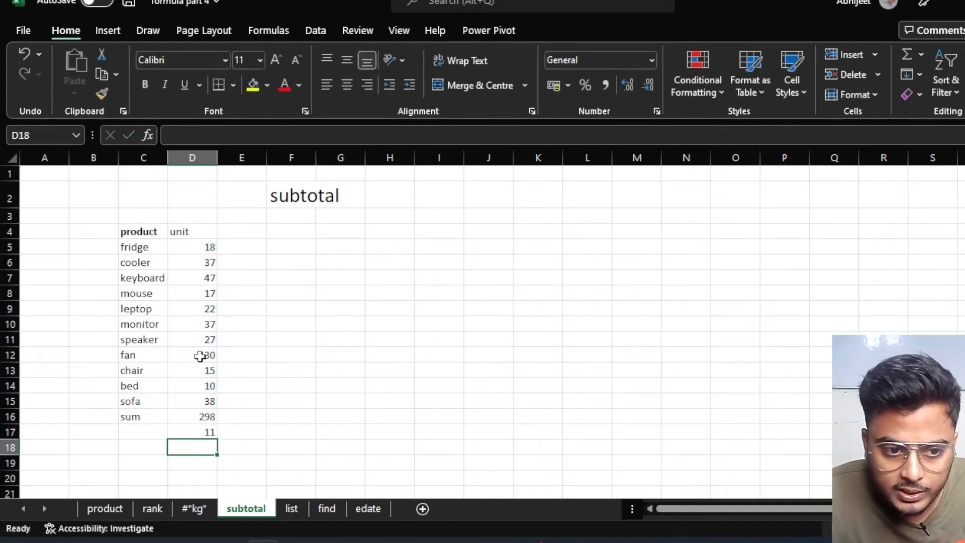
left_click(138, 430)
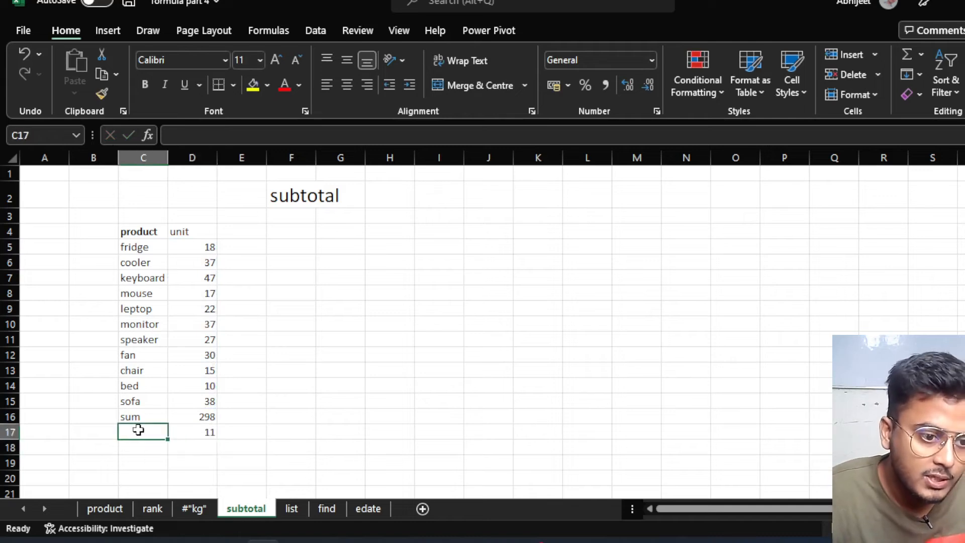
type("count")
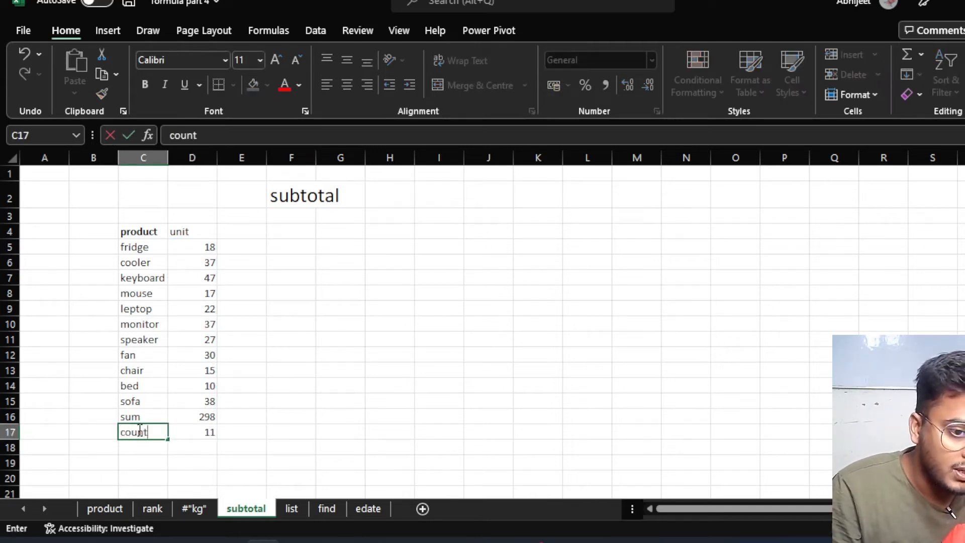
key("Return")
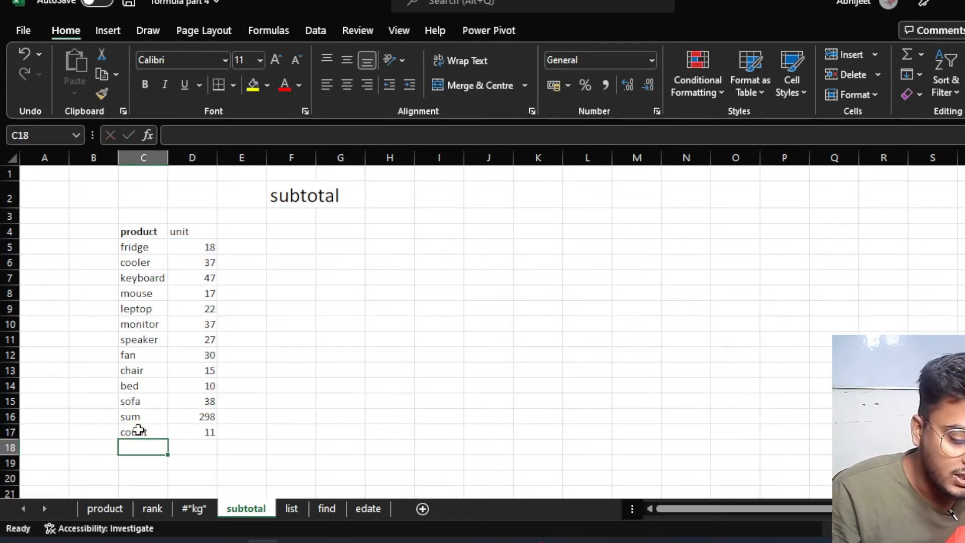
key("Right")
Enter =SUBTOTAL(101,D5:D15) in D18 to average the units, giving 27.09091.
type("=")
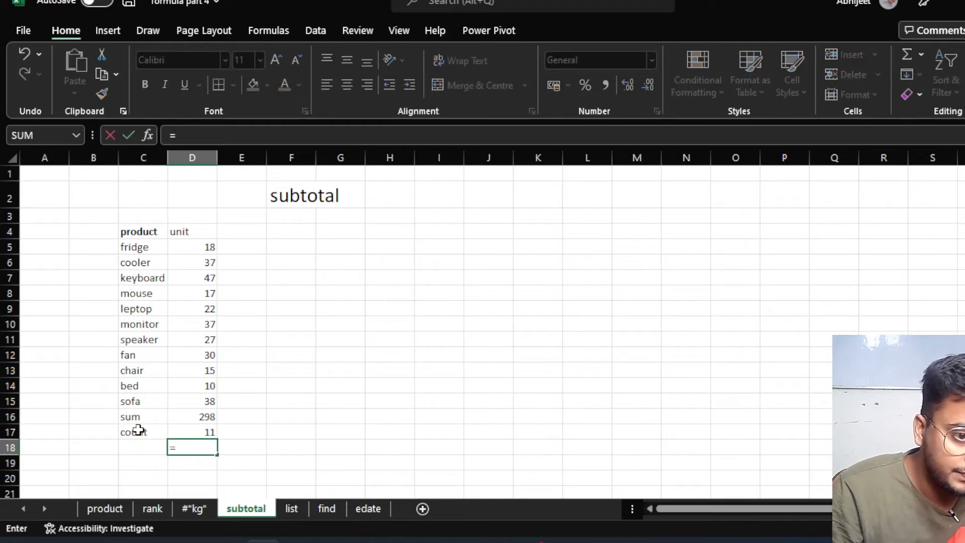
type("subt")
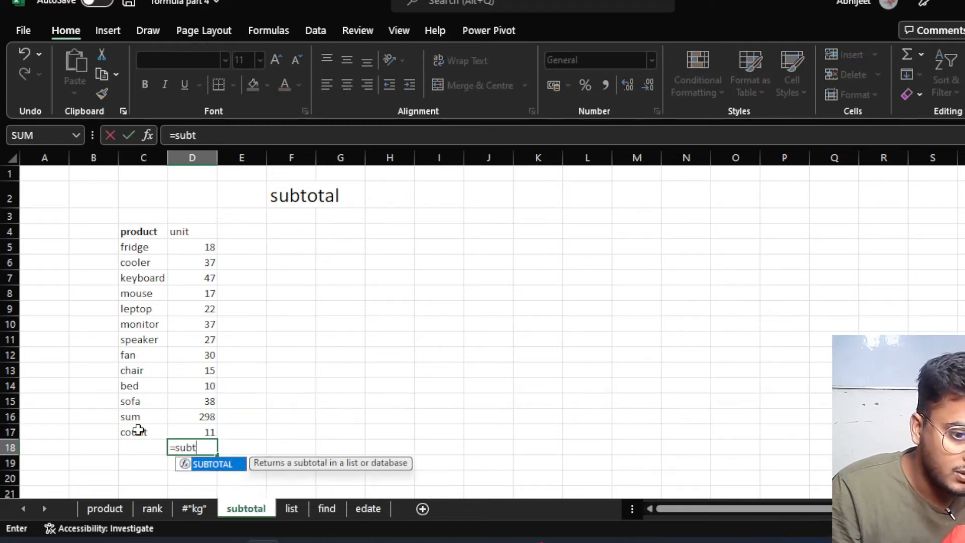
key("Tab")
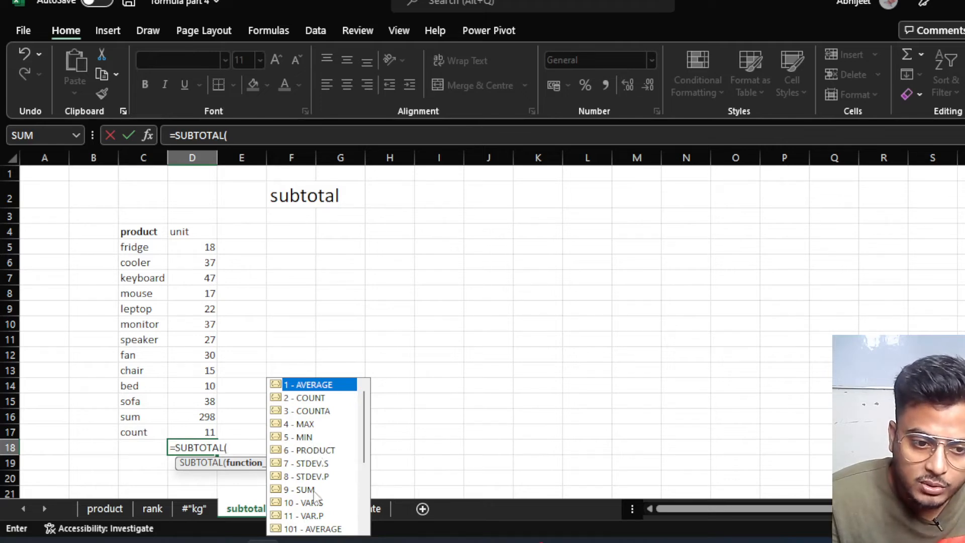
double_click(314, 528)
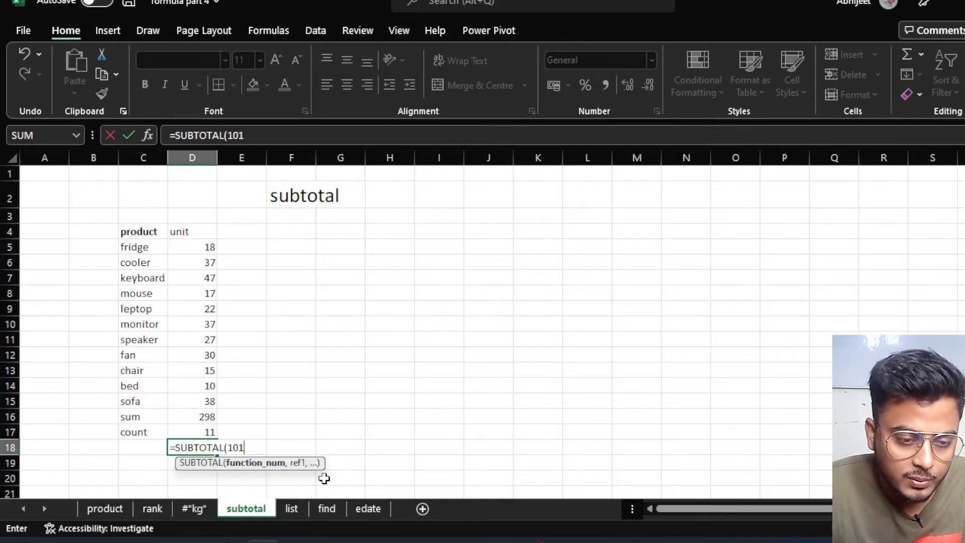
key("BackSpace")
key("BackSpace")
key("BackSpace")
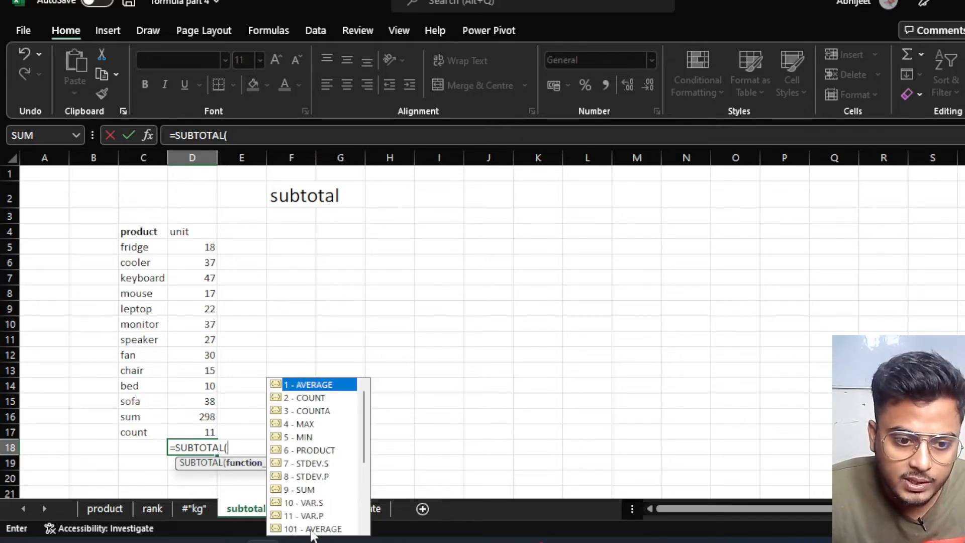
double_click(312, 529)
type(",")
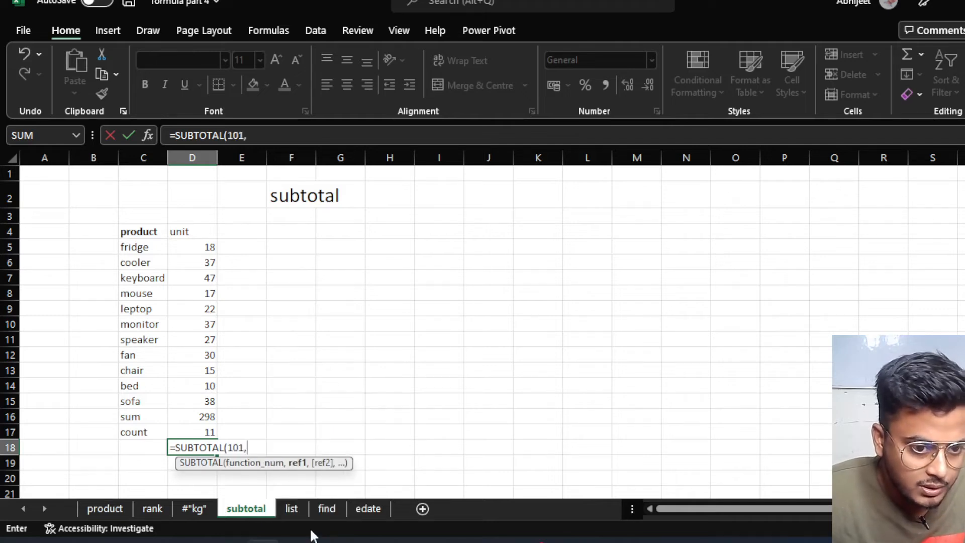
left_click_drag(199, 247, 190, 407)
type(")")
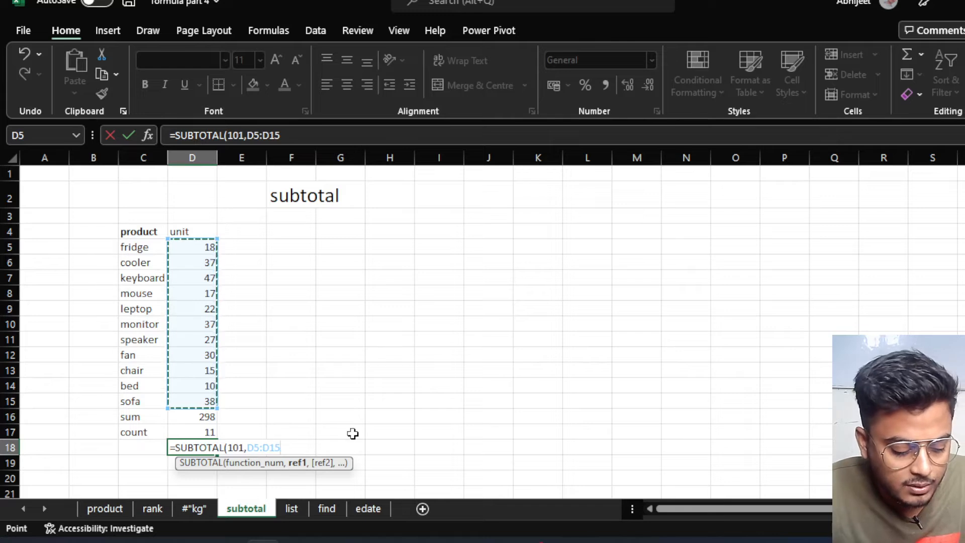
key("Return")
left_click(189, 447)
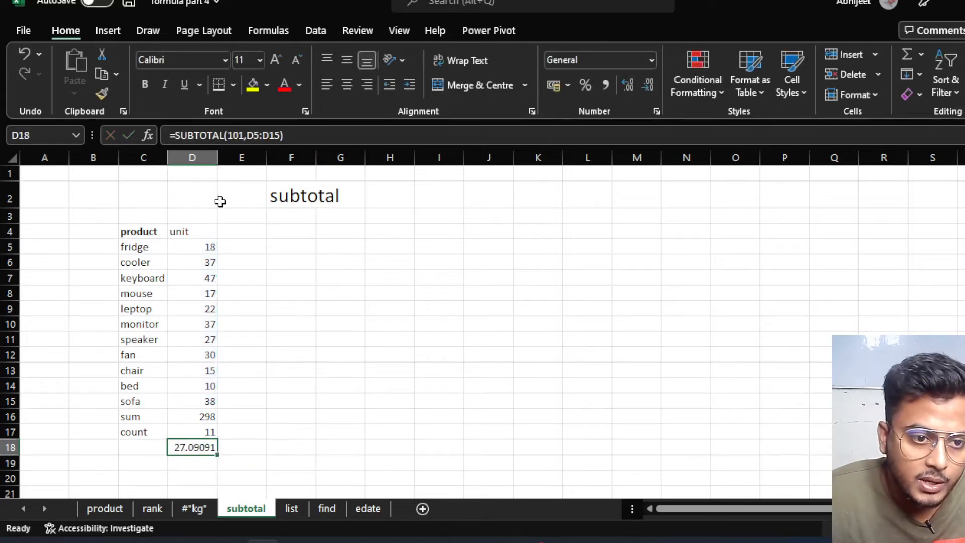
Select D5:D15 to check the status bar average matches 27.09091.
left_click_drag(196, 248, 202, 403)
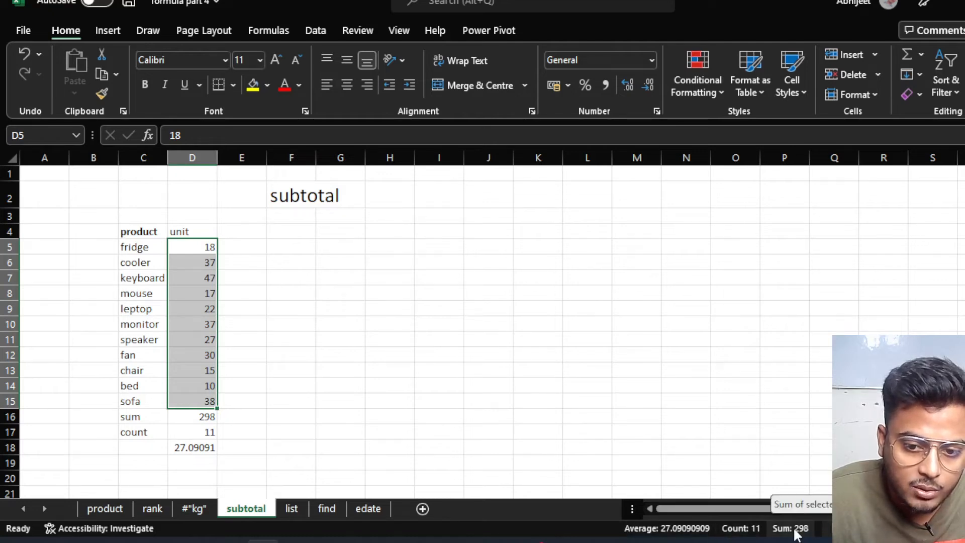
mouse_move(206, 413)
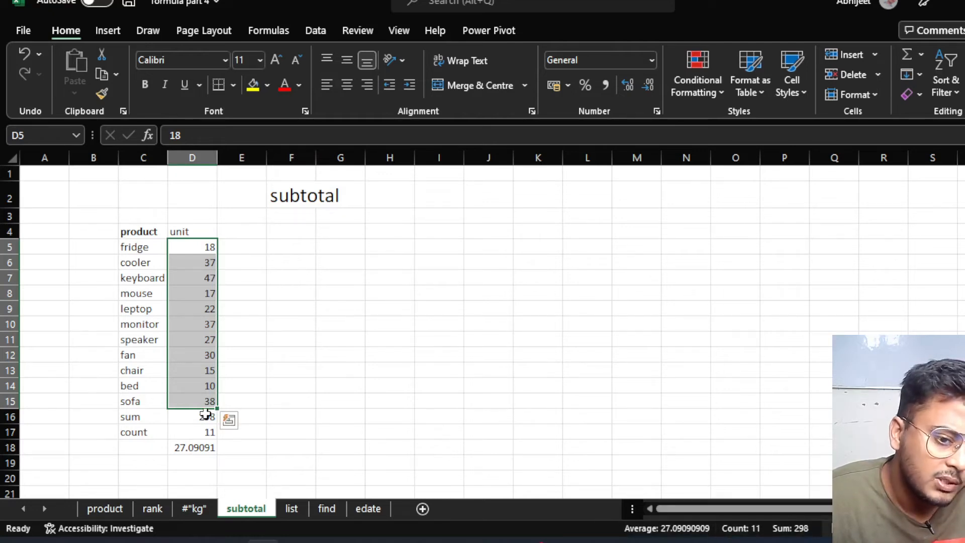
left_click(272, 326)
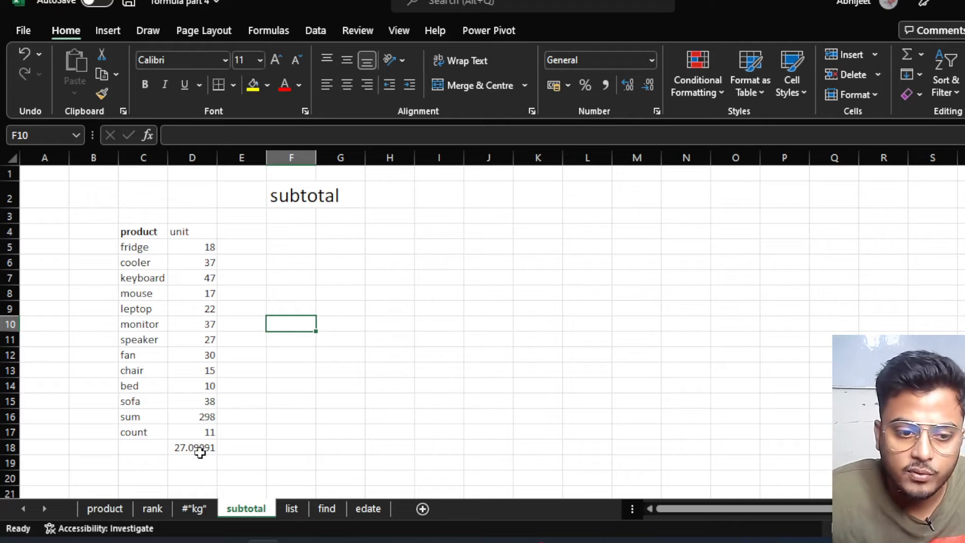
left_click(294, 509)
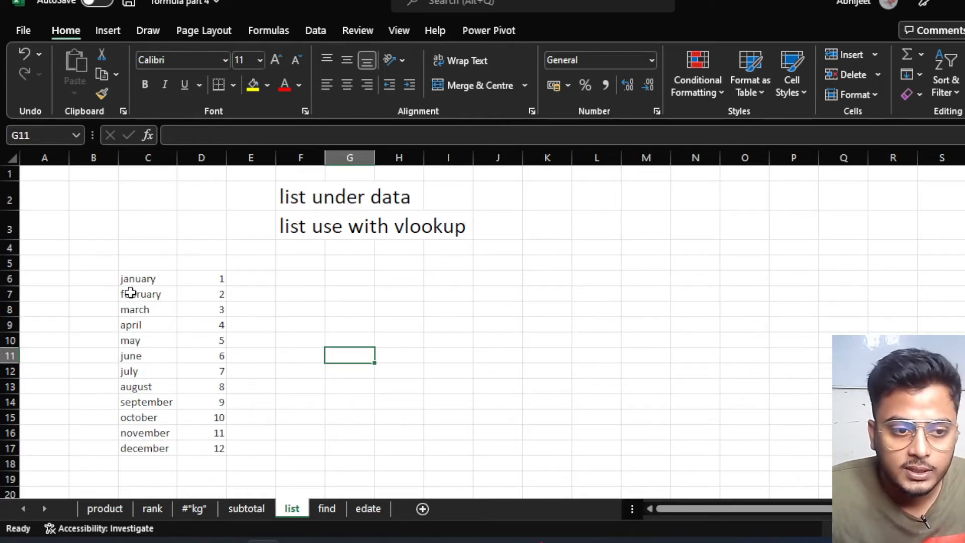
left_click_drag(144, 279, 150, 451)
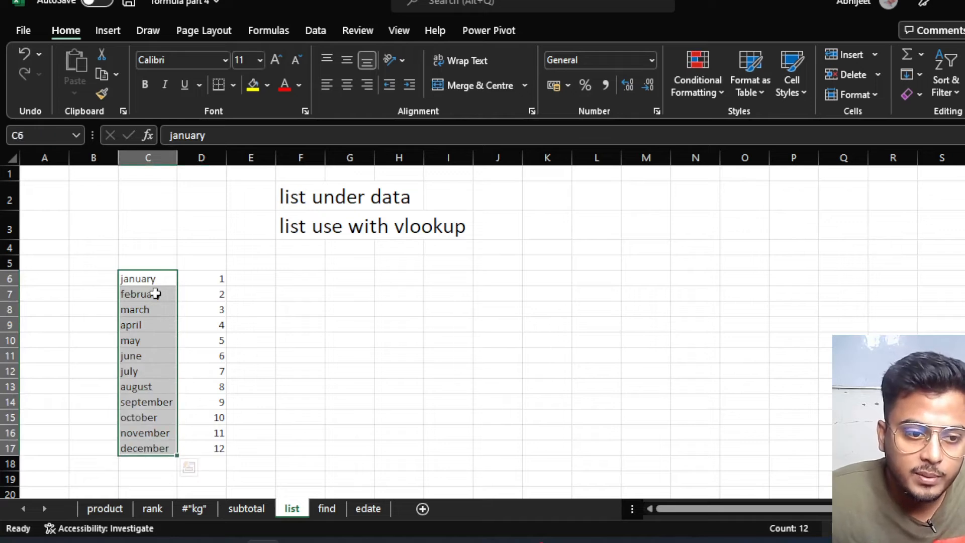
left_click_drag(216, 276, 209, 447)
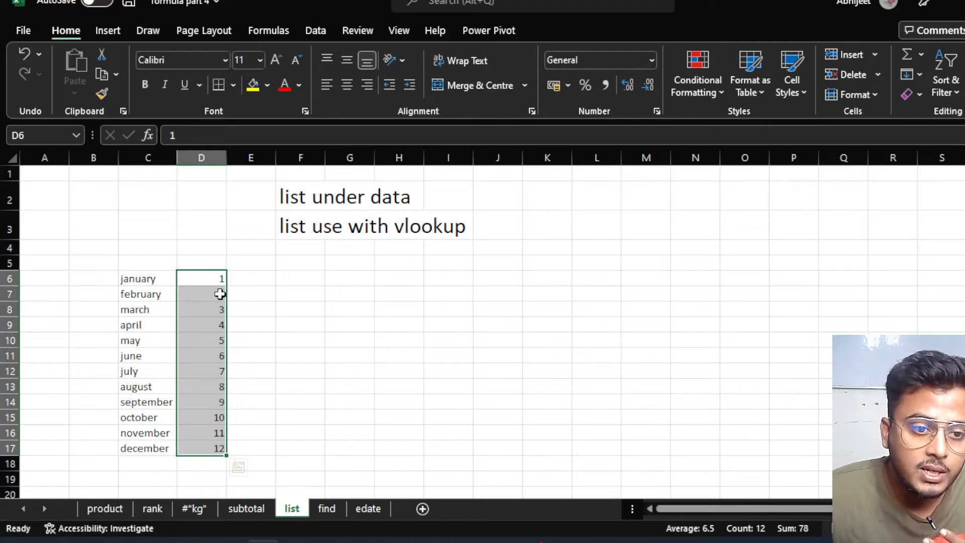
left_click(200, 321)
left_click(202, 356)
left_click(204, 370)
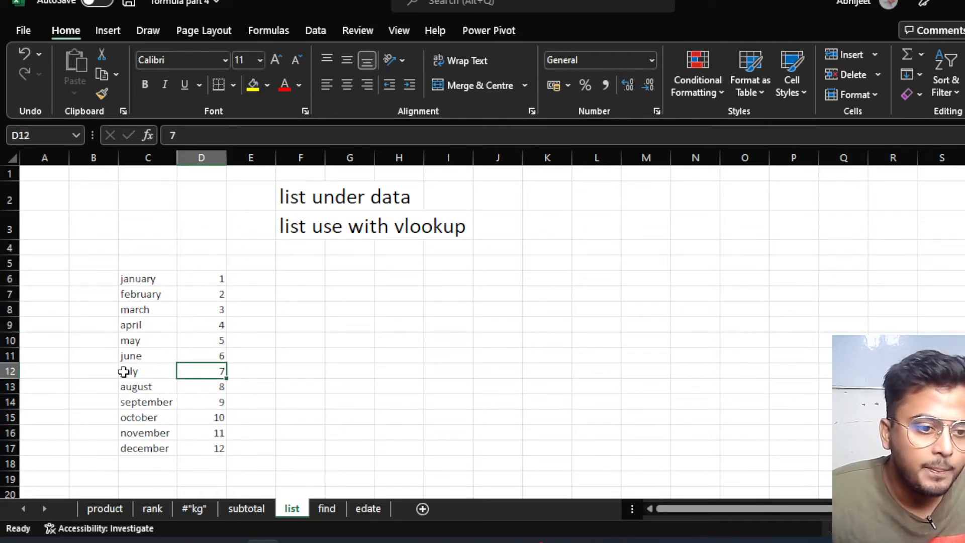
left_click(127, 371)
left_click(303, 321)
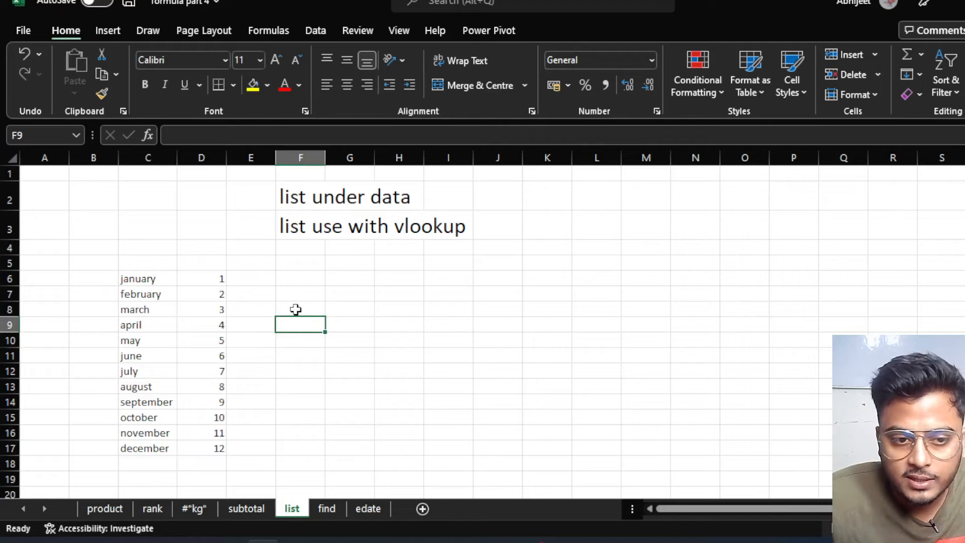
left_click(296, 310)
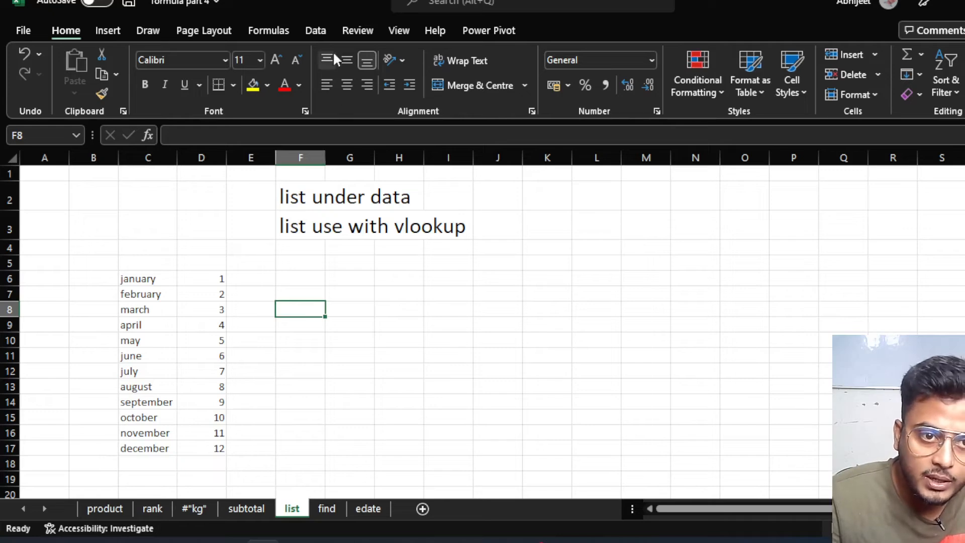
left_click(321, 32)
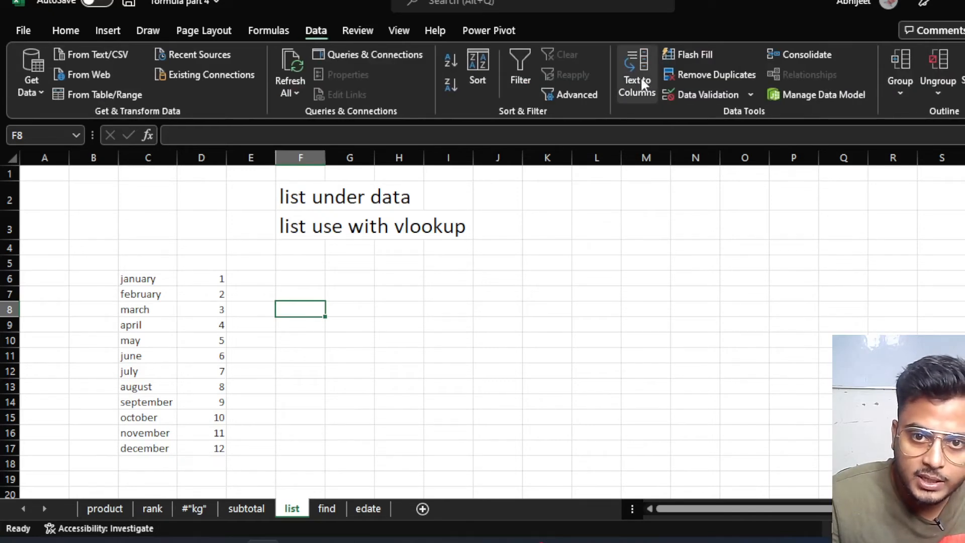
Add a data validation list to F8 with source C6:C17, the month names.
left_click(708, 95)
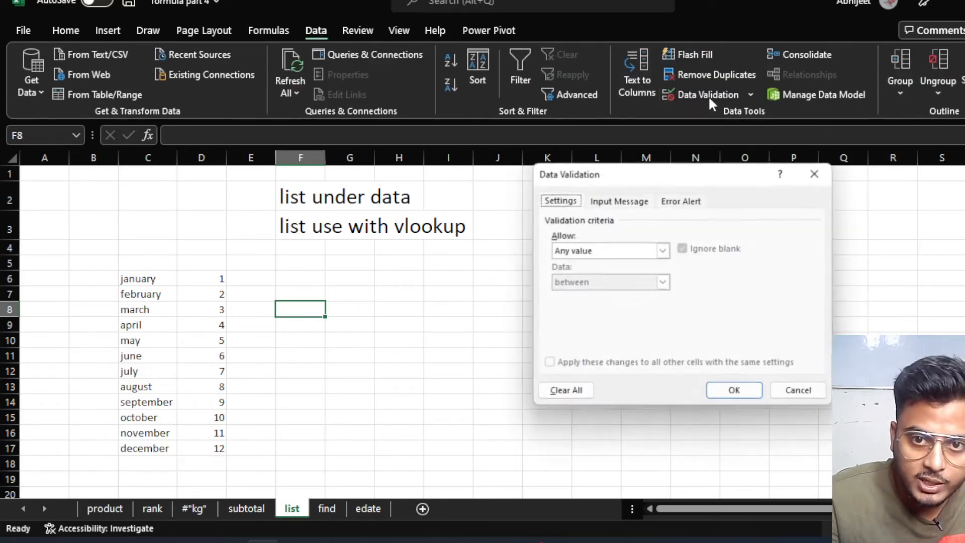
left_click(664, 250)
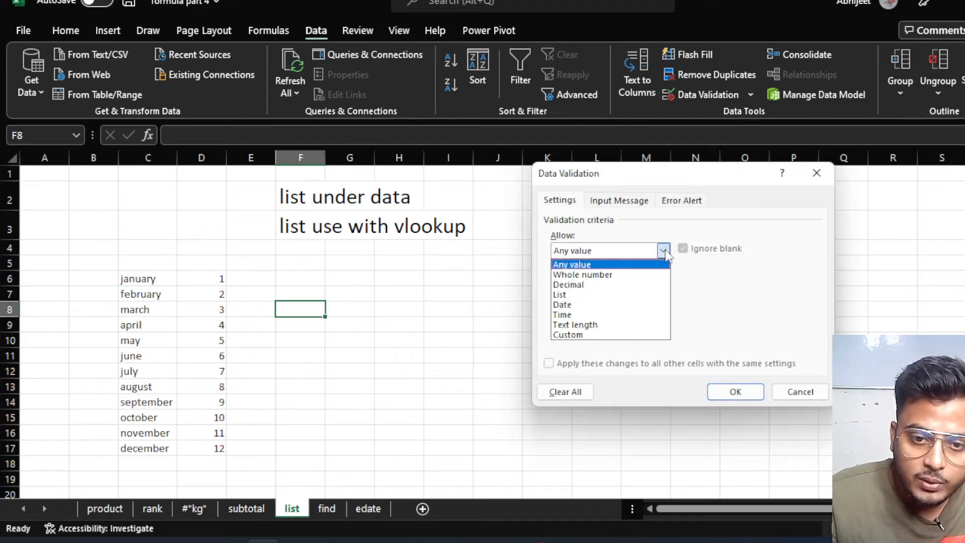
left_click(561, 295)
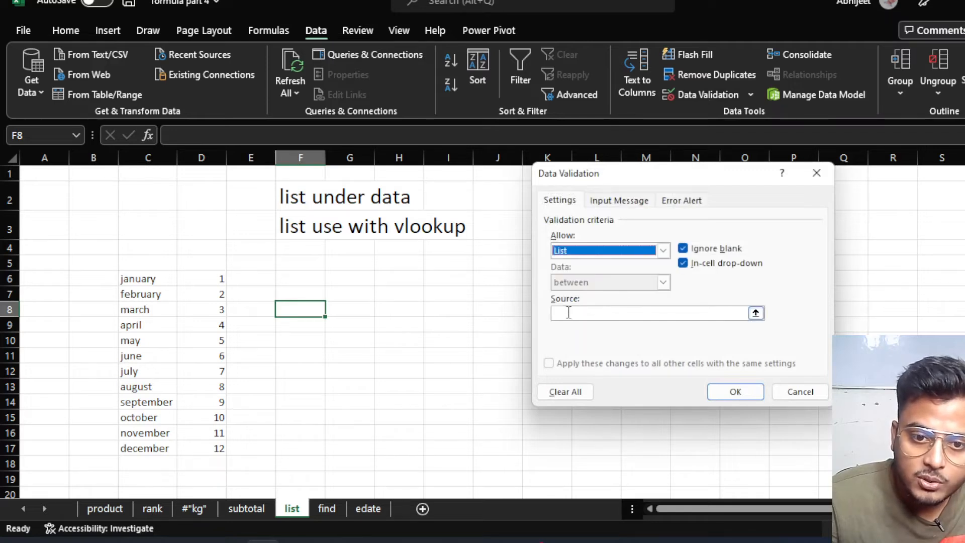
left_click(569, 312)
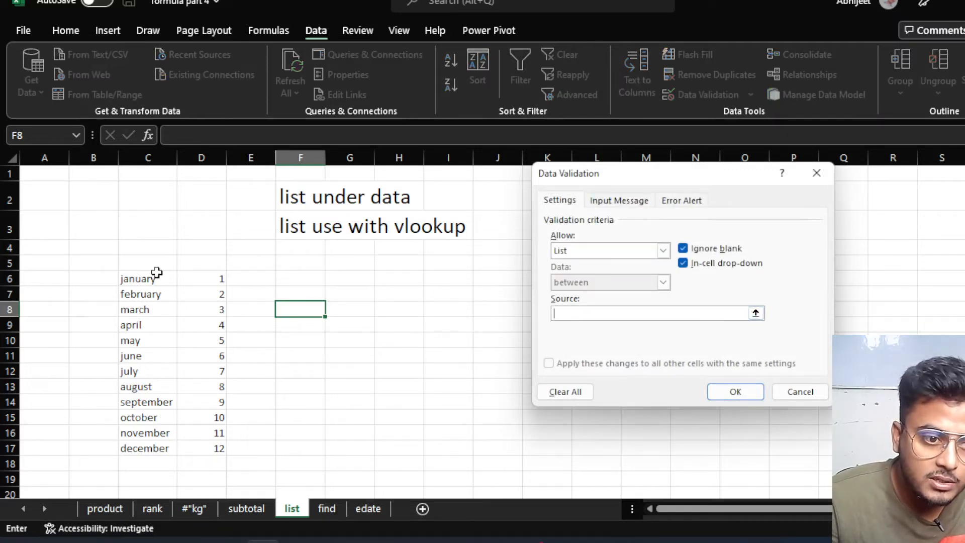
left_click_drag(150, 281, 135, 447)
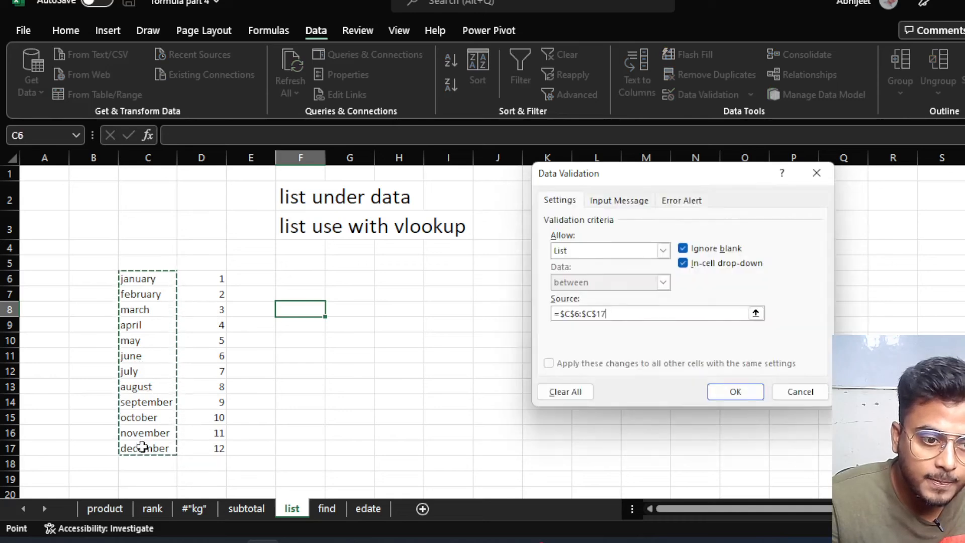
left_click(735, 392)
Test F8's month dropdown by picking may, august, november and december.
left_click(317, 352)
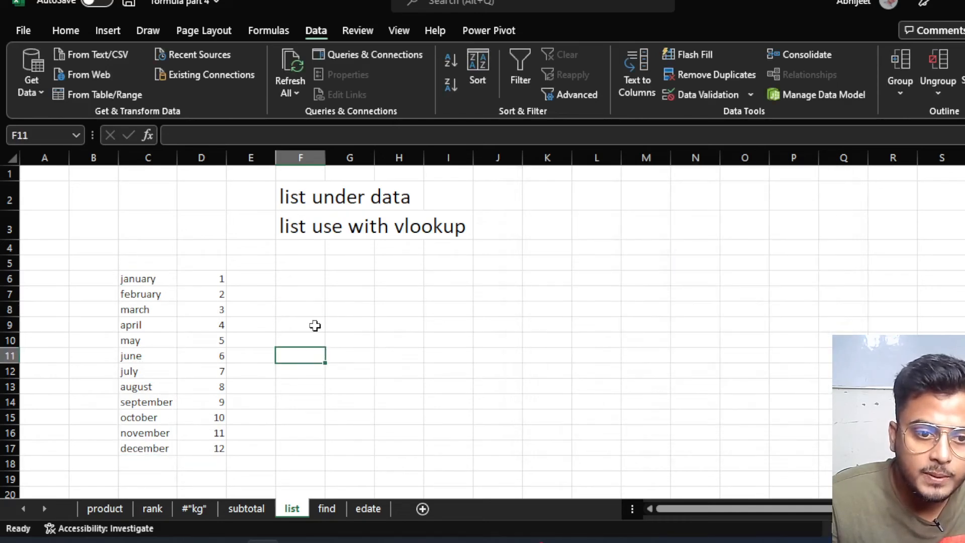
left_click(316, 312)
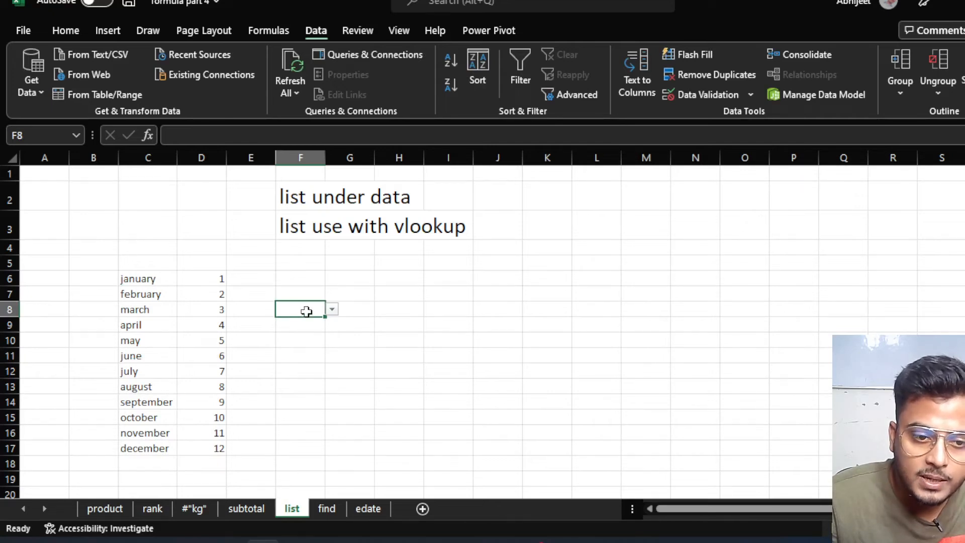
left_click(313, 358)
left_click(305, 308)
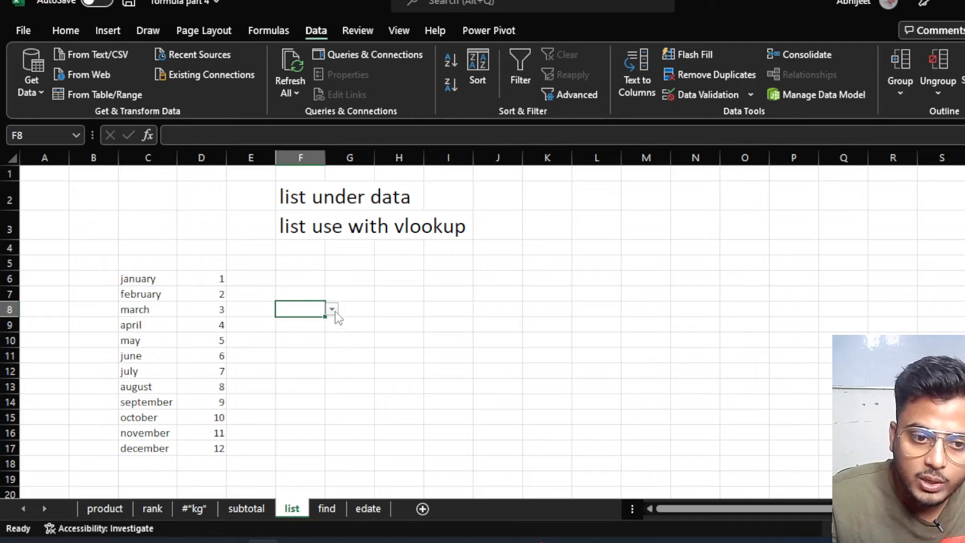
left_click(332, 311)
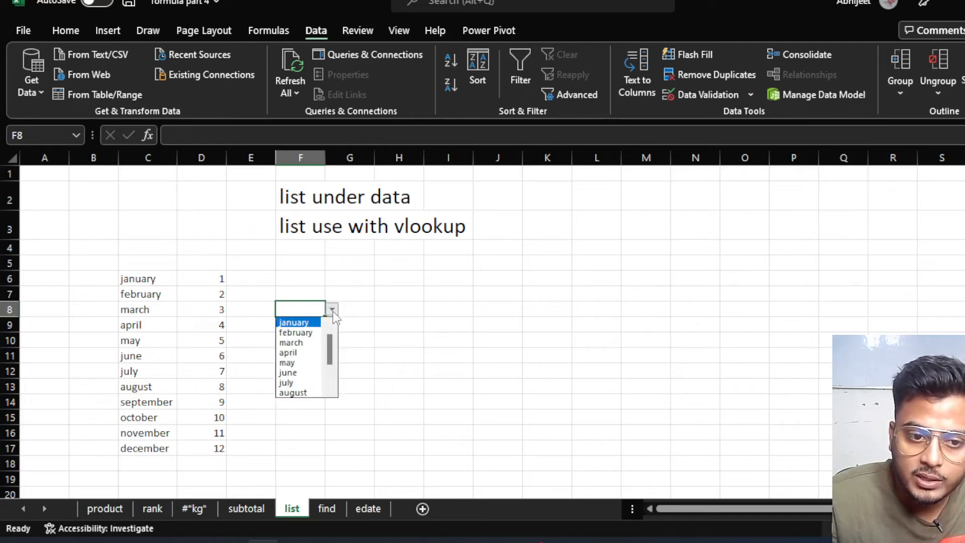
scroll(332, 382, "down", 2)
scroll(333, 383, "up", 2)
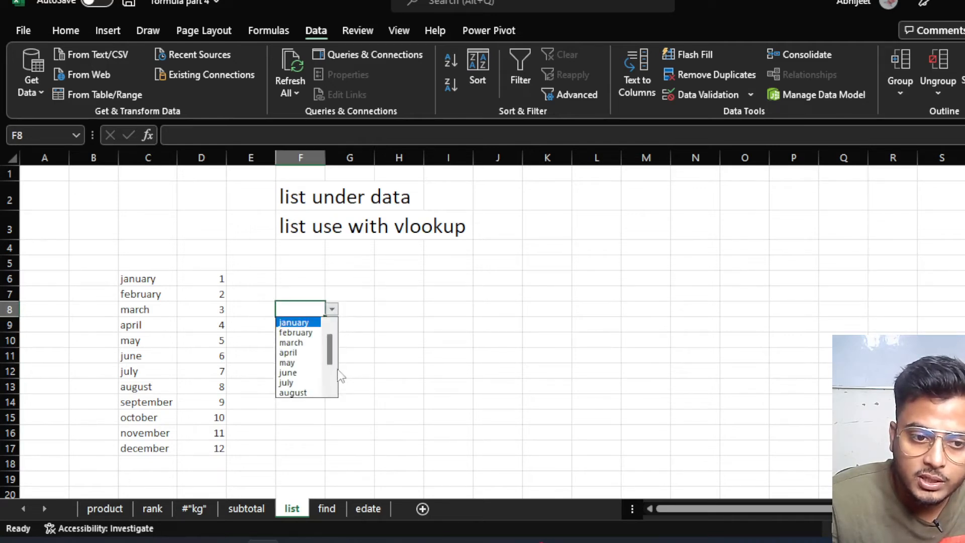
left_click(292, 363)
left_click(333, 311)
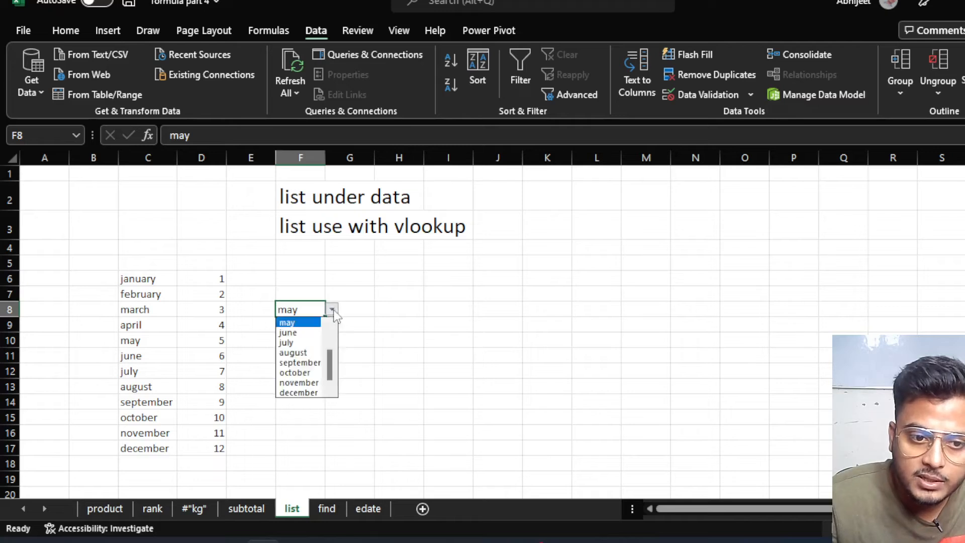
left_click(293, 353)
left_click(333, 310)
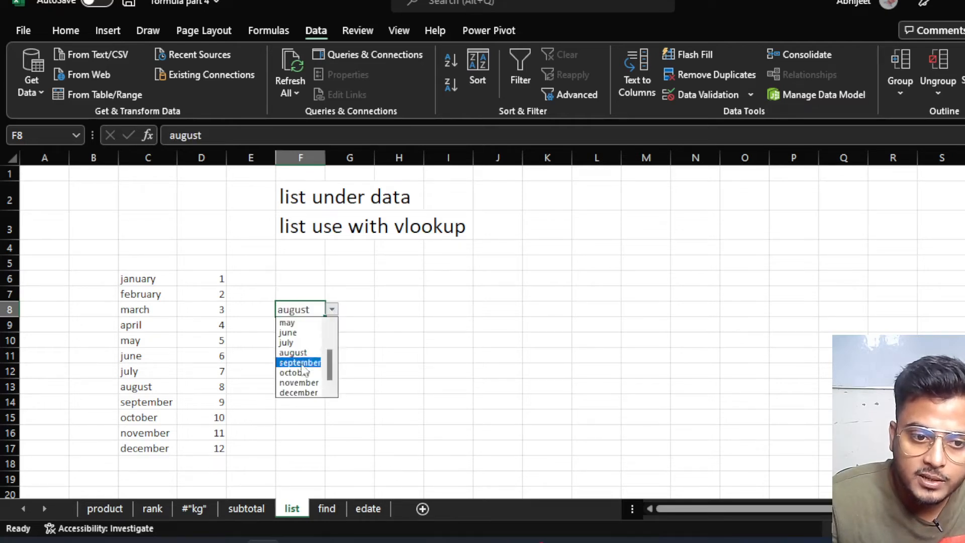
left_click(299, 383)
left_click(332, 310)
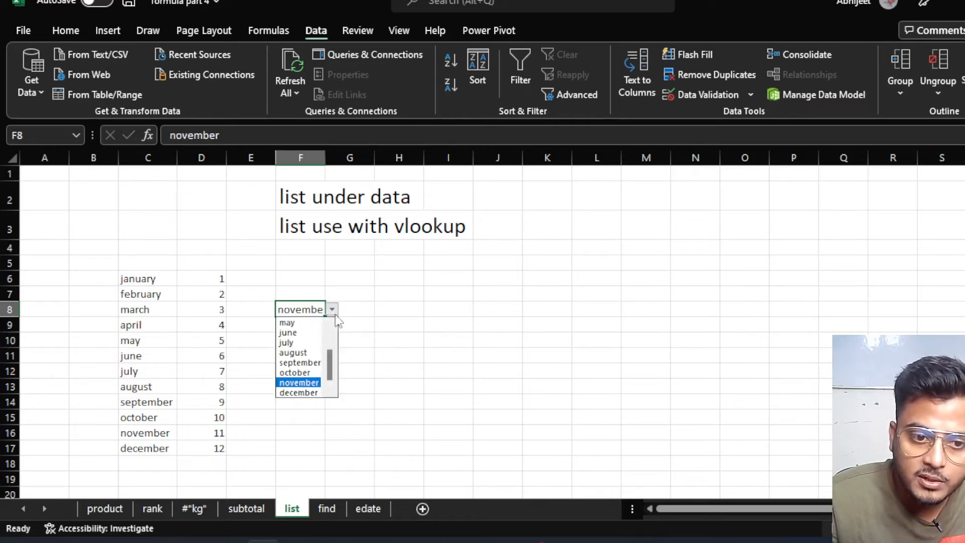
left_click(296, 393)
left_click(333, 310)
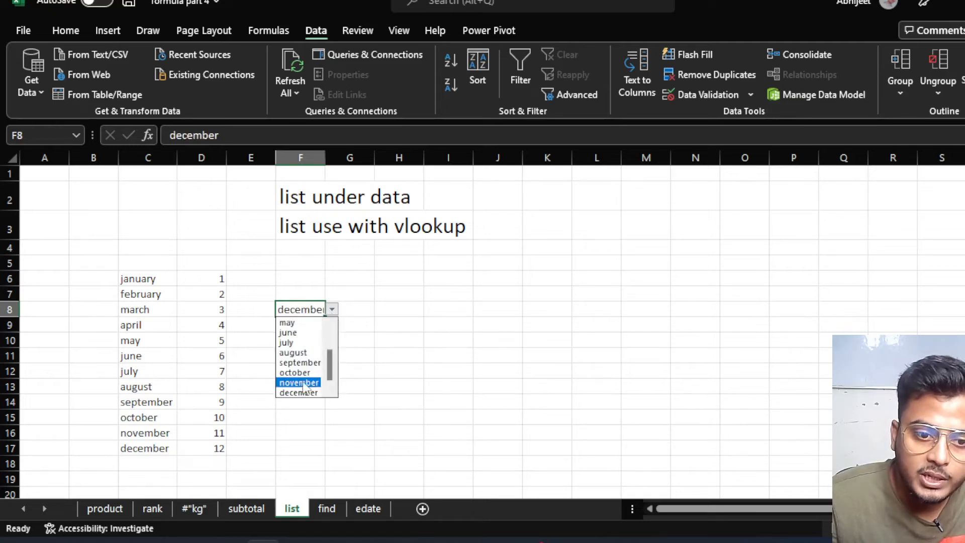
left_click(299, 392)
Widen column F to fit the month names and set F8 to october.
left_click_drag(325, 158, 359, 159)
left_click(388, 320)
left_click(345, 308)
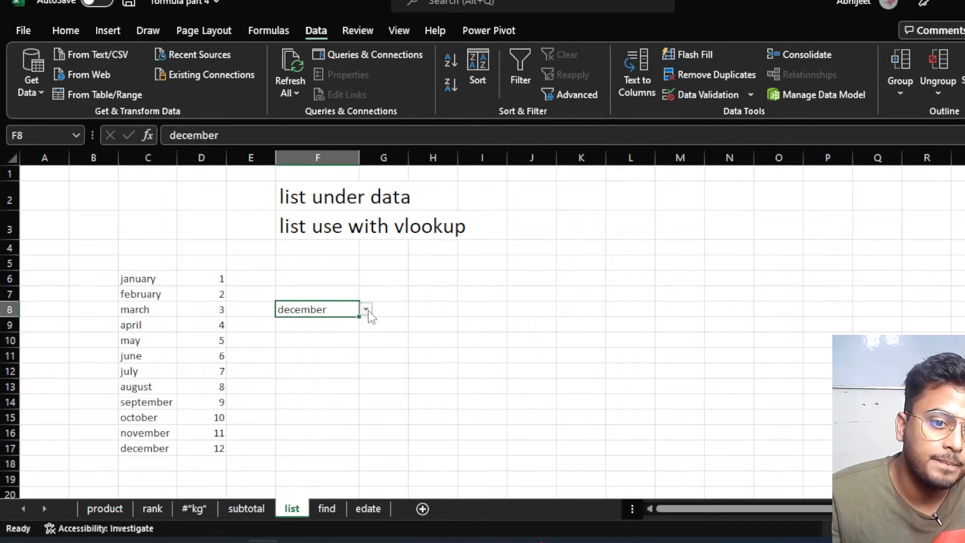
left_click(366, 310)
left_click(317, 367)
left_click(401, 319)
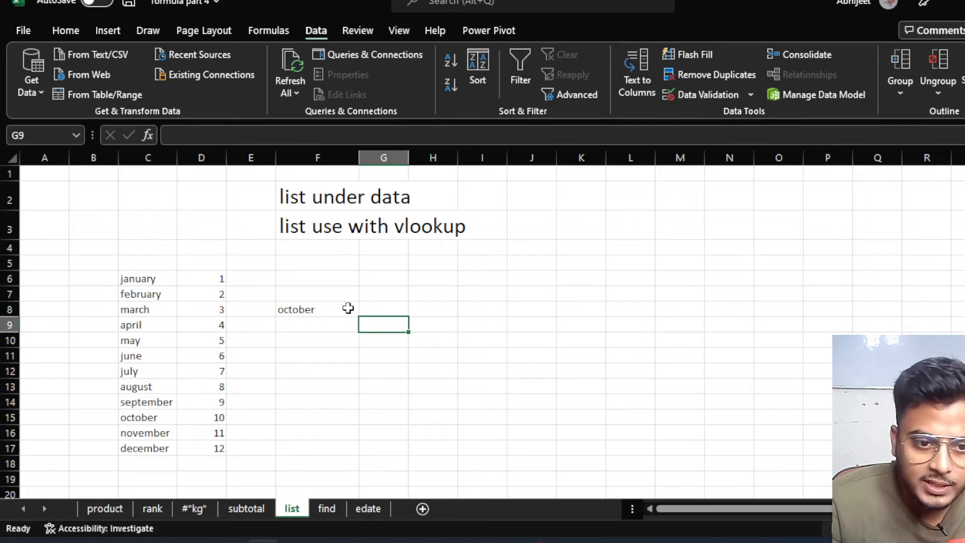
left_click(301, 309)
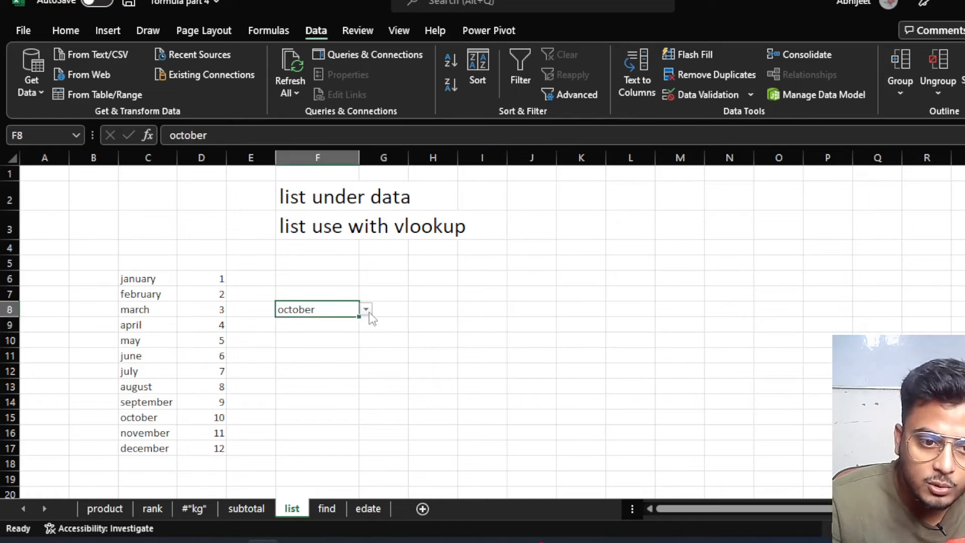
left_click(391, 312)
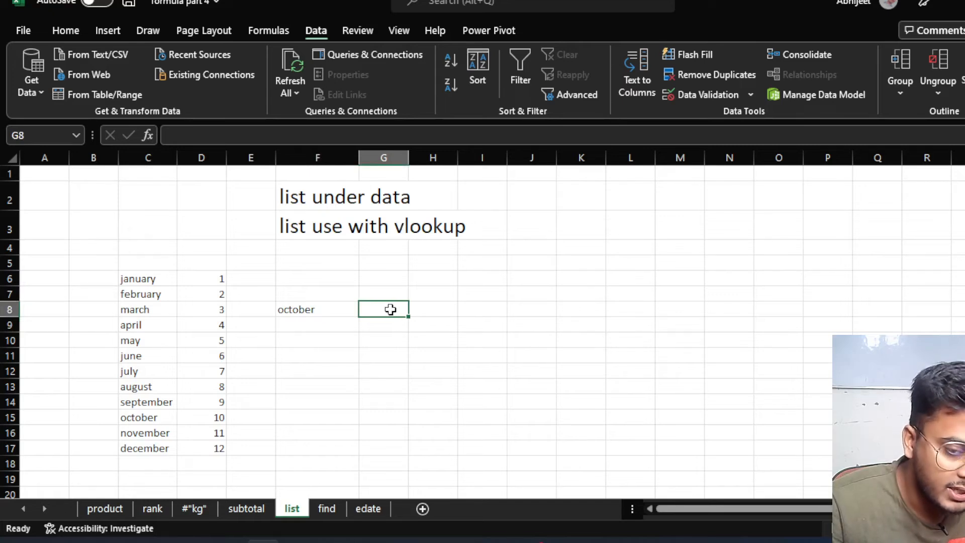
Enter =VLOOKUP(F8,C6:D17,2) in G8 to return the number of the month in F8.
type("=")
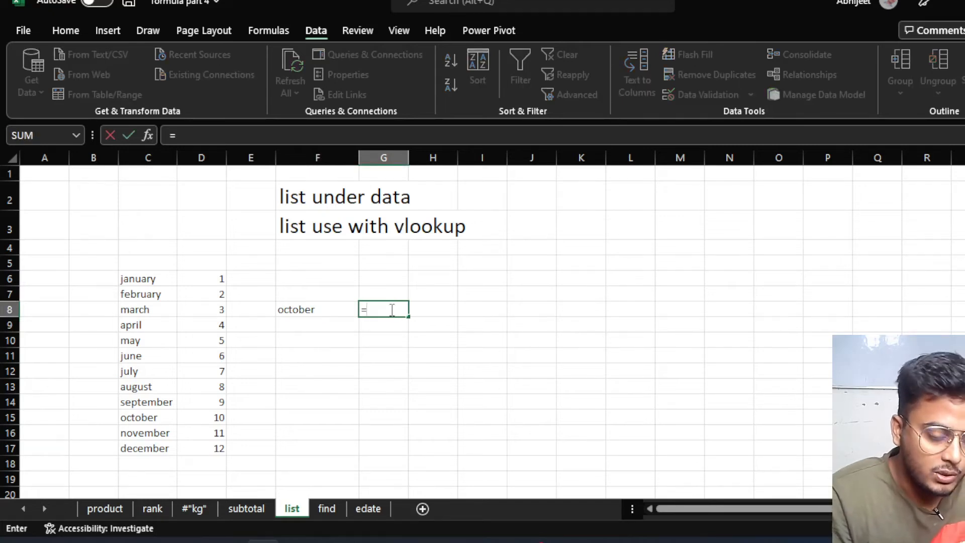
type("vloo")
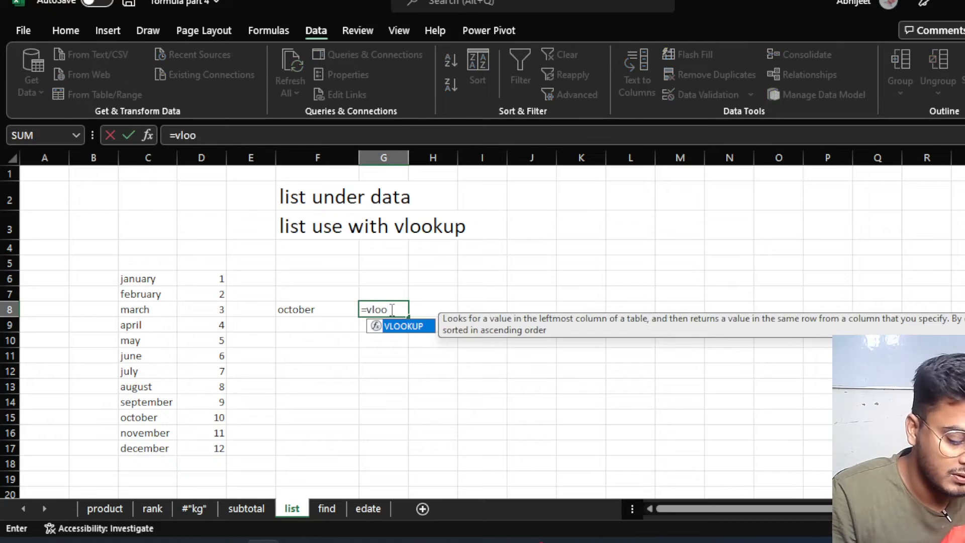
type("l")
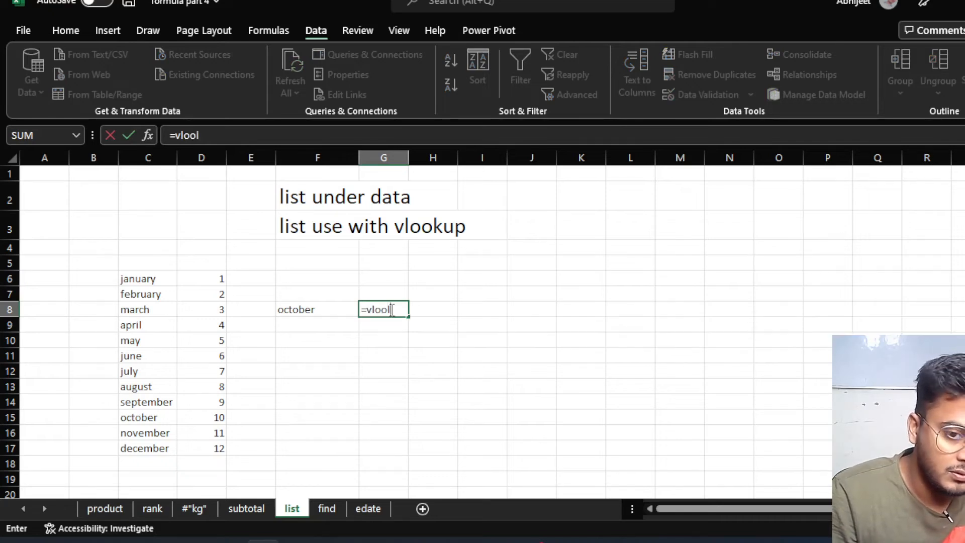
key("BackSpace")
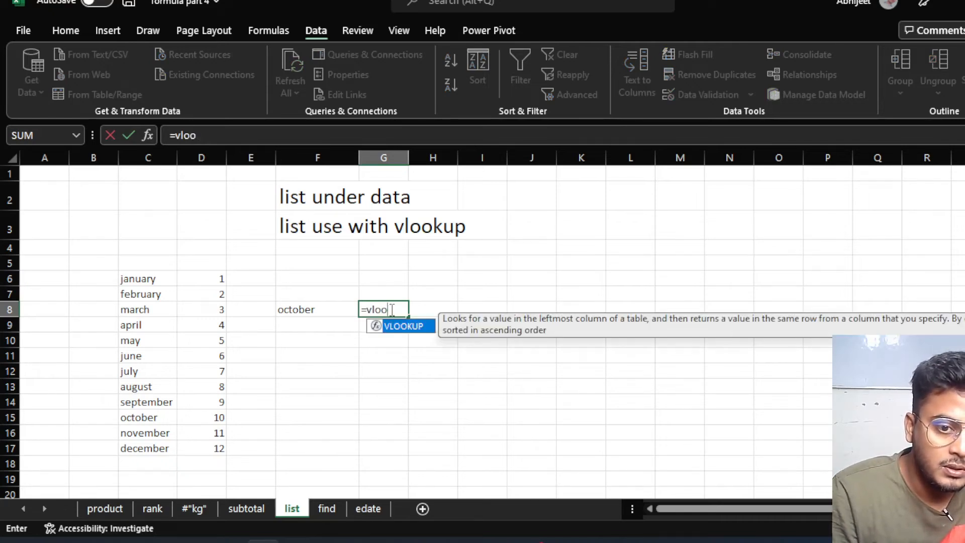
key("Tab")
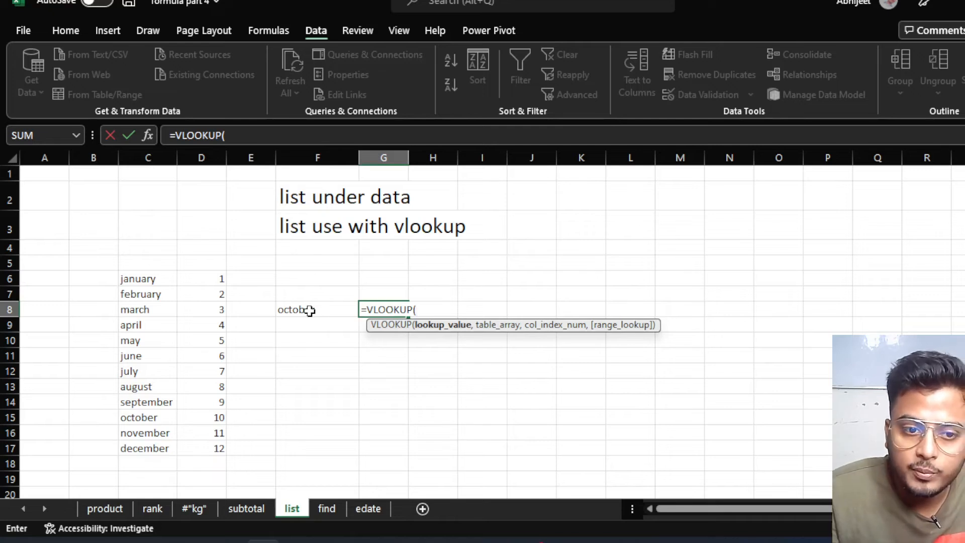
left_click(309, 311)
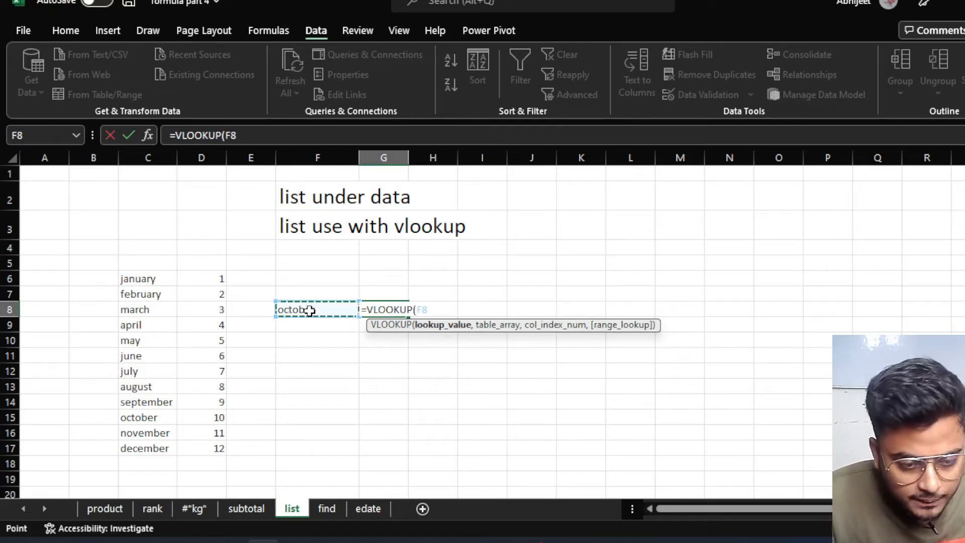
type(",")
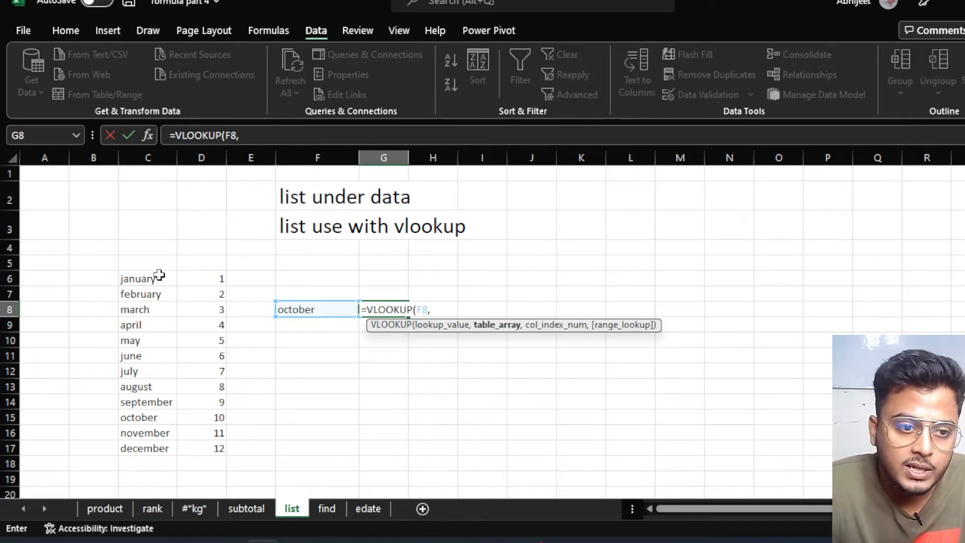
left_click_drag(158, 277, 215, 435)
type(",2")
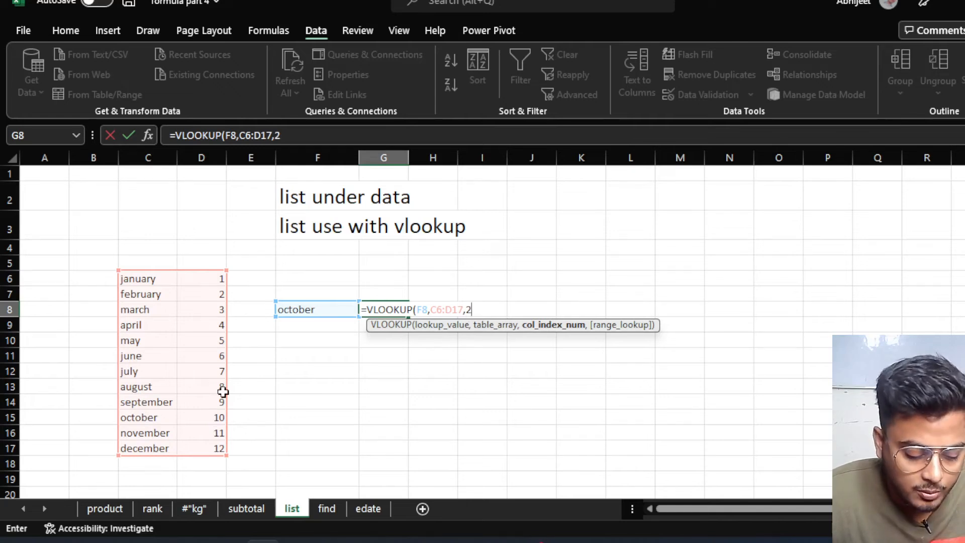
type(")")
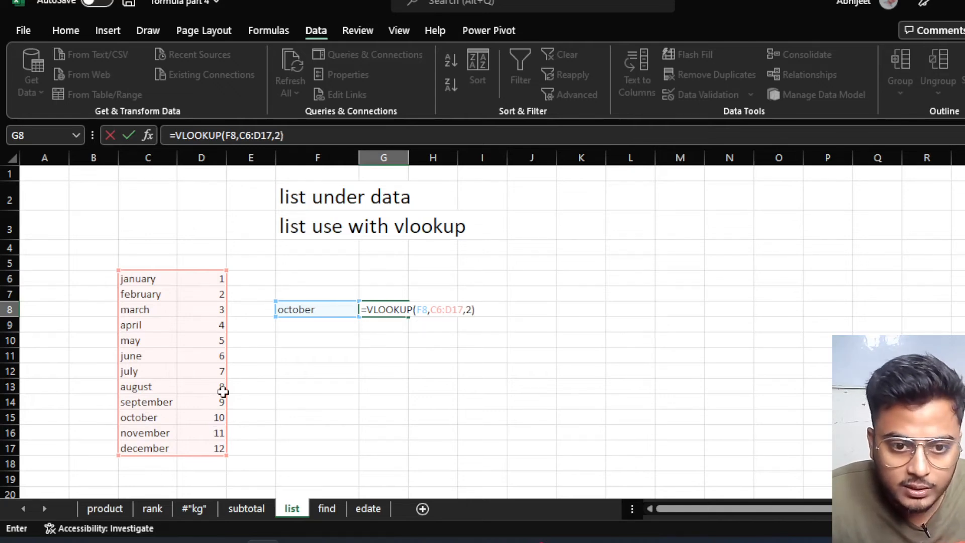
key("Return")
Test the lookup by picking july, then november, from F8's dropdown.
left_click(392, 304)
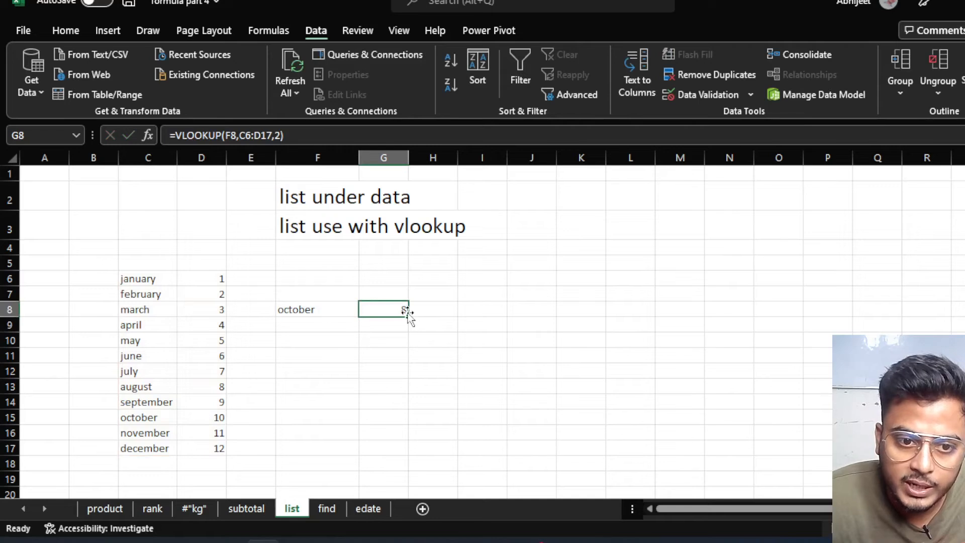
left_click(336, 310)
left_click(367, 311)
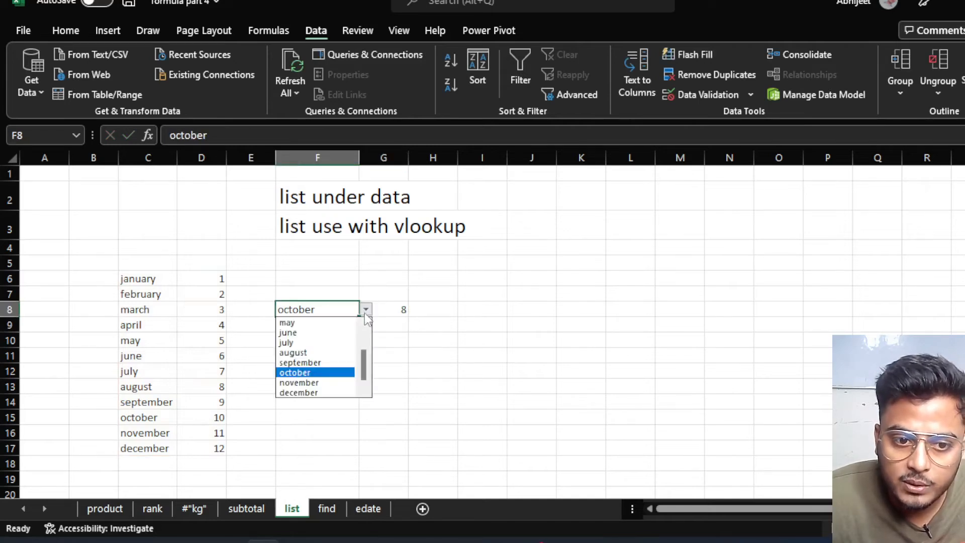
left_click(296, 345)
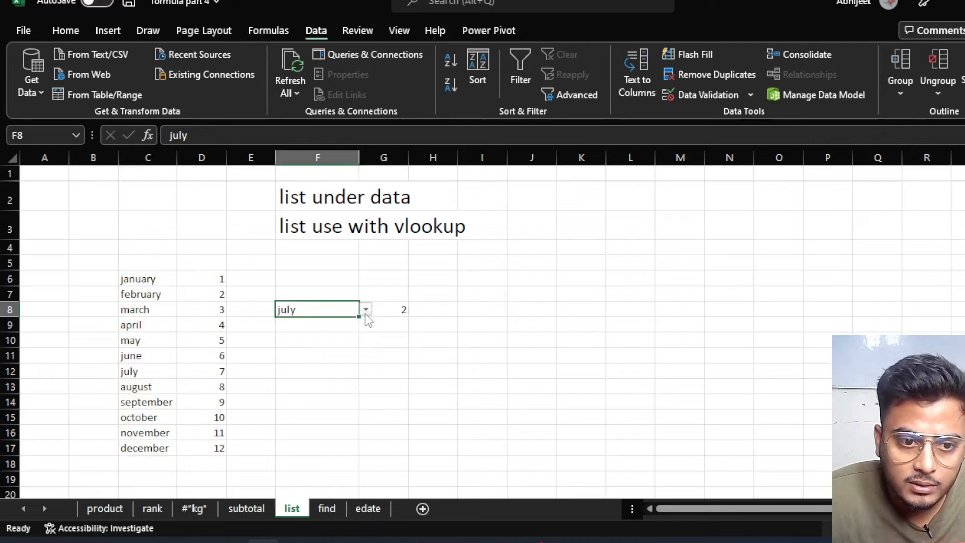
left_click(388, 307)
left_click(322, 309)
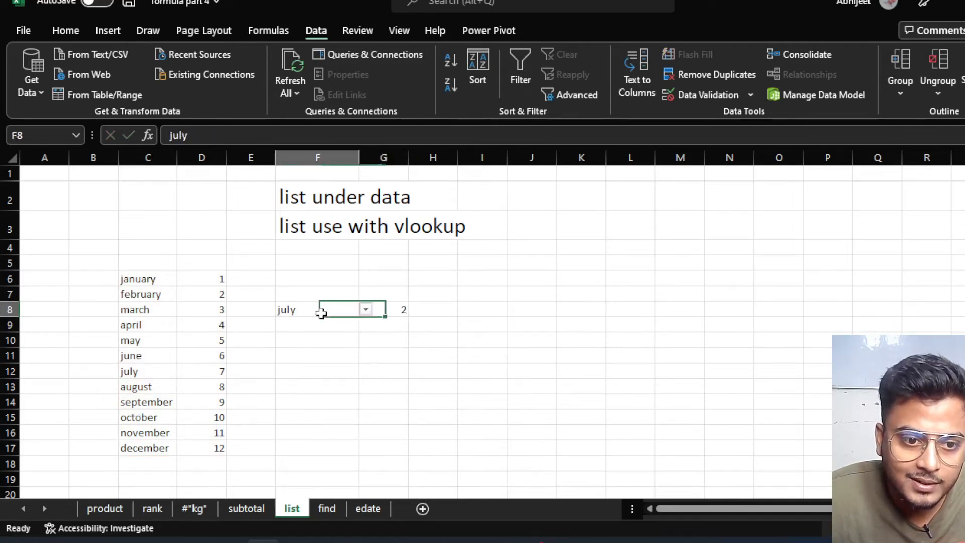
left_click(367, 311)
left_click(305, 381)
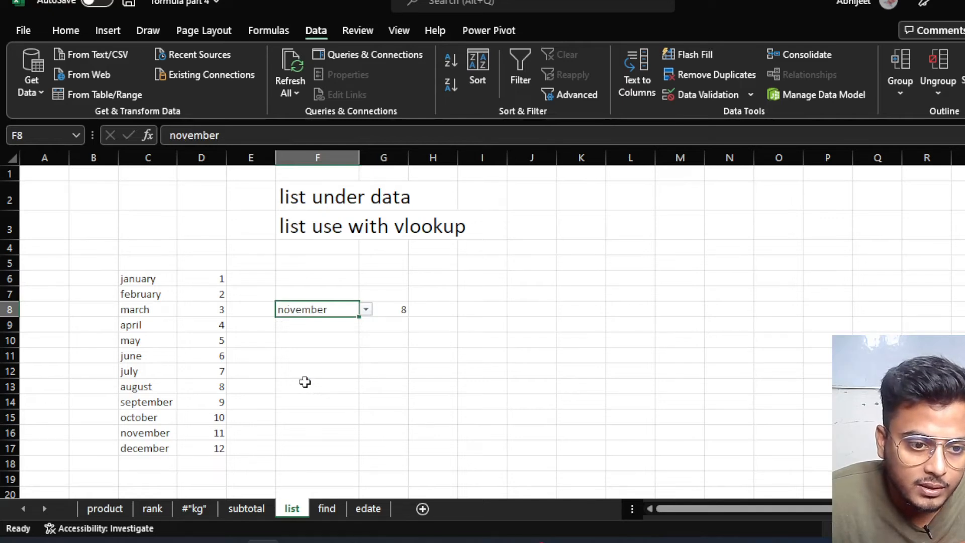
Change G8's formula to =VLOOKUP(F8,C6:D17,2,FALSE) so november returns 11.
double_click(385, 308)
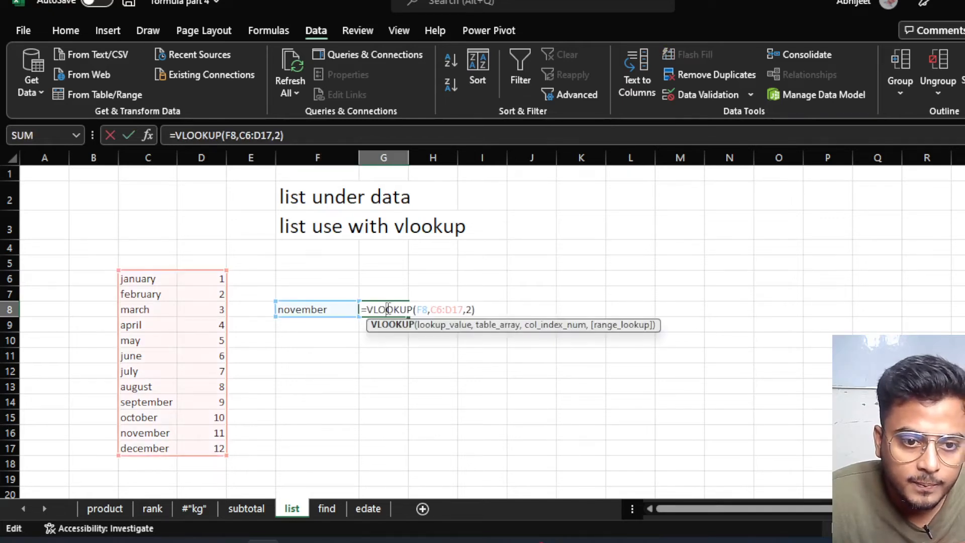
left_click(482, 303)
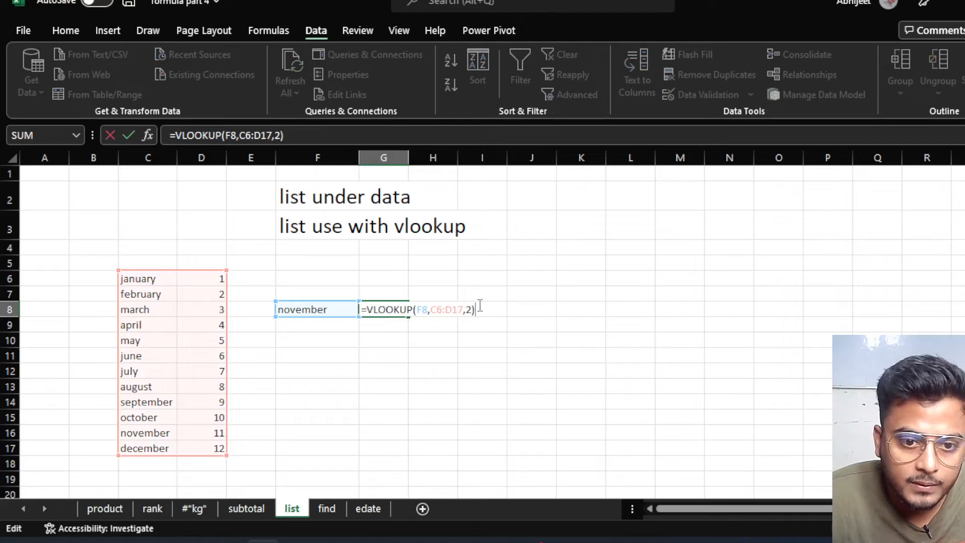
key("BackSpace")
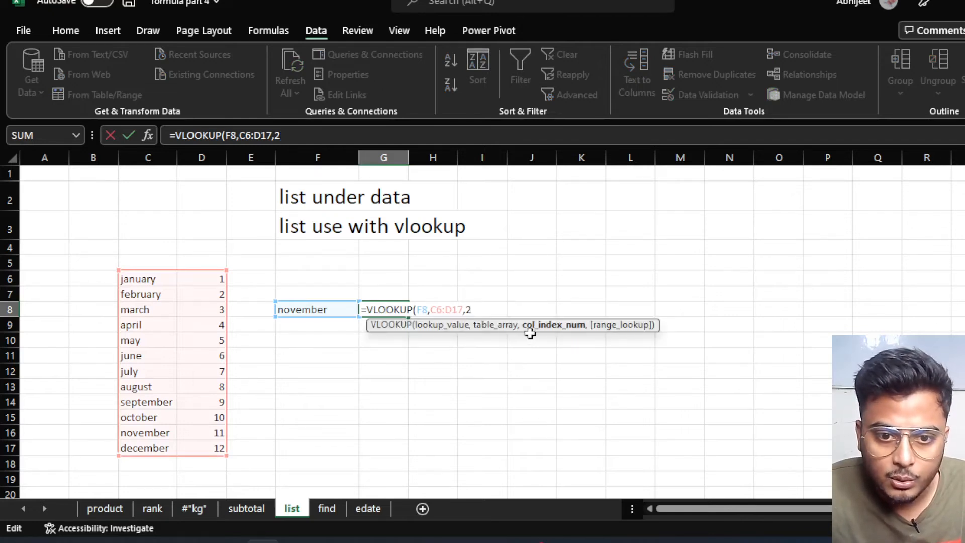
type(",")
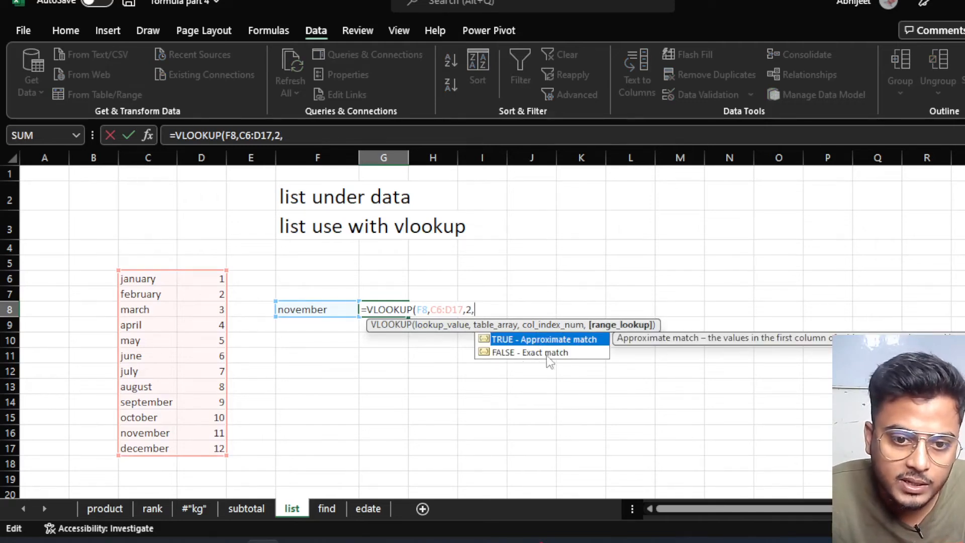
double_click(543, 353)
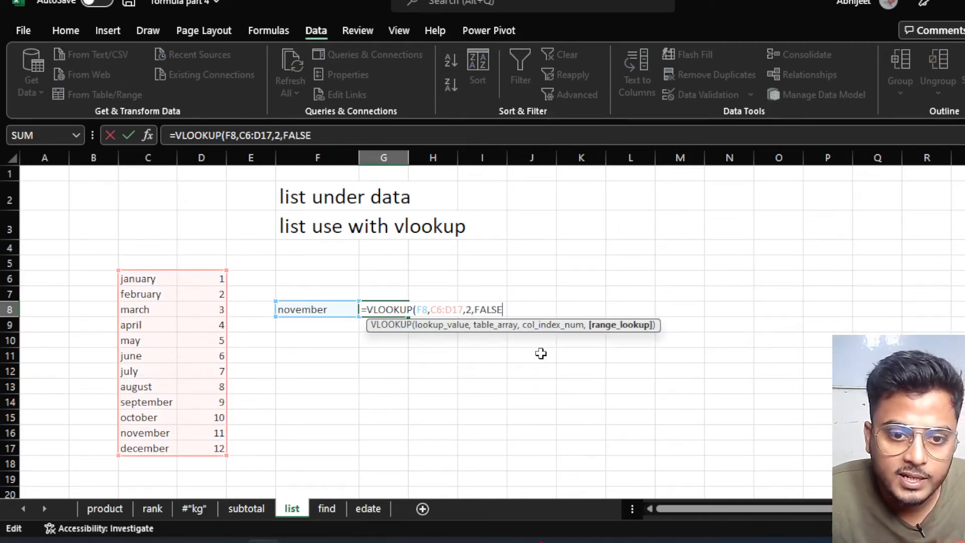
type(")")
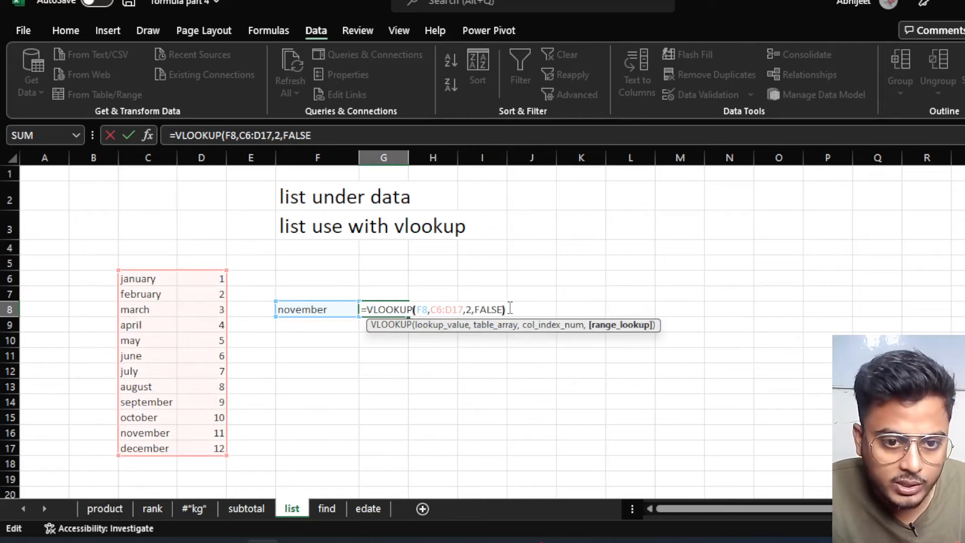
key("Return")
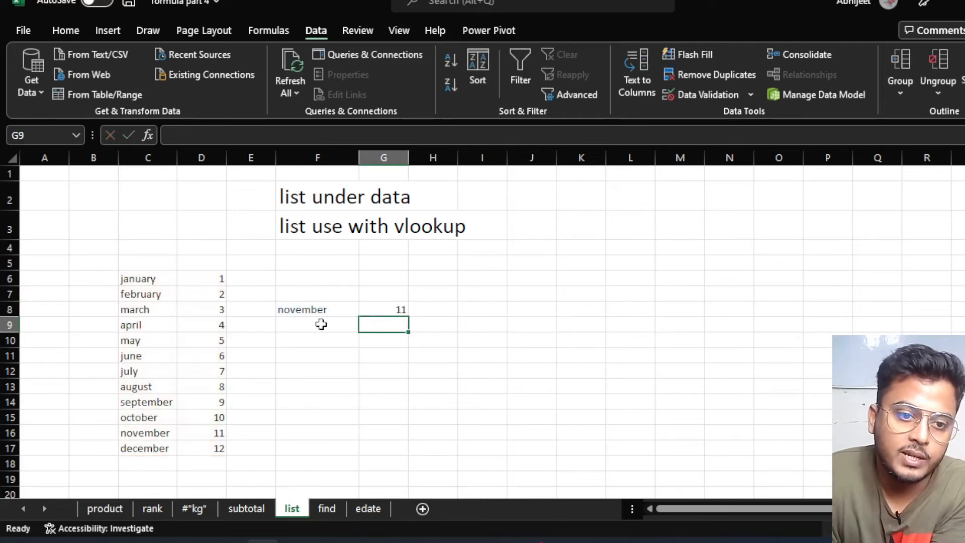
Pick june, november, then may in F8's dropdown, and review G8's formula returning 5.
left_click(352, 315)
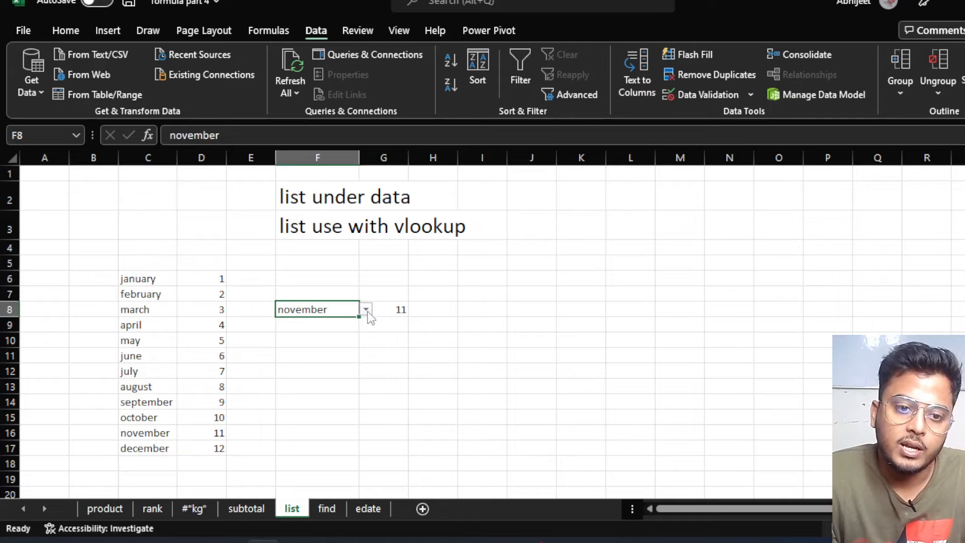
left_click(367, 310)
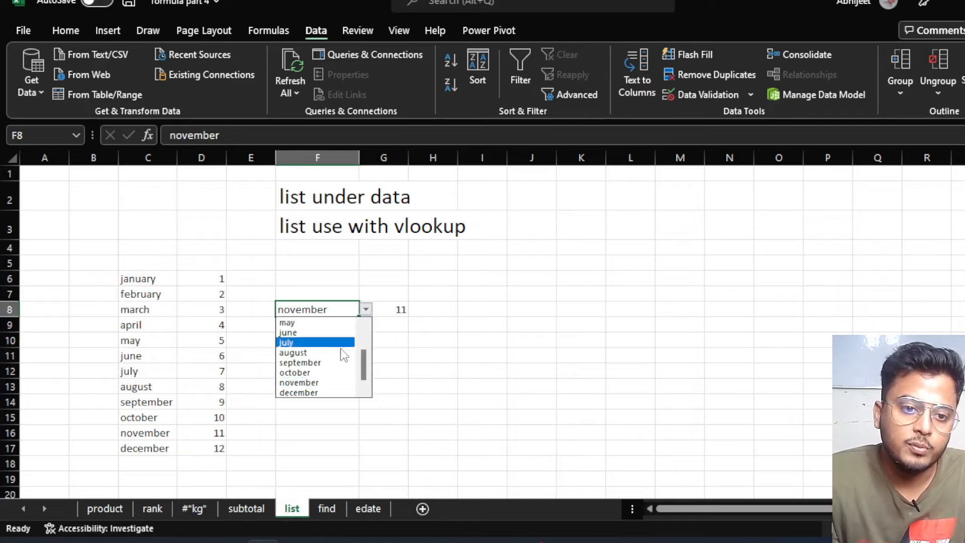
left_click(313, 333)
left_click(366, 310)
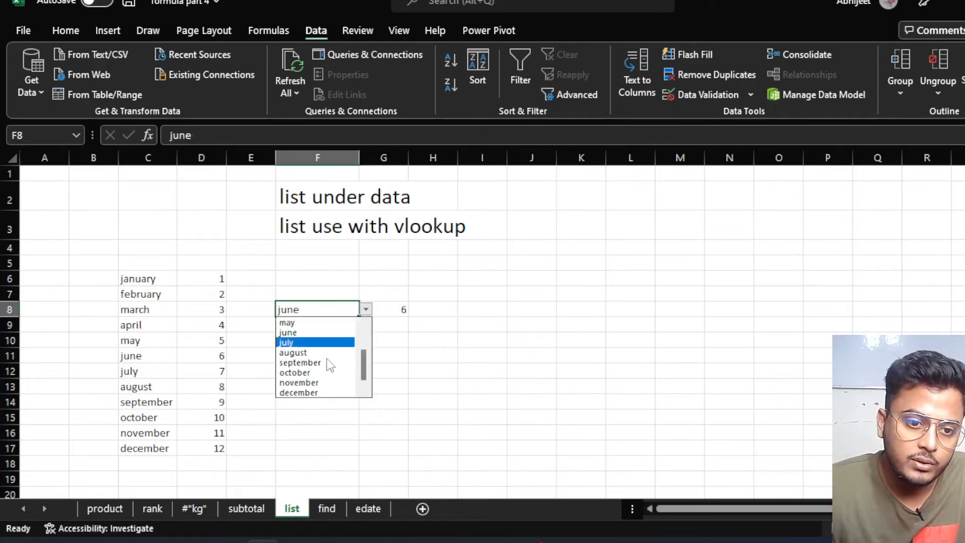
left_click(310, 384)
left_click(367, 310)
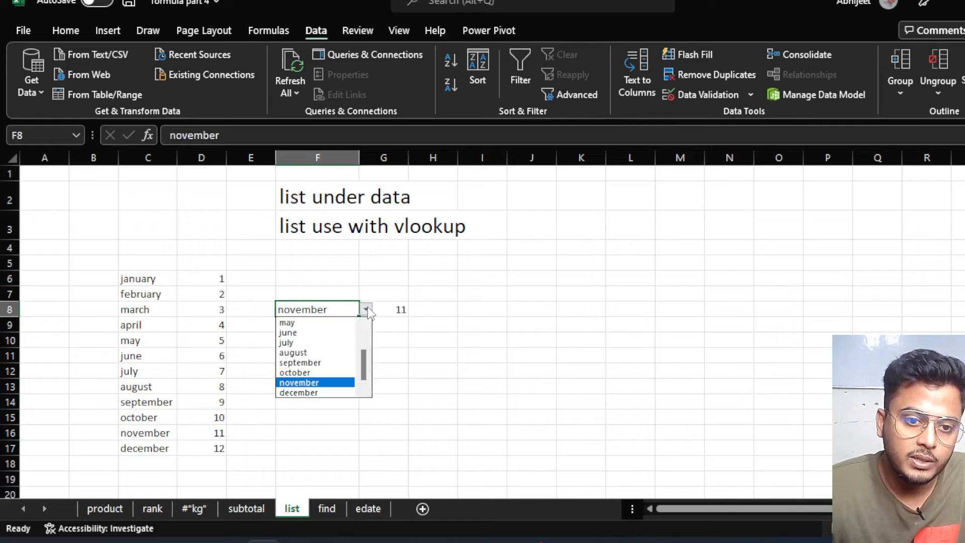
left_click(301, 322)
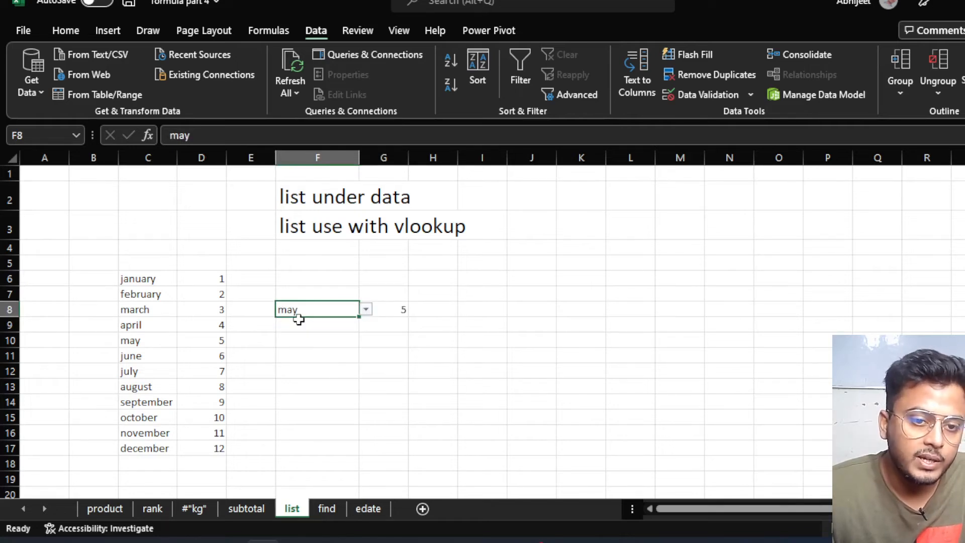
double_click(398, 310)
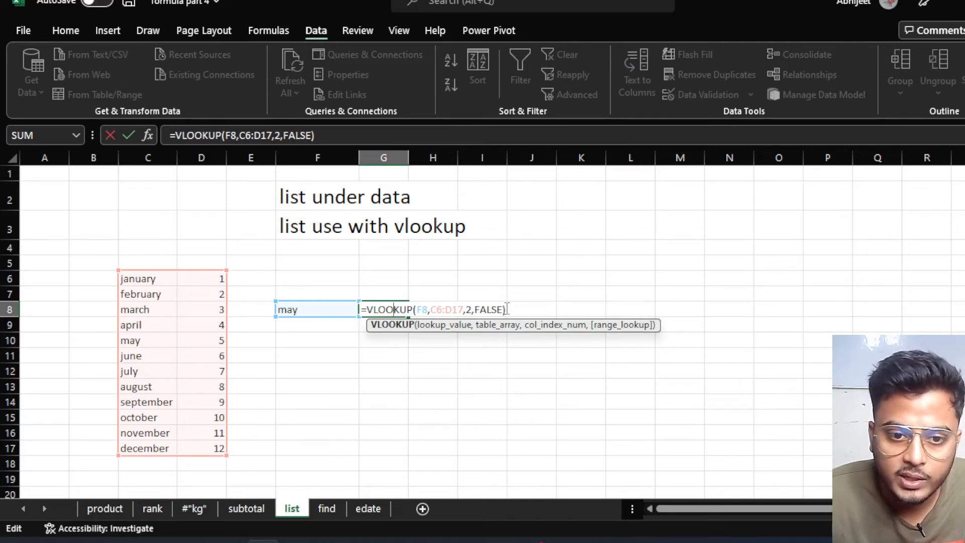
key("Return")
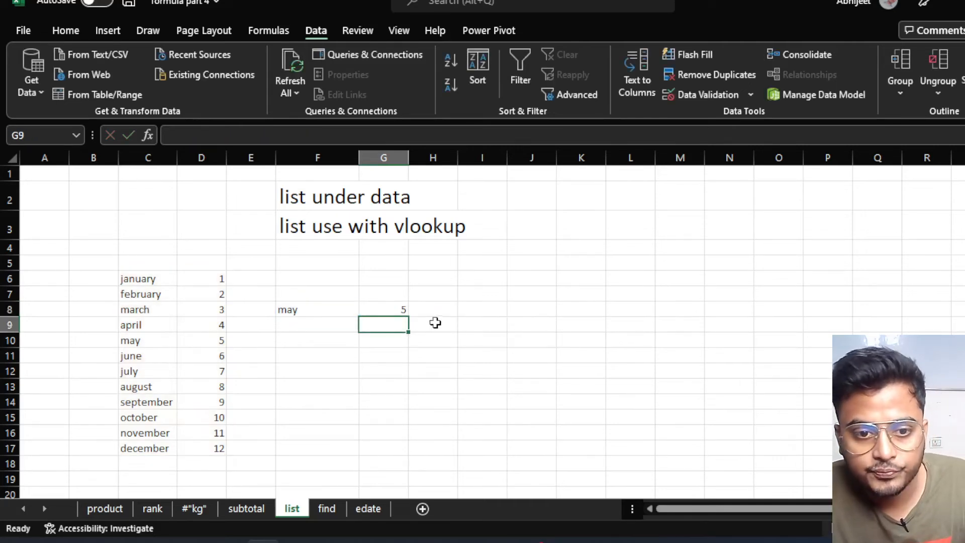
left_click(387, 310)
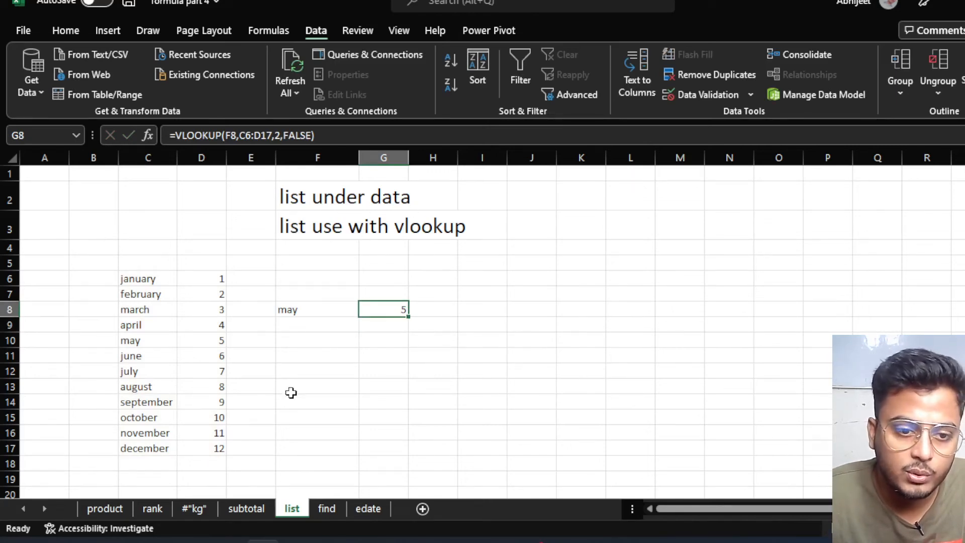
Highlight the C6:D17 month table, then choose august from F8's dropdown.
left_click(305, 399)
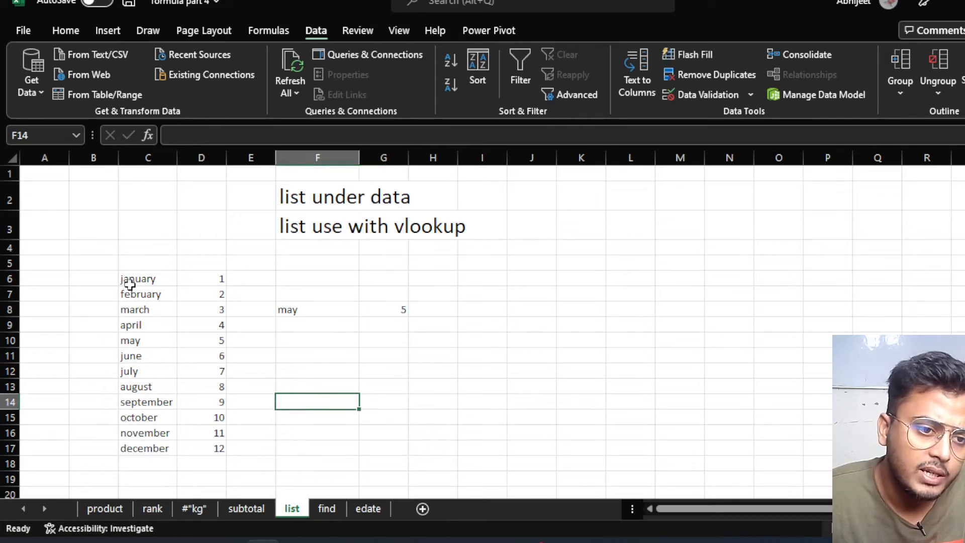
left_click(155, 285)
left_click_drag(155, 285, 222, 448)
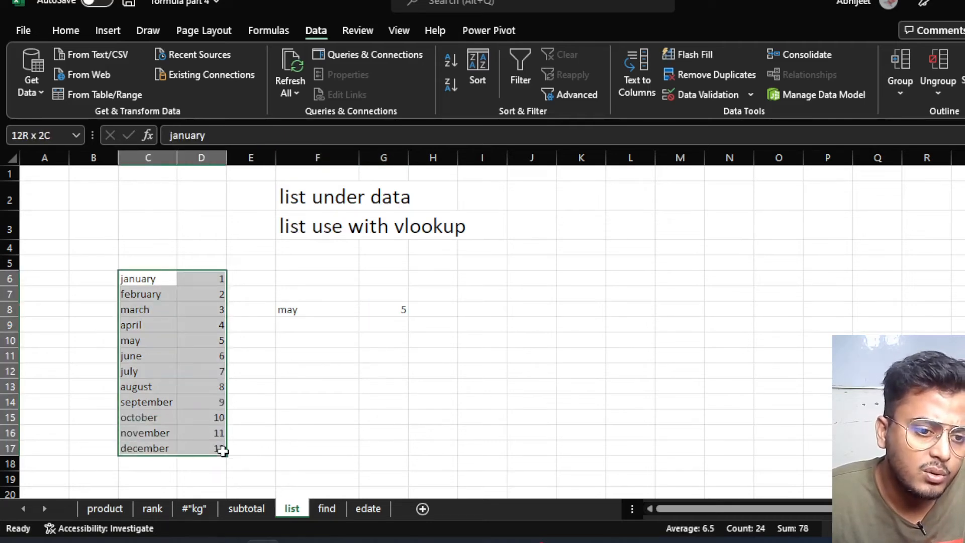
left_click(287, 361)
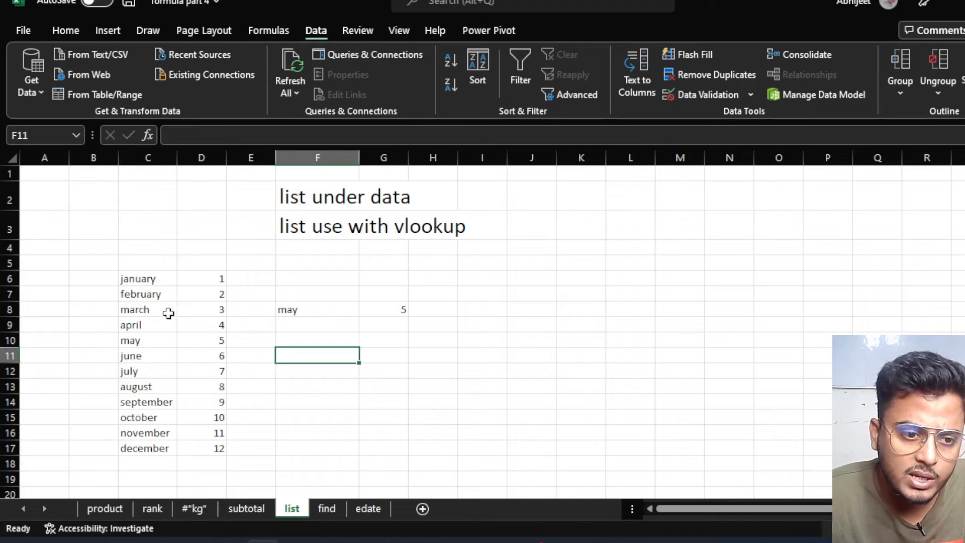
left_click(337, 311)
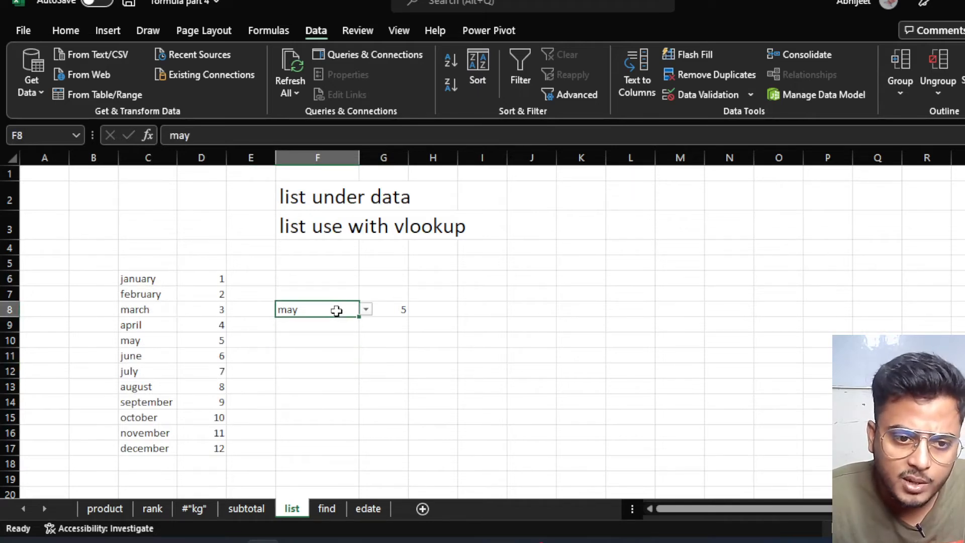
left_click(367, 310)
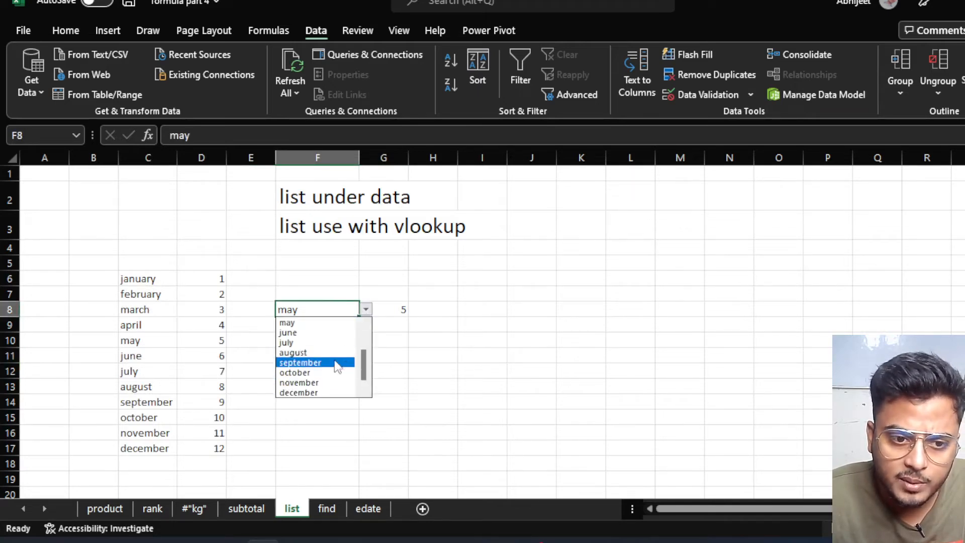
left_click(332, 352)
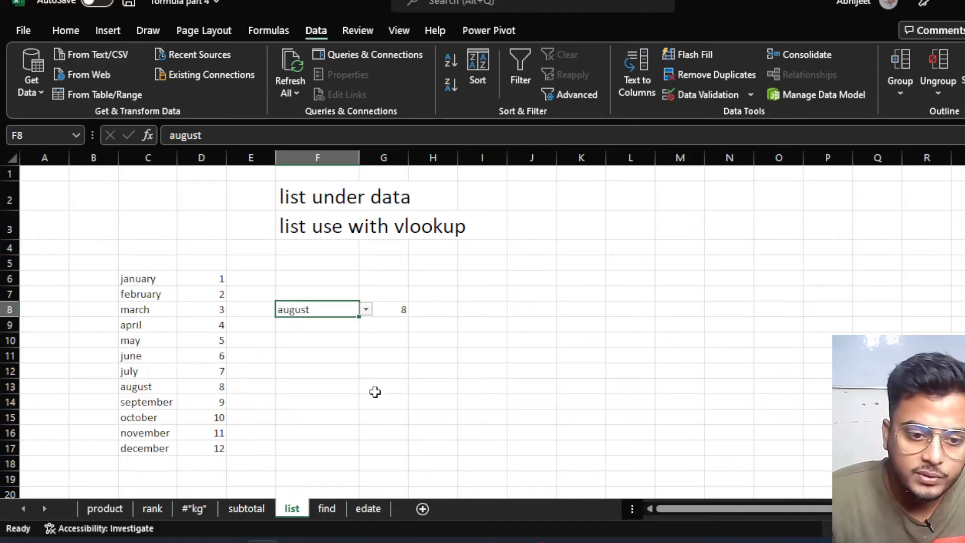
Switch to the find sheet and select cell B14.
left_click(327, 508)
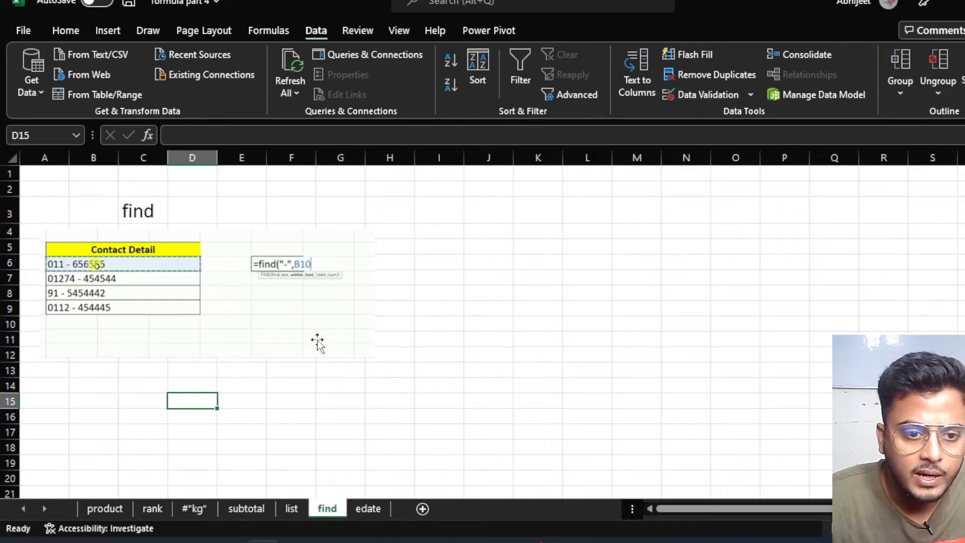
left_click(317, 405)
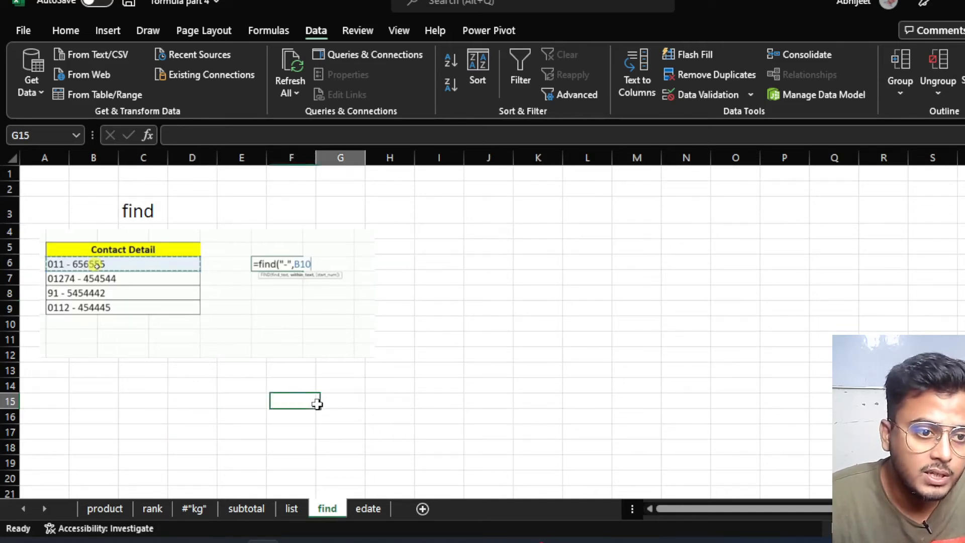
left_click(97, 383)
left_click(204, 432)
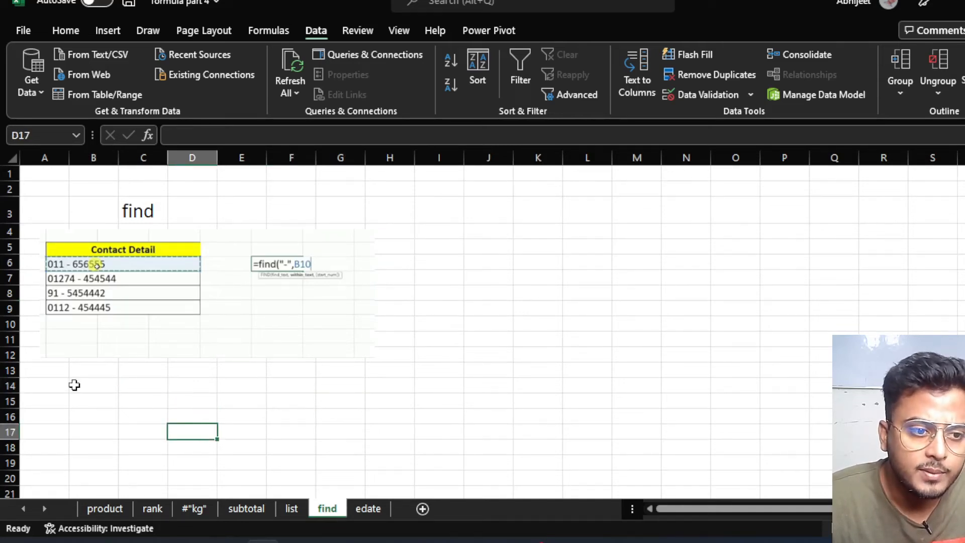
left_click(73, 386)
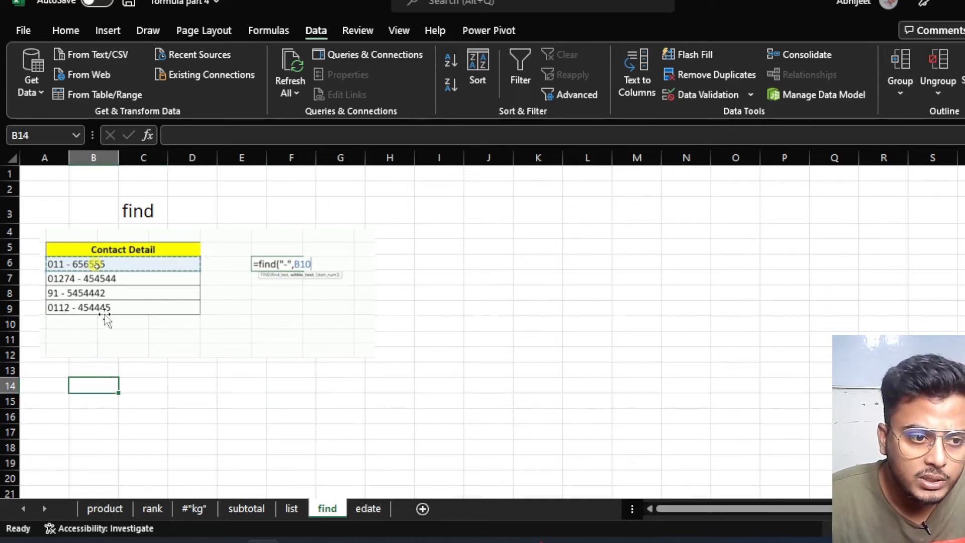
left_click(104, 412)
left_click(99, 389)
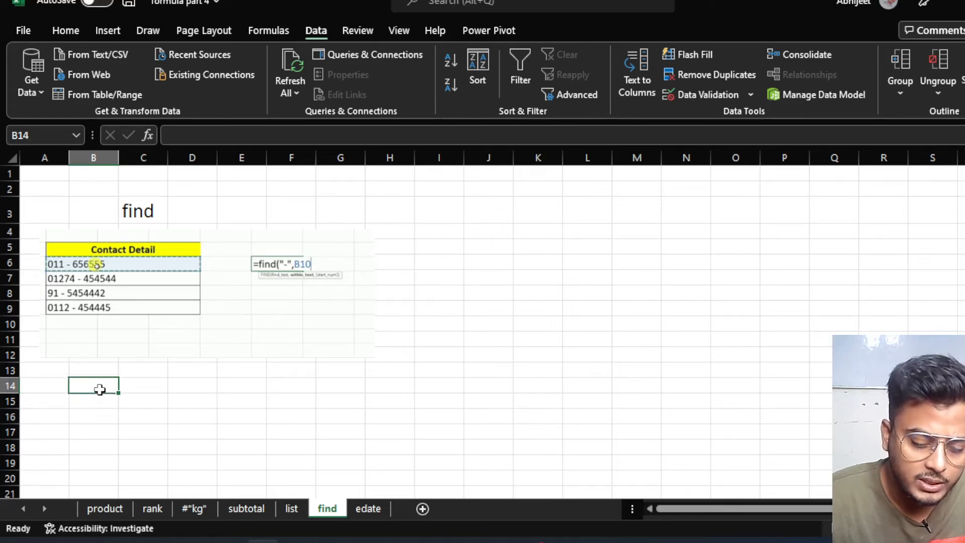
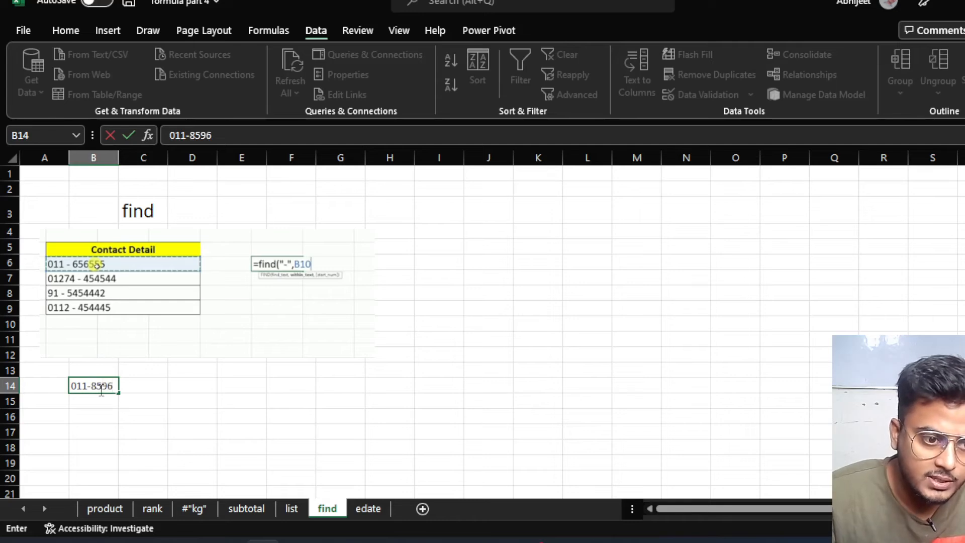
Type a sample hyphenated phone number into B14, then add its missing final digit.
left_click(274, 403)
left_click(198, 391)
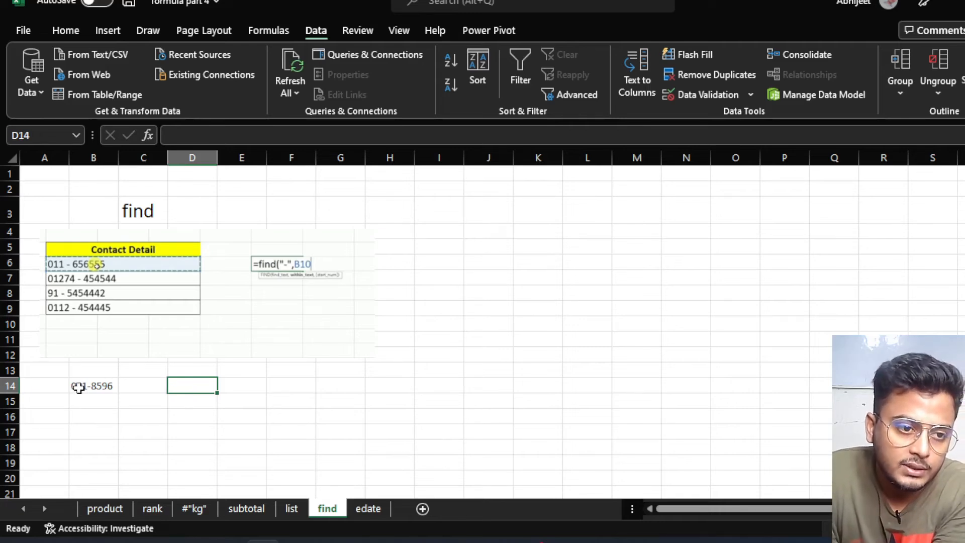
double_click(94, 387)
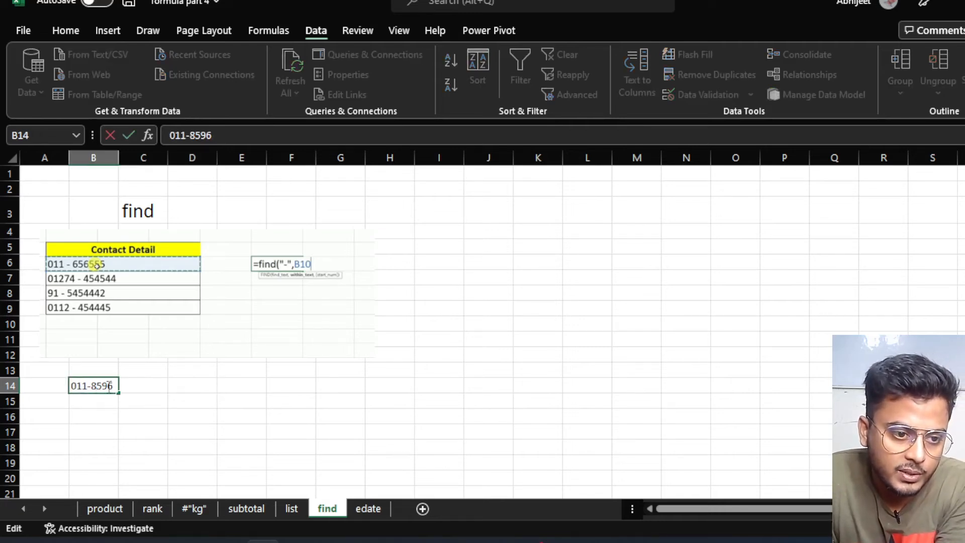
left_click(115, 387)
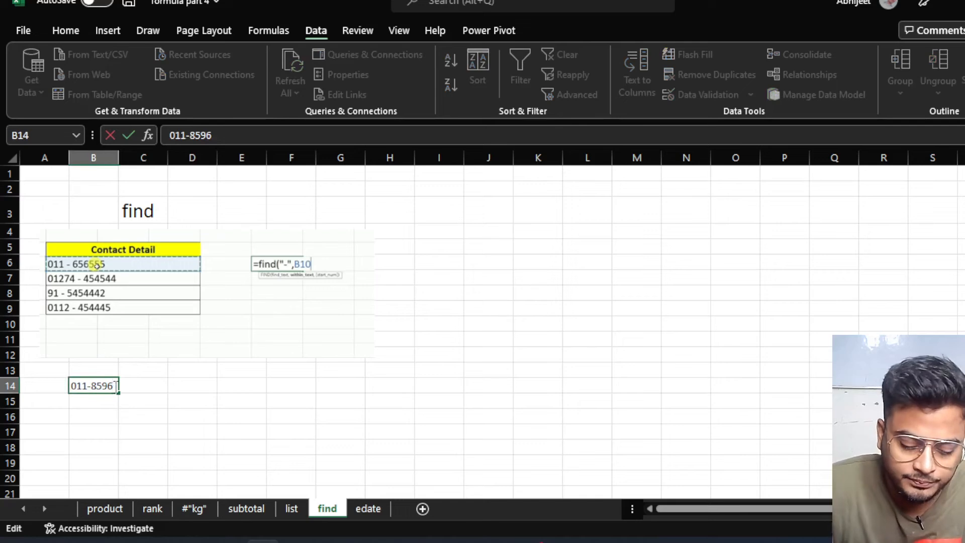
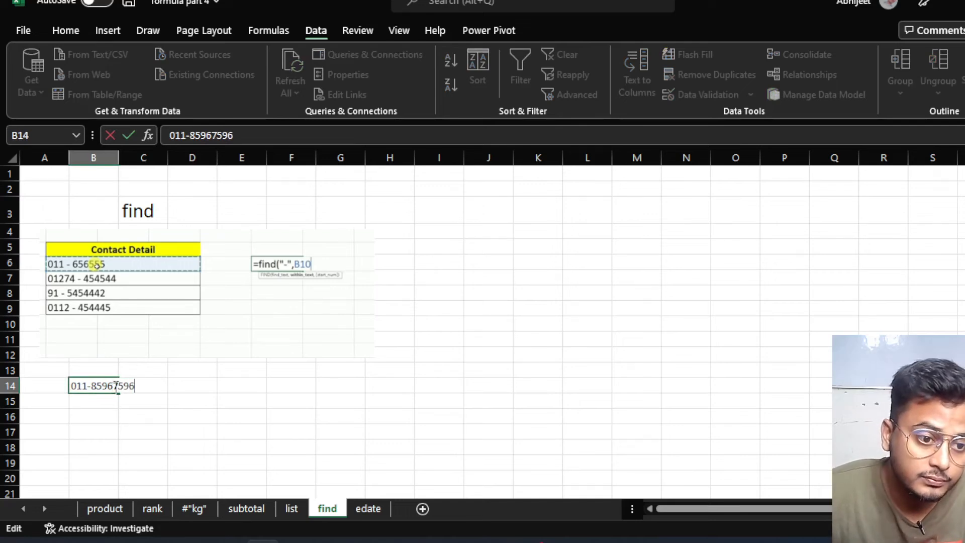
left_click(320, 385)
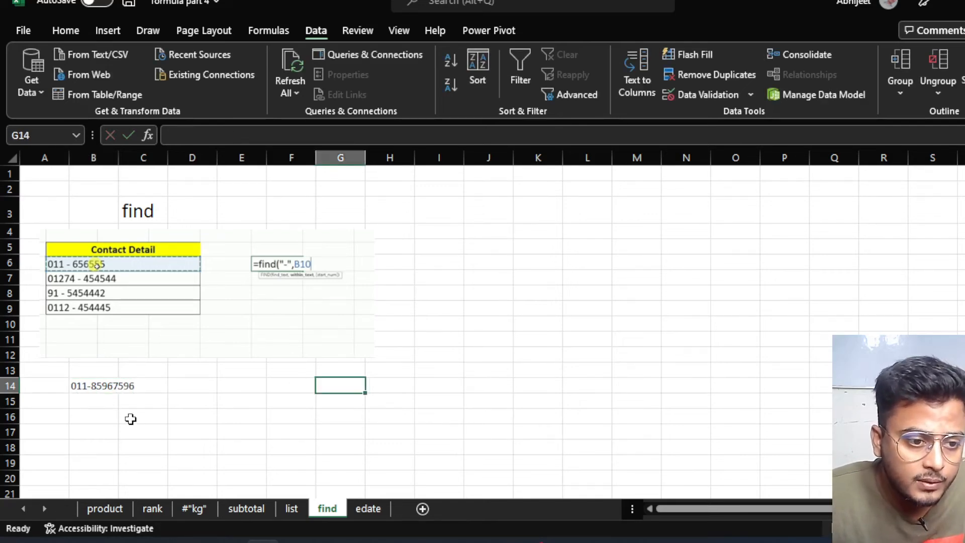
Enter =FIND("-",B14) in D14 to return the hyphen's position, 4.
scroll(125, 416, "up", 3)
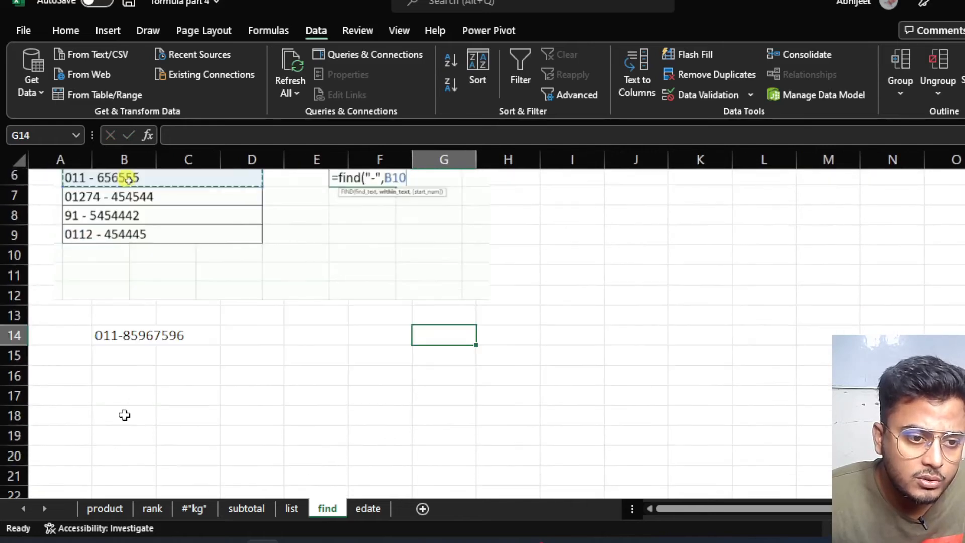
scroll(125, 415, "up", 1)
scroll(130, 424, "down", 3)
left_click(283, 270)
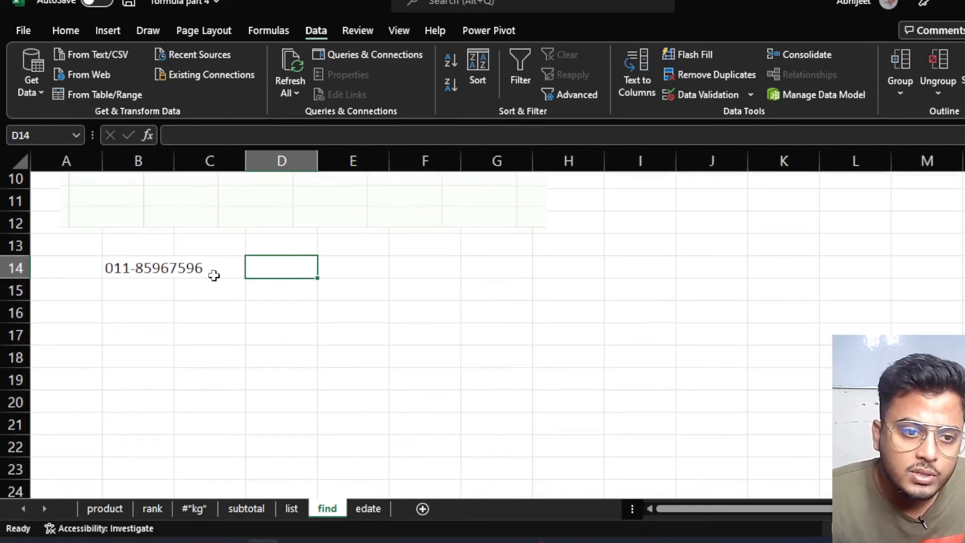
left_click(134, 267)
left_click(301, 269)
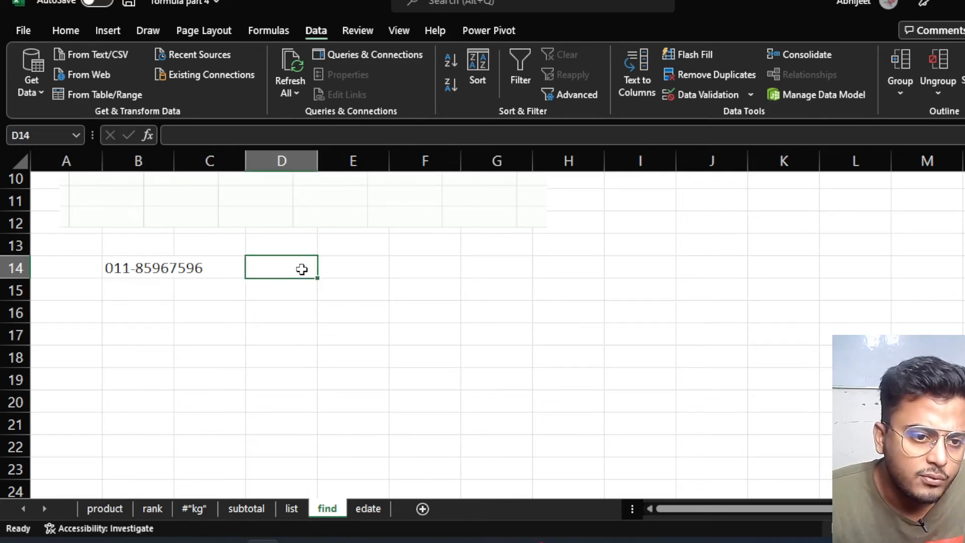
type("=")
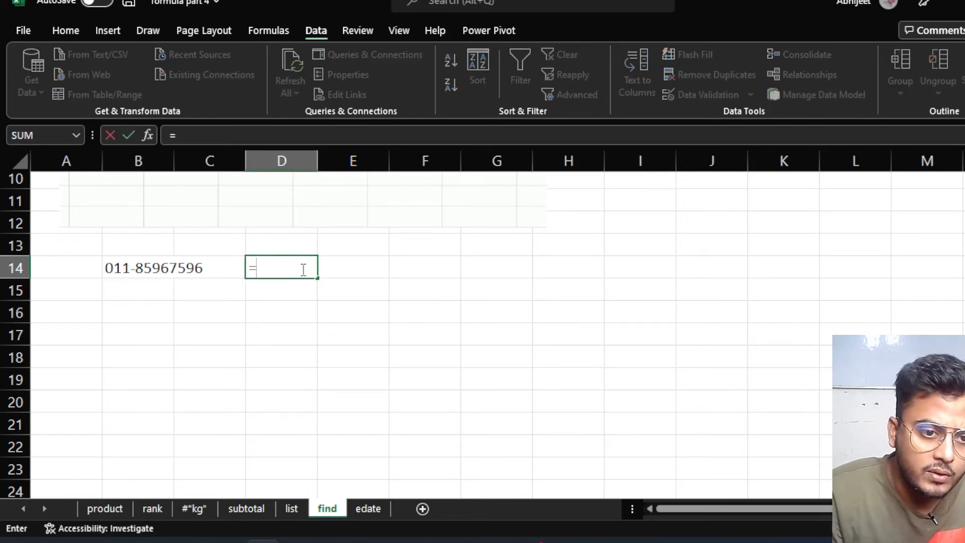
type("fin")
key("Tab")
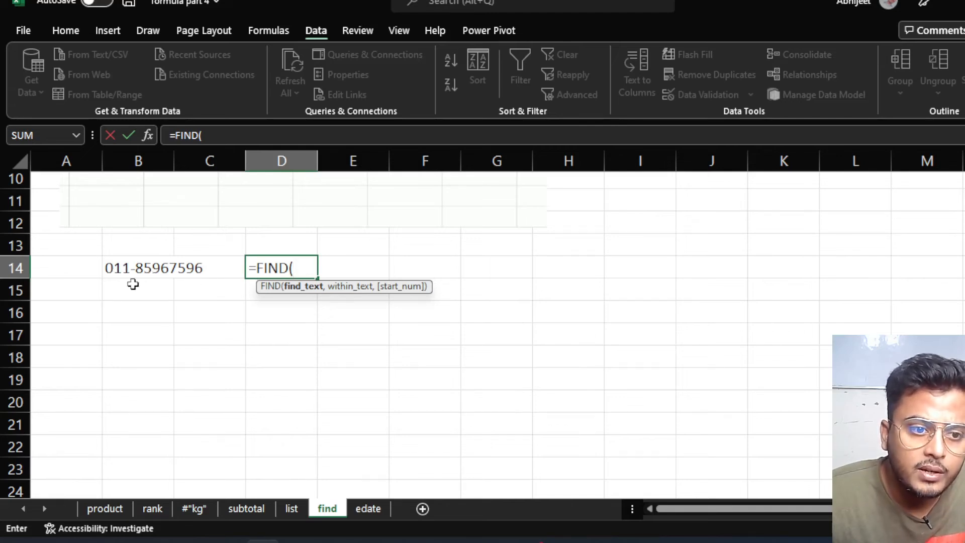
scroll(142, 277, "up", 3)
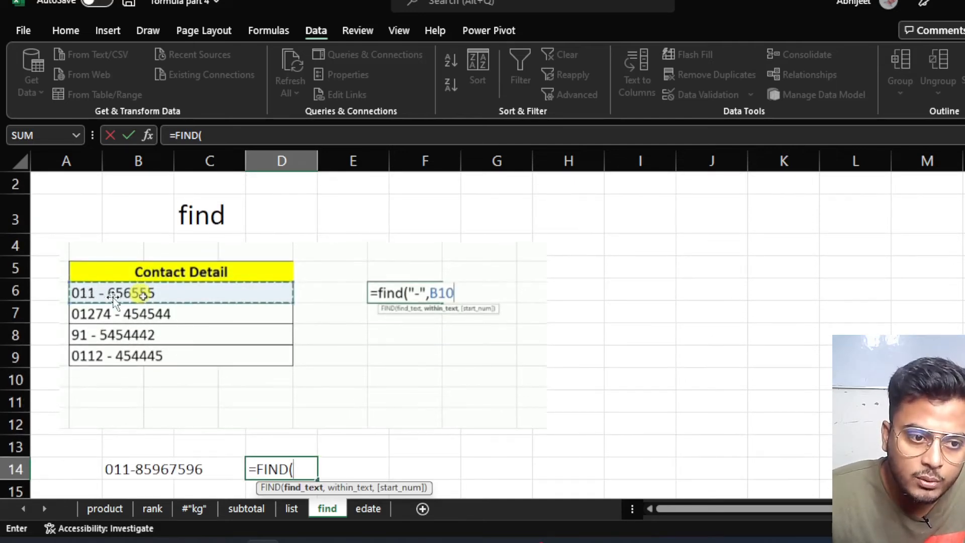
scroll(101, 298, "down", 3)
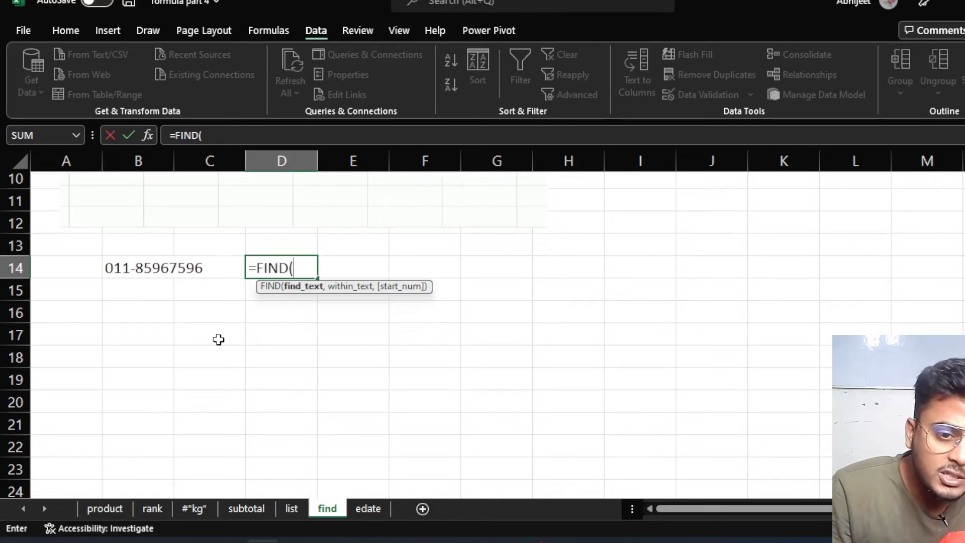
type("\"-")
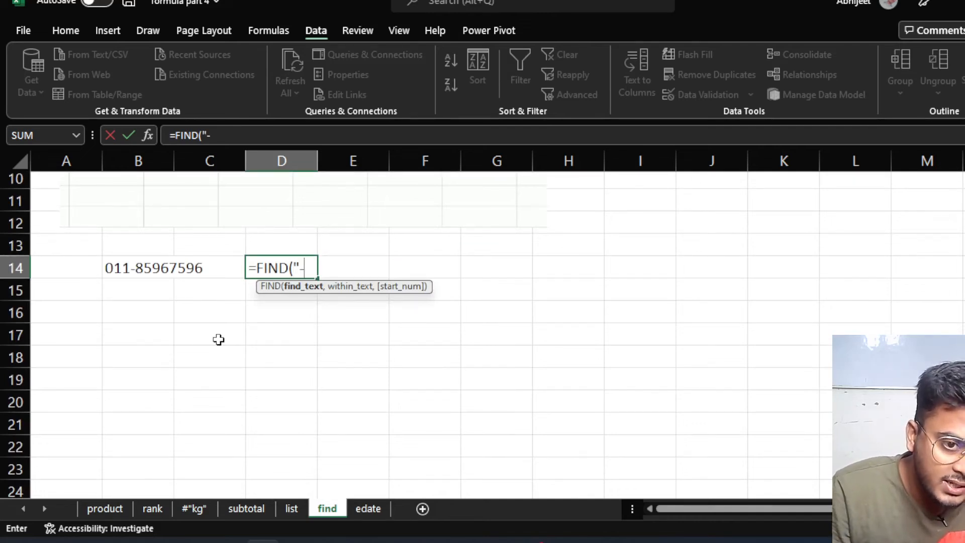
type("\"")
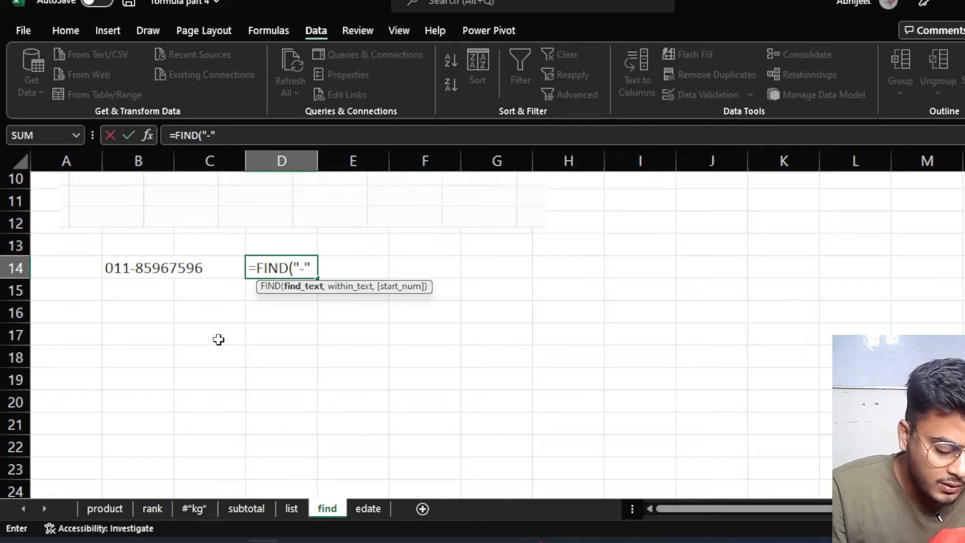
type(",")
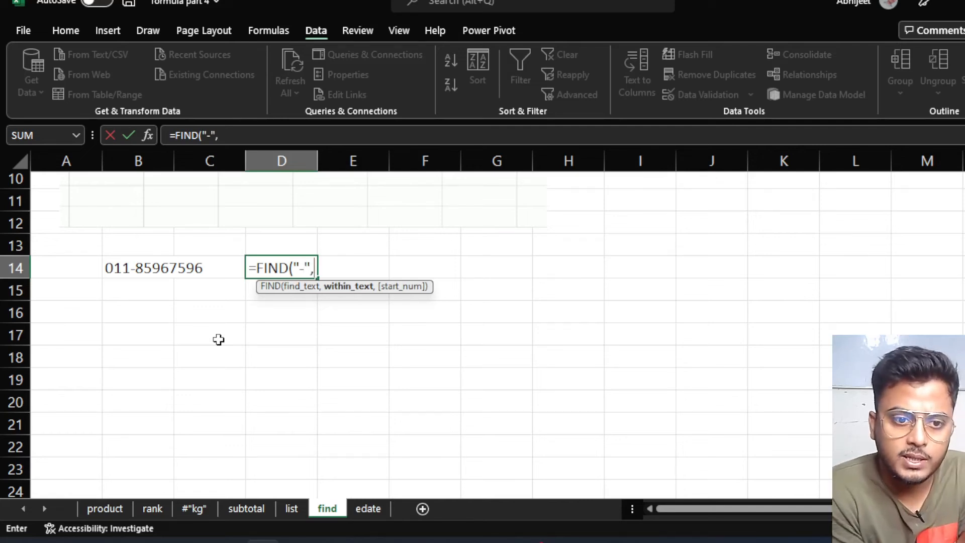
left_click(130, 269)
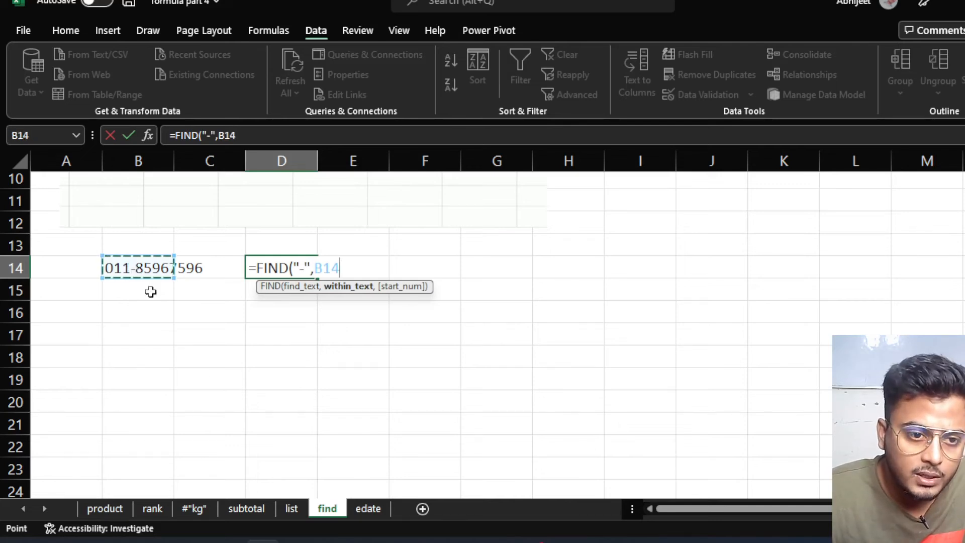
type(")")
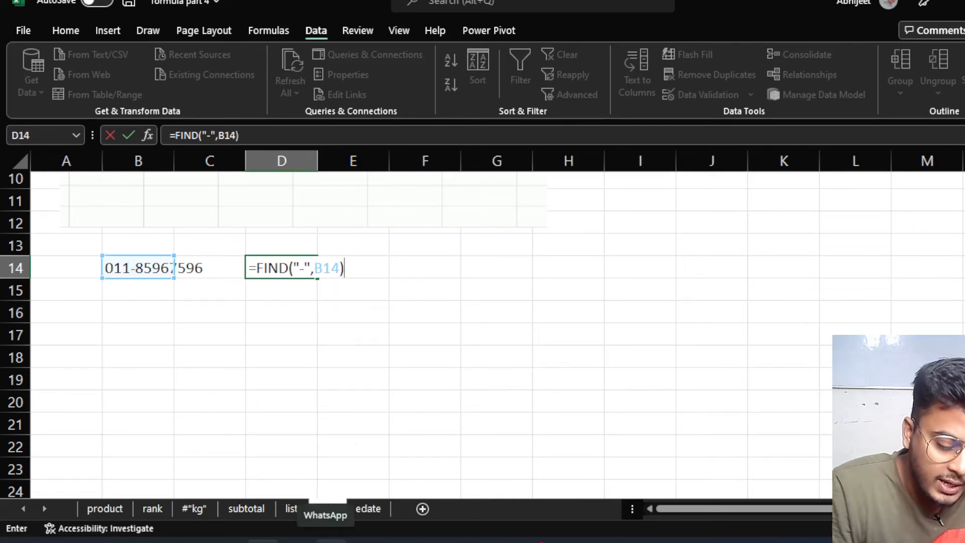
key("Return")
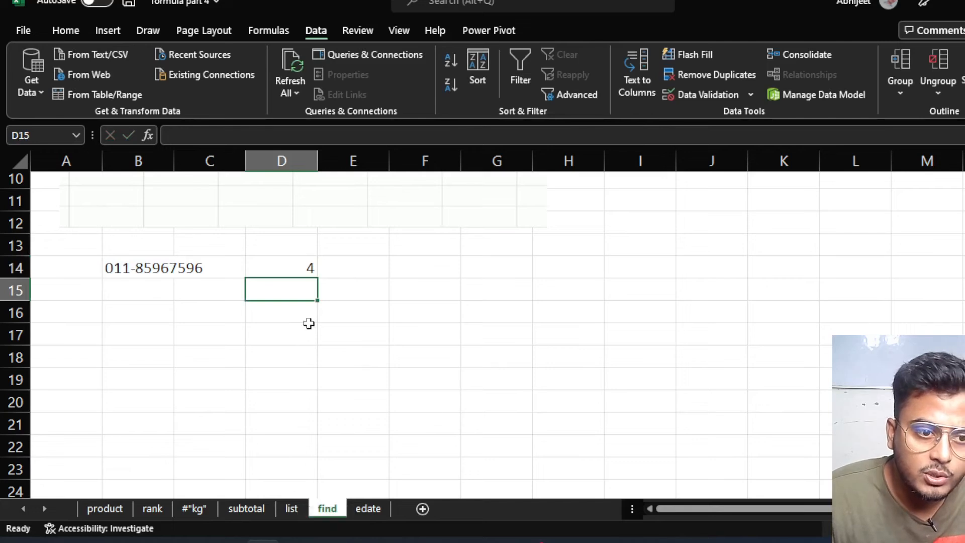
Change the search text in D14's FIND formula from the hyphen to "8".
left_click(294, 264)
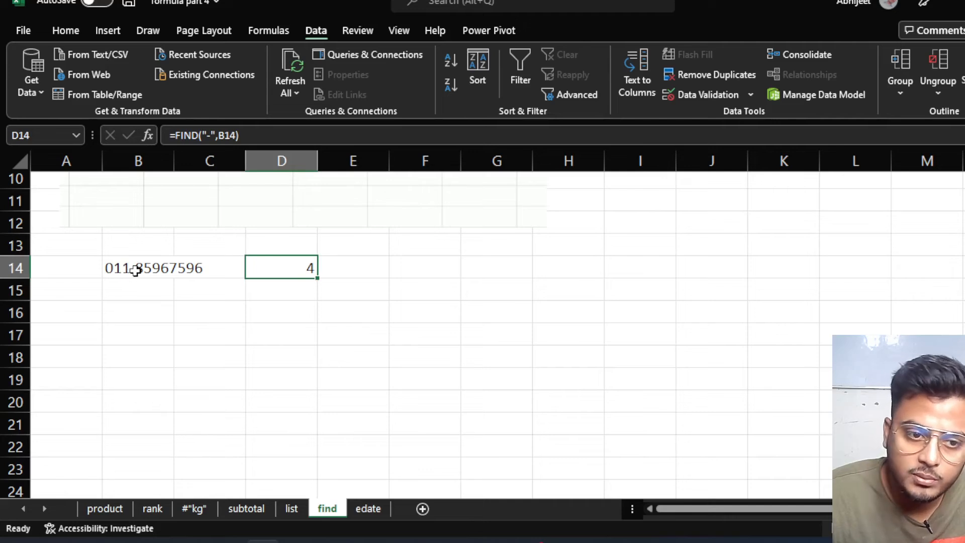
double_click(302, 269)
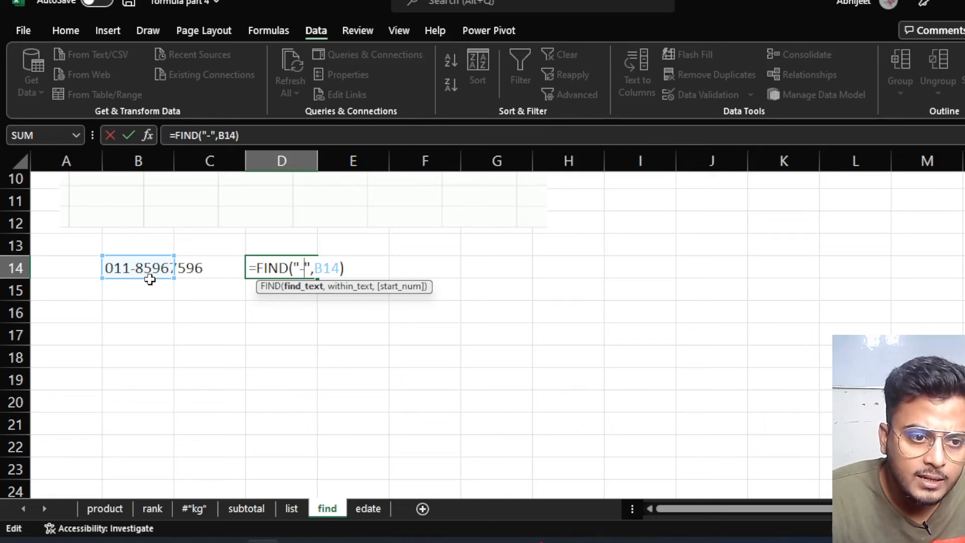
key("BackSpace")
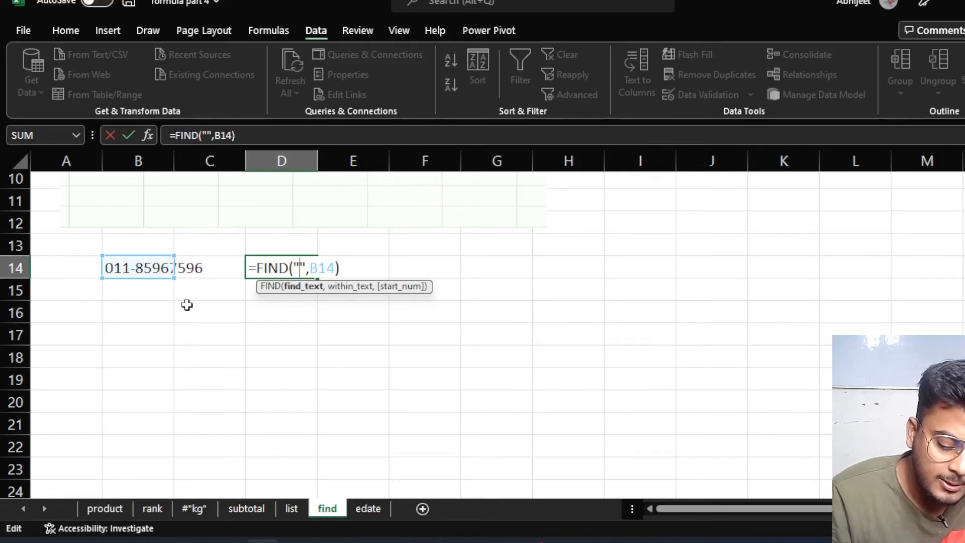
type("8")
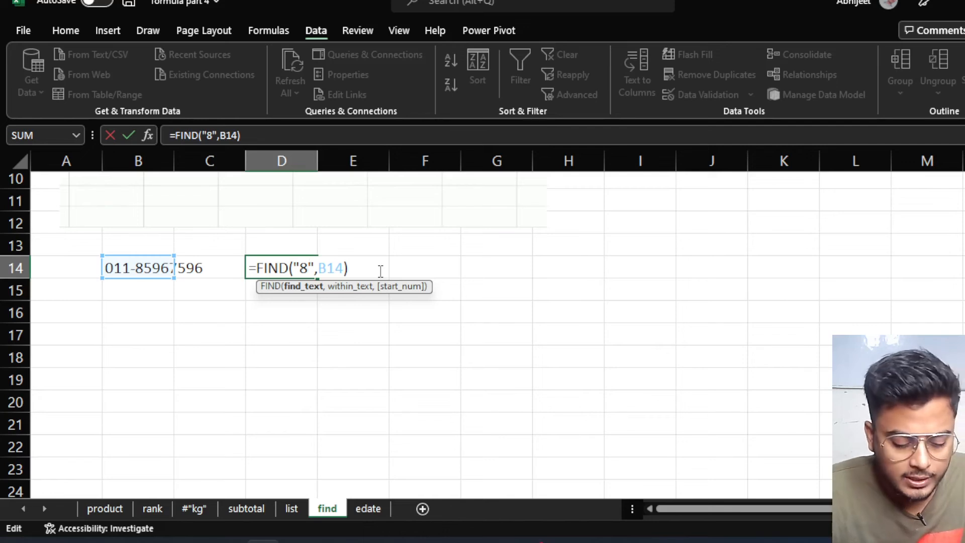
key("Return")
Change D14's search text from "8" to "9", so it returns 7.
left_click(289, 270)
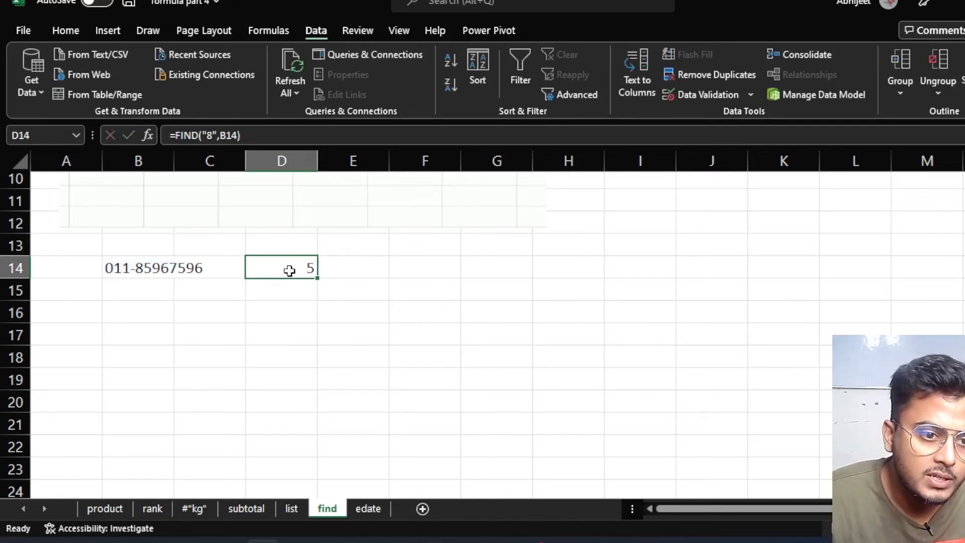
double_click(146, 269)
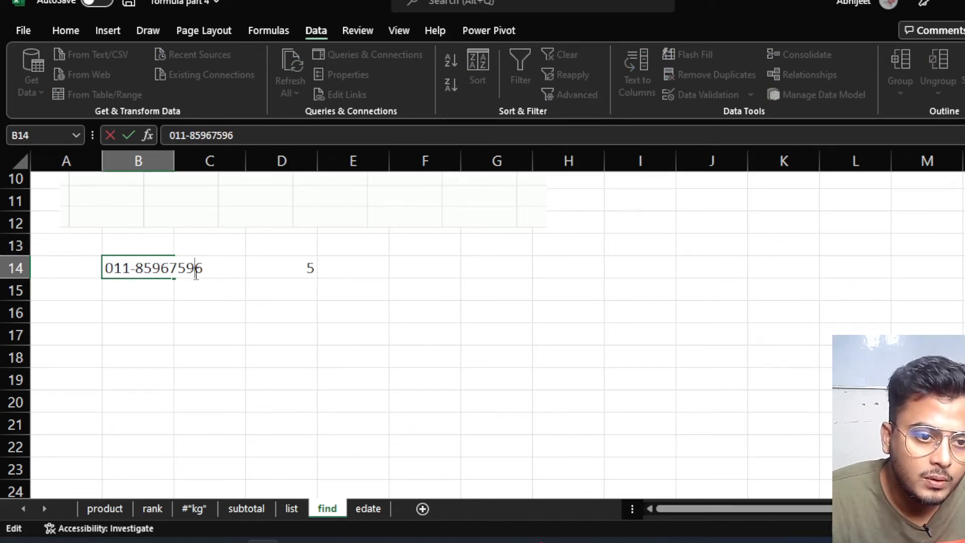
left_click(284, 268)
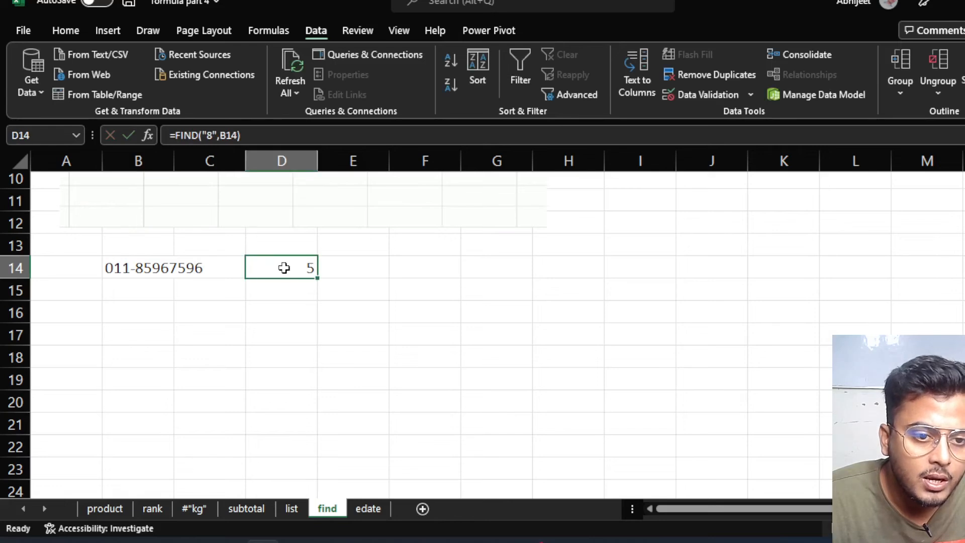
double_click(289, 269)
left_click(308, 269)
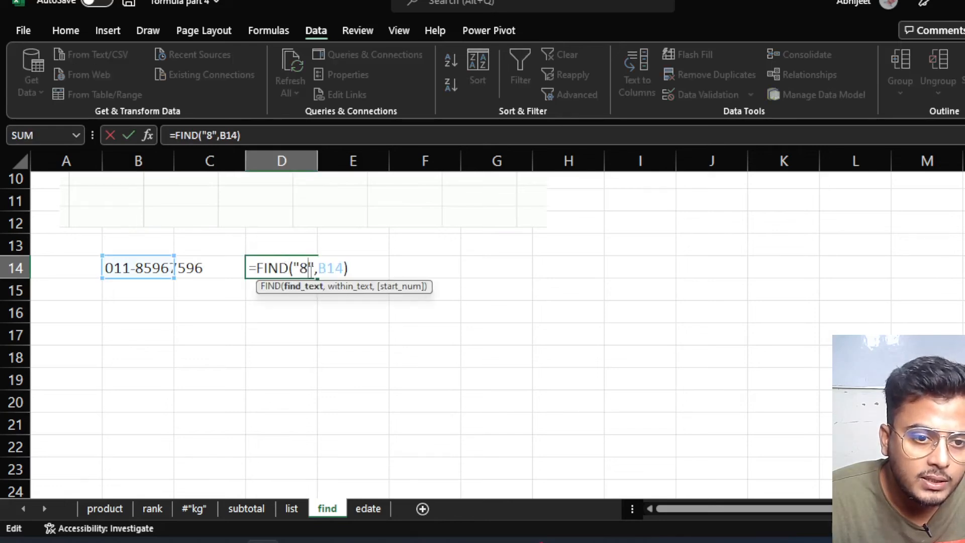
key("BackSpace")
type("9")
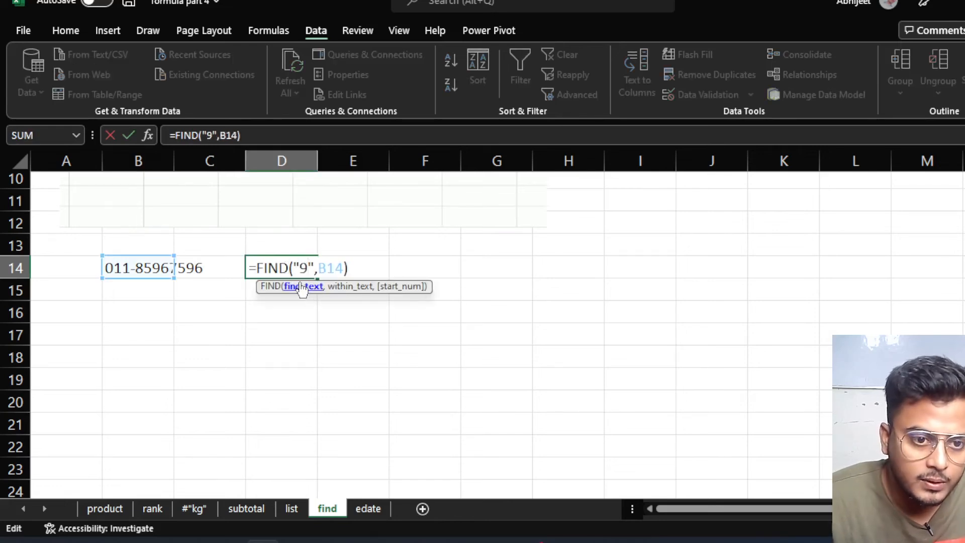
key("Return")
left_click(308, 267)
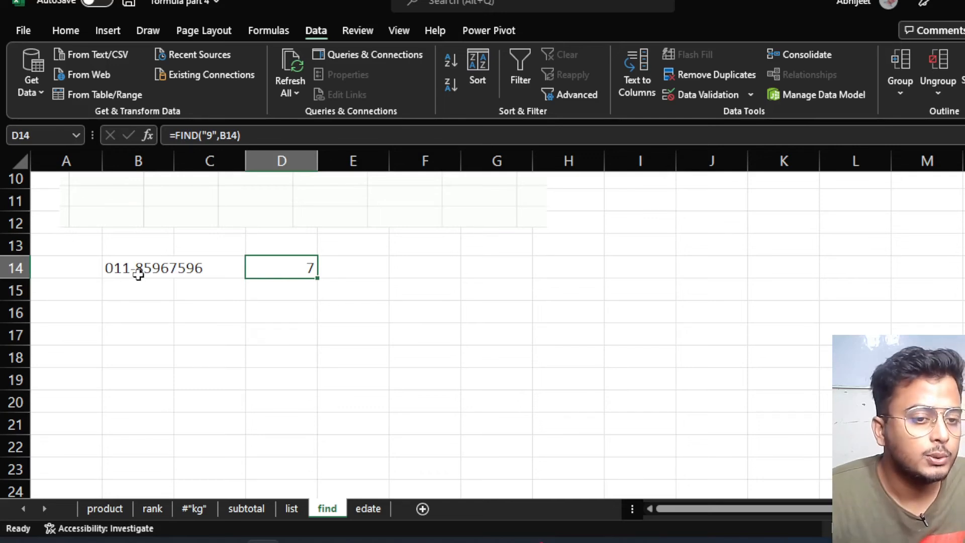
left_click(135, 340)
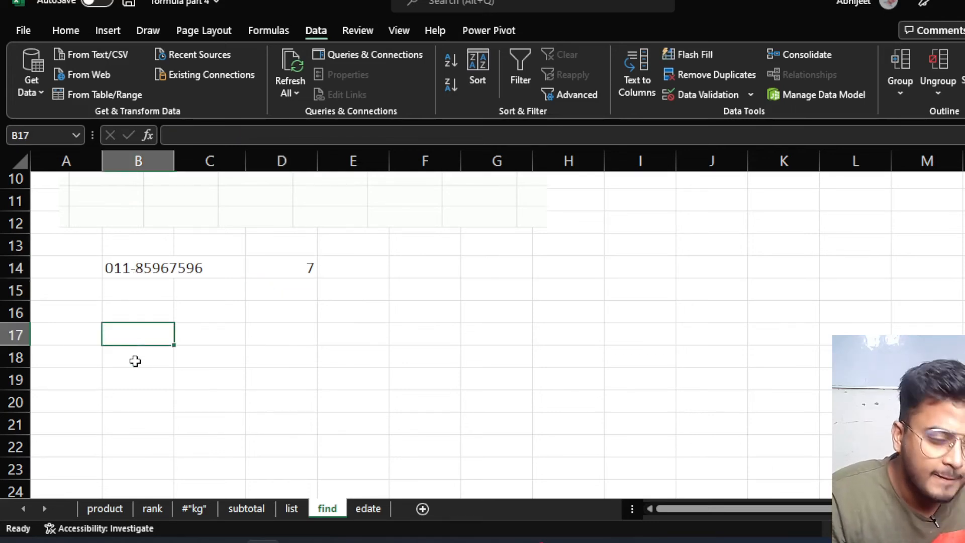
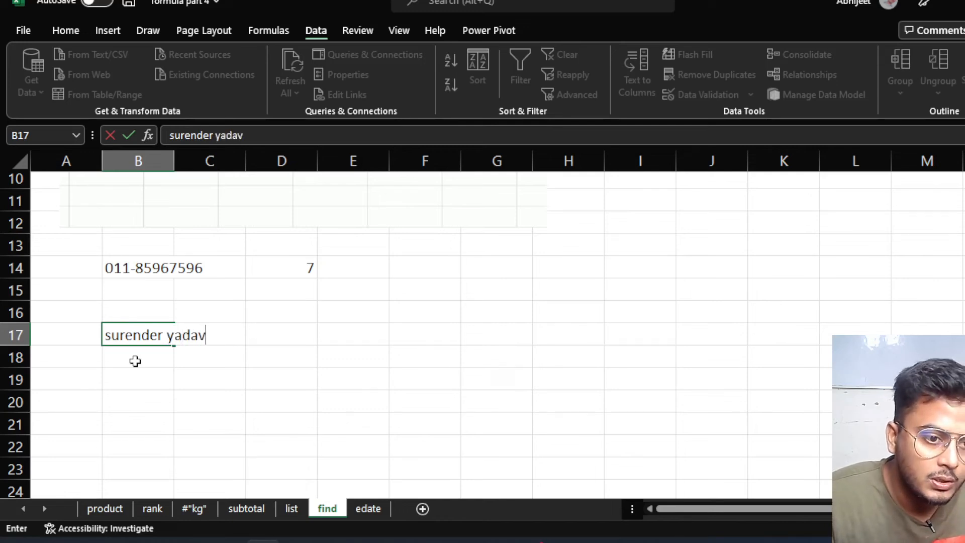
Type a sample full name into B17.
left_click(295, 330)
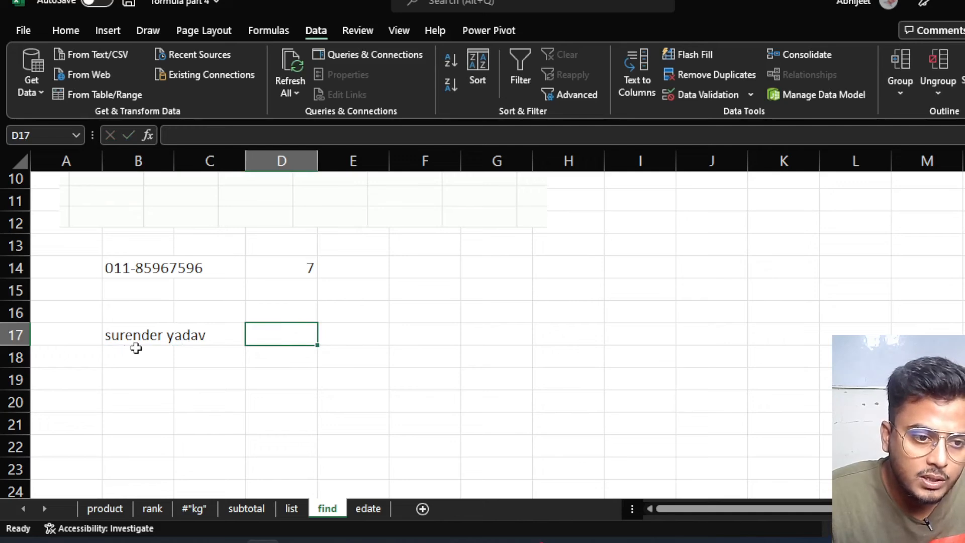
Enter =FIND("n",B17) in D17, returning 5.
type("=")
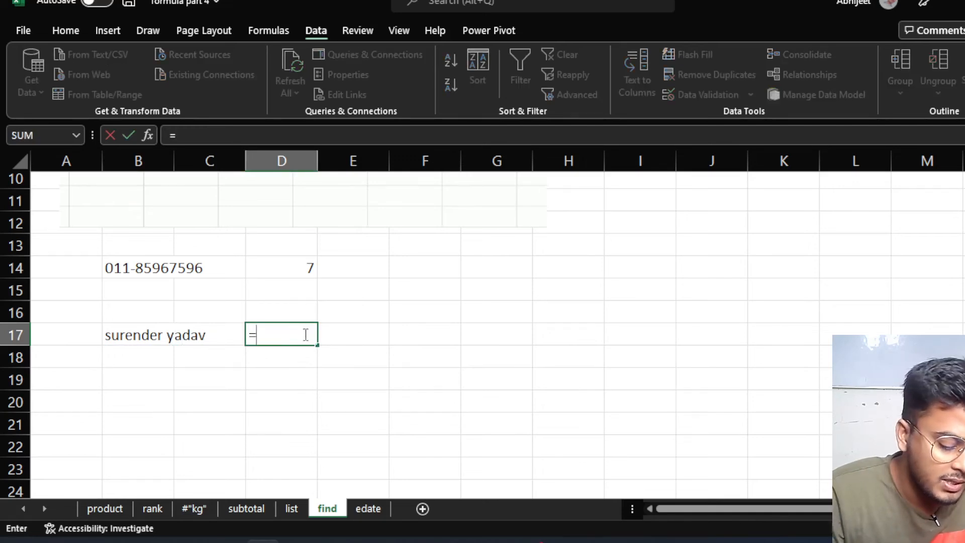
type("i")
key("BackSpace")
type("find")
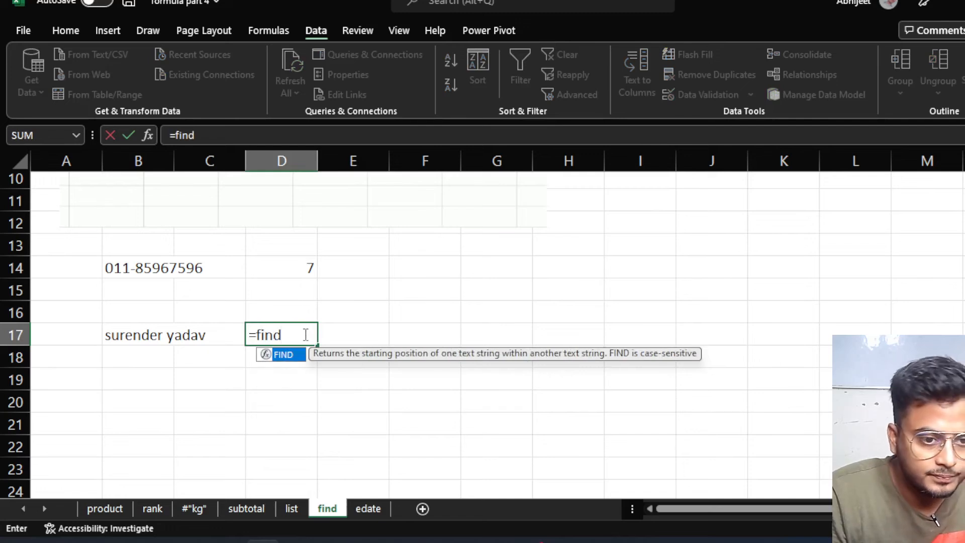
key("Tab")
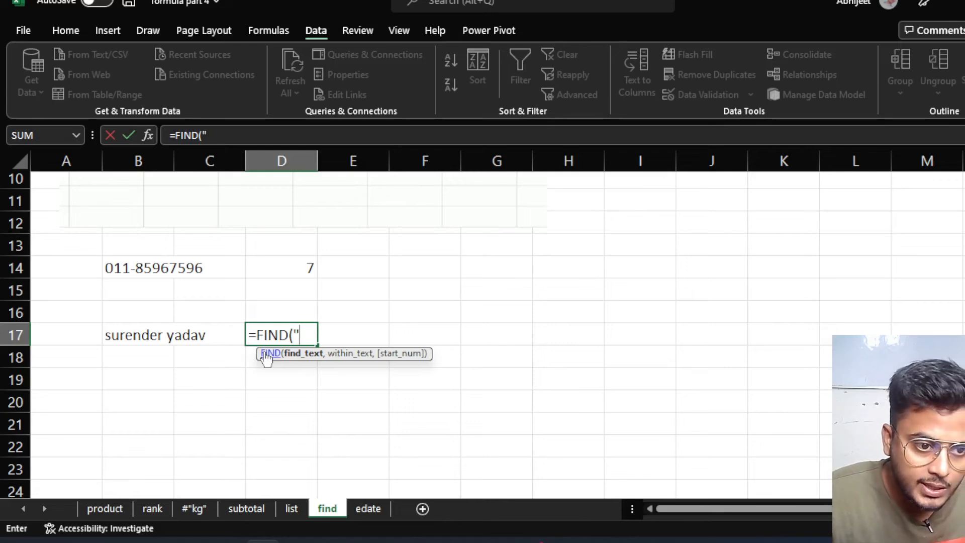
type("n")
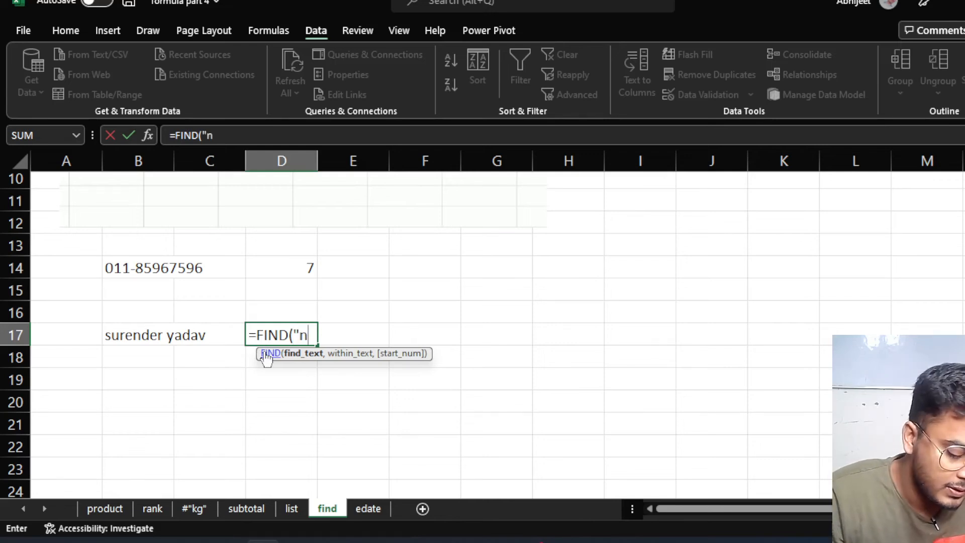
type("\",")
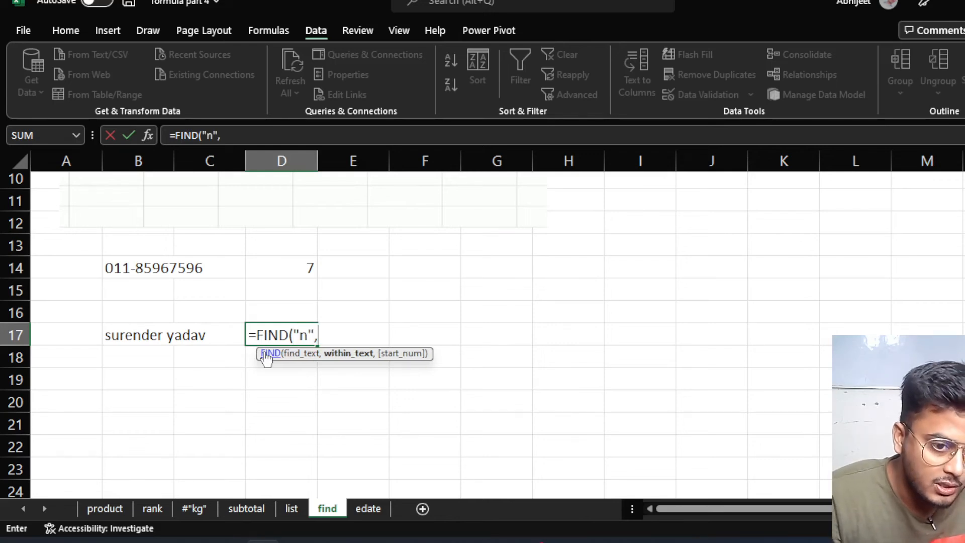
left_click(136, 336)
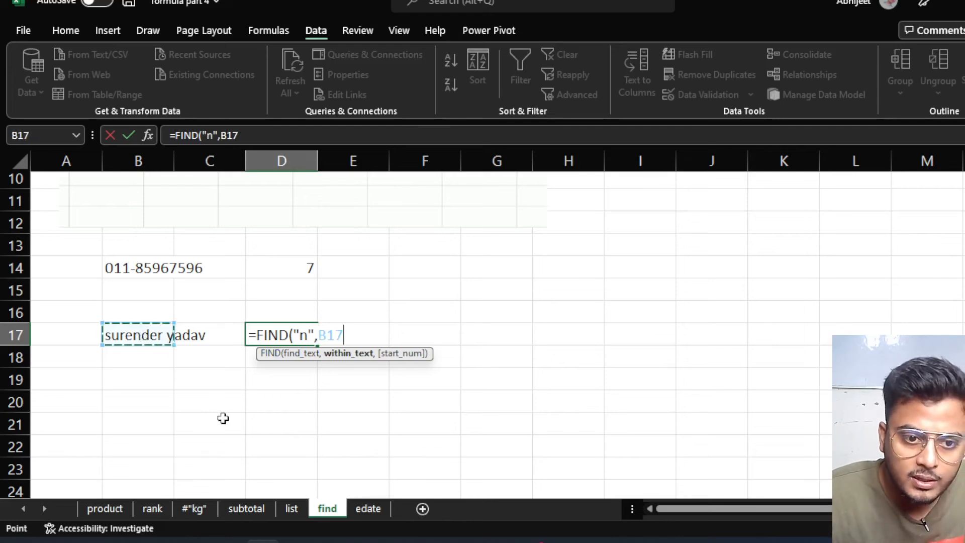
type(")")
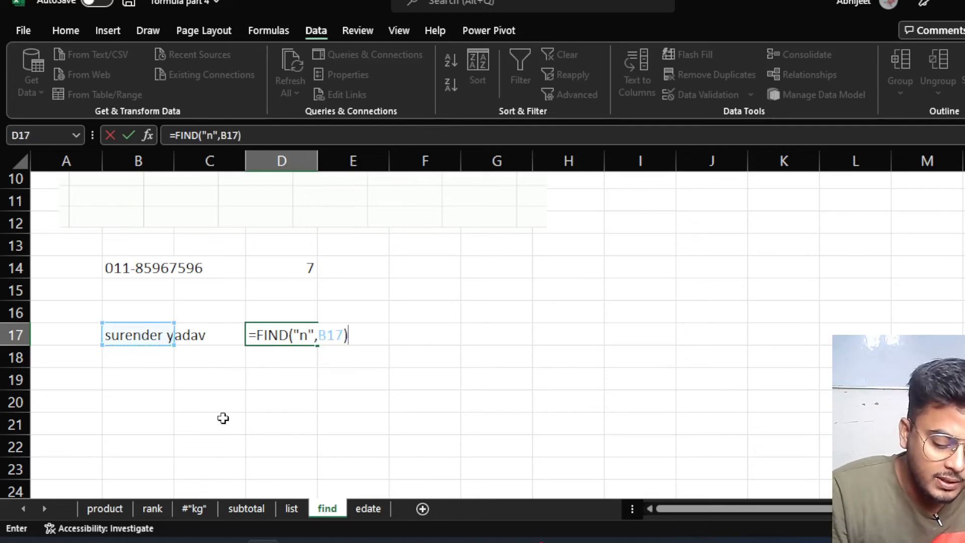
key("Return")
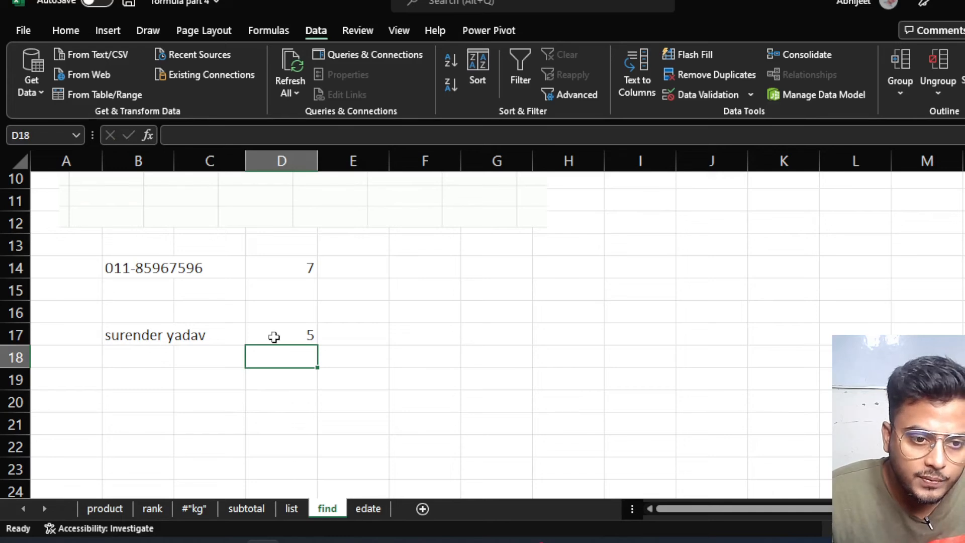
left_click(274, 336)
Enter two more sample hyphenated phone numbers into B15 and B16.
left_click(139, 286)
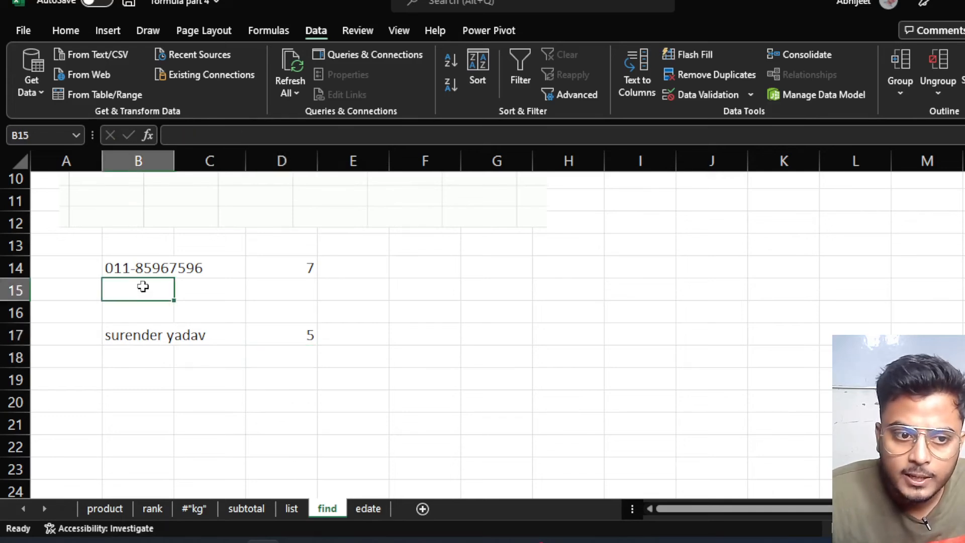
left_click(139, 345)
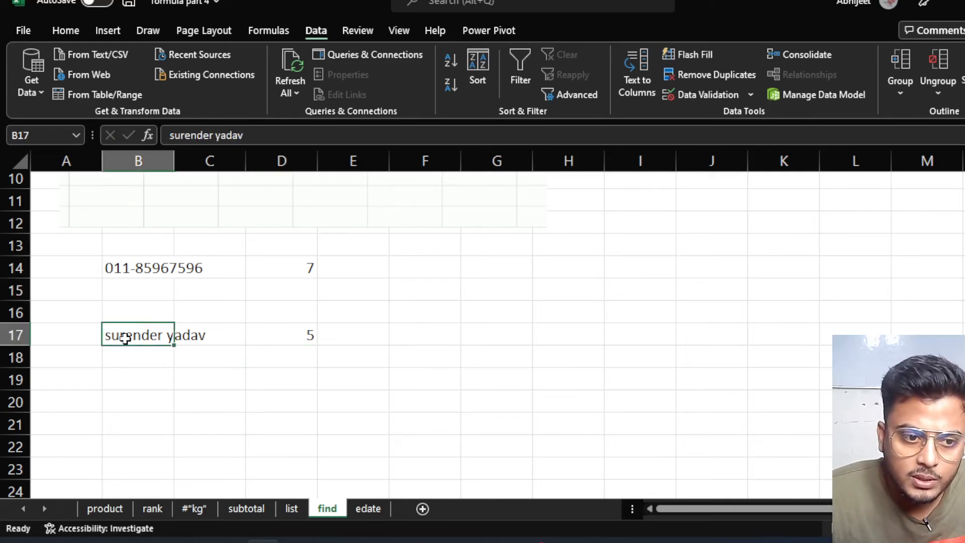
left_click(129, 283)
type("47")
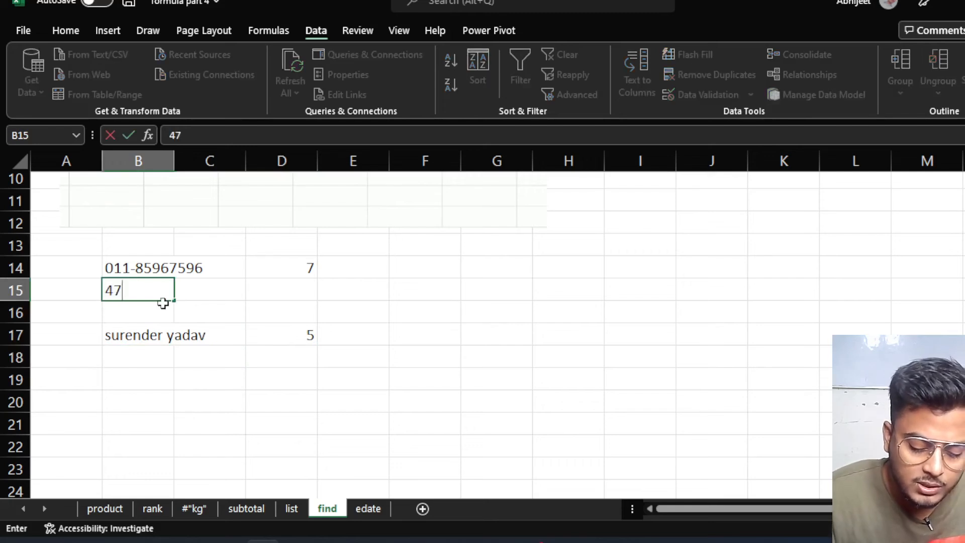
type("85-")
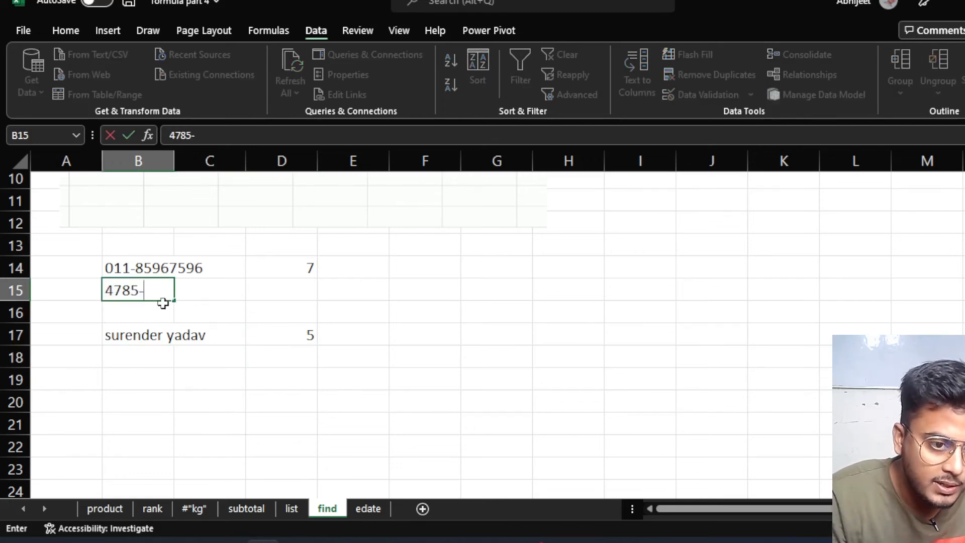
type("4585")
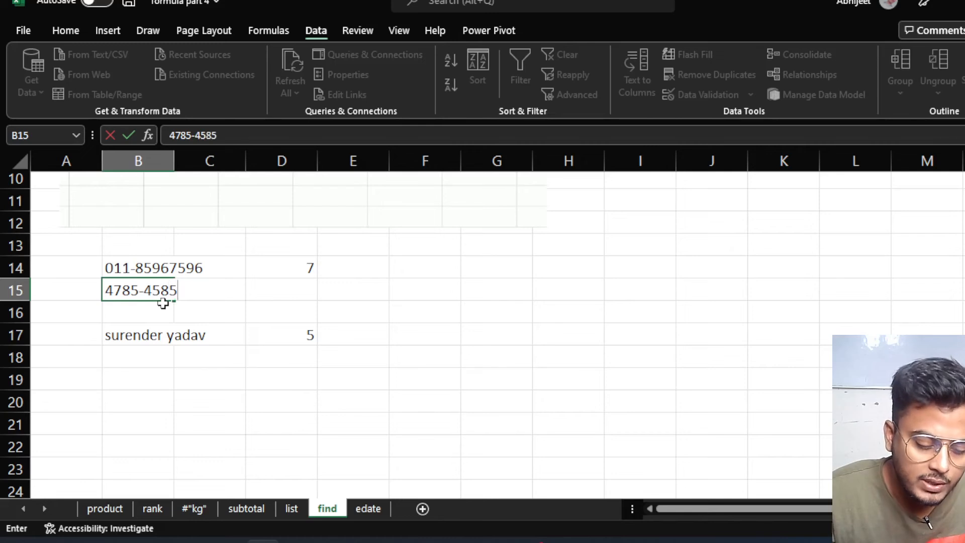
key("Return")
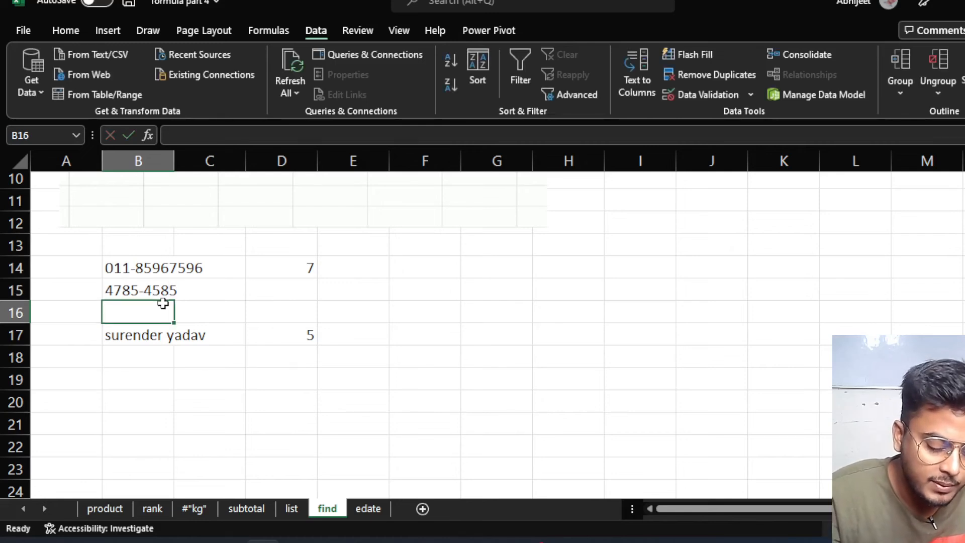
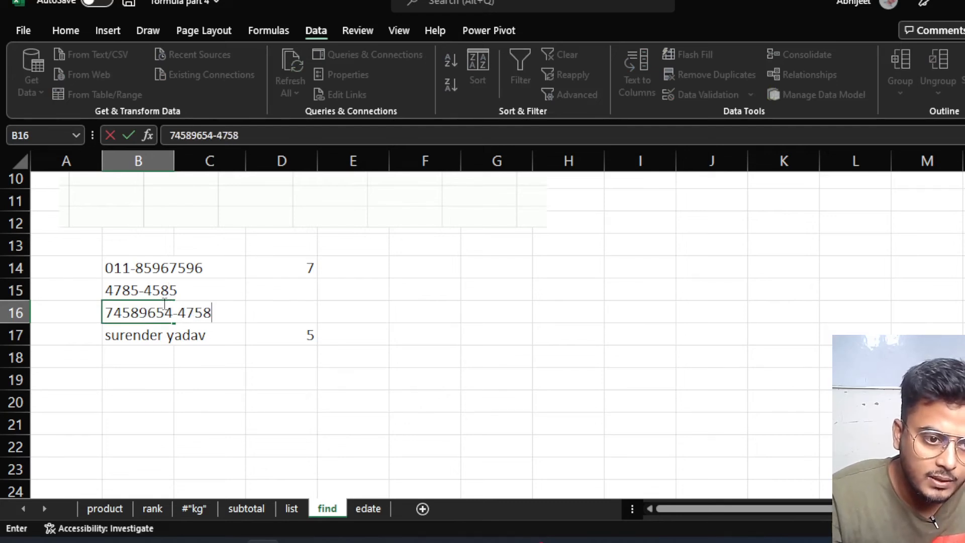
key("Return")
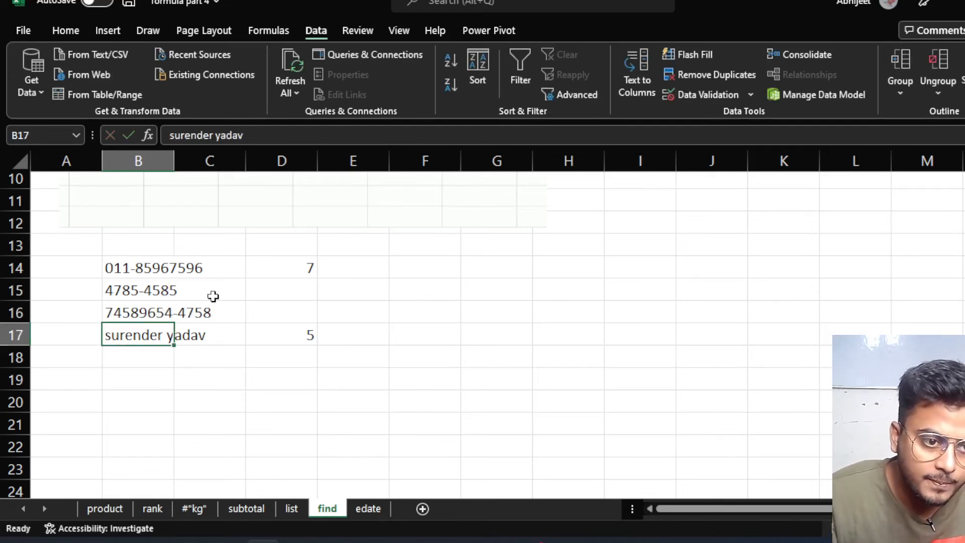
Fill D14's FIND formula down to D16, giving #VALUE! in D15 and 5 in D16.
left_click(302, 269)
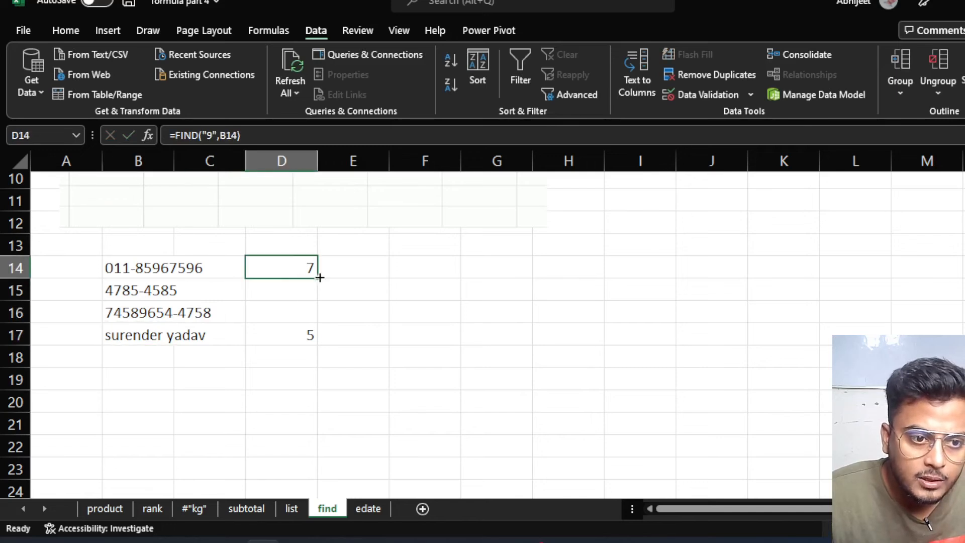
double_click(306, 272)
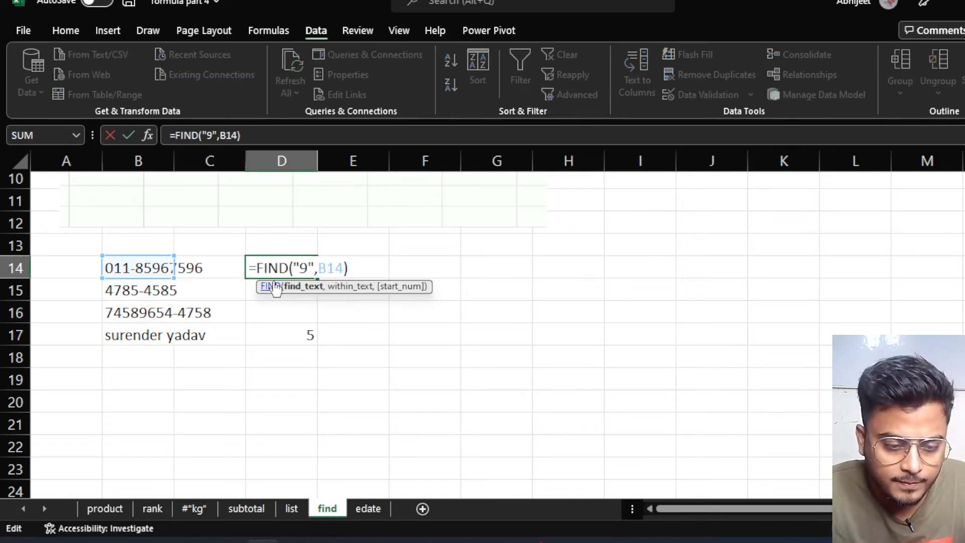
key("Return")
left_click(301, 273)
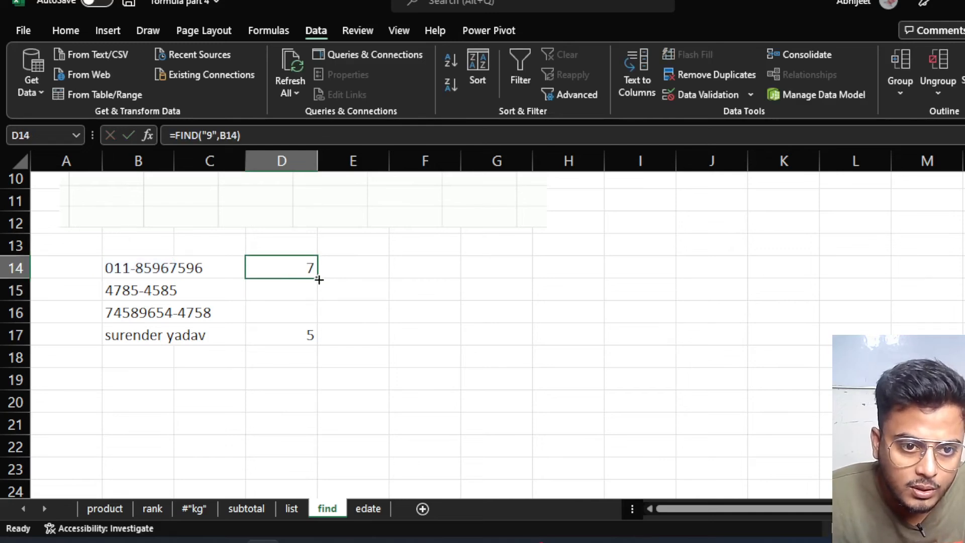
left_click_drag(316, 278, 312, 314)
left_click(288, 287)
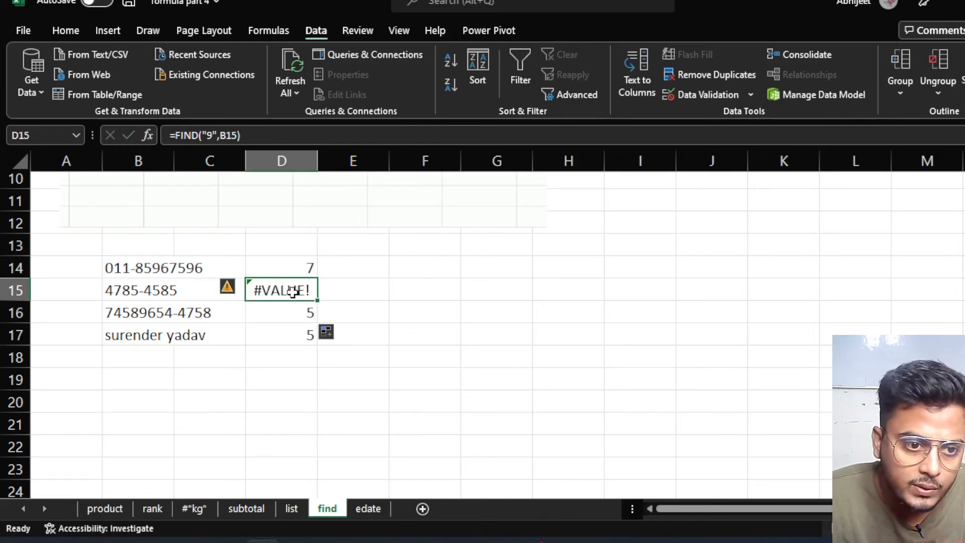
left_click(270, 319)
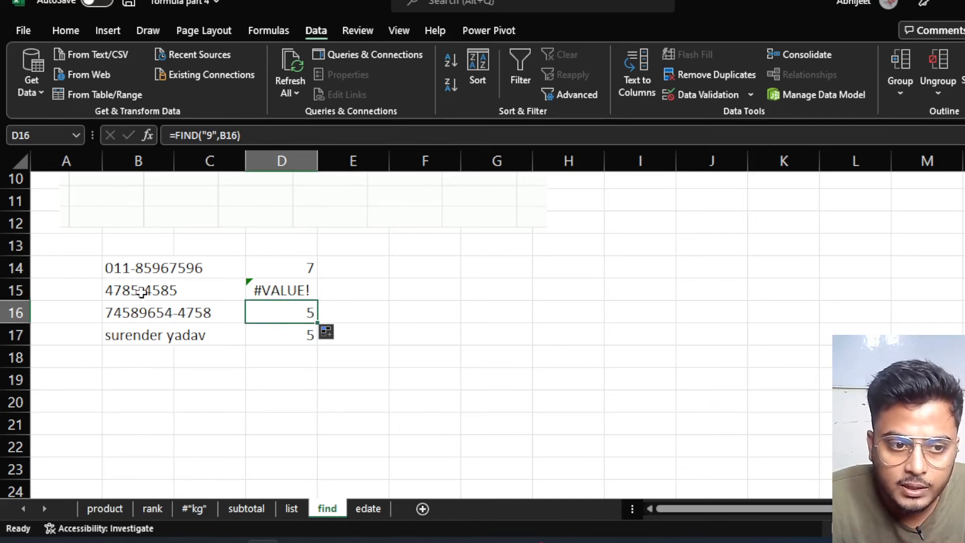
Change B15 to 4785-45985 so D15 returns 8 instead of #VALUE!
double_click(161, 291)
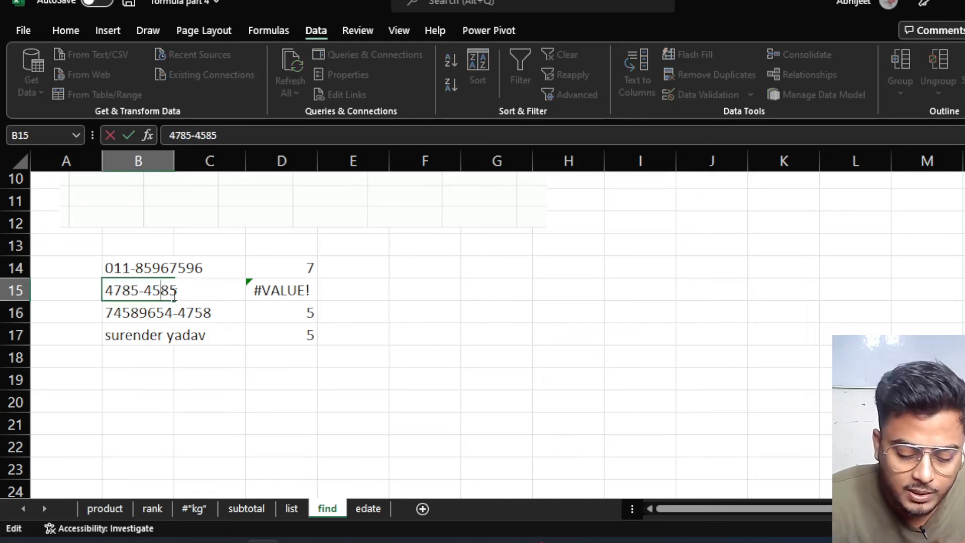
type("7")
key("BackSpace")
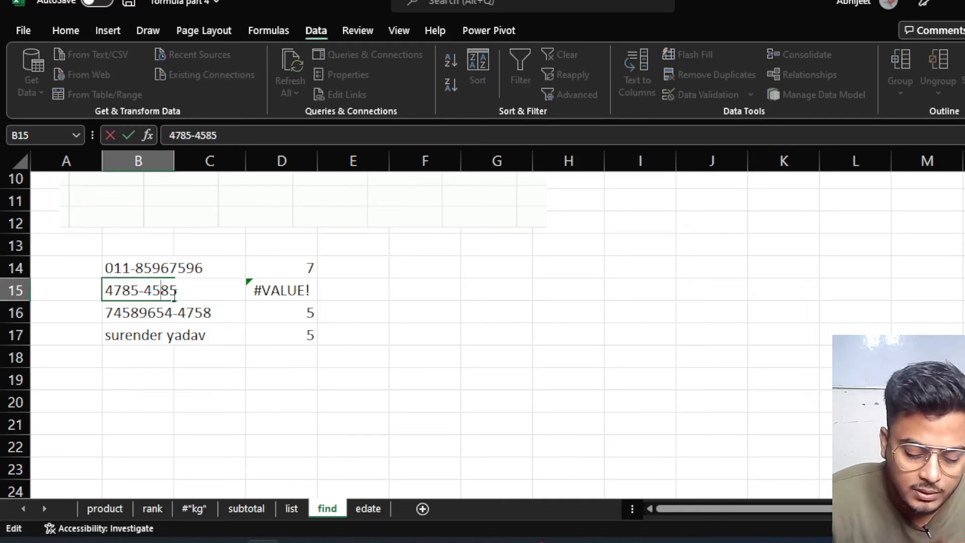
type("9")
key("Return")
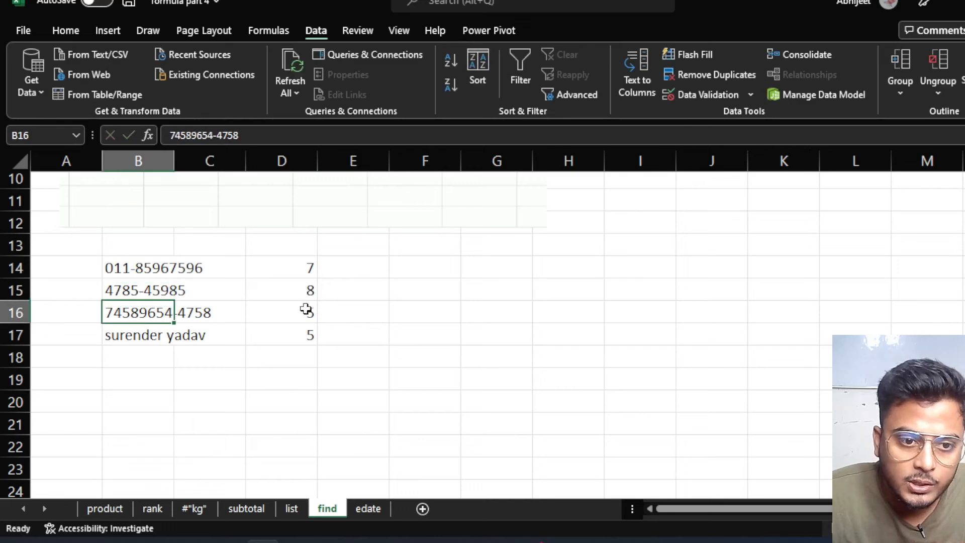
left_click(295, 289)
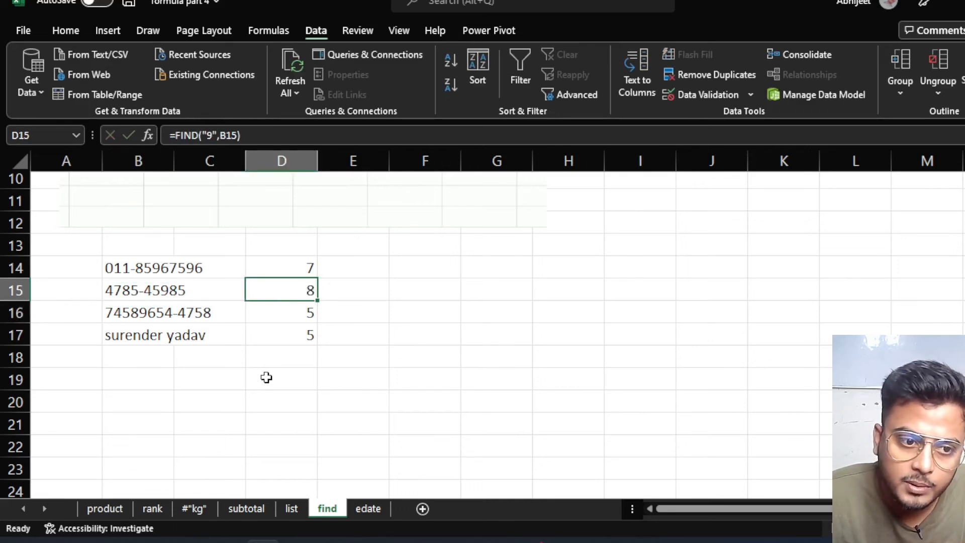
double_click(279, 269)
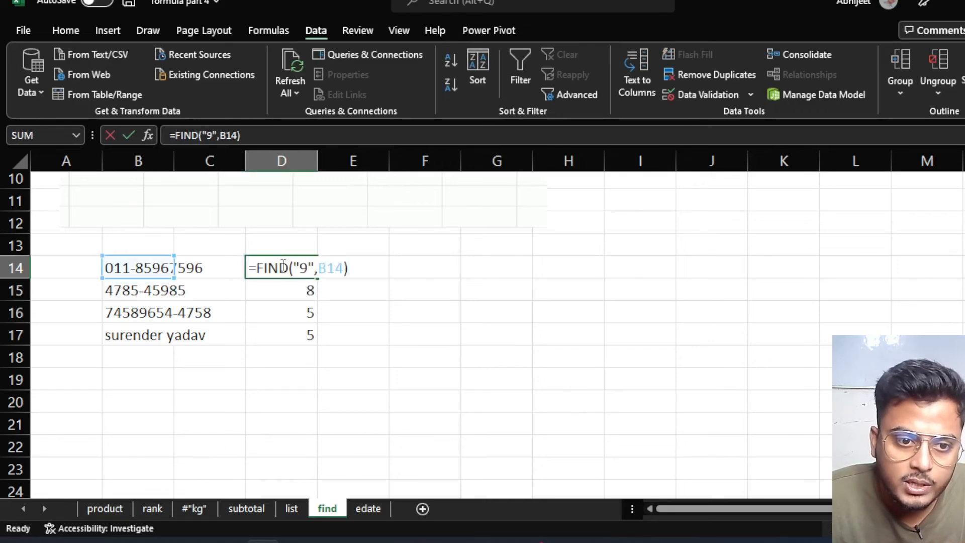
Change D14's formula to =FIND("-",B14) so it finds the hyphen at position 4.
left_click(308, 268)
key("BackSpace")
type("-")
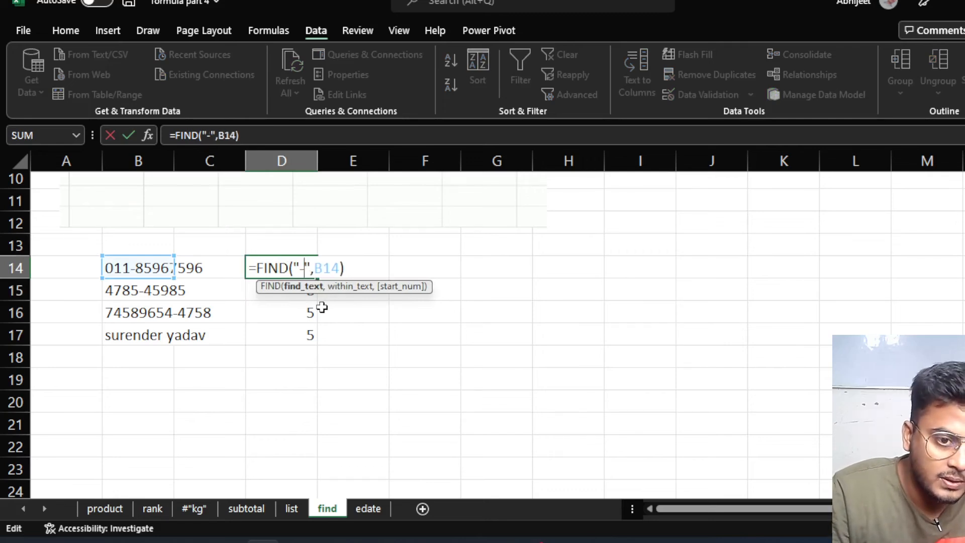
key("Return")
Fill the hyphen FIND formula down to D16, returning 5 and 9.
left_click(297, 265)
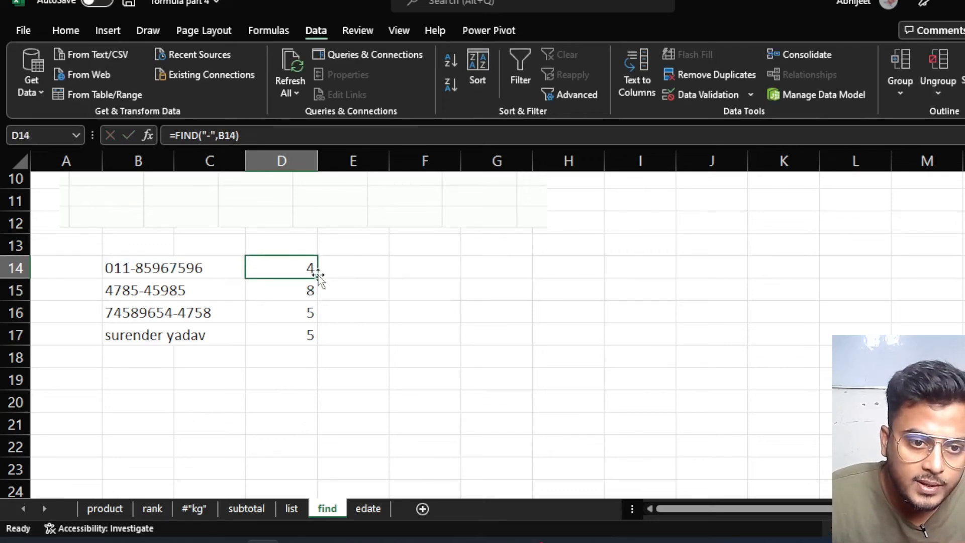
left_click_drag(317, 278, 311, 313)
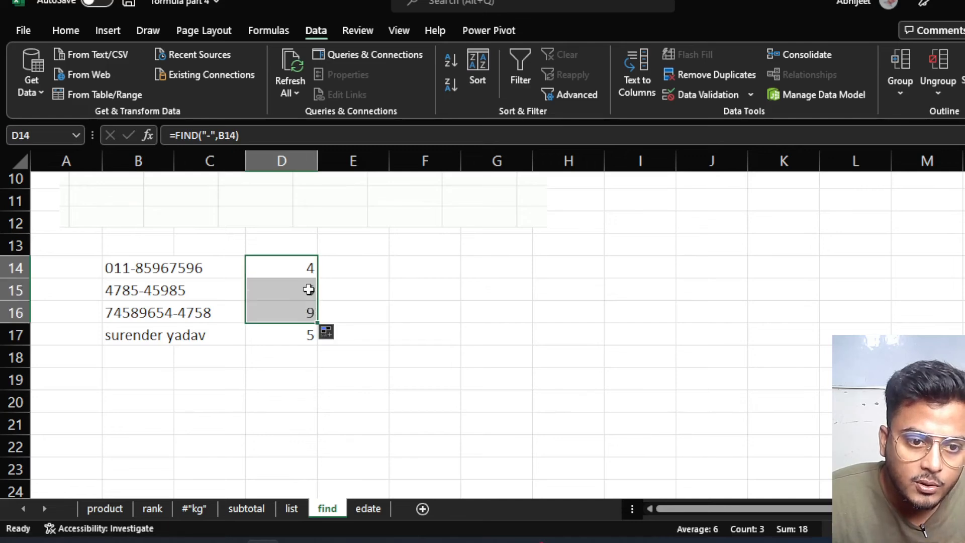
left_click(308, 287)
left_click(306, 312)
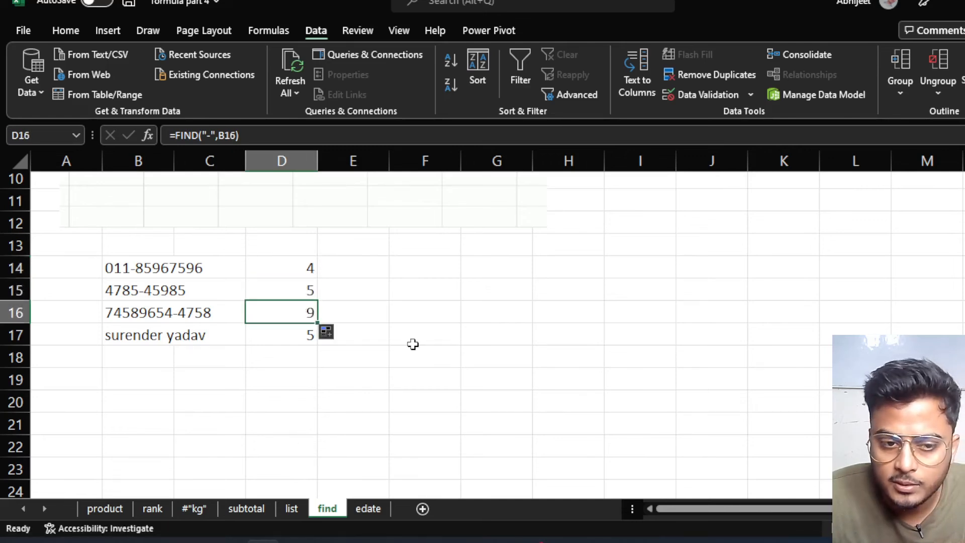
left_click(284, 334)
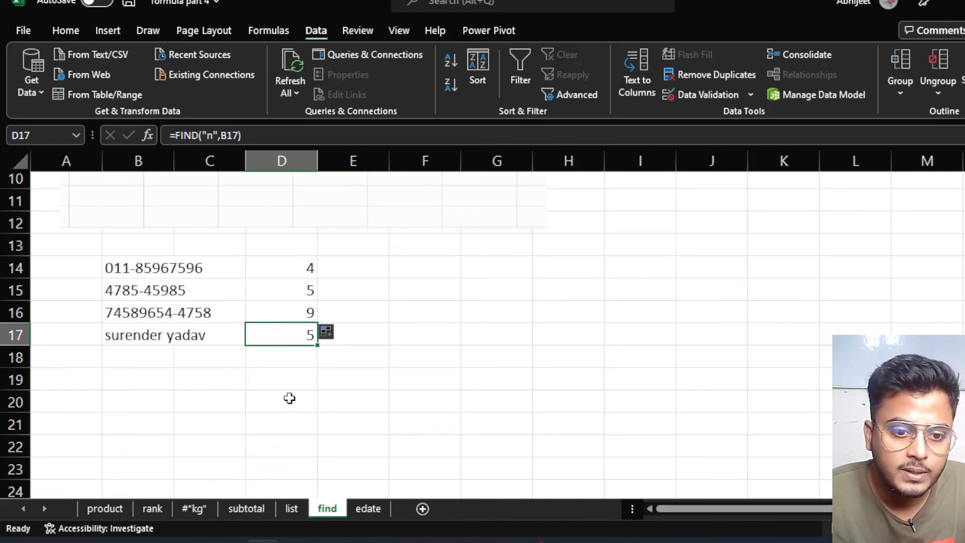
Go to the edate sheet and select cell J4 beside the date tables.
left_click(361, 508)
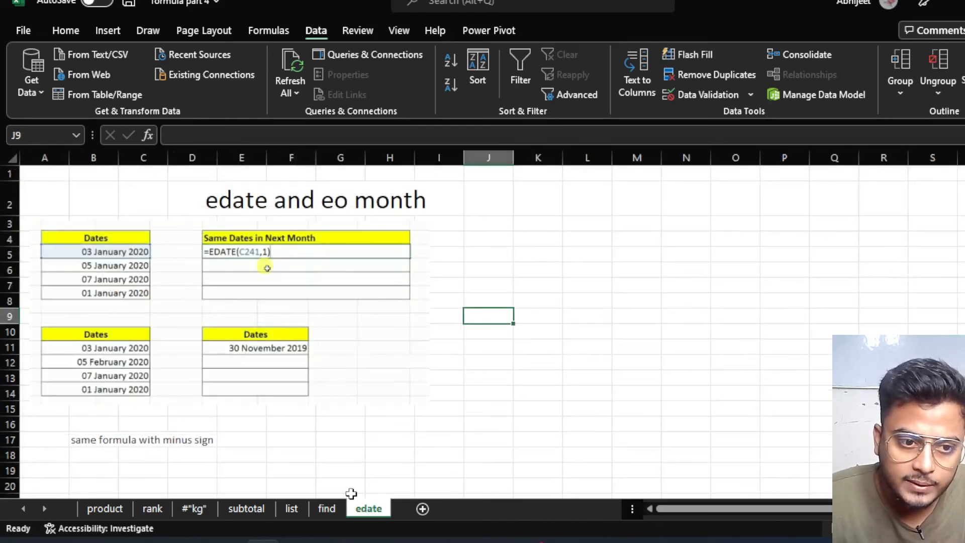
left_click(320, 411)
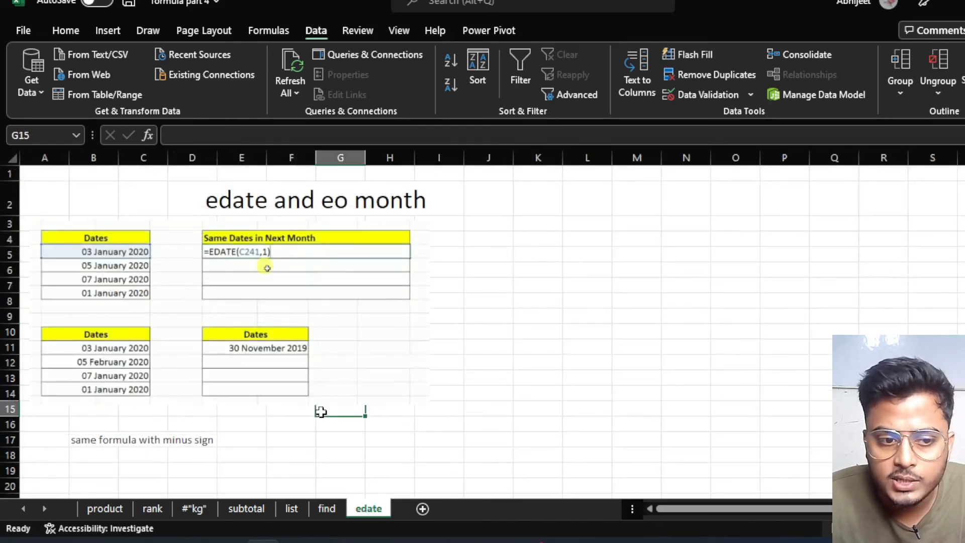
scroll(321, 412, "down", 6)
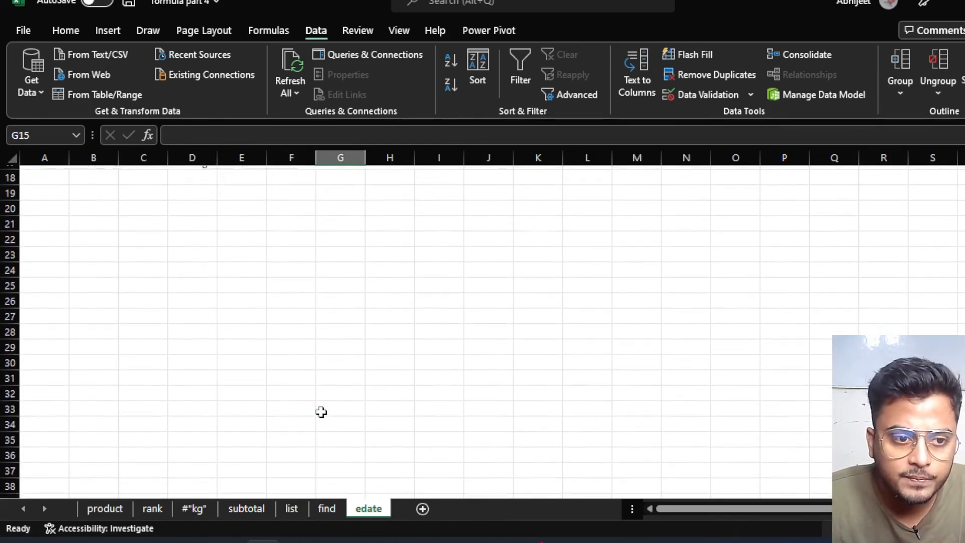
scroll(321, 412, "up", 6)
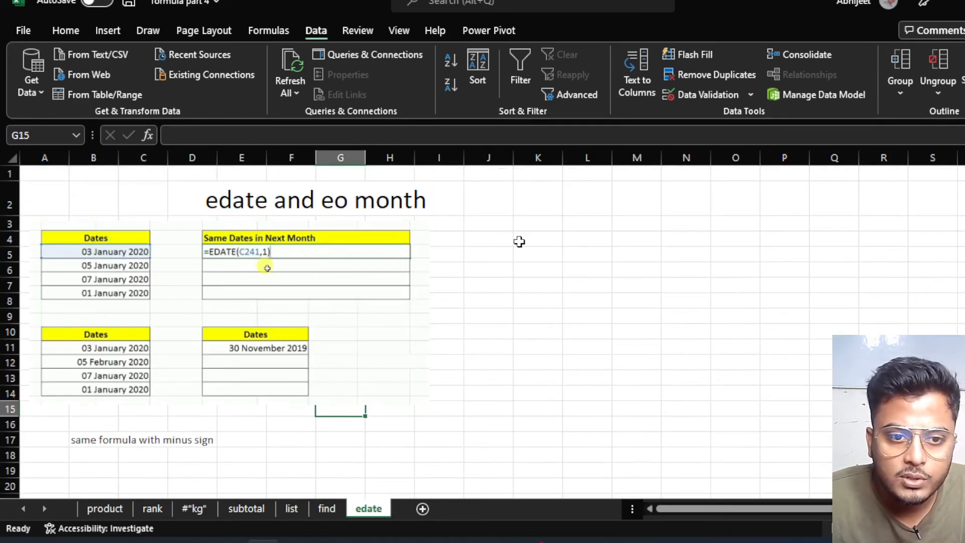
left_click(546, 245)
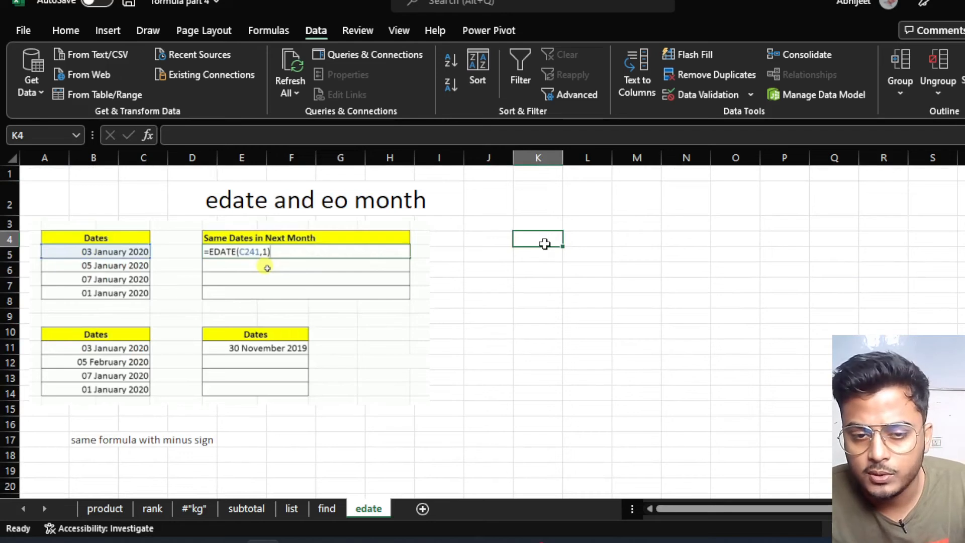
left_click(484, 240)
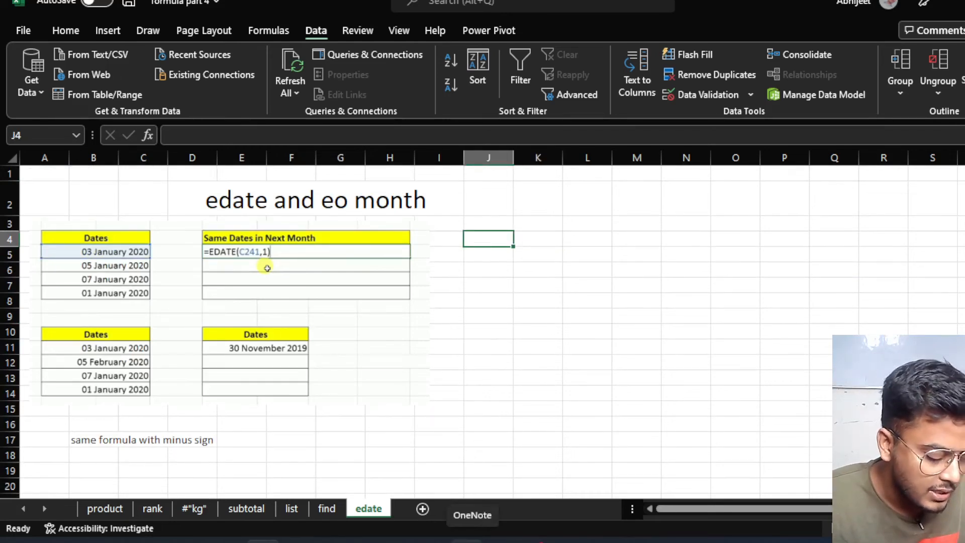
Enter the date 31-10-2022 in cell J4.
key("ctrl+semicolon")
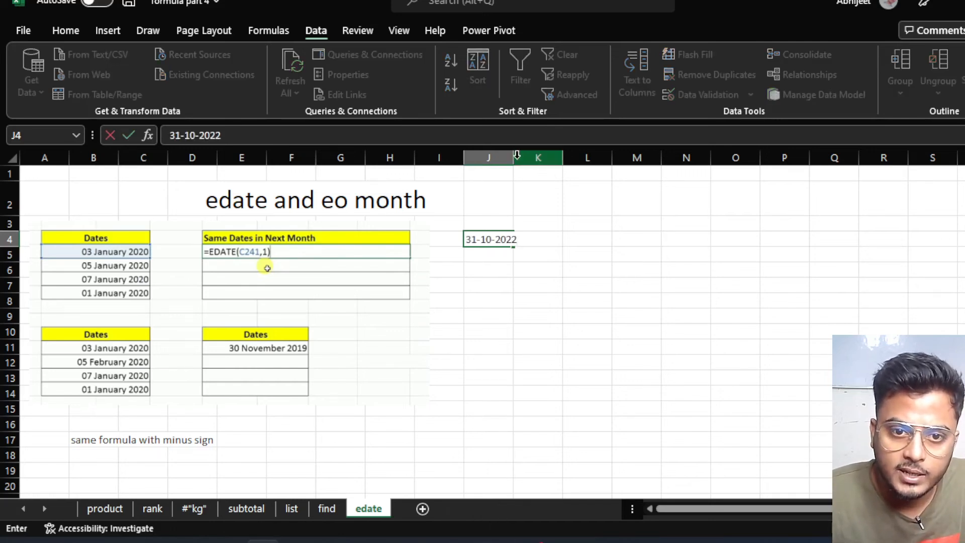
left_click(510, 251)
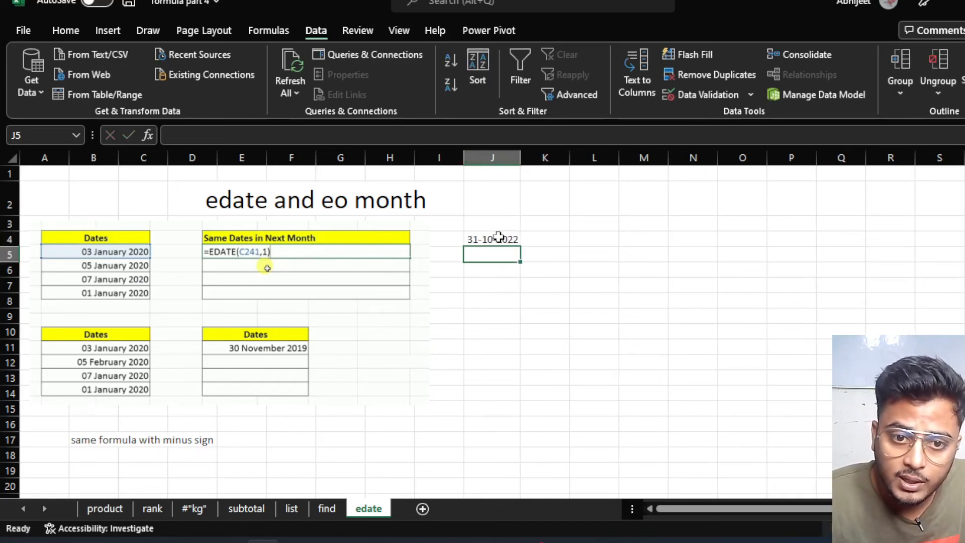
left_click(497, 241)
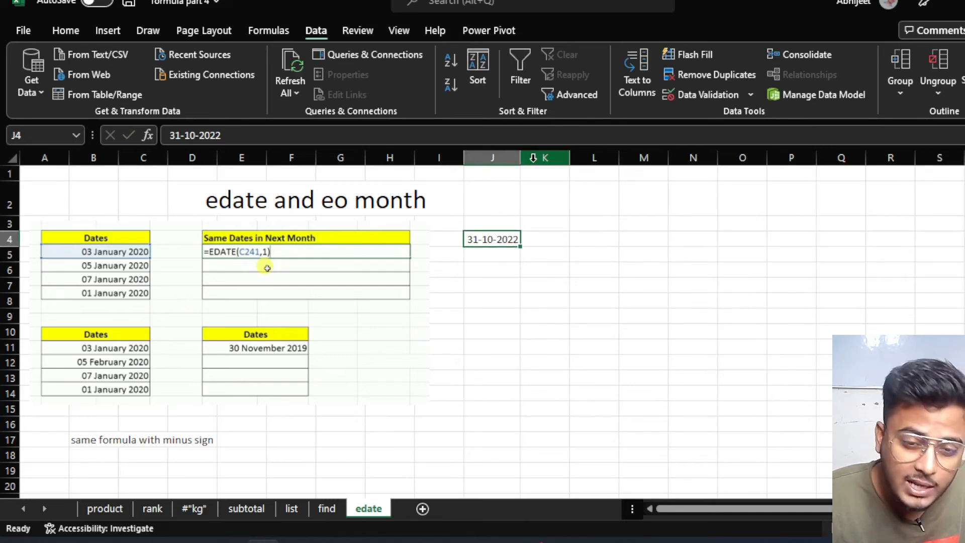
Widen column J so the full date in J4 is visible.
left_click_drag(521, 159, 561, 161)
left_click(575, 274)
left_click(514, 252)
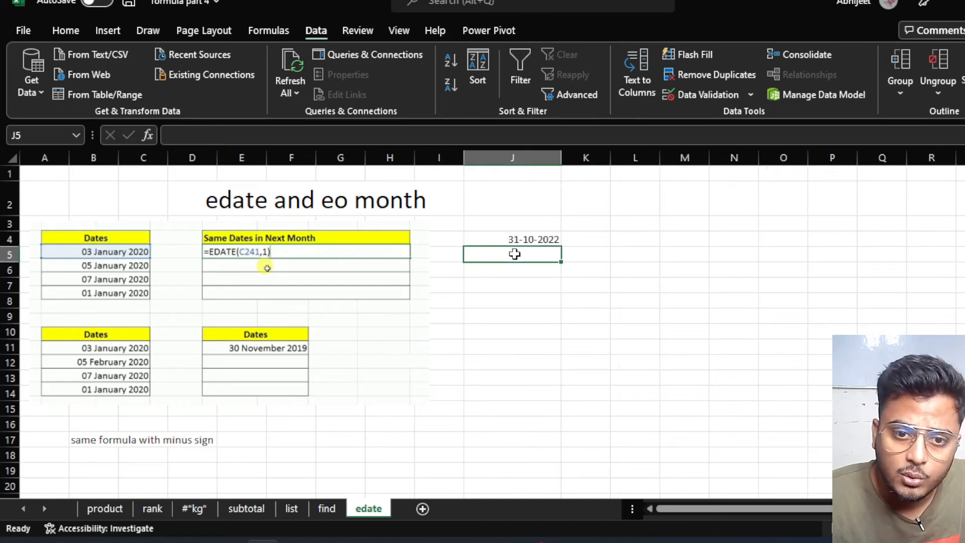
left_click(528, 236)
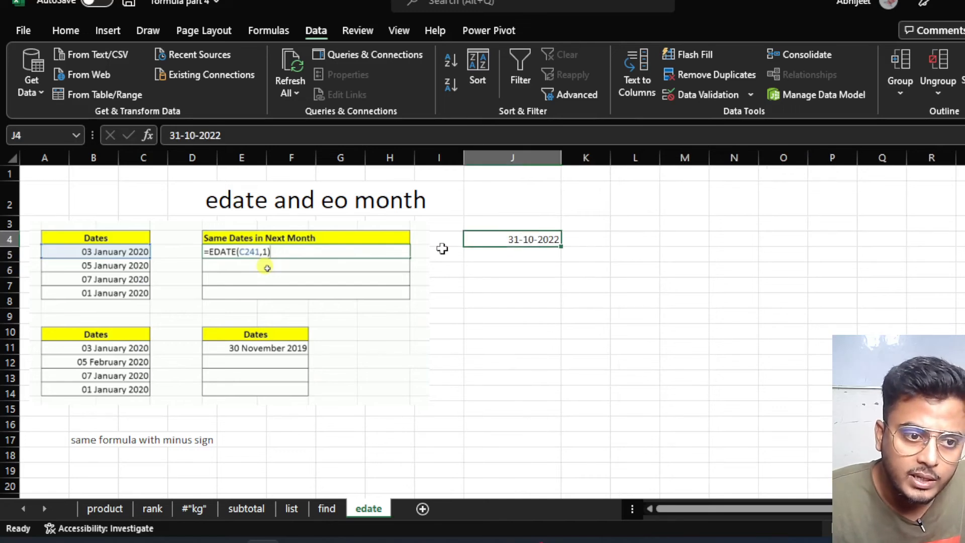
left_click(101, 257)
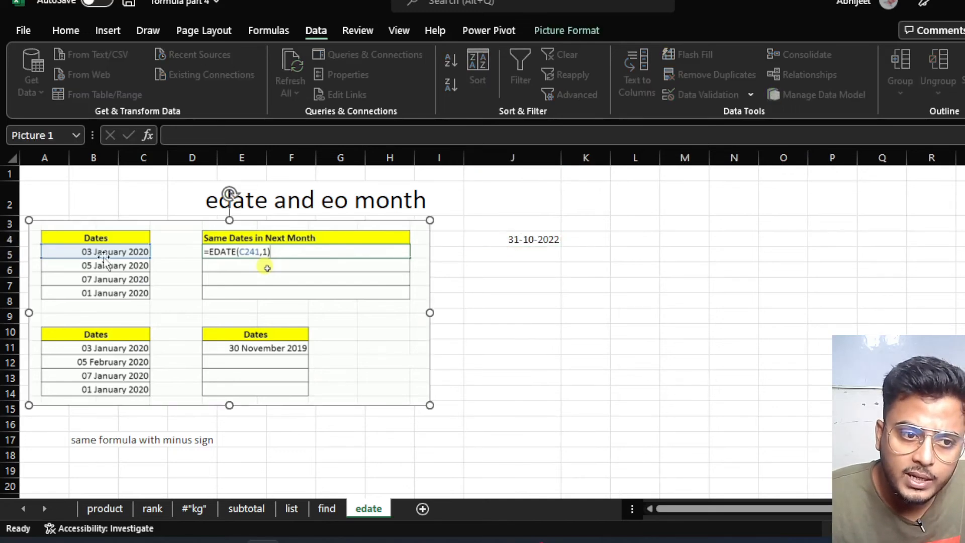
left_click(536, 263)
left_click(527, 237)
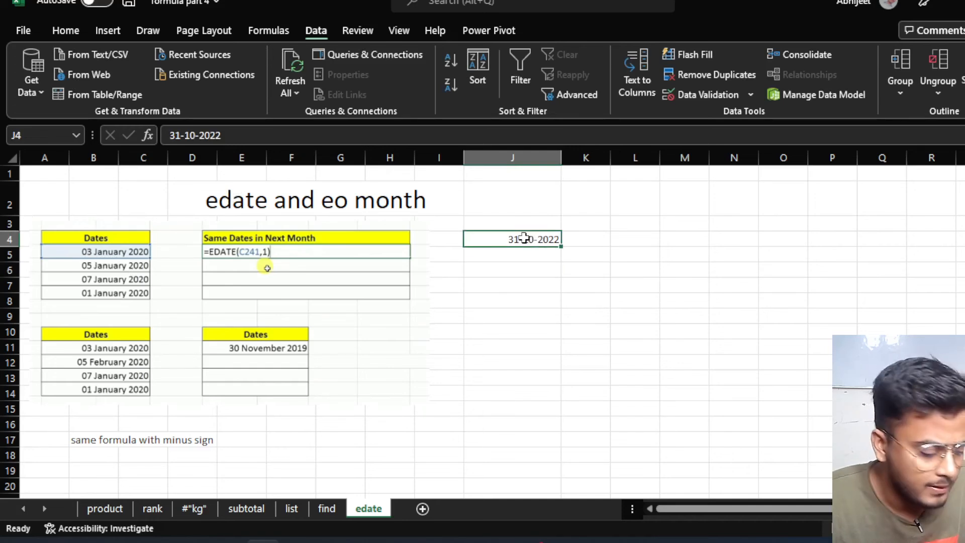
Format J4 with the '14 March 2012' date type so it reads 31 October 2022.
key("ctrl+1")
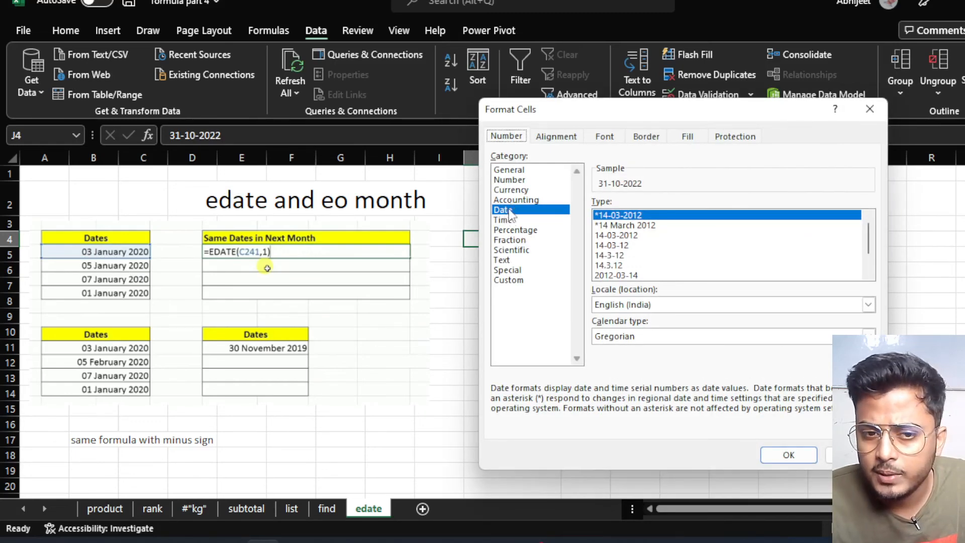
left_click(508, 229)
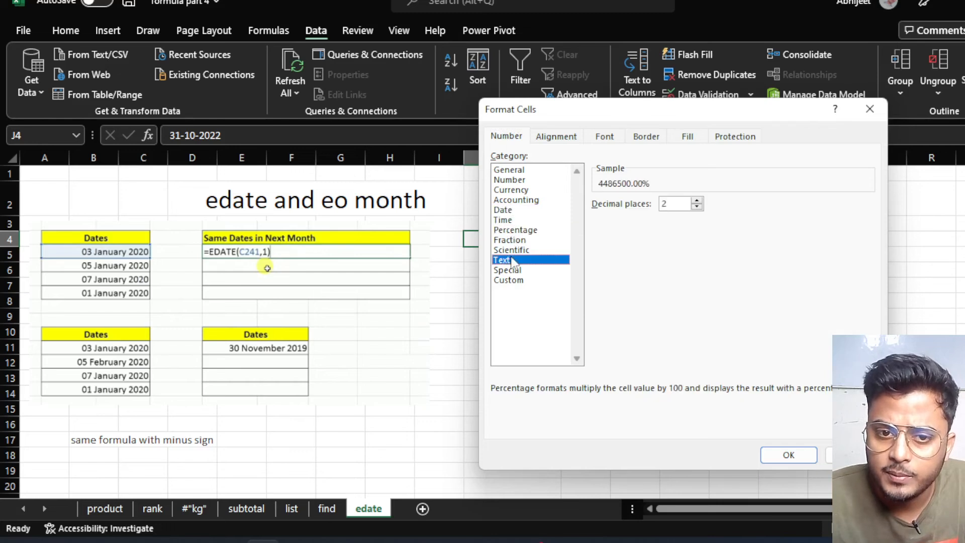
left_click(510, 220)
left_click(508, 189)
left_click(513, 230)
left_click(510, 249)
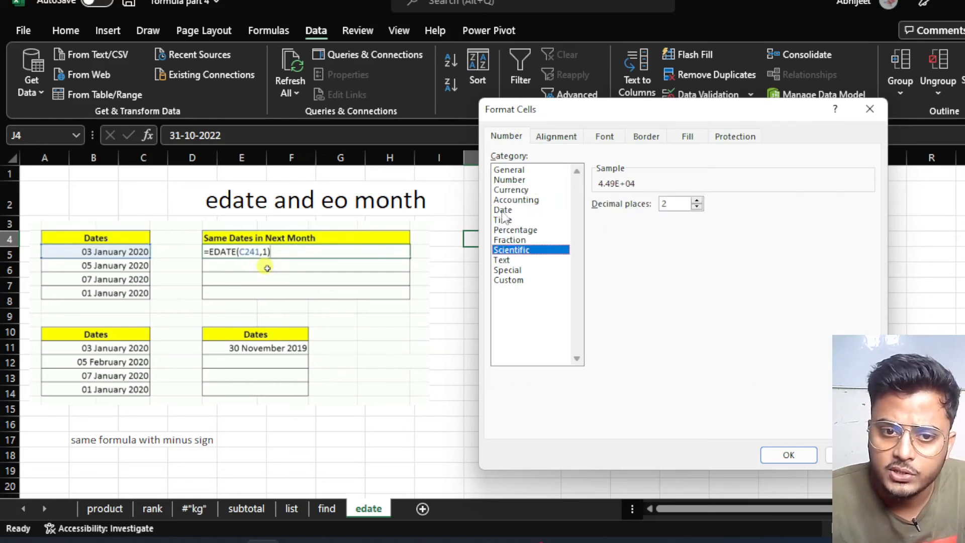
left_click(503, 210)
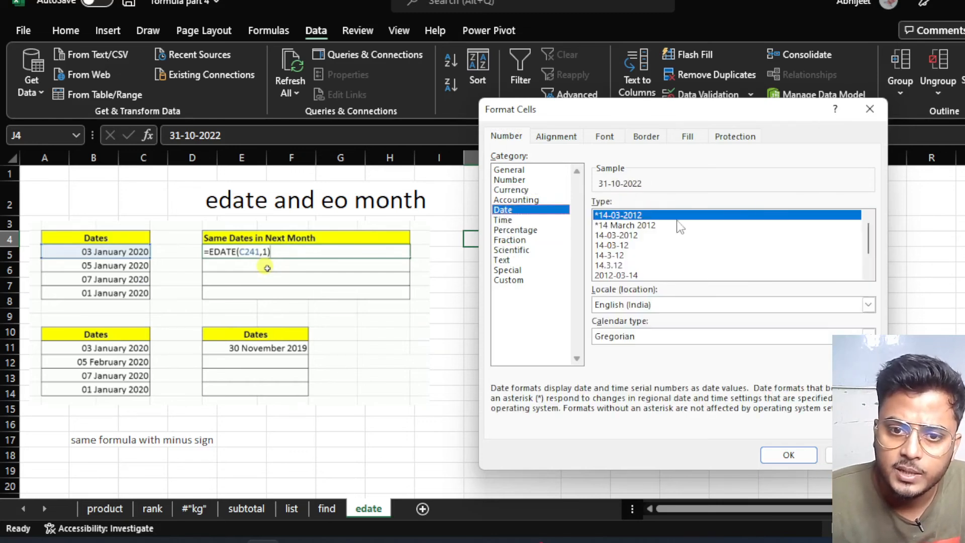
left_click(648, 226)
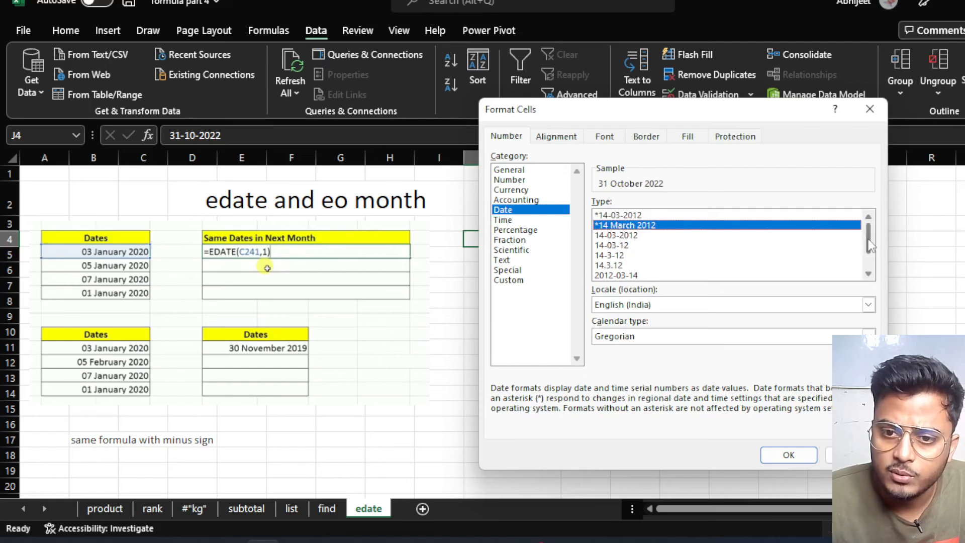
scroll(870, 245, "down", 1)
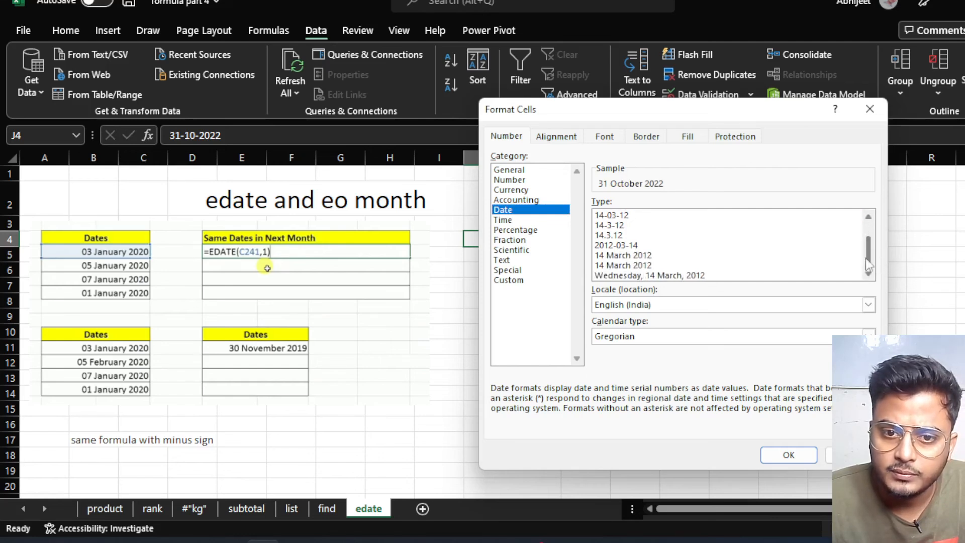
left_click(658, 276)
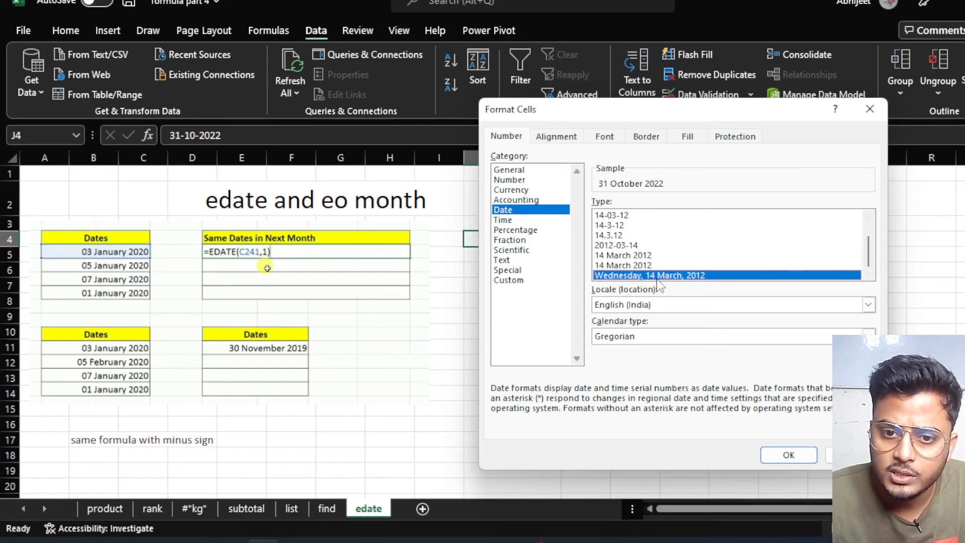
left_click(624, 266)
left_click(632, 255)
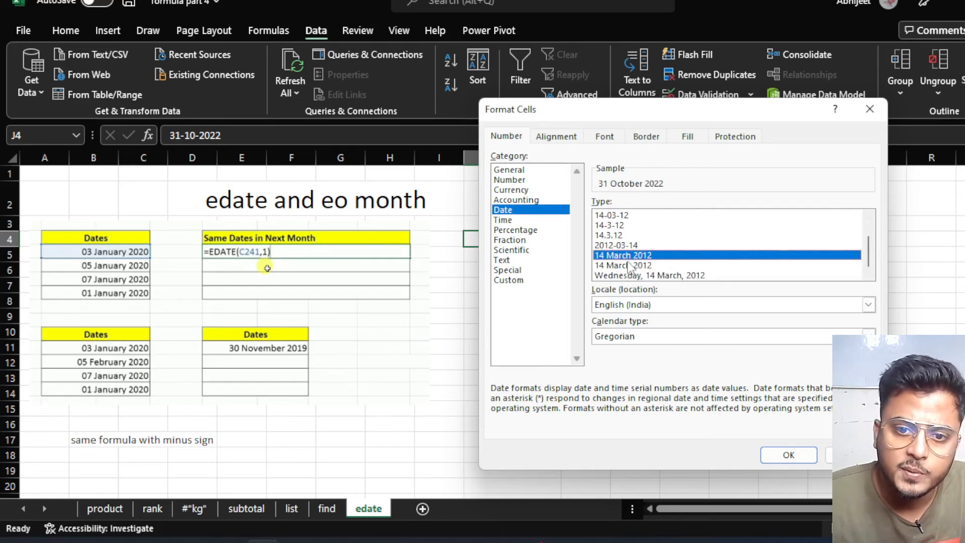
left_click(628, 265)
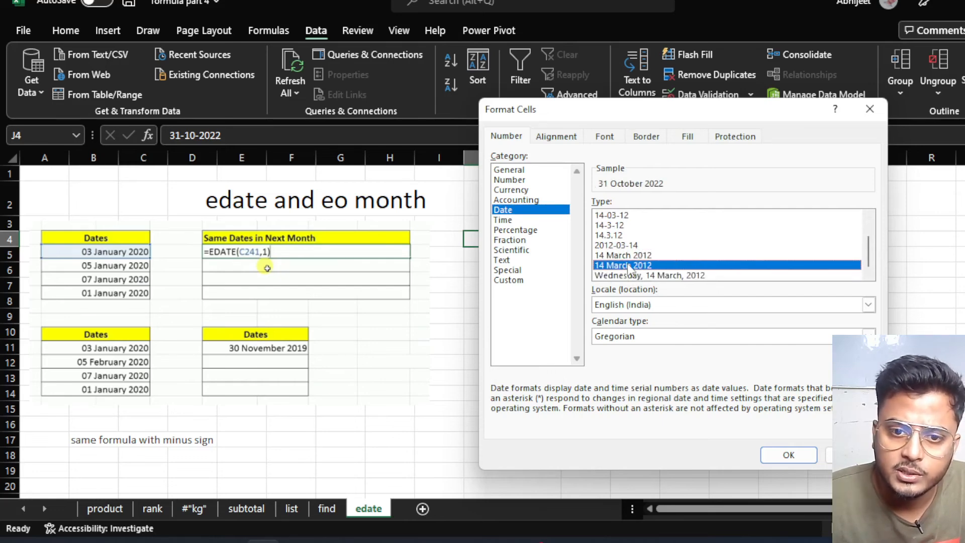
left_click(794, 459)
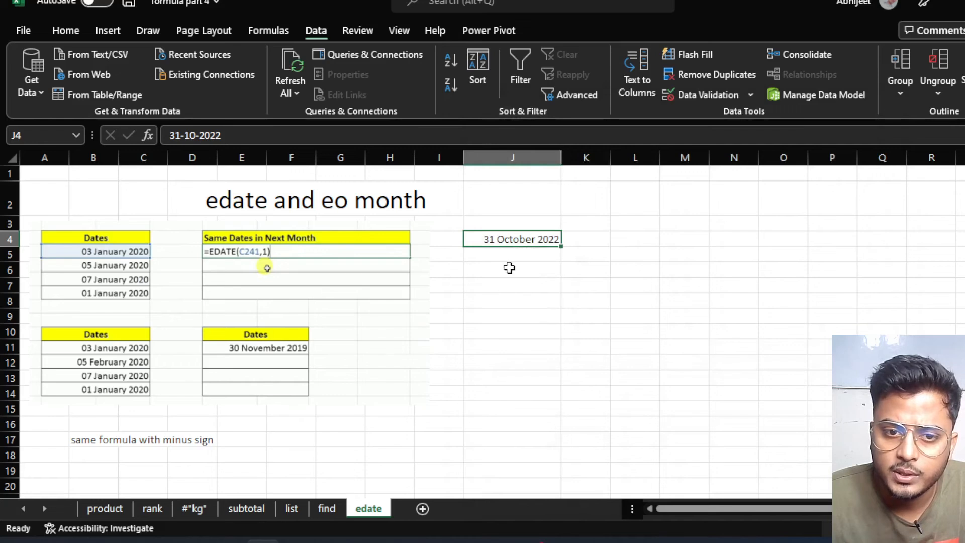
left_click(509, 268)
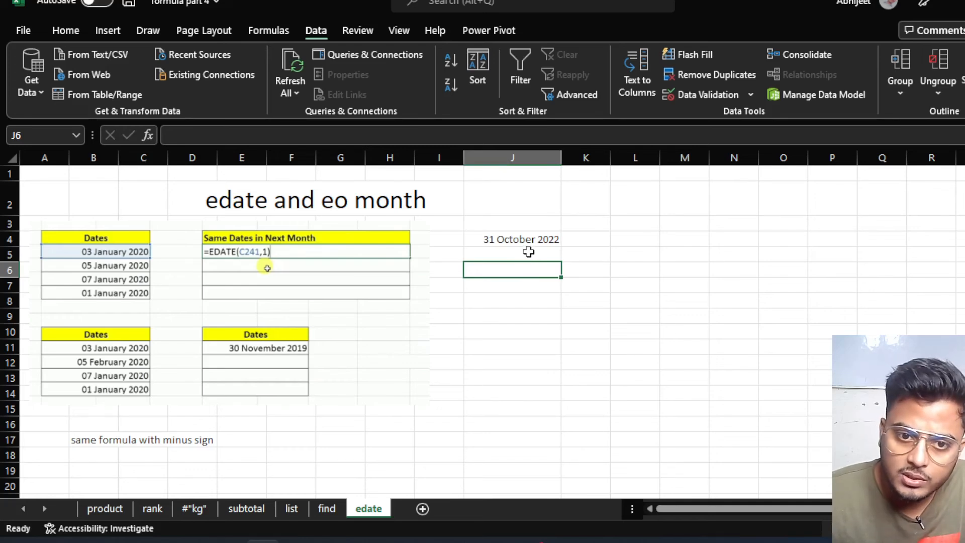
Enter =EDATE(J4,1) in K4 to add one month to J4's date.
left_click(585, 244)
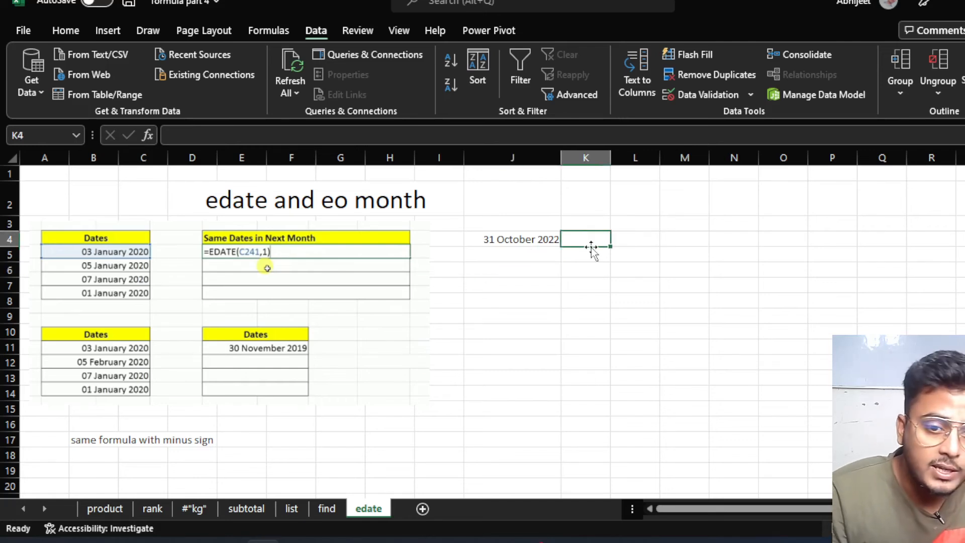
type("=")
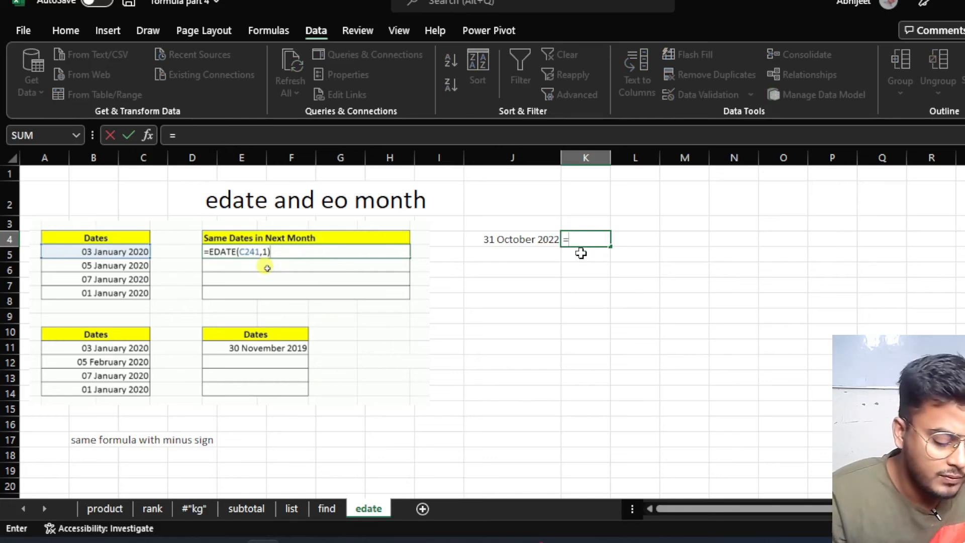
type("eda")
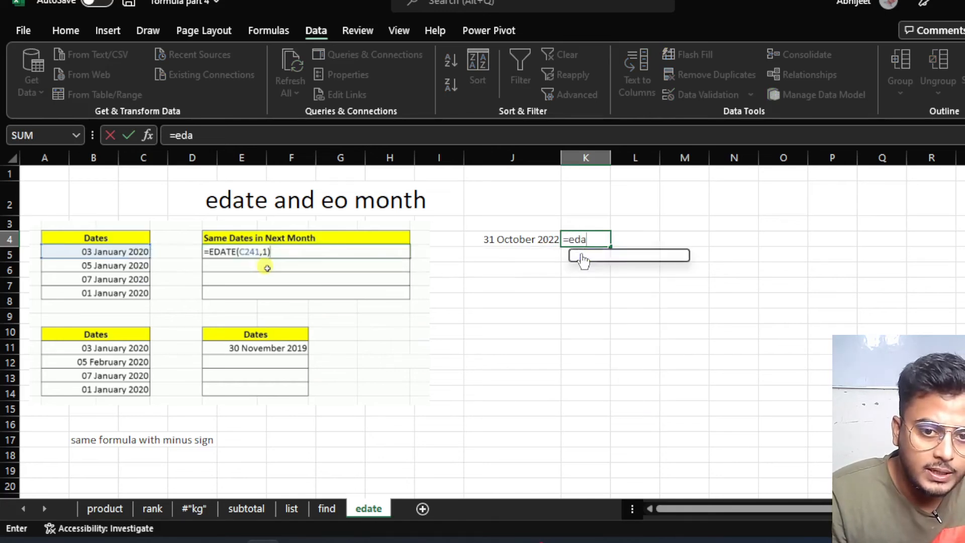
double_click(581, 257)
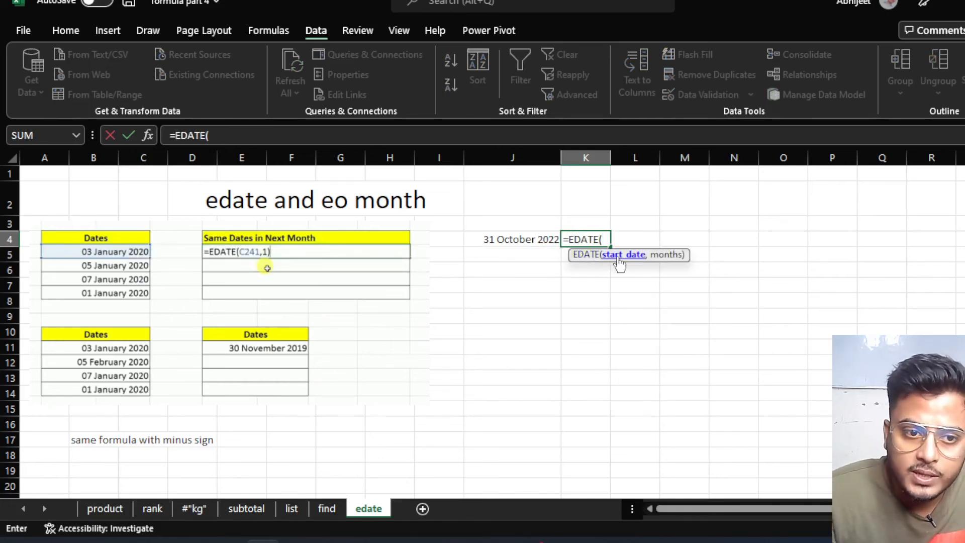
left_click(517, 240)
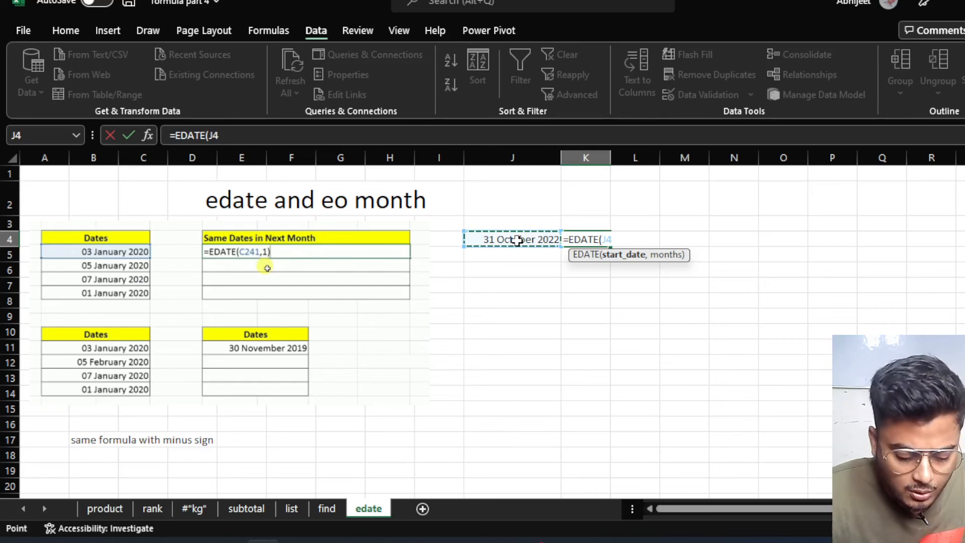
type(",1")
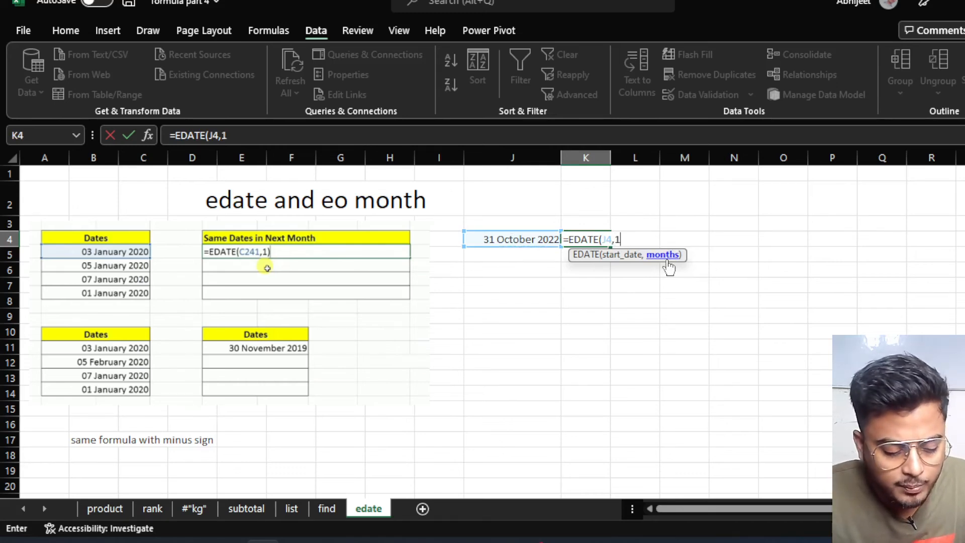
type(")")
key("Return")
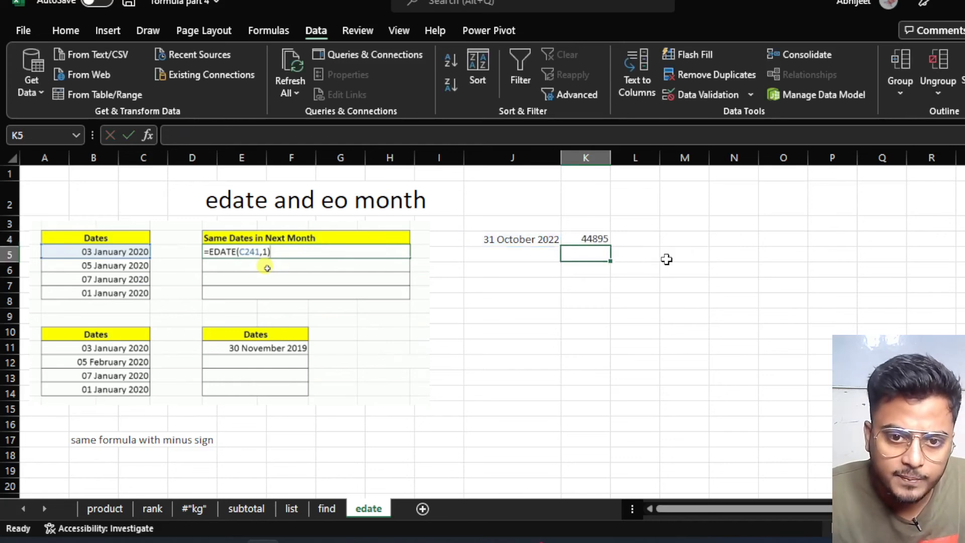
left_click(583, 240)
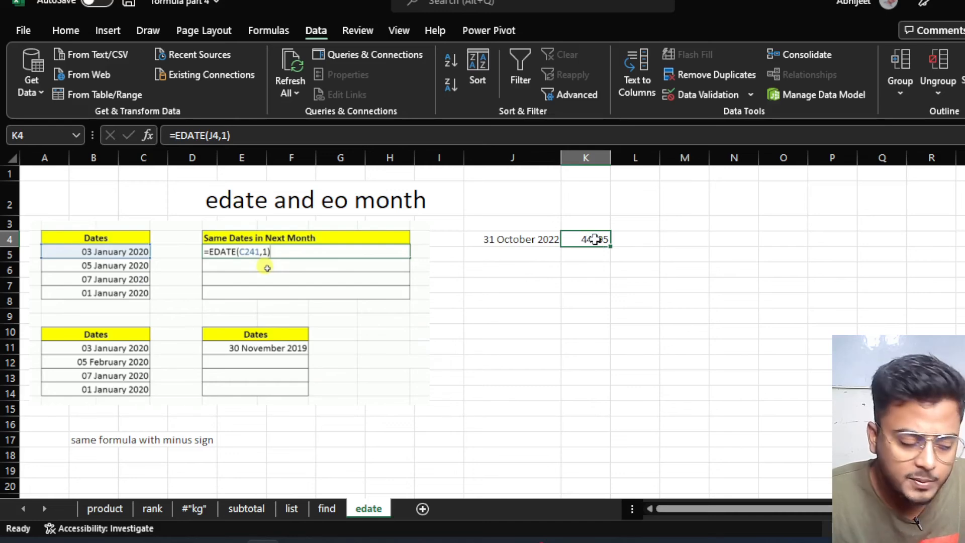
Apply the '14 March 2012' date type to K4 so it shows 30 November 2022.
key("ctrl+1")
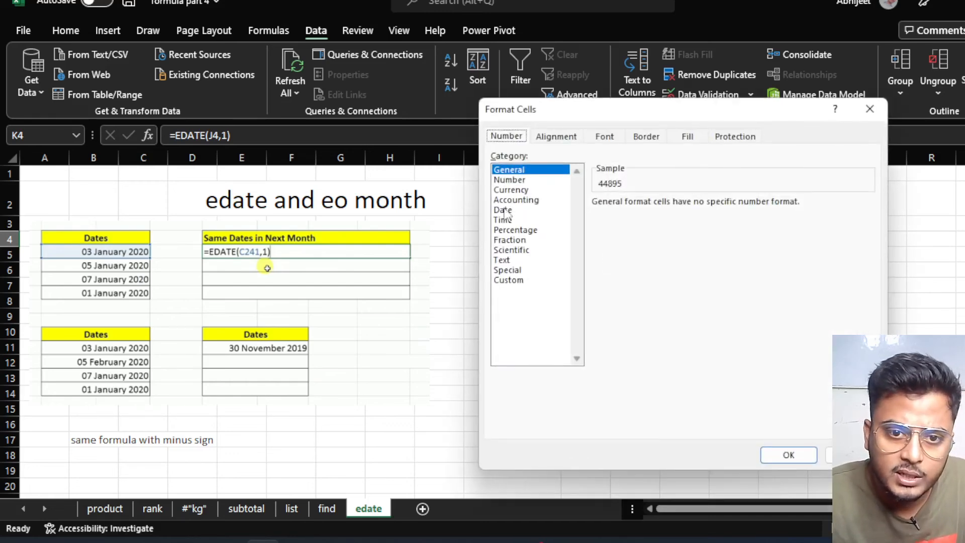
left_click(503, 210)
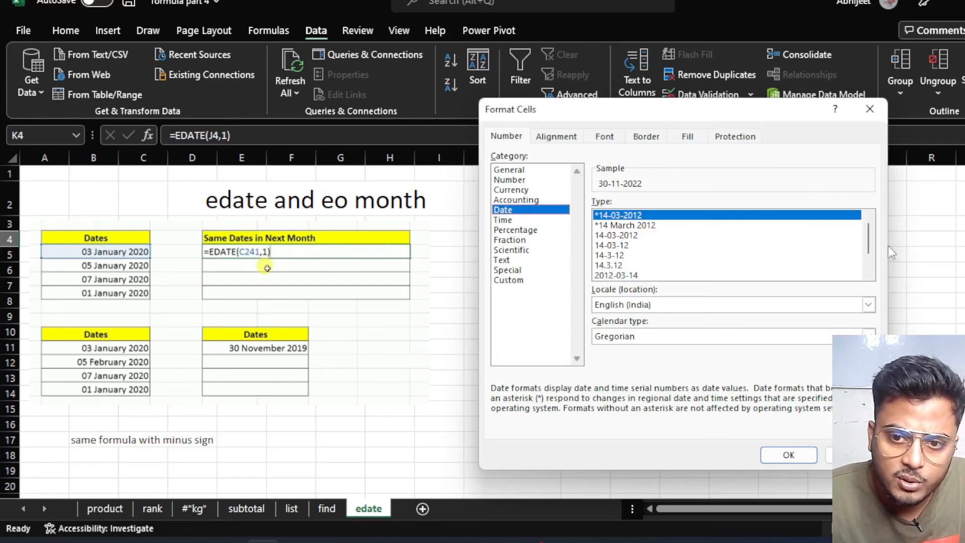
scroll(873, 243, "down", 1)
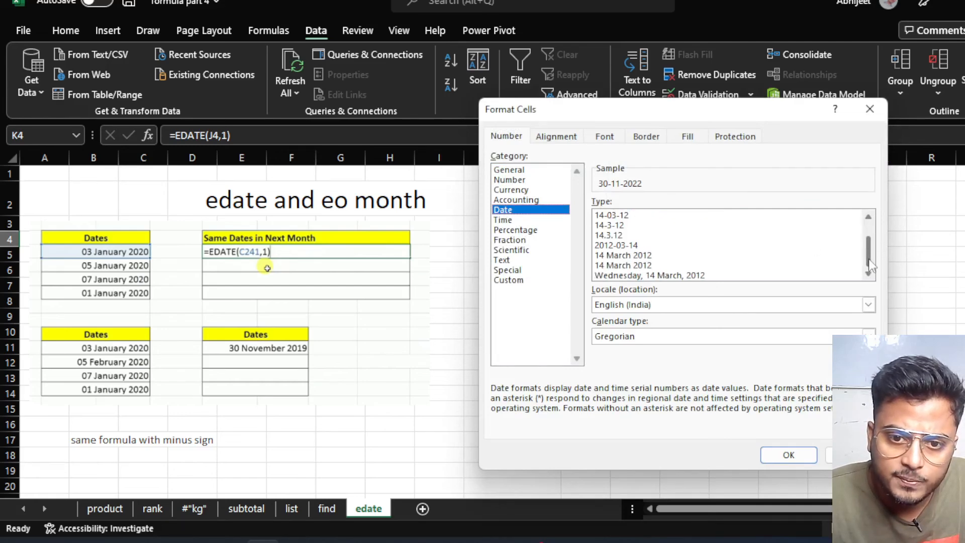
left_click(636, 267)
left_click(789, 455)
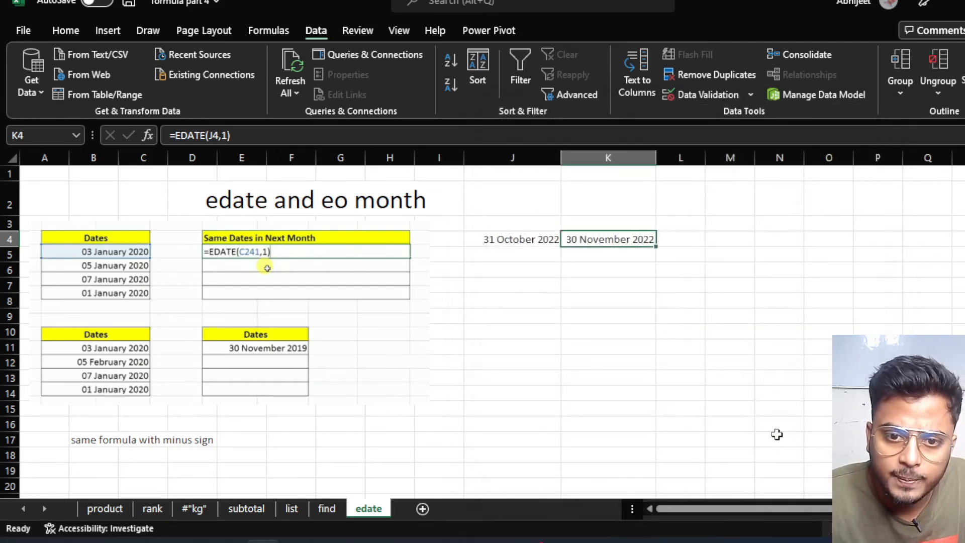
left_click(590, 318)
left_click(500, 239)
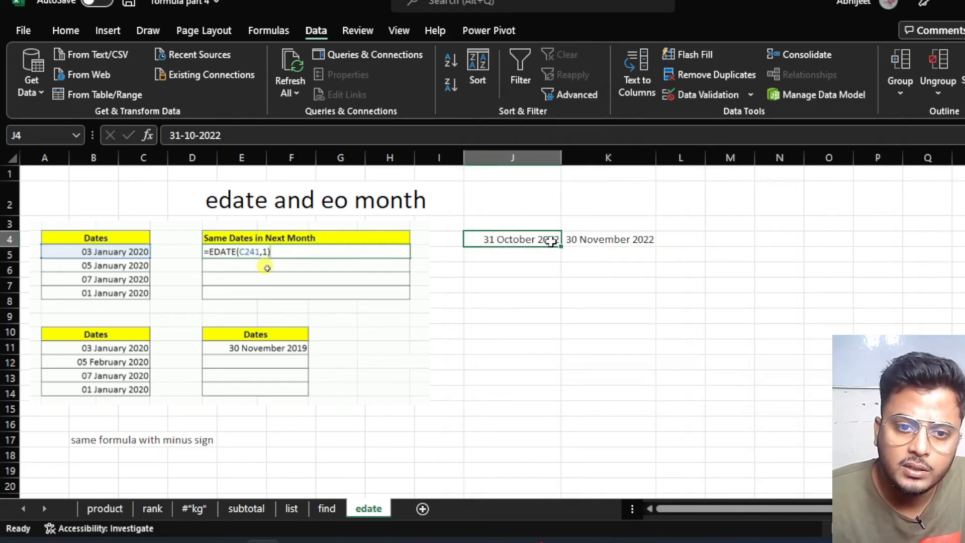
left_click(588, 240)
left_click(595, 259)
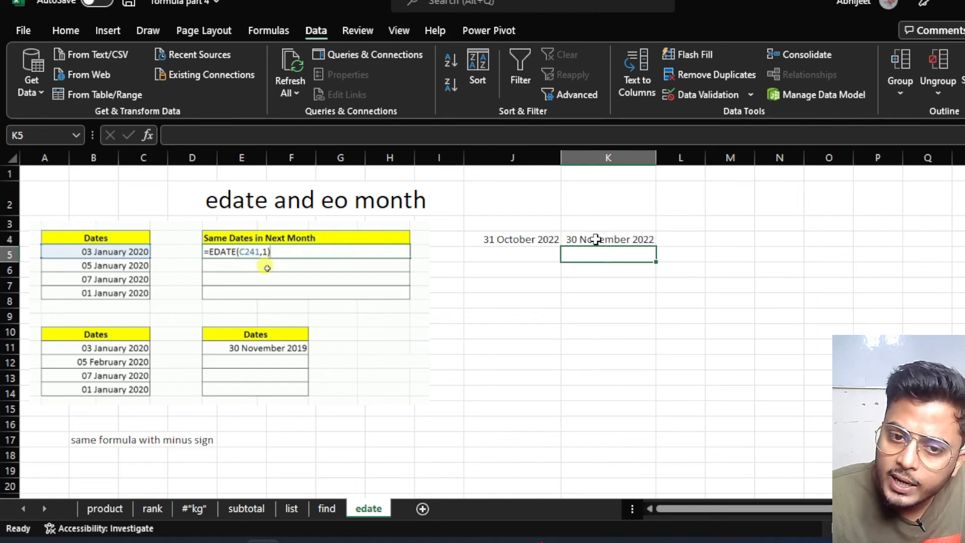
left_click(595, 240)
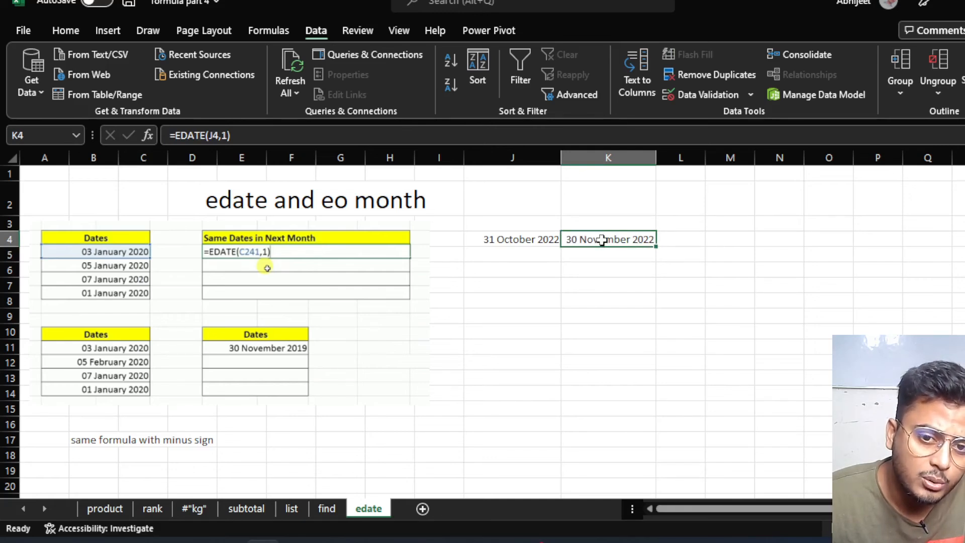
Edit K4's formula to =EDATE(J4,3), giving 31 January 2023.
double_click(607, 239)
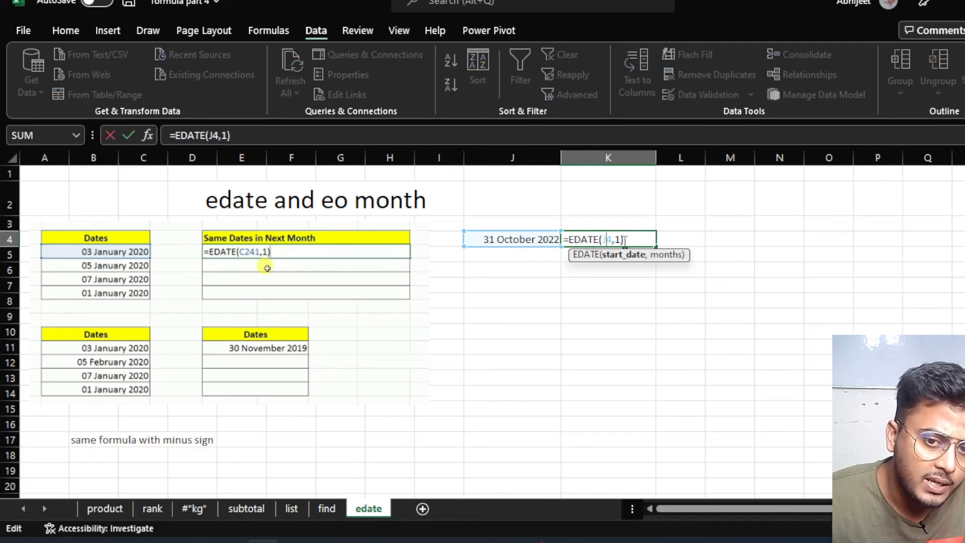
left_click(621, 240)
key("BackSpace")
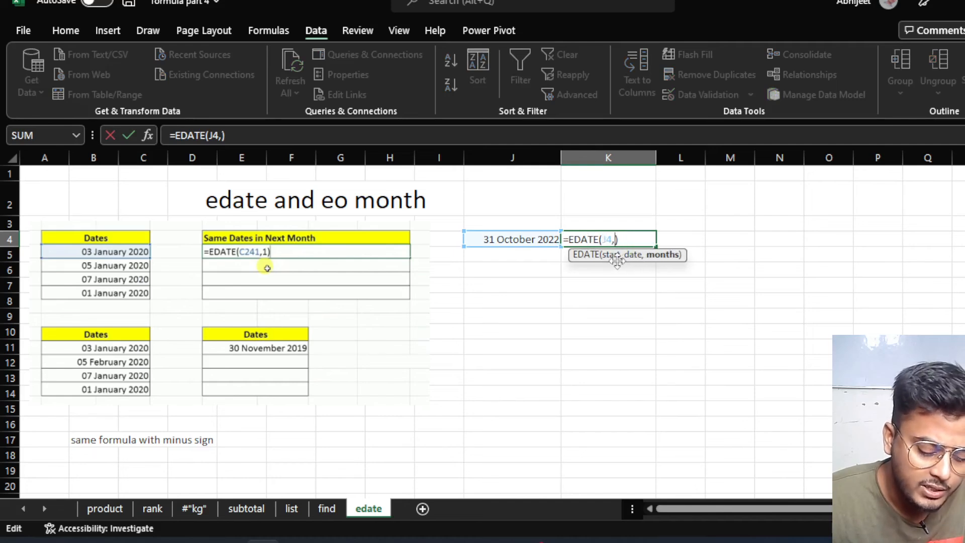
type("3")
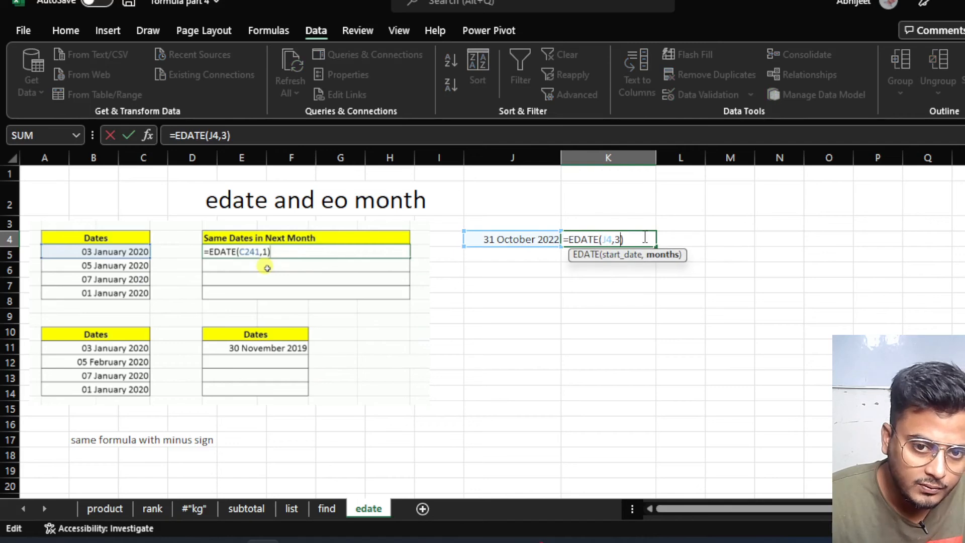
key("Return")
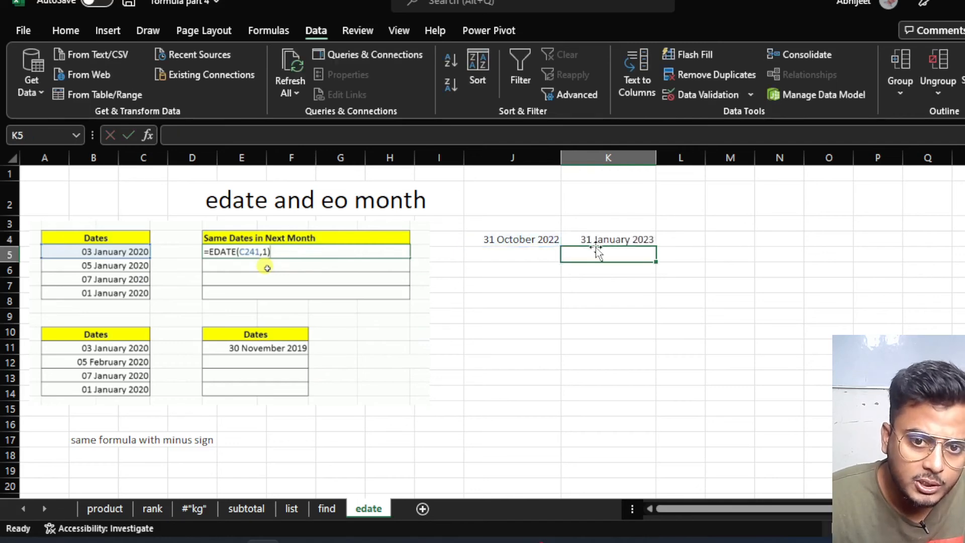
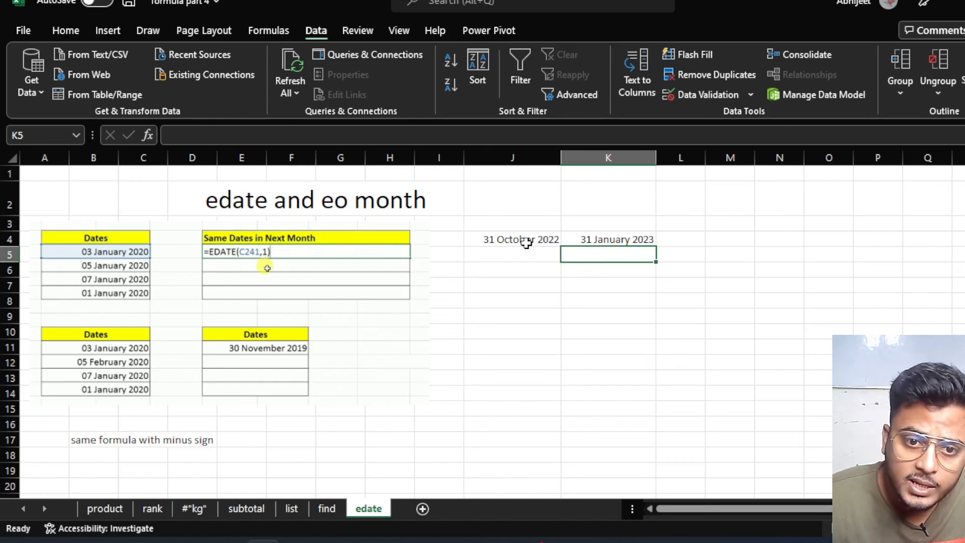
Change K4's formula from 3 to 42 months, =EDATE(J4,42), giving 30 April 2026.
double_click(599, 241)
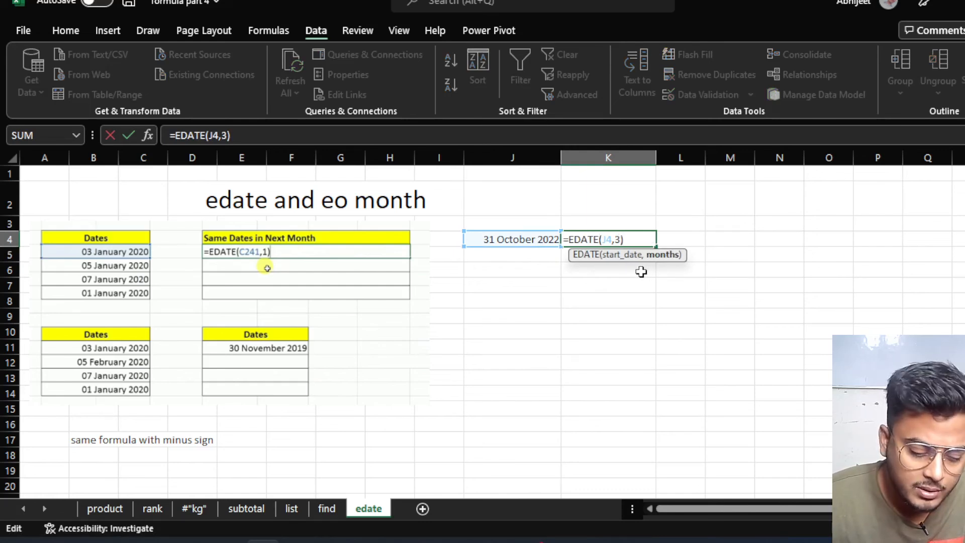
key("BackSpace")
type("42")
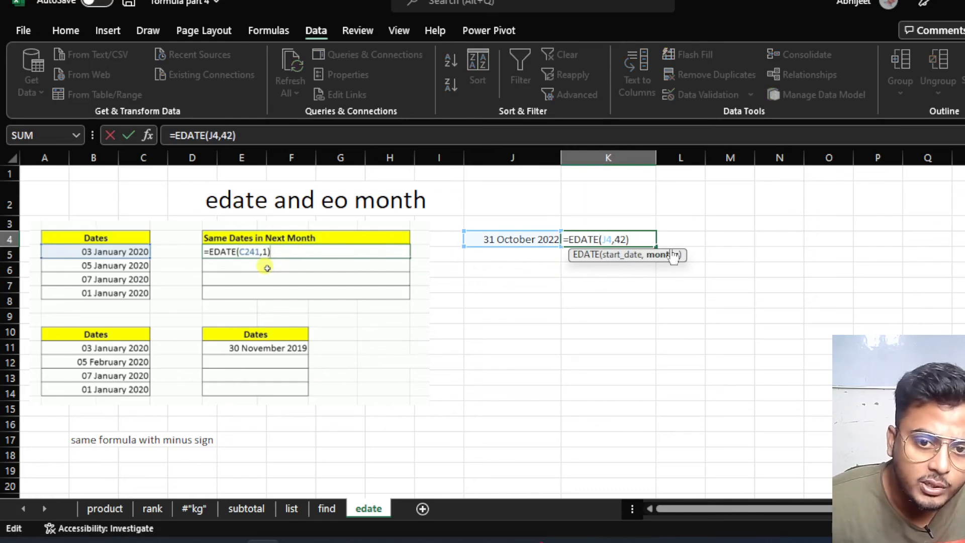
key("Return")
left_click(608, 240)
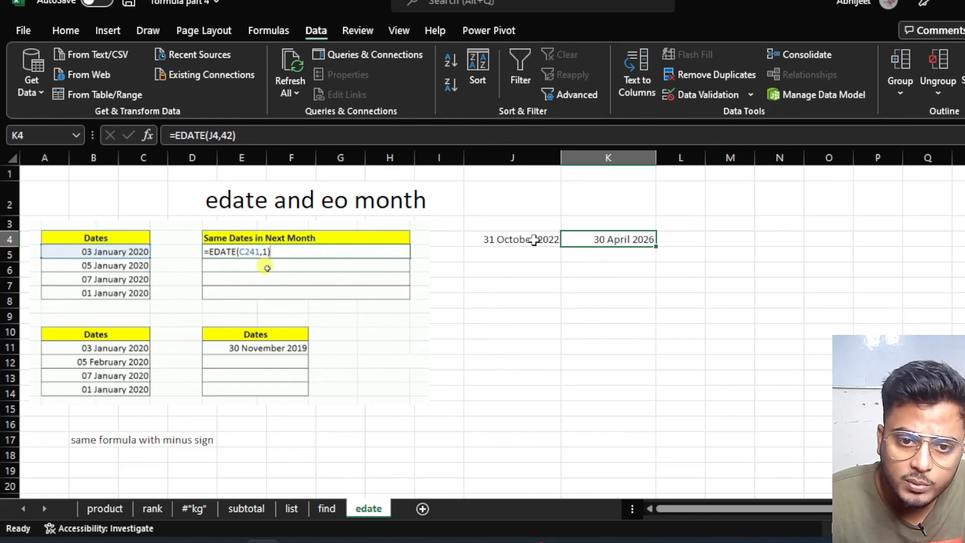
Type the headings 'edate' in K3 and 'eomonth' in L3.
left_click(612, 221)
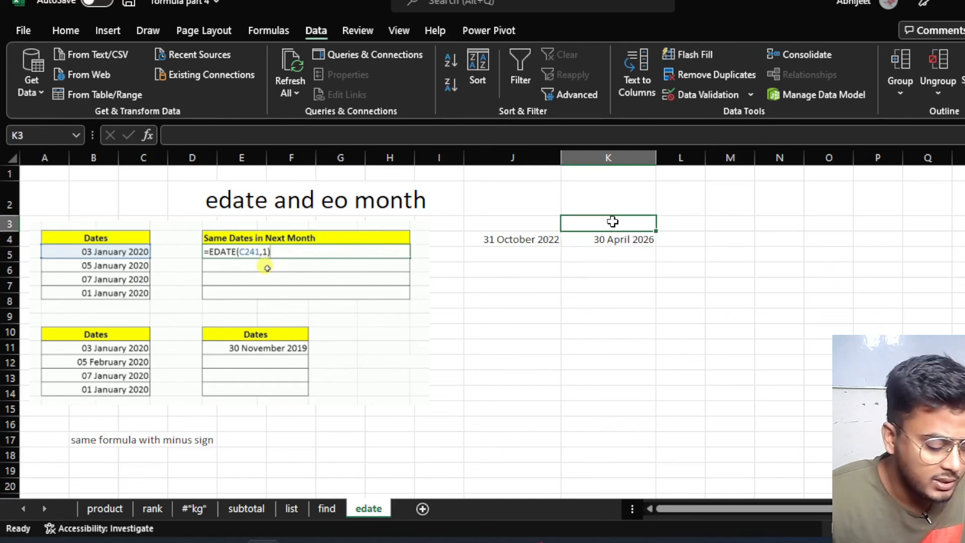
type("edate")
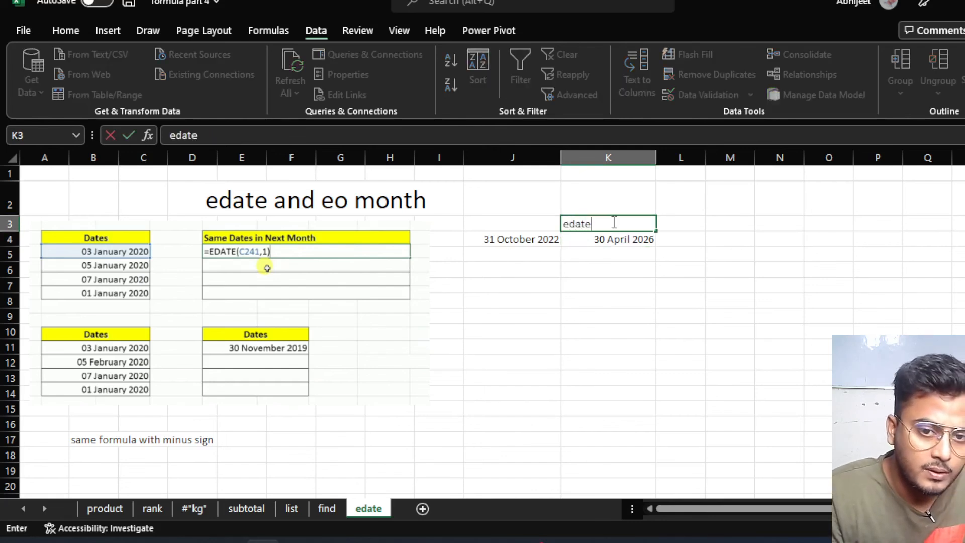
key("Tab")
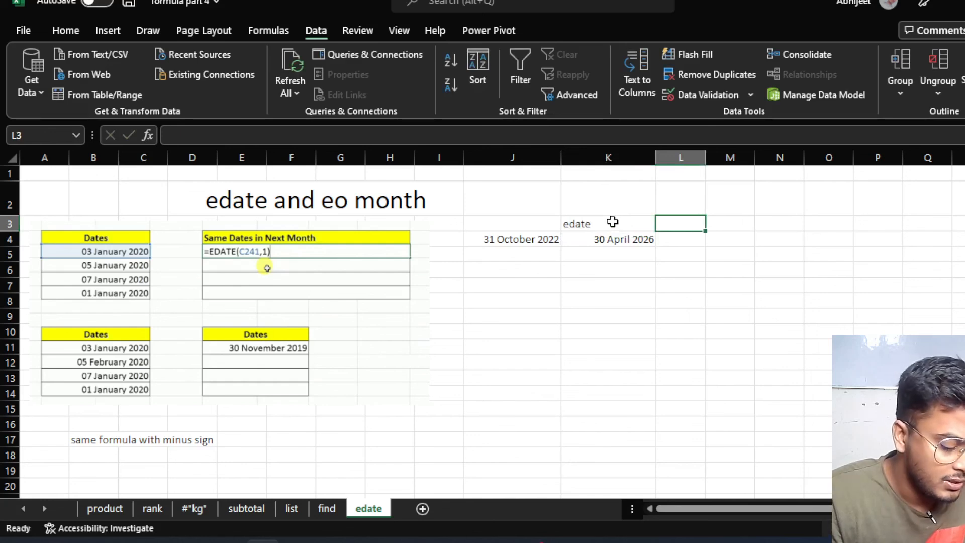
type("eomonth")
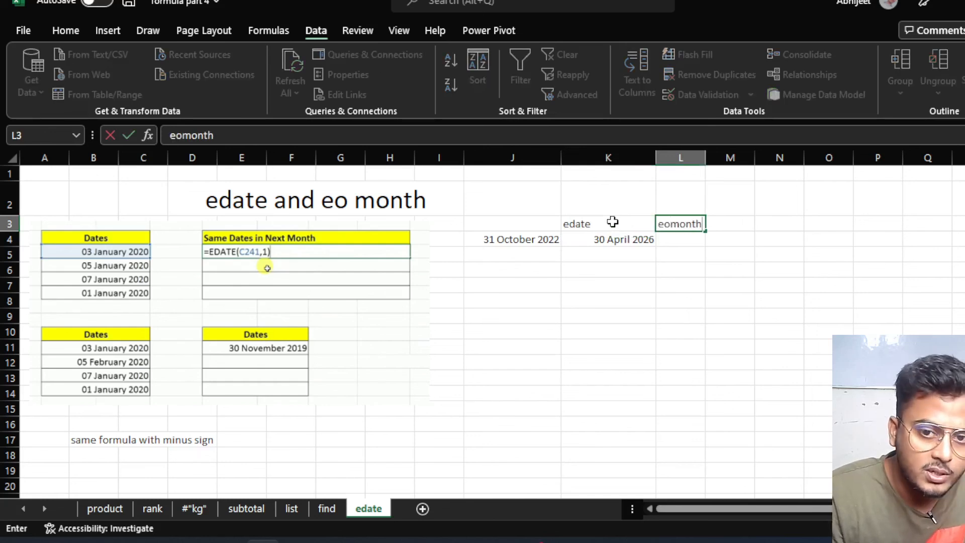
key("Return")
Select L4 and widen column L.
left_click(674, 241)
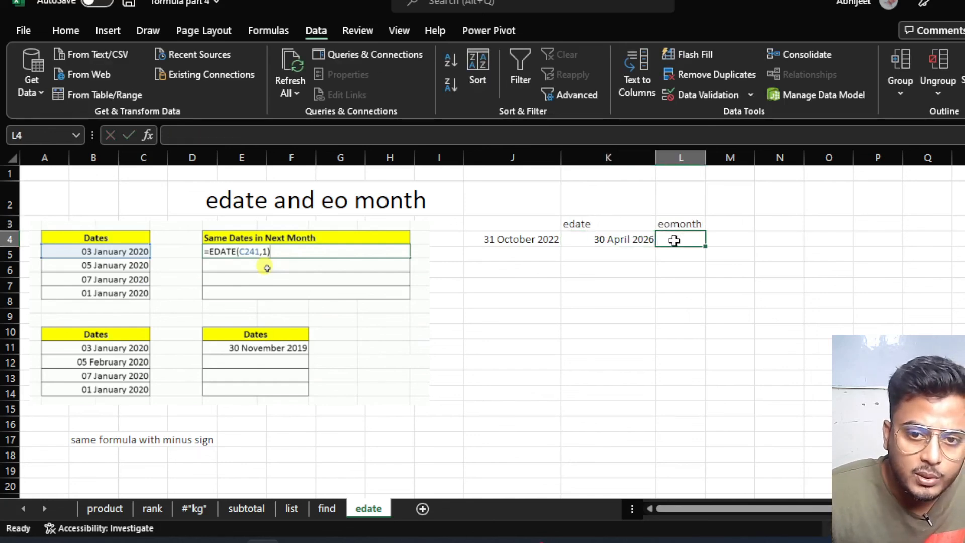
left_click_drag(707, 158, 738, 161)
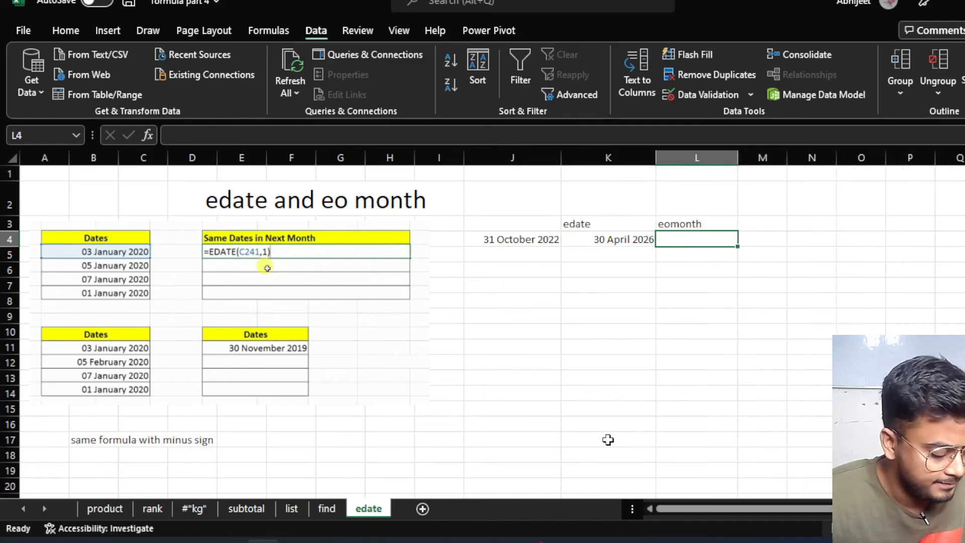
scroll(608, 440, "up", 3, "ctrl")
left_click_drag(738, 509, 783, 510)
scroll(782, 421, "up", 1)
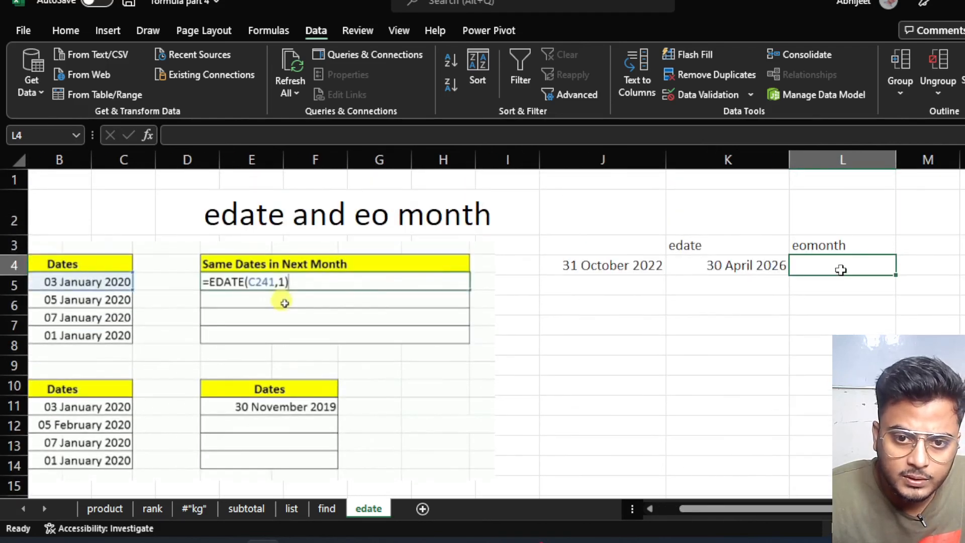
Enter =EOMONTH(J4,1) in L4, which shows 44895, and bring up Format Cells for it.
type("=eom")
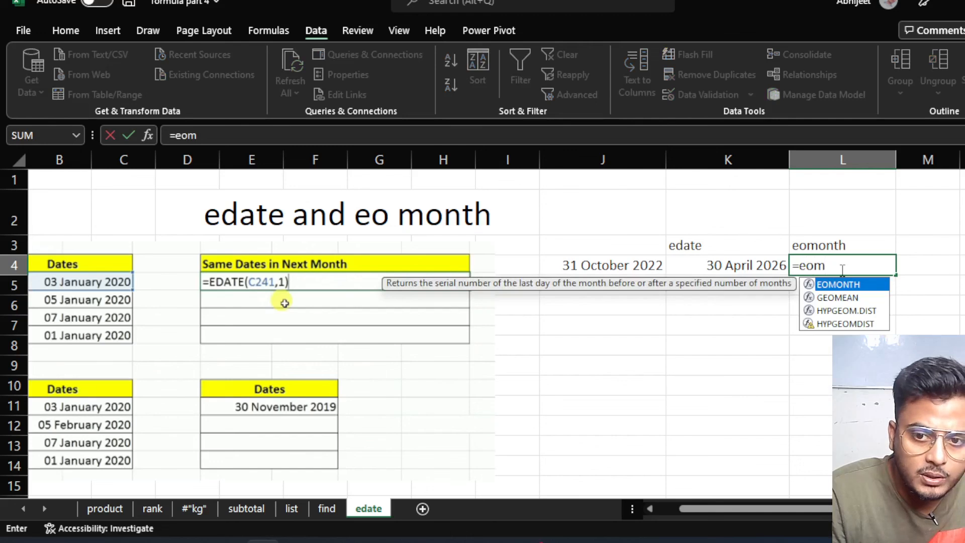
key("Tab")
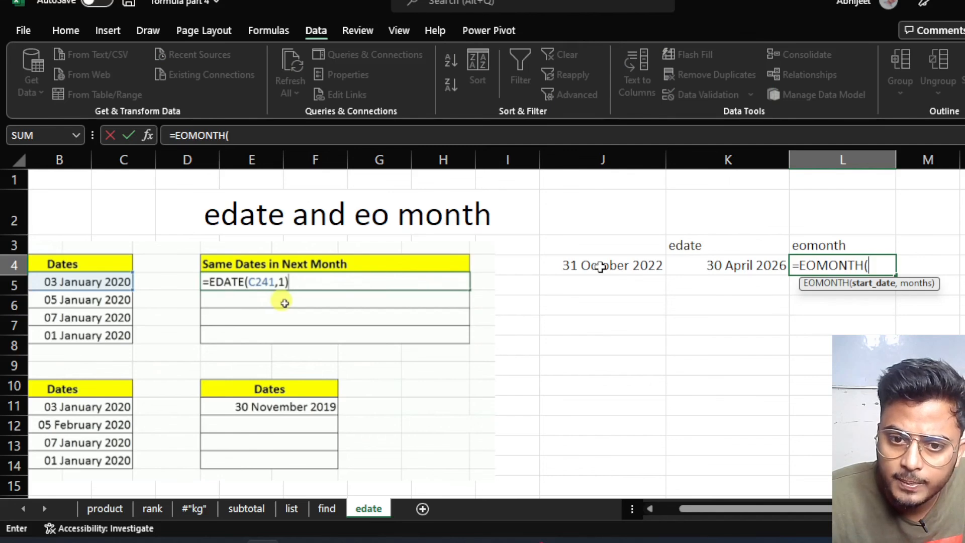
left_click(601, 267)
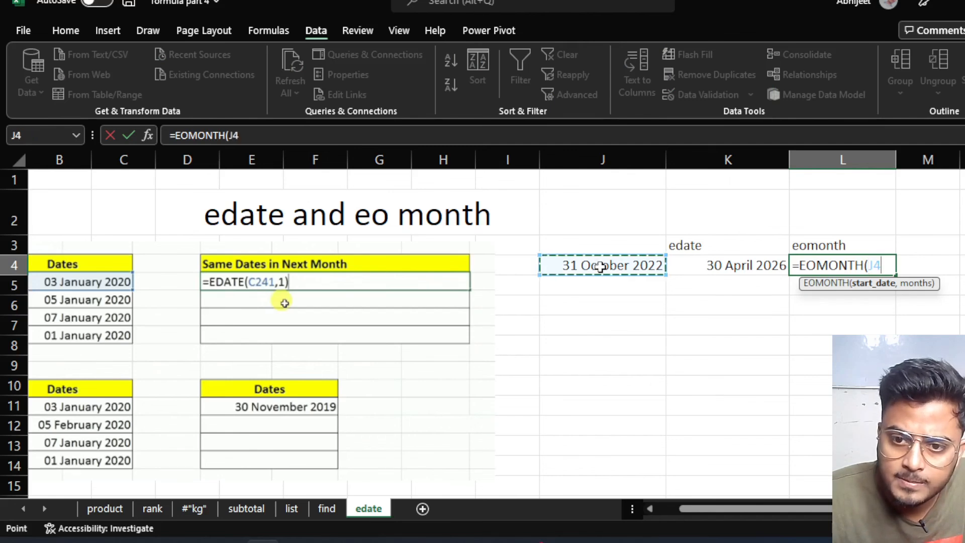
type(",")
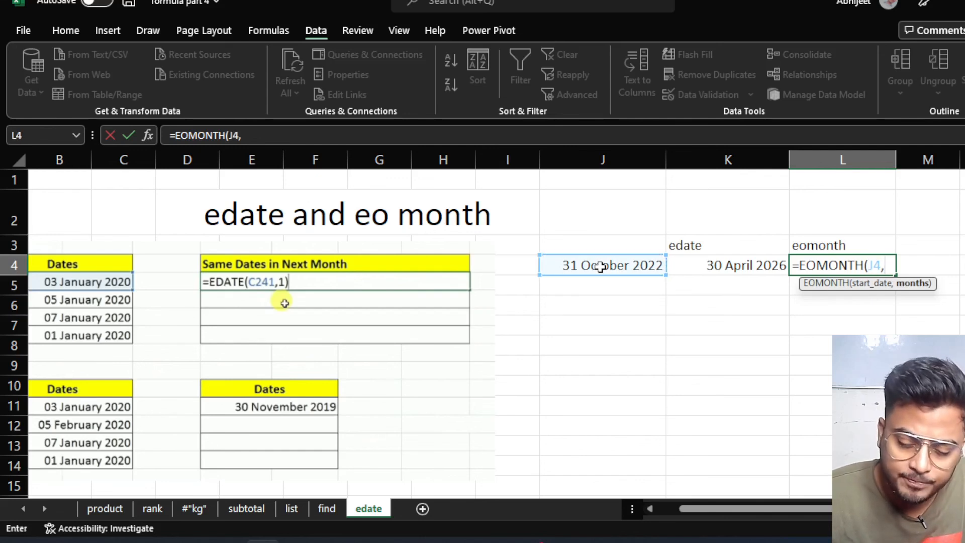
type("1")
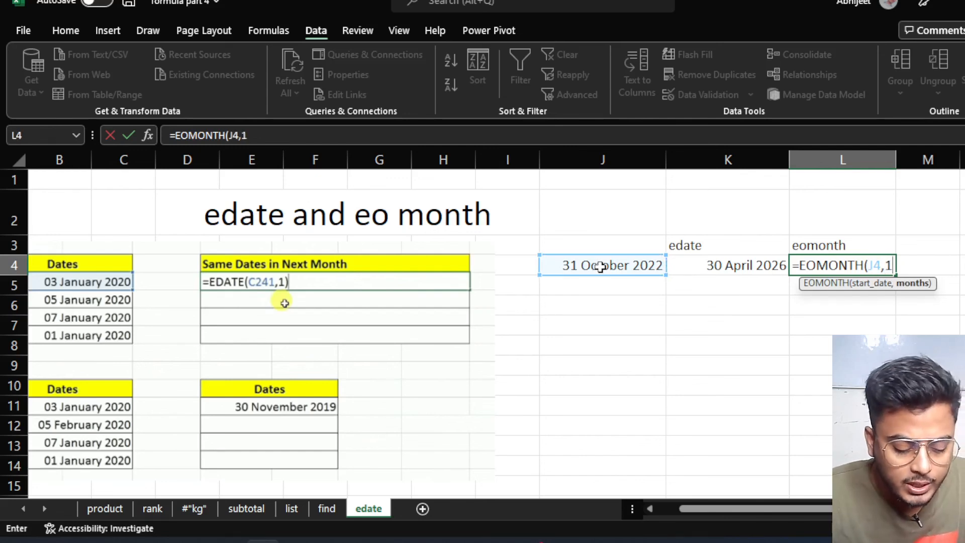
type(")")
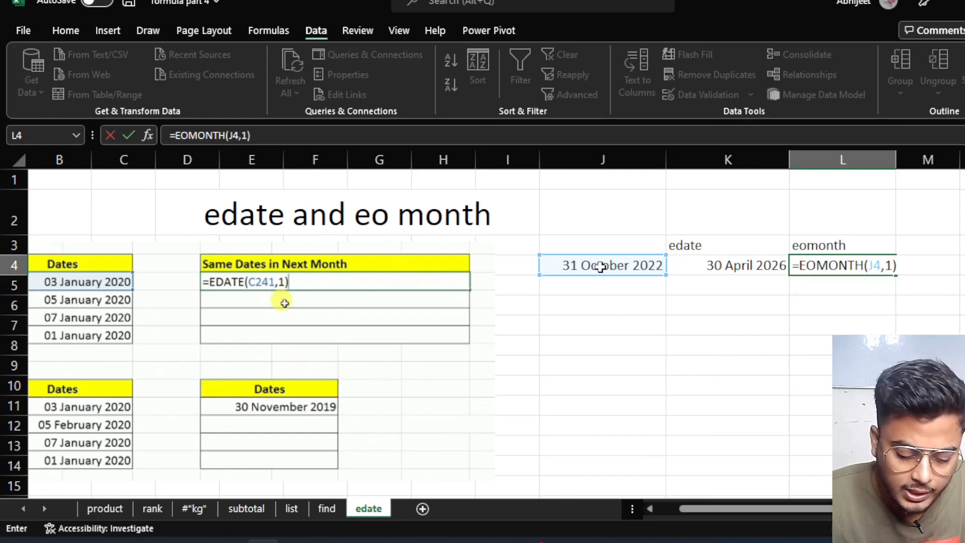
key("Return")
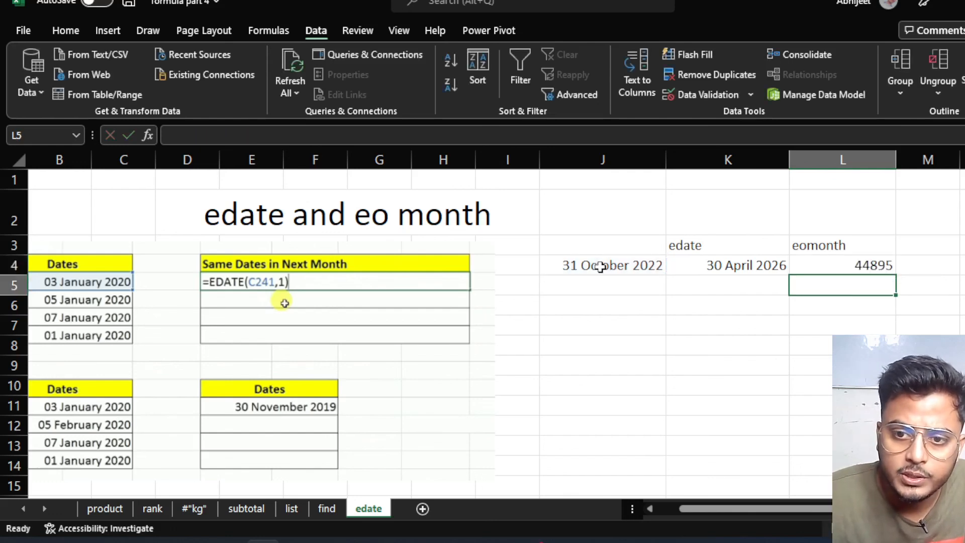
left_click(849, 266)
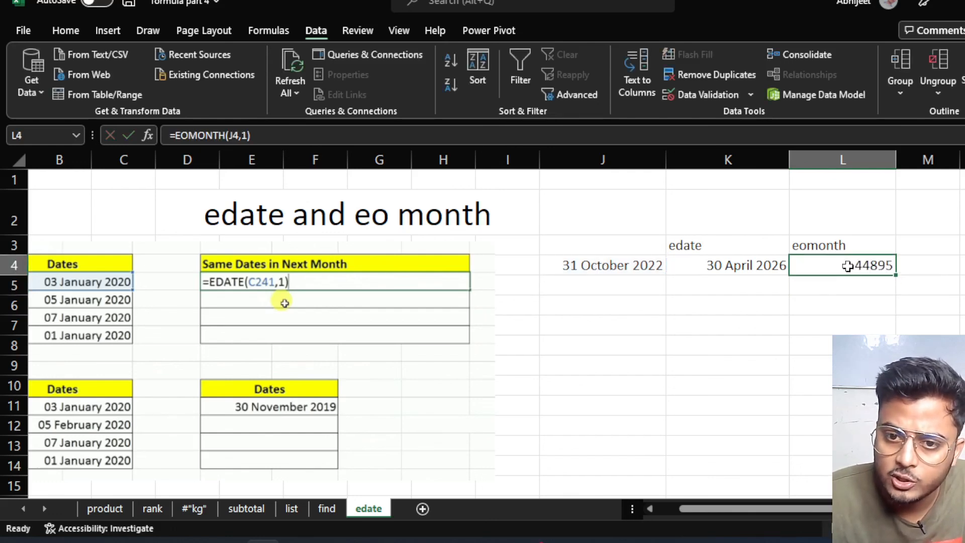
key("ctrl+1")
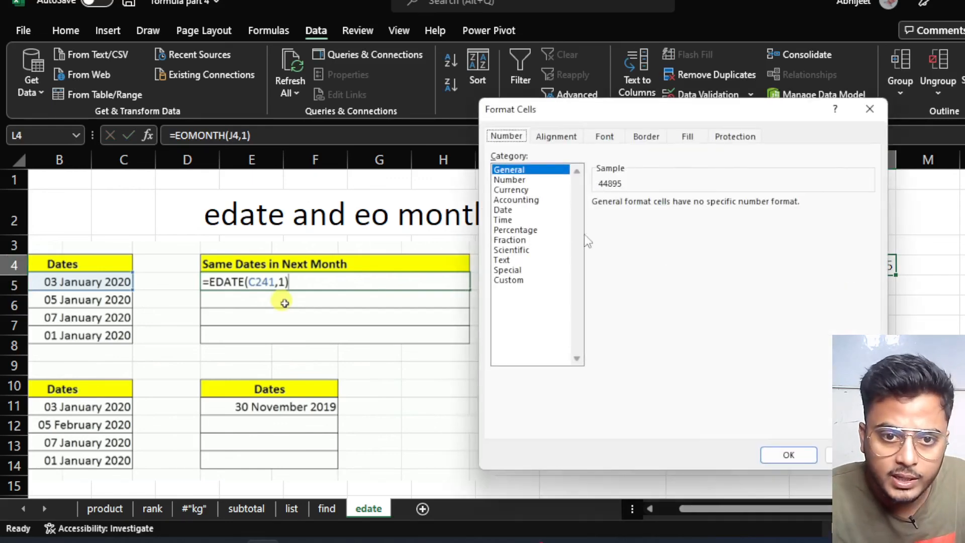
Give L4 the long day-month-year date format and widen column L so 30 November 2022 fits.
left_click(509, 214)
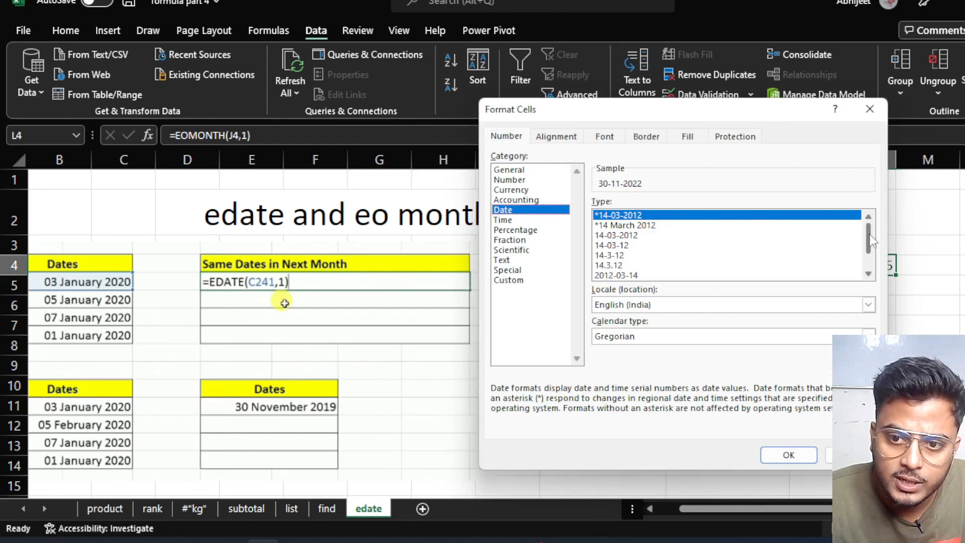
scroll(871, 241, "down", 1)
left_click(633, 267)
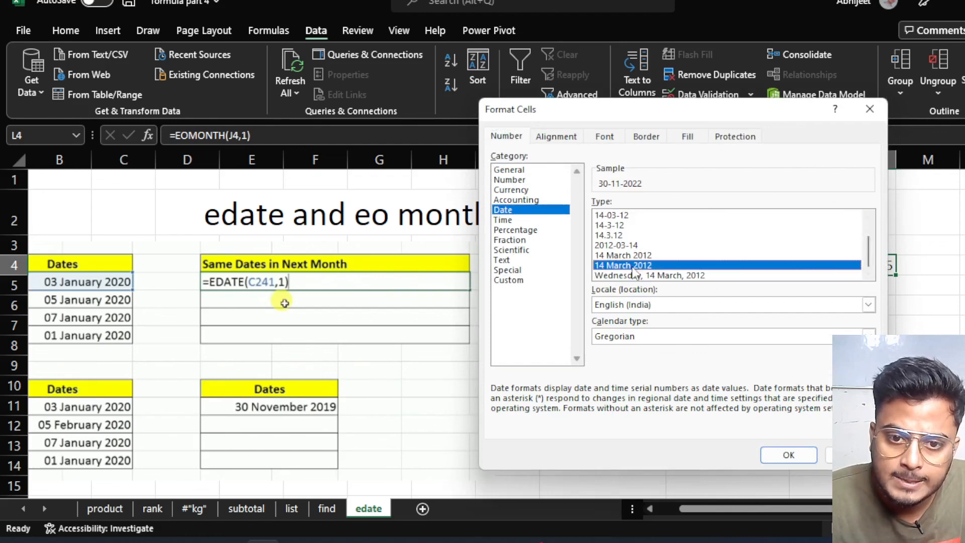
left_click(789, 454)
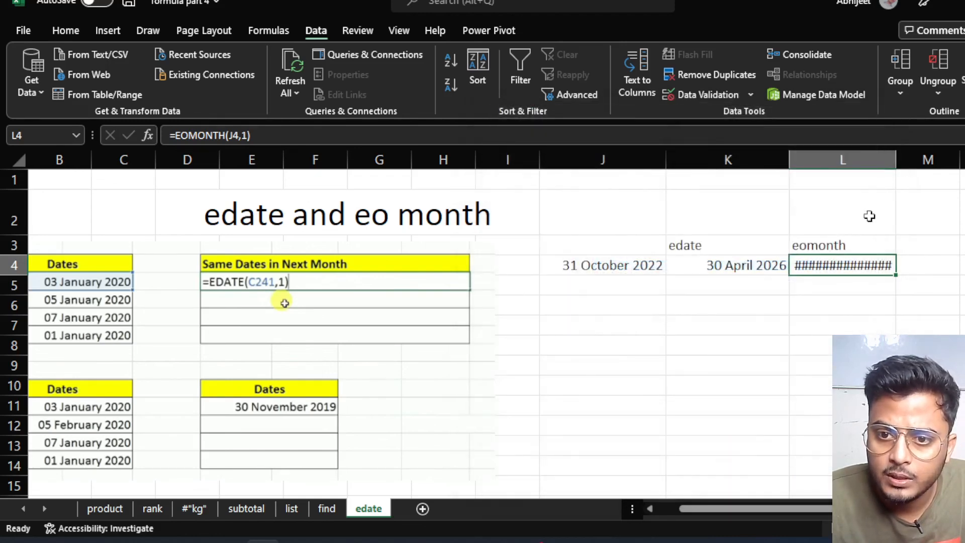
left_click_drag(896, 160, 918, 160)
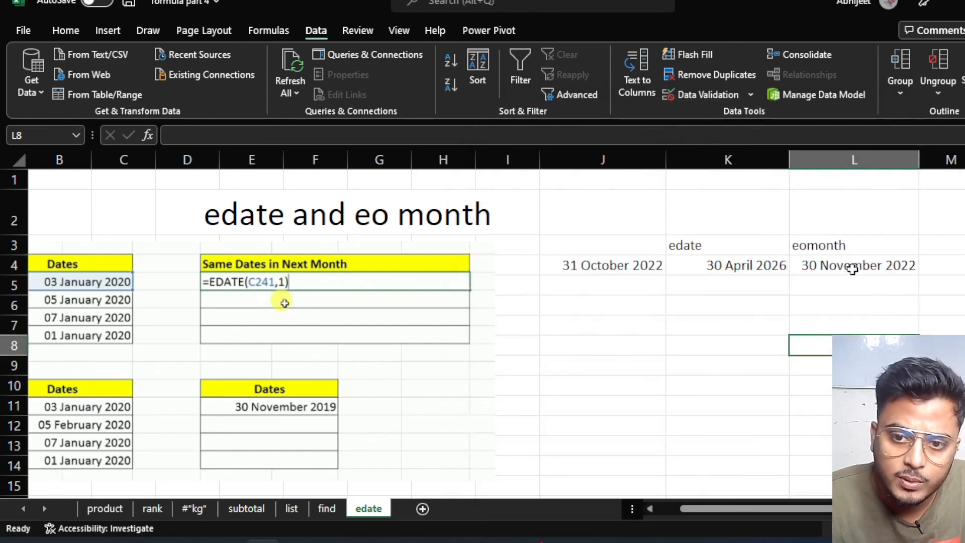
Change J4's start date from 31 to 16 October 2022, leaving L4's formula unchanged.
left_click(612, 262)
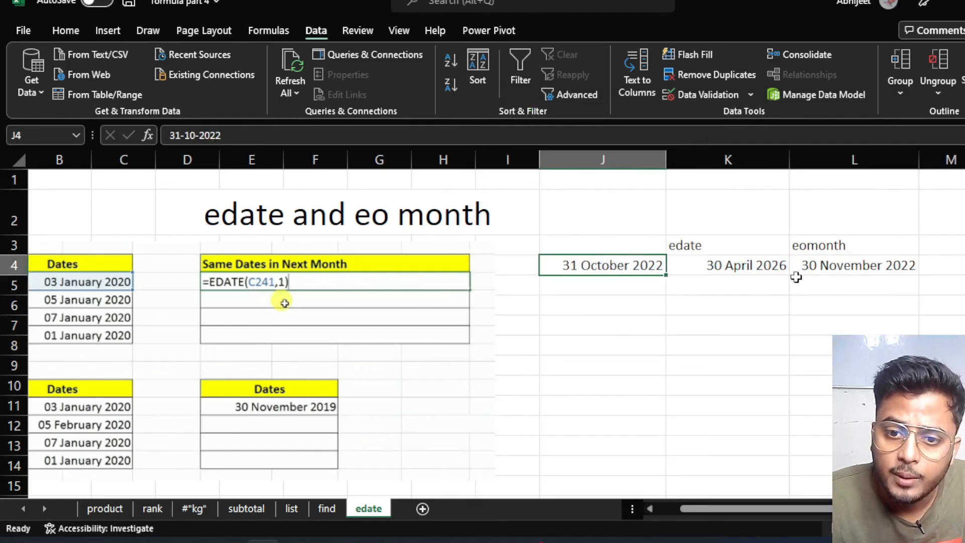
double_click(852, 267)
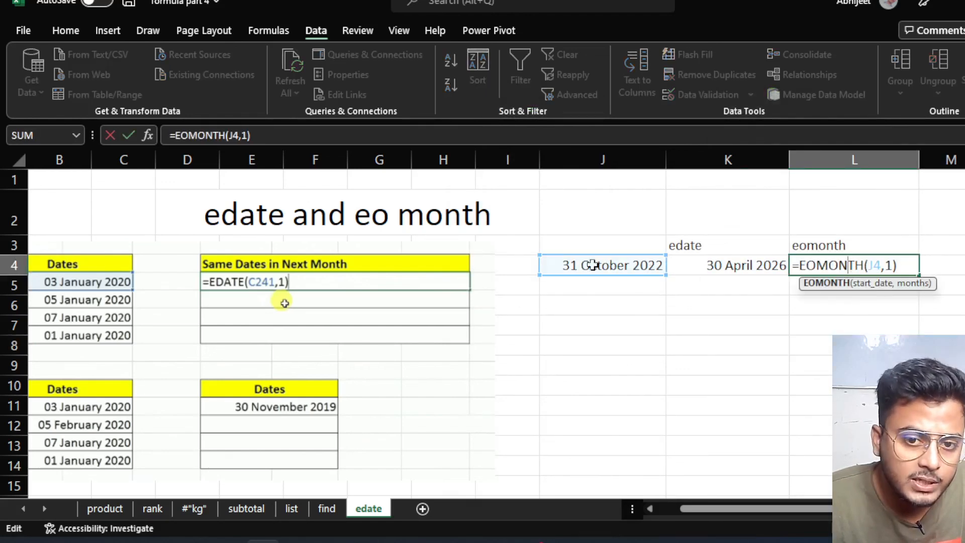
key("Return")
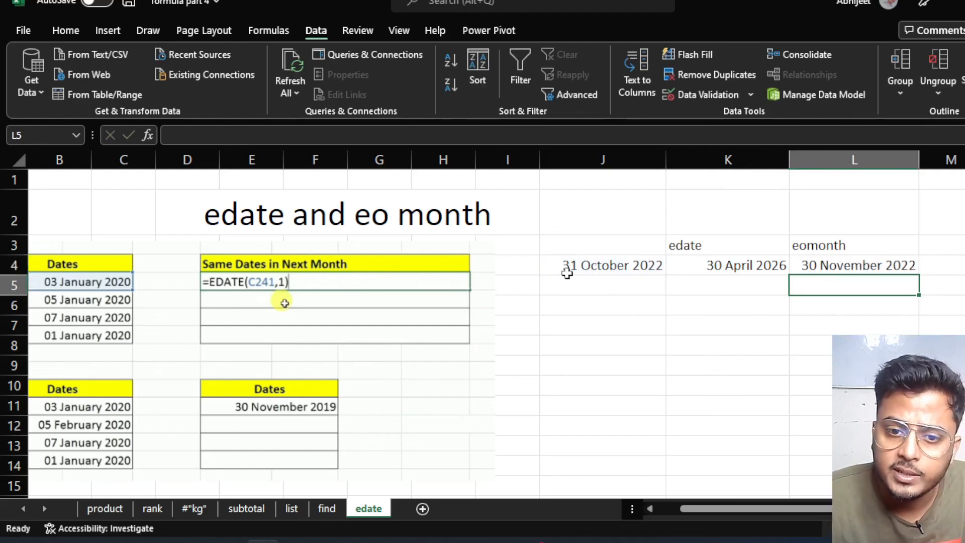
left_click(594, 260)
double_click(594, 262)
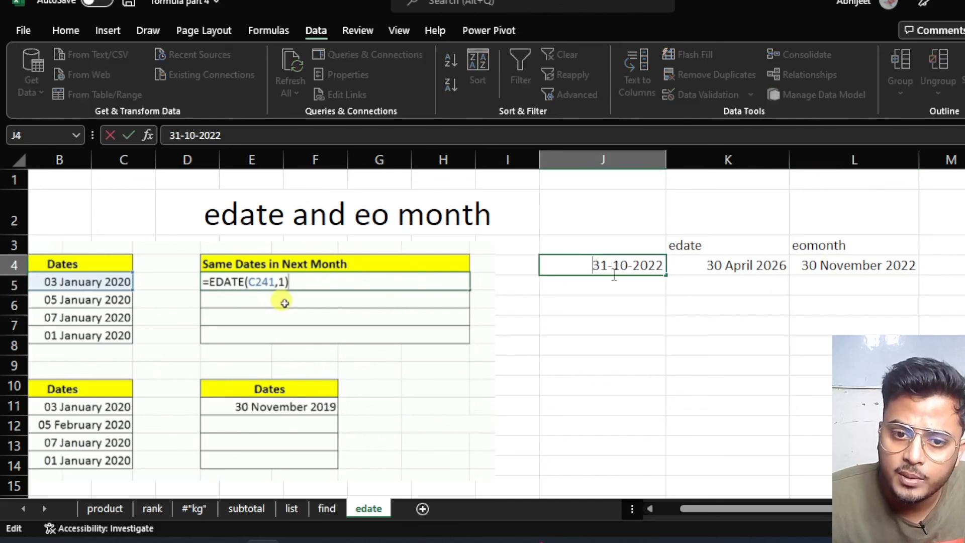
left_click(607, 267)
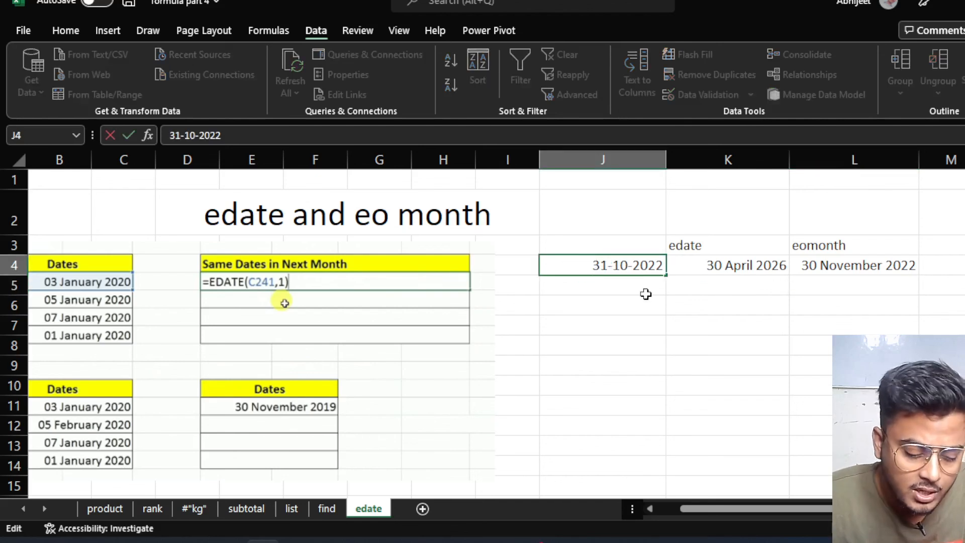
key("BackSpace")
key("BackSpace")
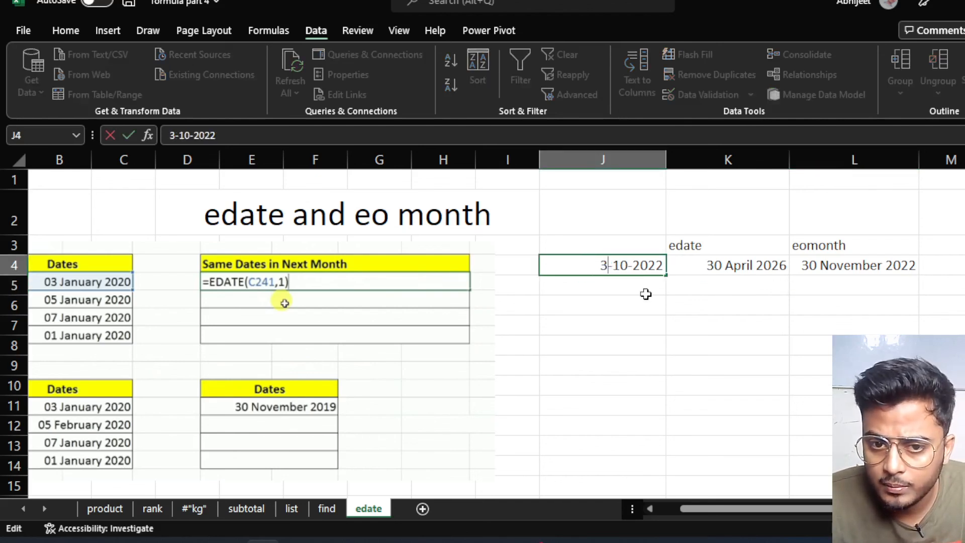
type("16")
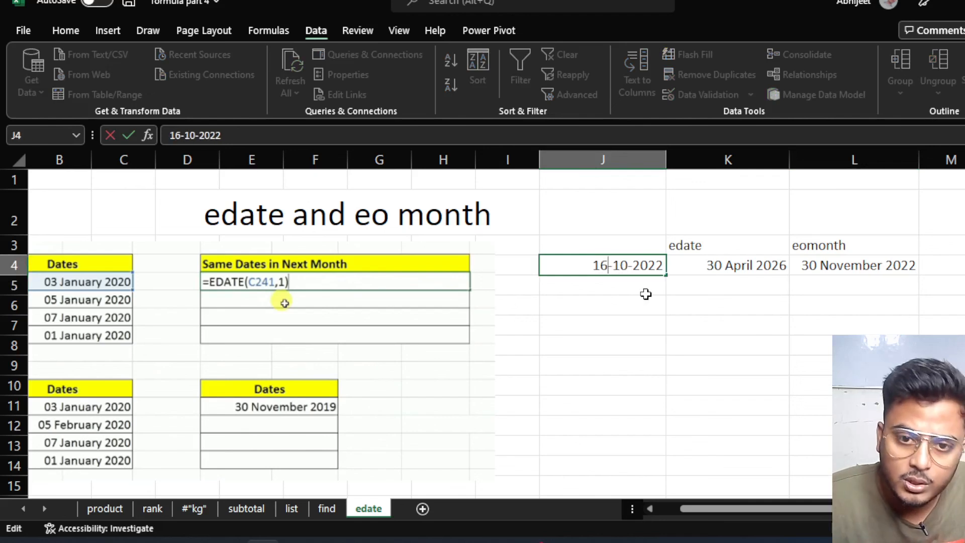
key("Return")
left_click(613, 265)
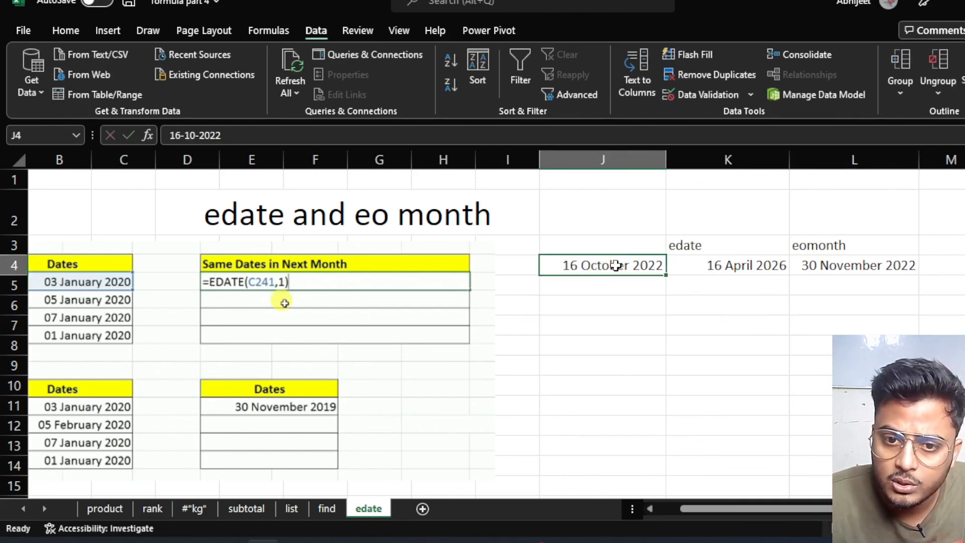
Edit K4 to =EDATE(J4,1), giving 16 November 2022.
left_click(710, 265)
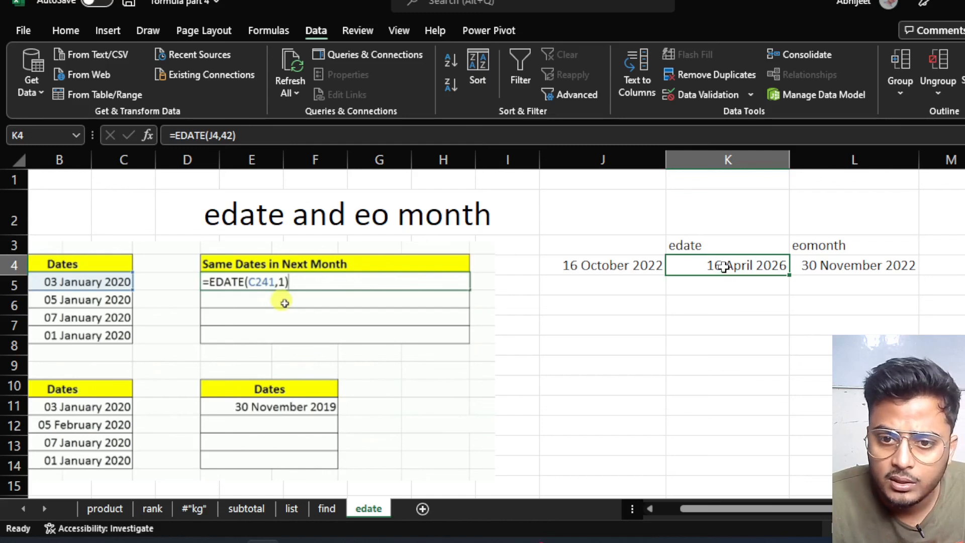
double_click(725, 266)
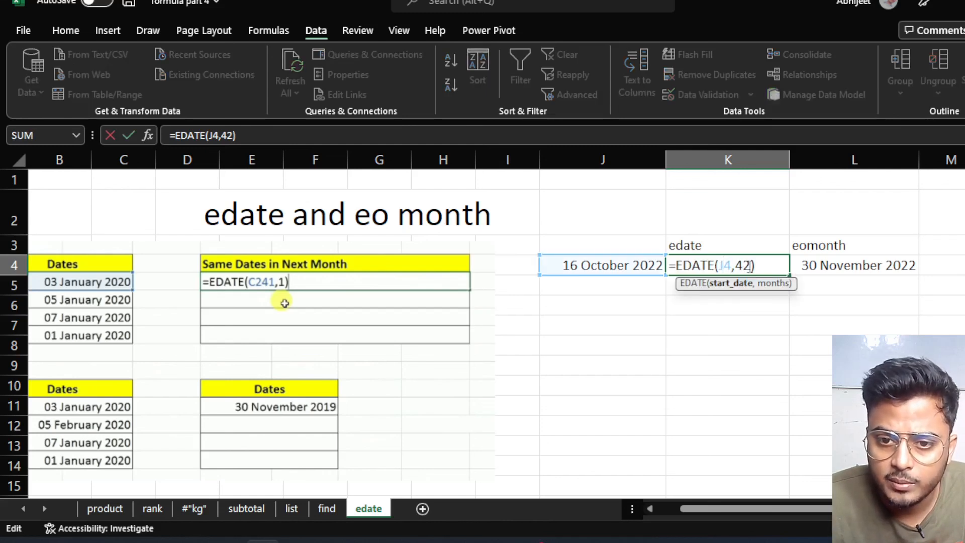
key("BackSpace")
key("BackSpace")
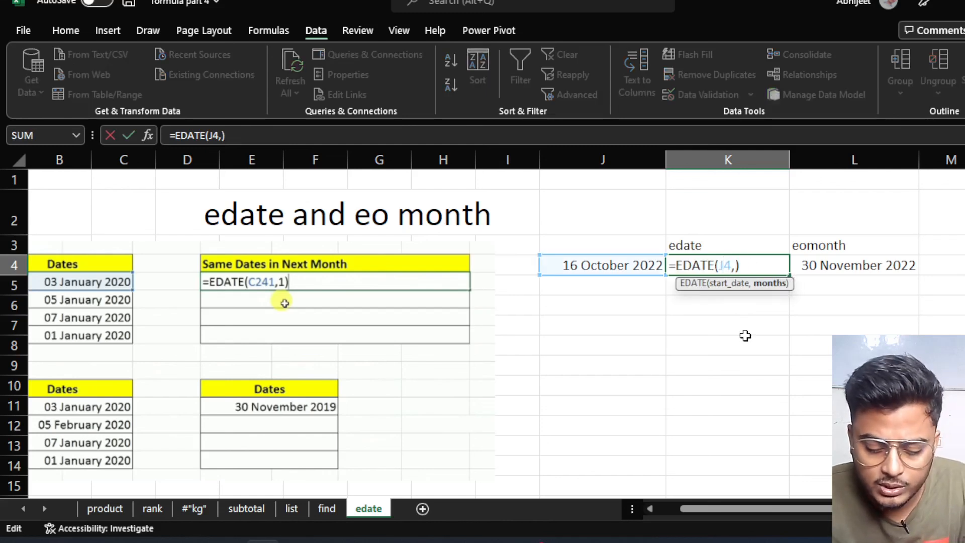
type("1")
key("Return")
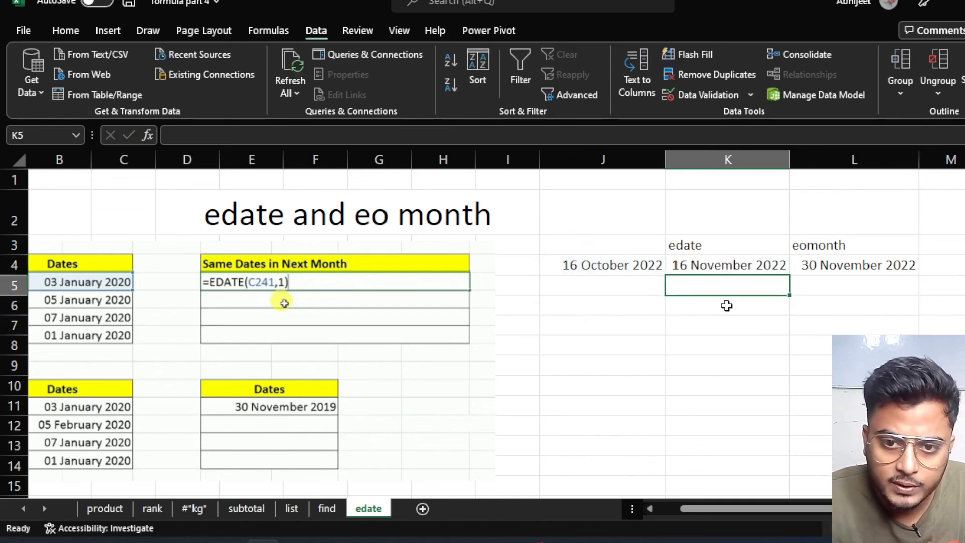
left_click(713, 268)
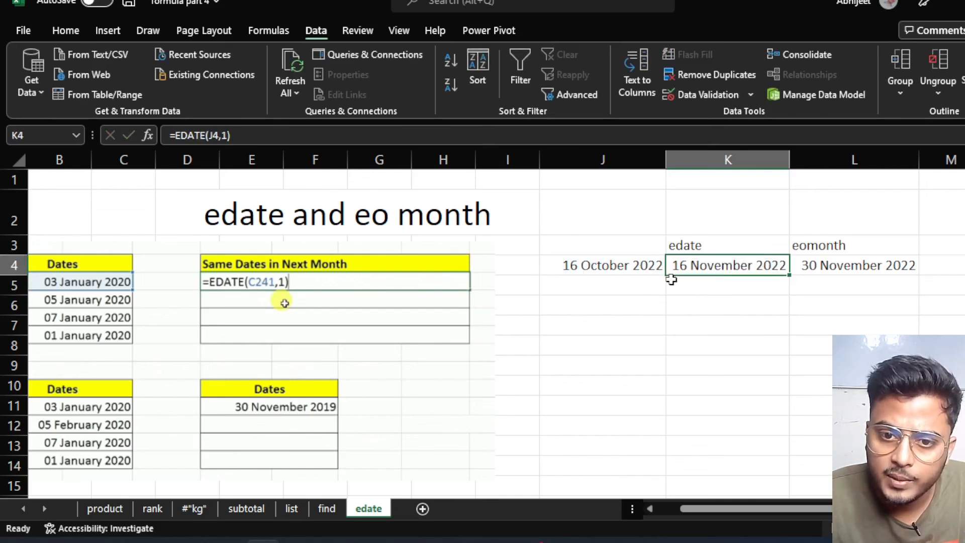
left_click(837, 269)
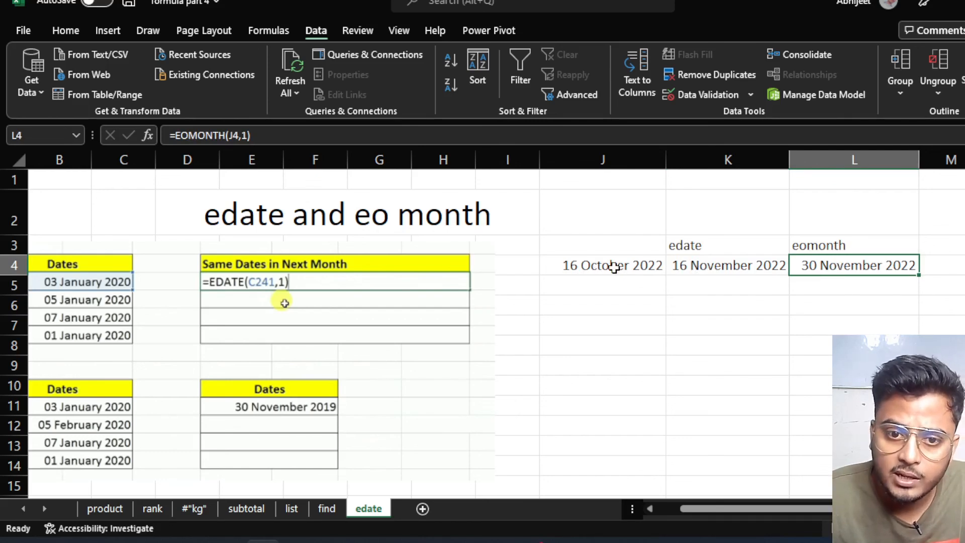
Change L4's EOMONTH months argument from 1 to 3.
double_click(863, 260)
left_click(891, 266)
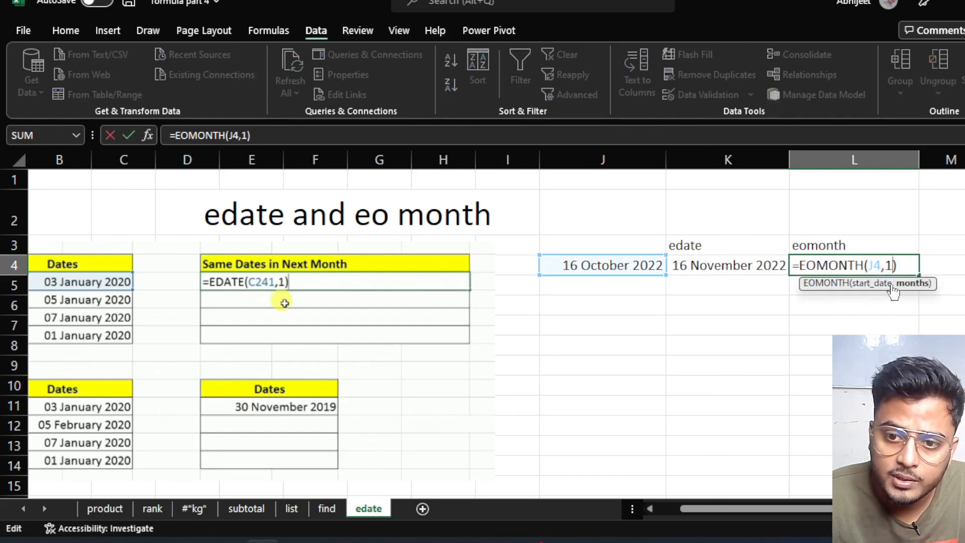
key("BackSpace")
type("3")
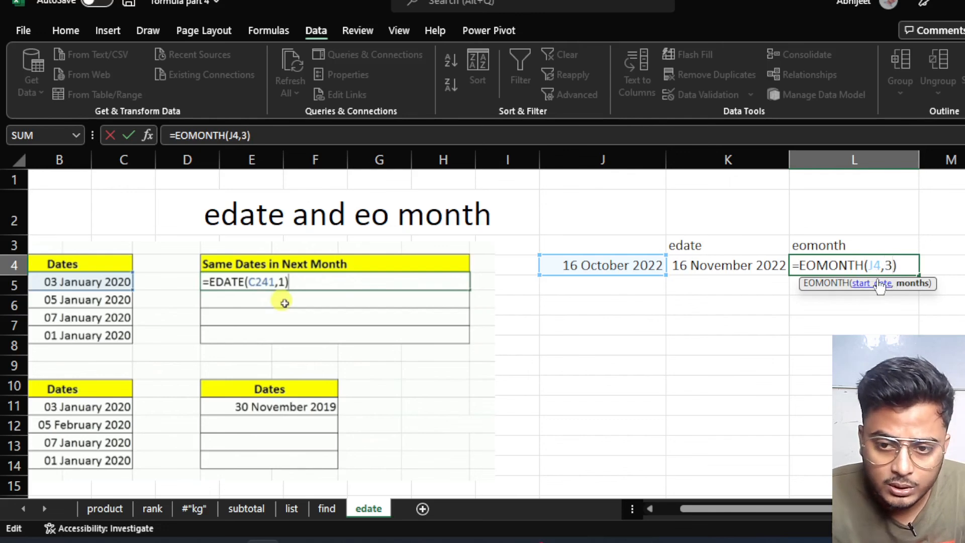
key("Return")
Change L4 to =EOMONTH(J4,5), showing 31 March 2023, then switch to OBS Studio.
double_click(898, 267)
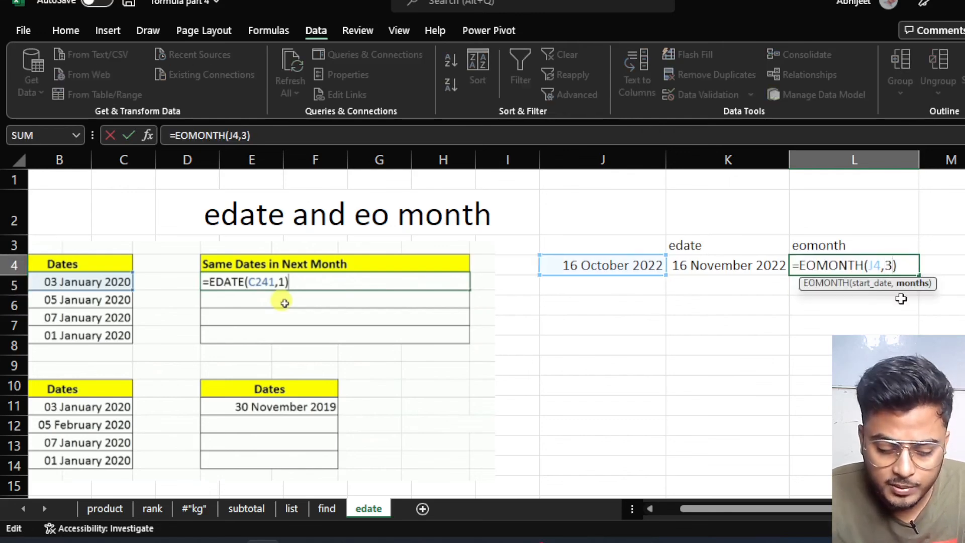
key("BackSpace")
type("5")
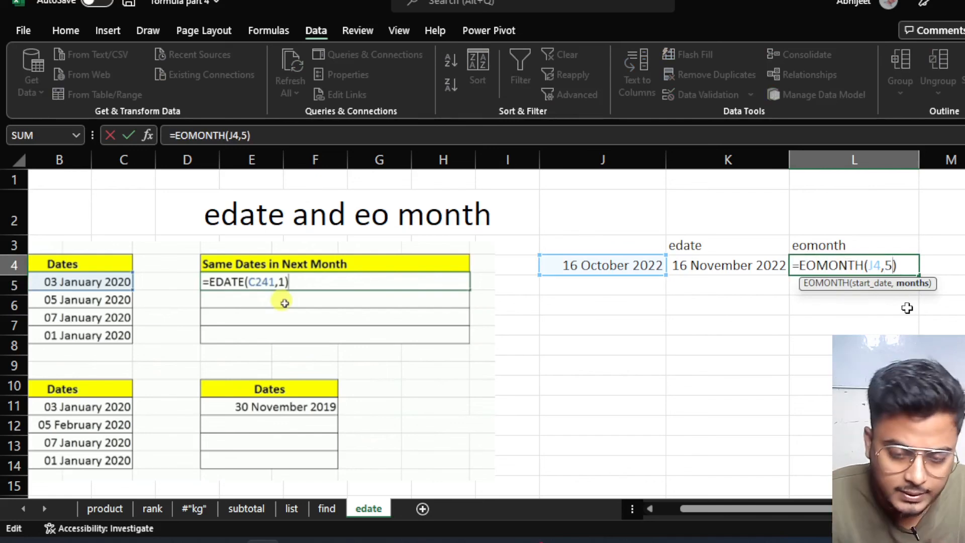
key("Return")
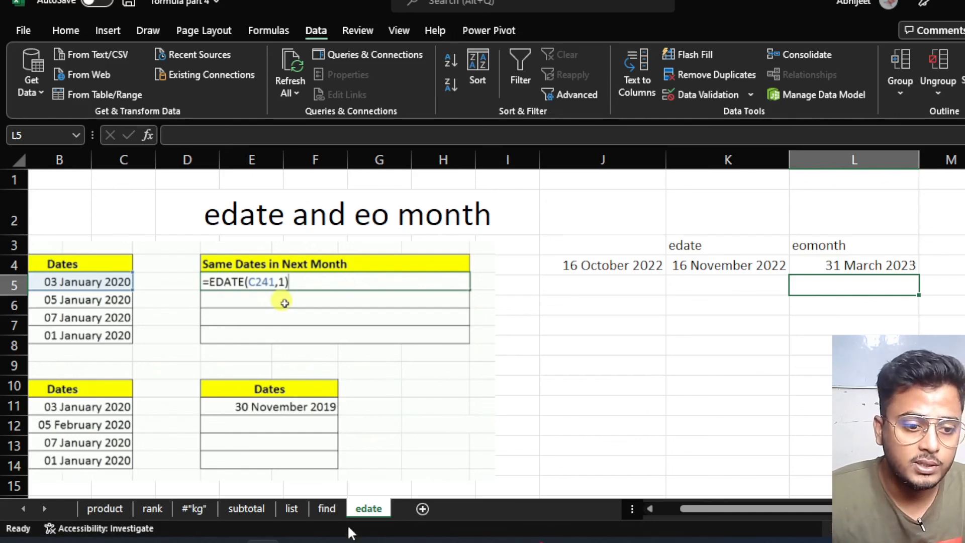
mouse_move(162, 541)
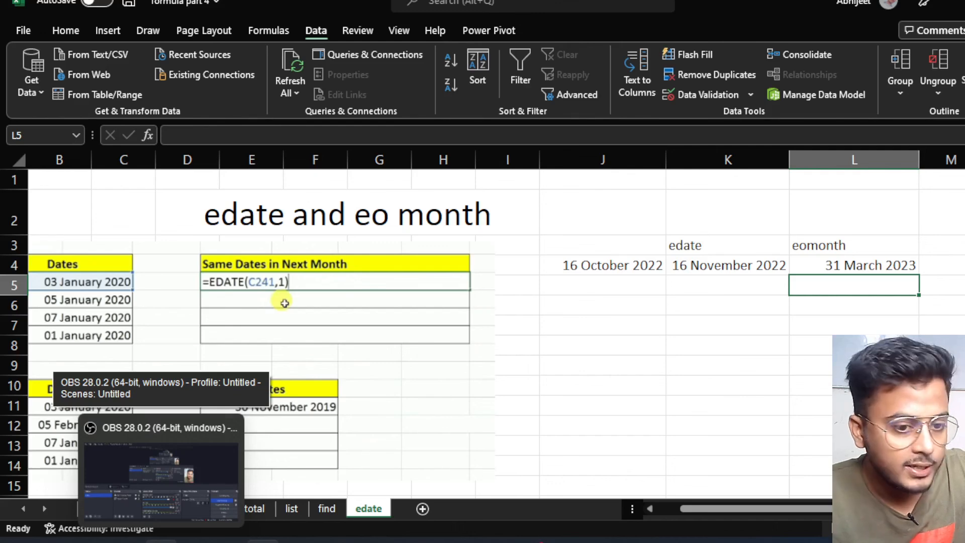
left_click(162, 542)
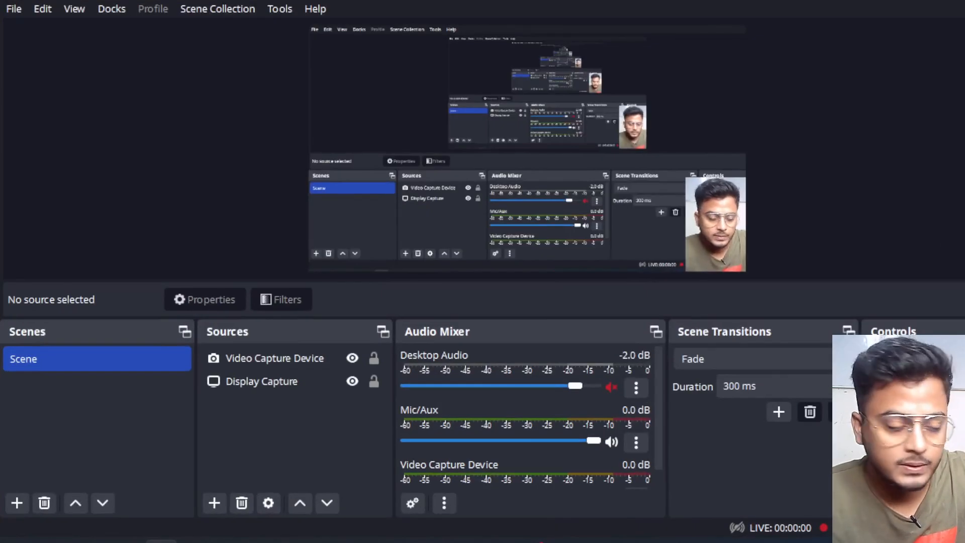